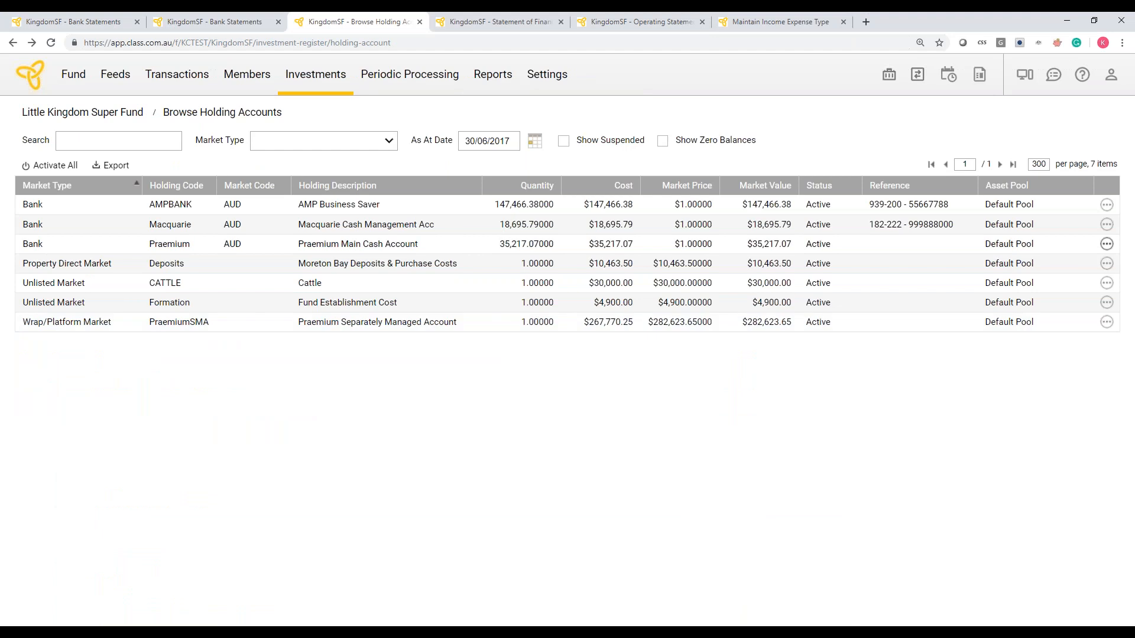
# Step: Open the member console to view the members' account balances
pyautogui.click(247, 74)
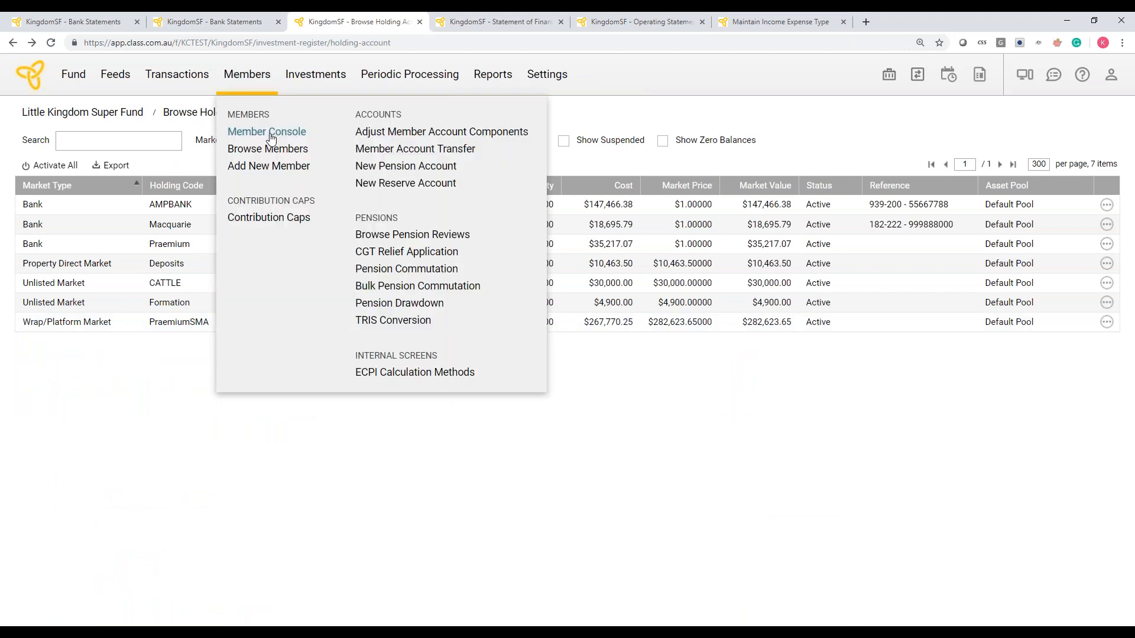
pyautogui.click(270, 137)
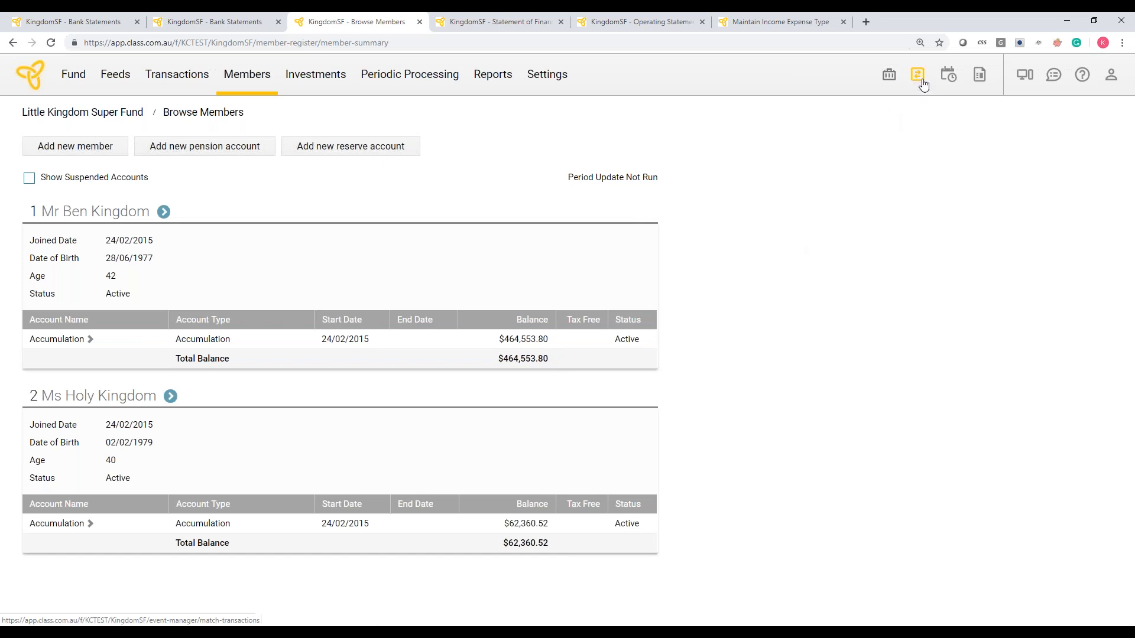
# Step: List the fund's holding accounts with the As At Date set to 30/06/2017
pyautogui.click(888, 74)
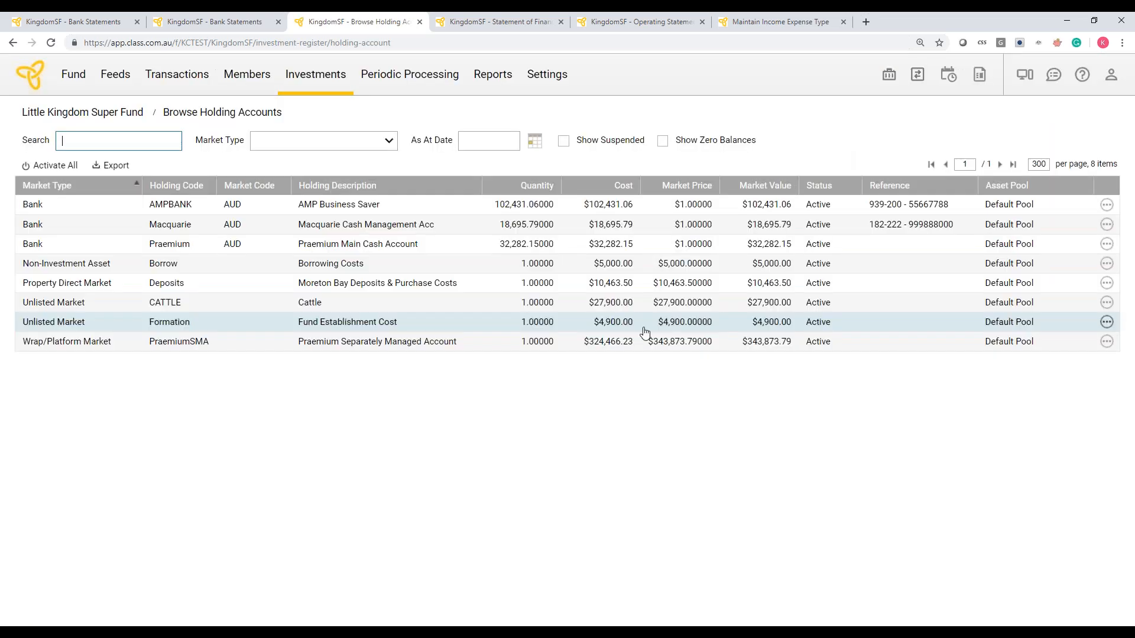
pyautogui.click(488, 141)
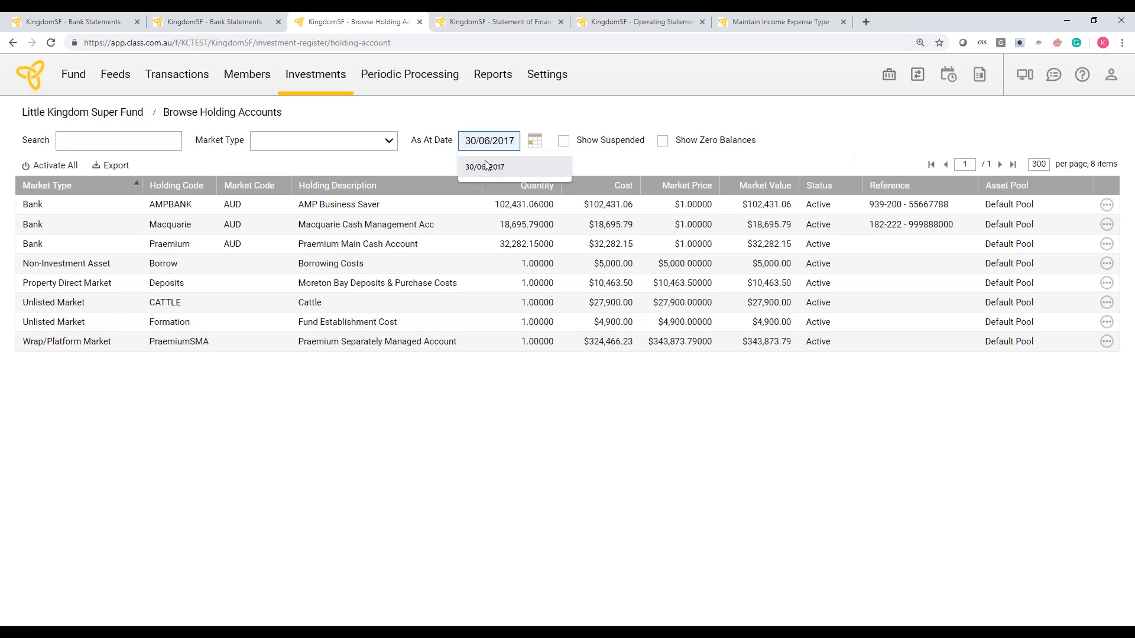
pyautogui.click(485, 166)
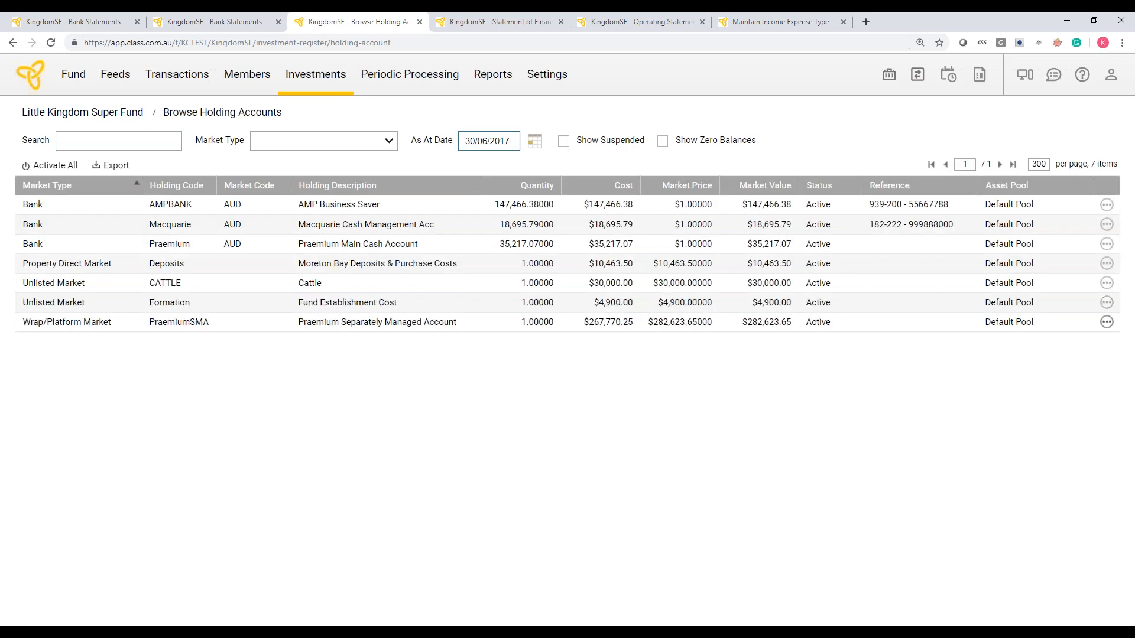
# Step: Open the Praemium Separately Managed Account for editing and review its GL and tax return classification options
pyautogui.click(583, 322)
pyautogui.doubleClick(583, 324)
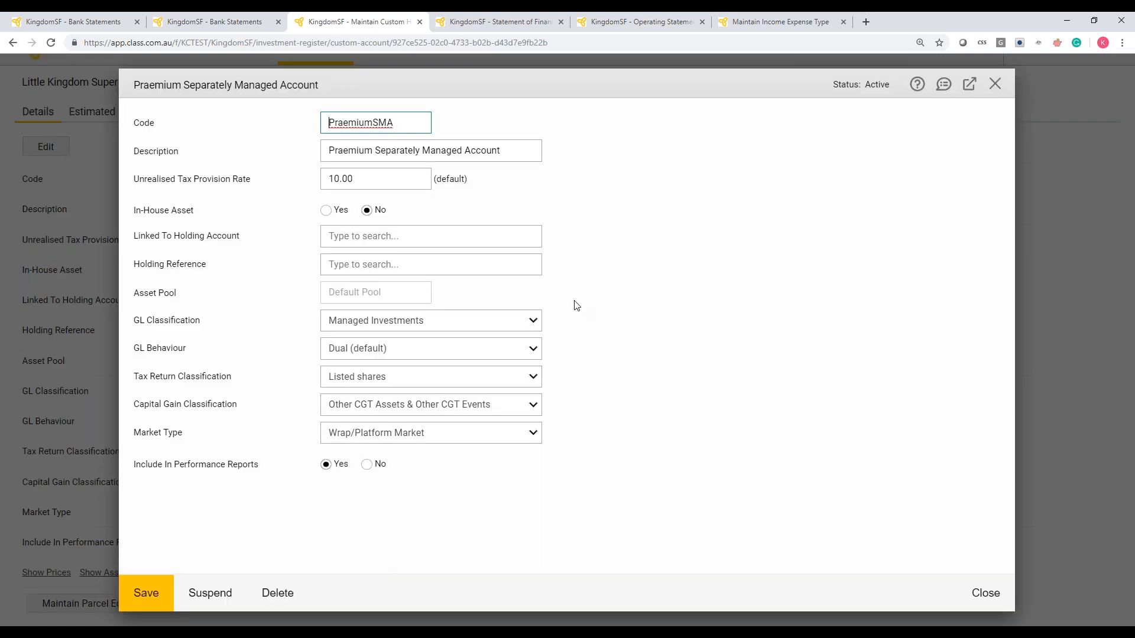
pyautogui.click(490, 322)
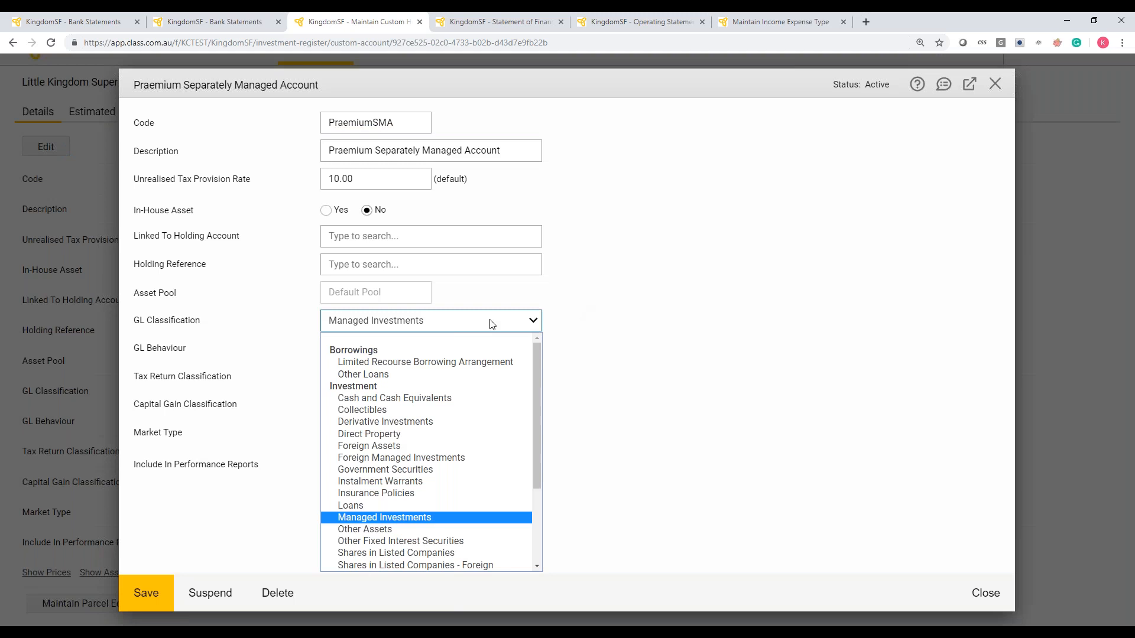
pyautogui.click(490, 322)
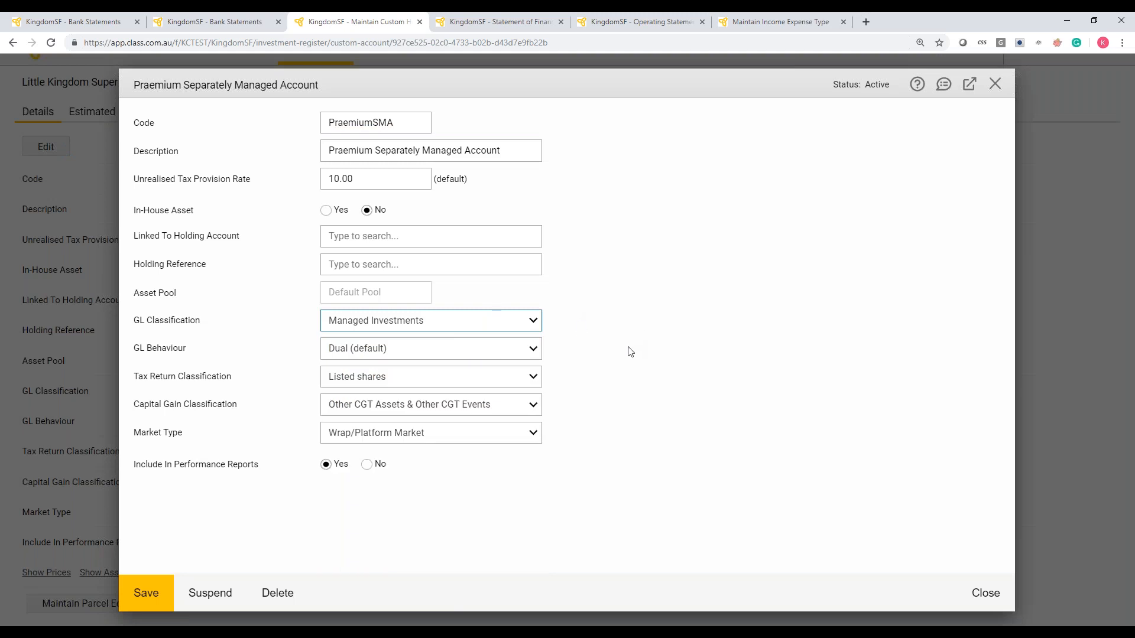
pyautogui.click(490, 381)
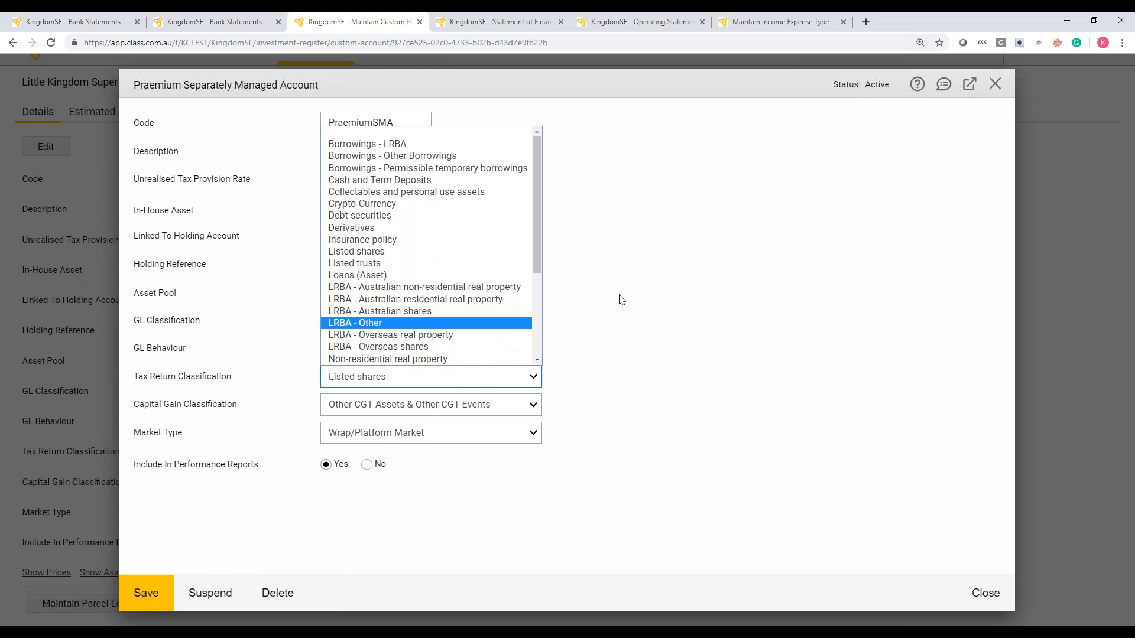
pyautogui.moveTo(536, 273); pyautogui.dragTo(578, 266)
pyautogui.click(577, 266)
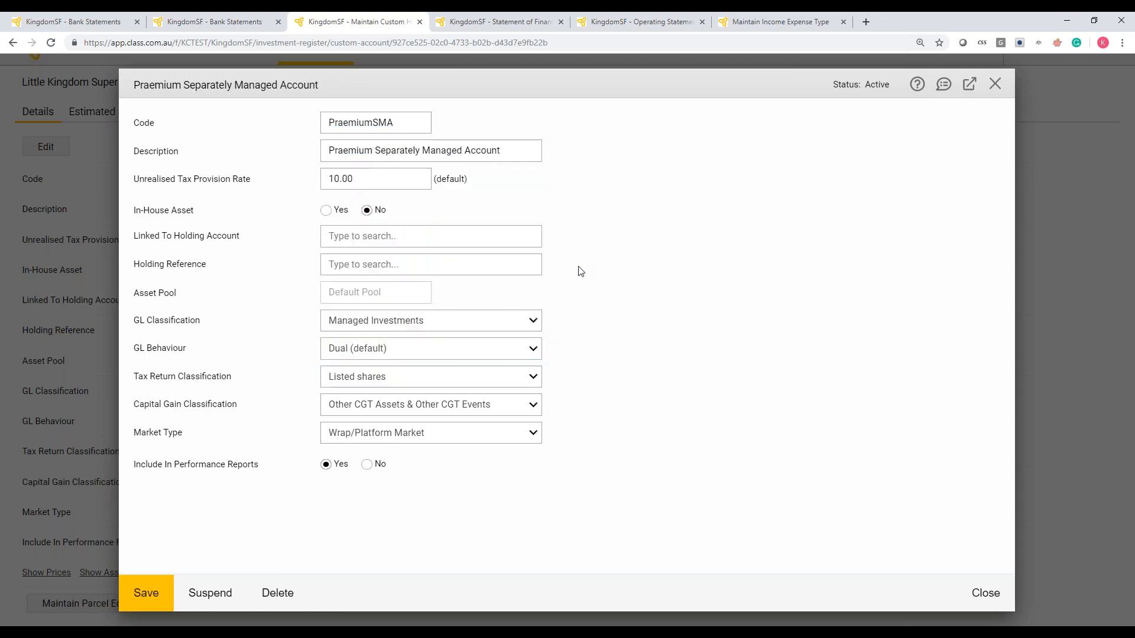
# Step: Choose Other CGT Assets & Other CGT Events as the capital gain classification, then save and close the holding account
pyautogui.click(501, 414)
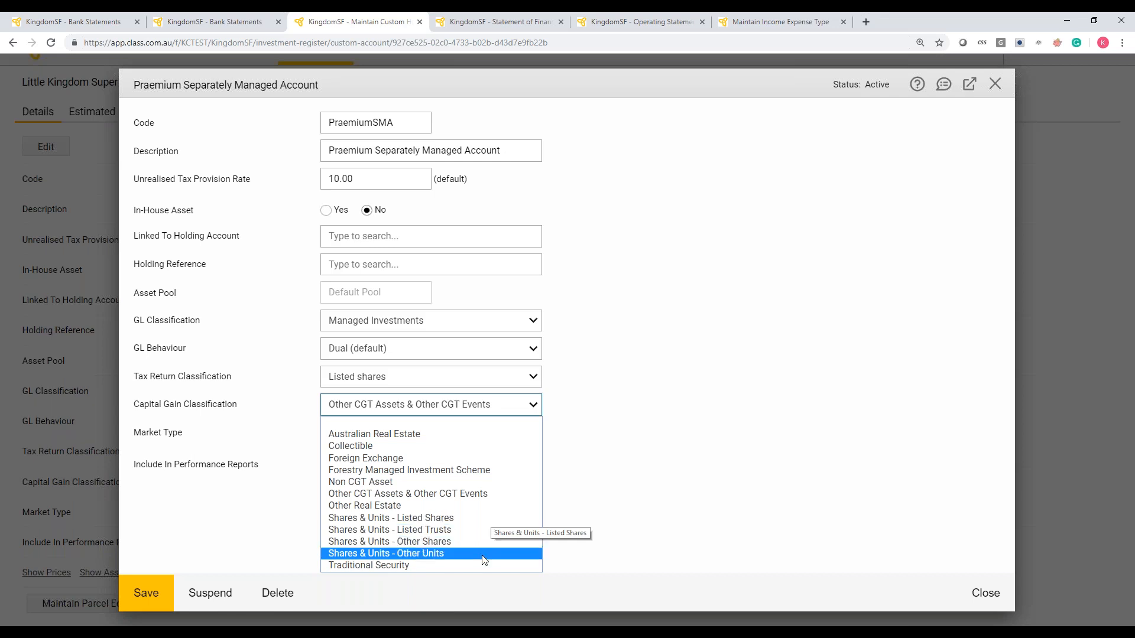
pyautogui.click(513, 495)
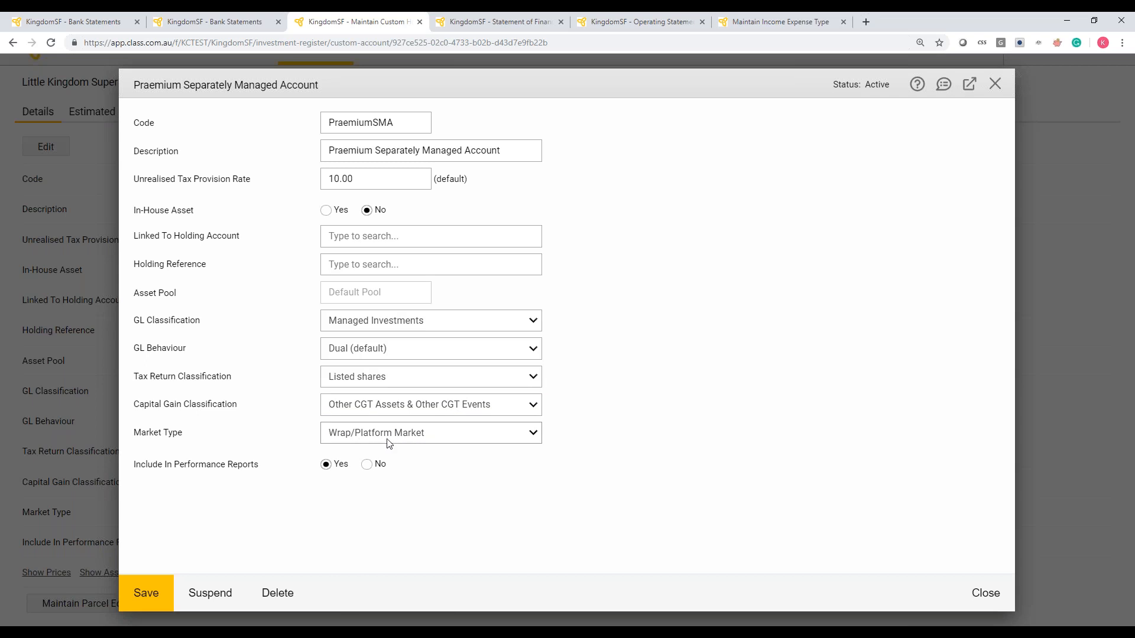
pyautogui.click(148, 593)
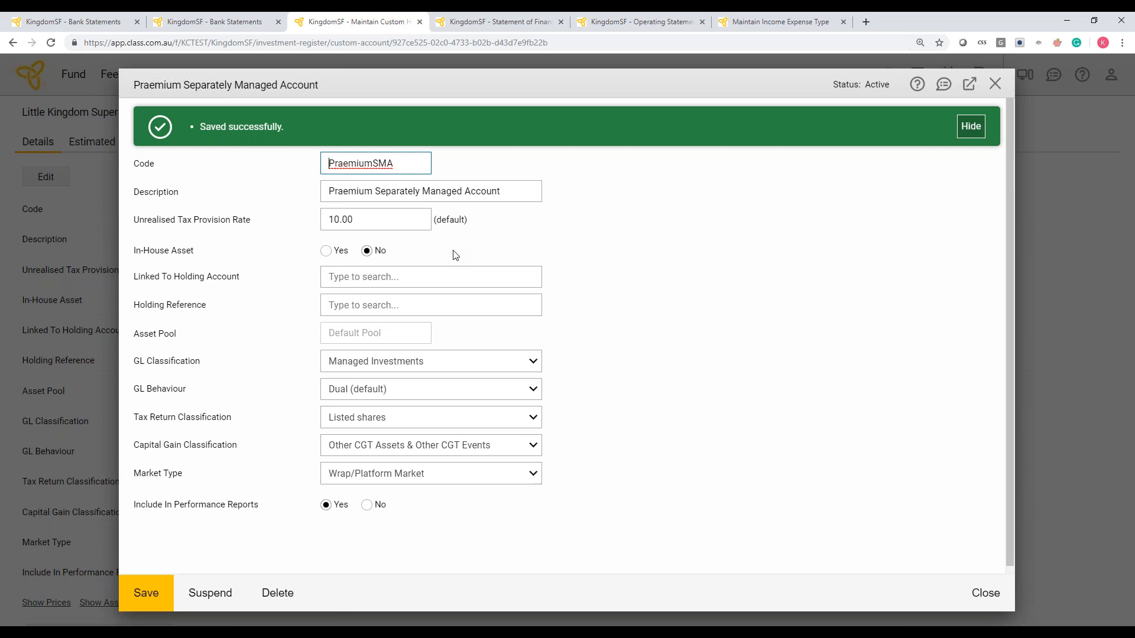
pyautogui.click(985, 603)
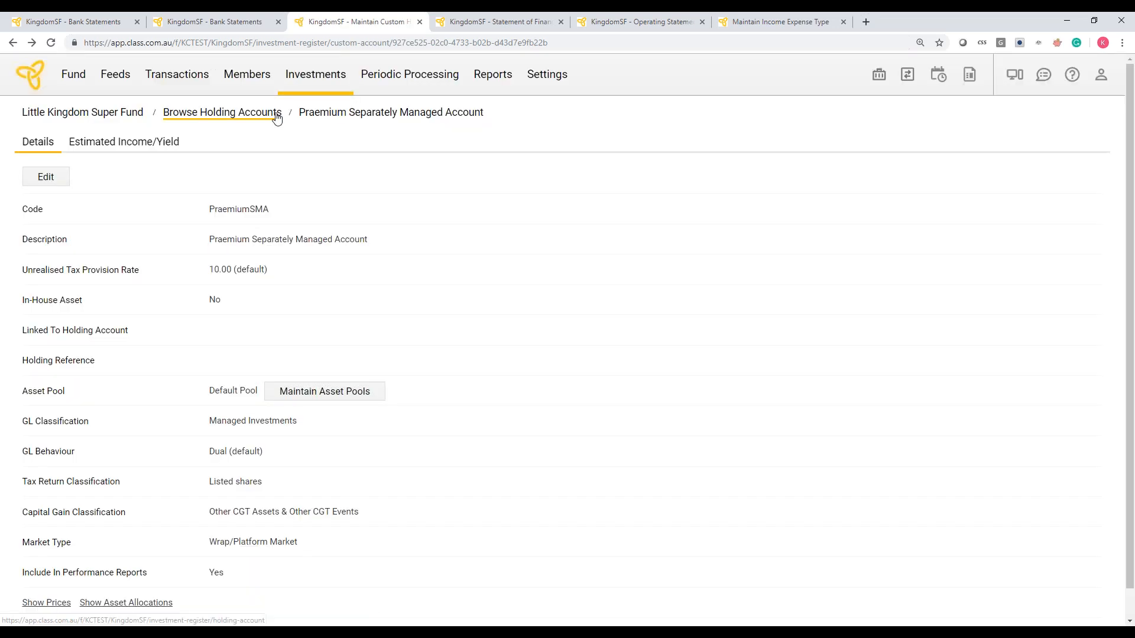
# Step: Return to the holding accounts list as at 30/06/2017 and examine the market values of the Praemium and property holdings
pyautogui.click(276, 115)
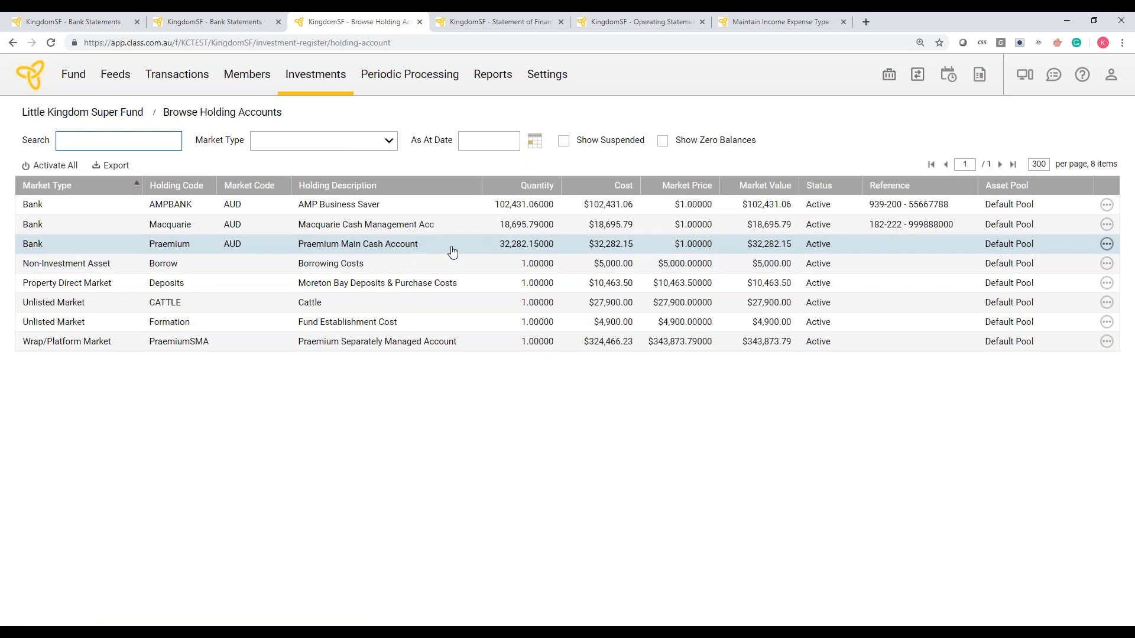
pyautogui.click(481, 141)
pyautogui.click(509, 169)
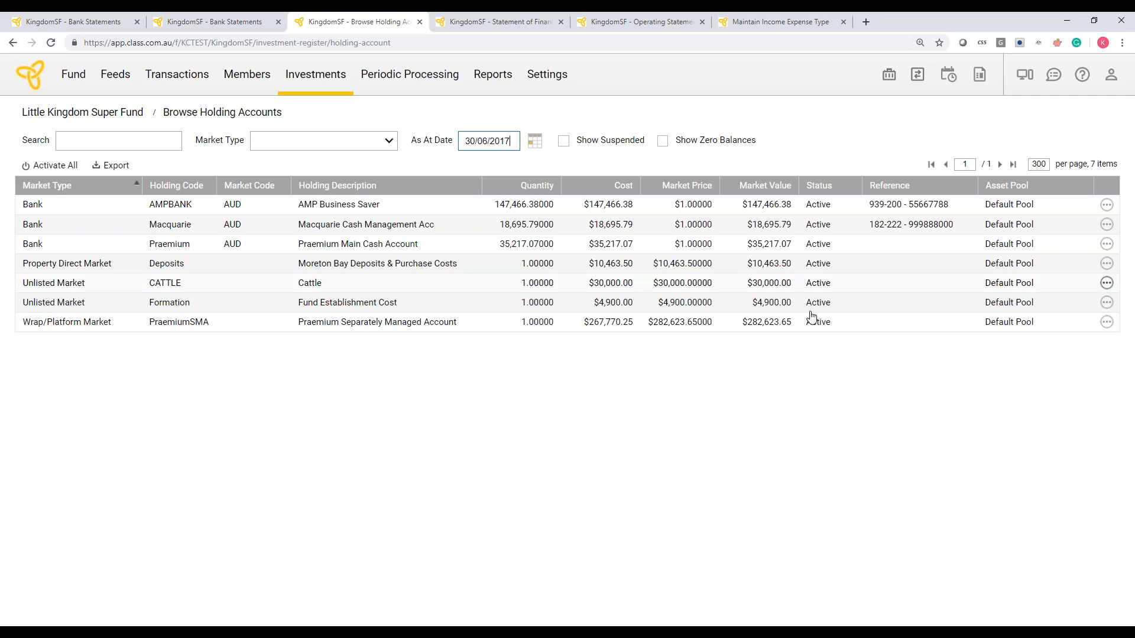
pyautogui.click(773, 331)
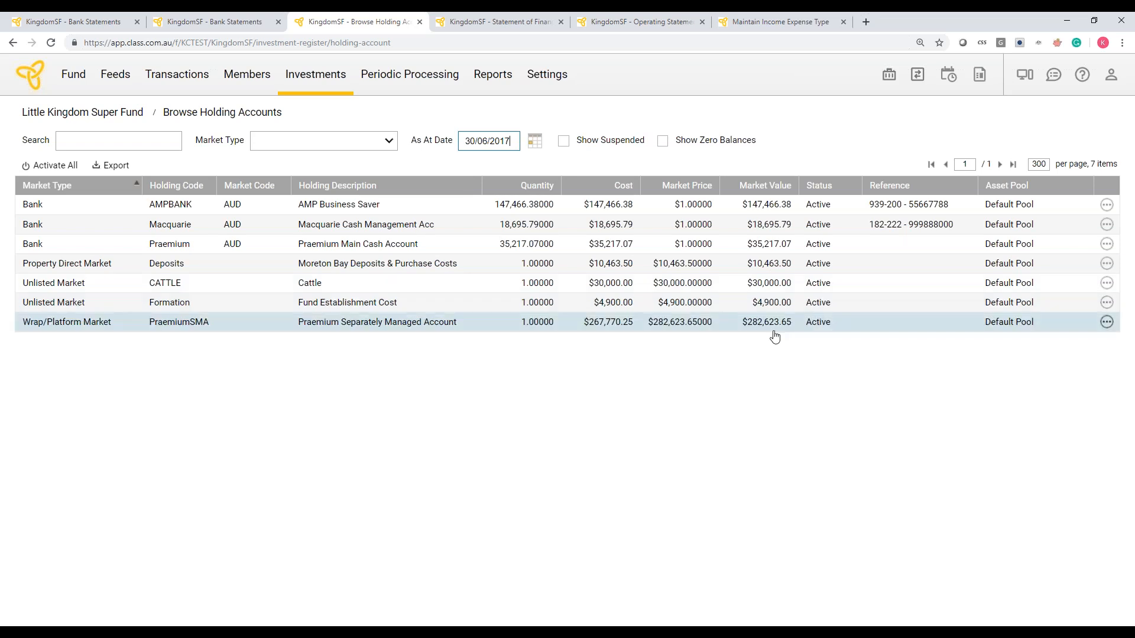
pyautogui.click(814, 323)
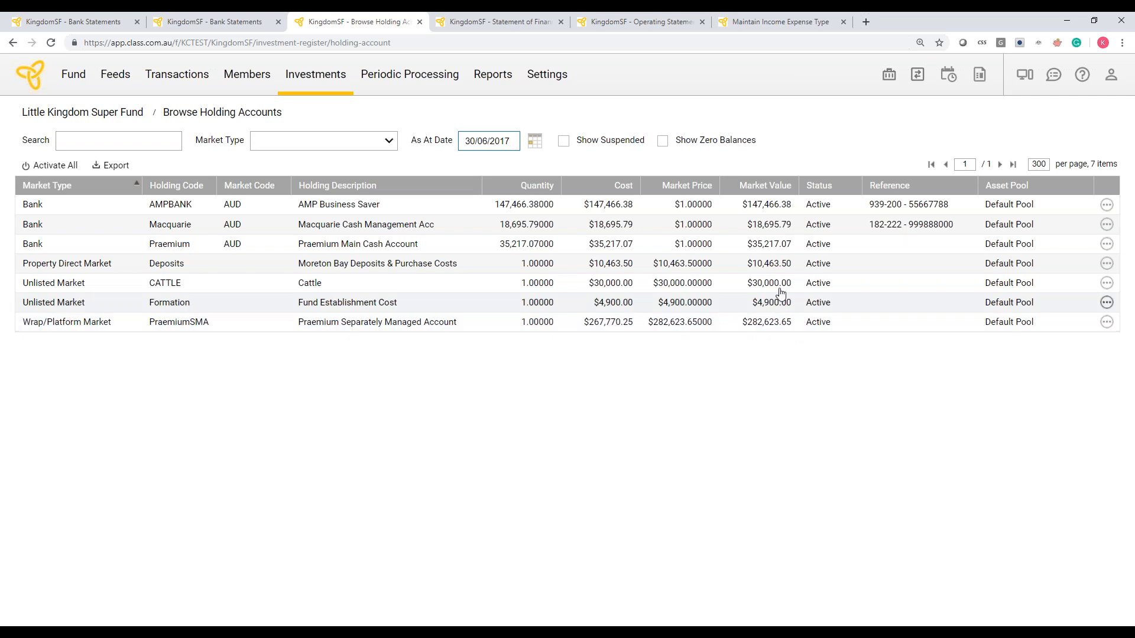
pyautogui.click(761, 262)
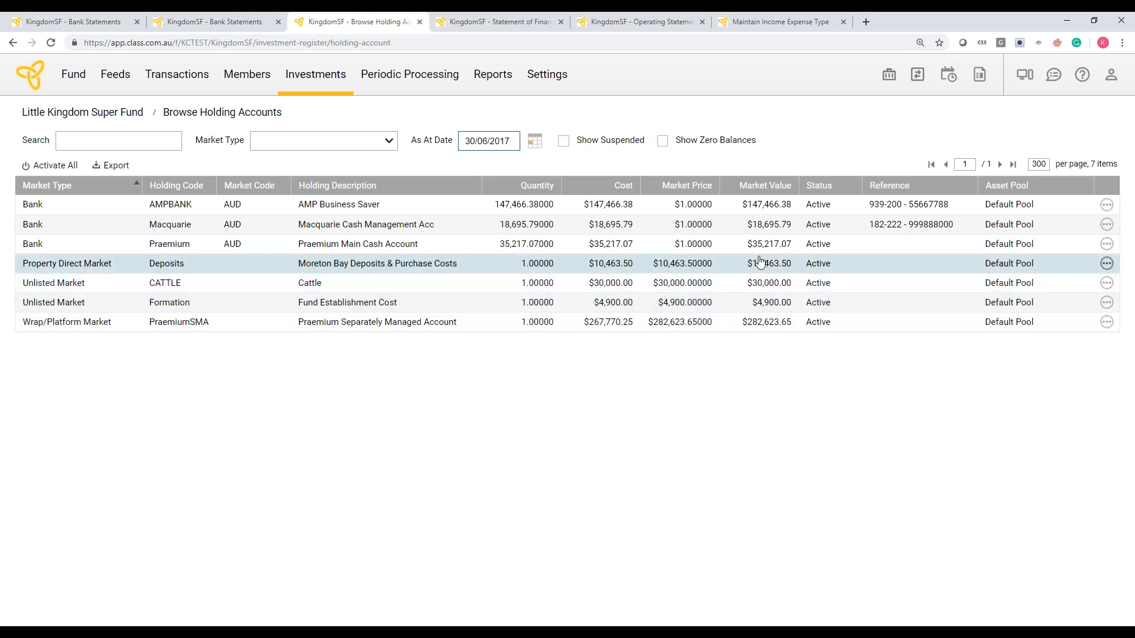
pyautogui.click(785, 250)
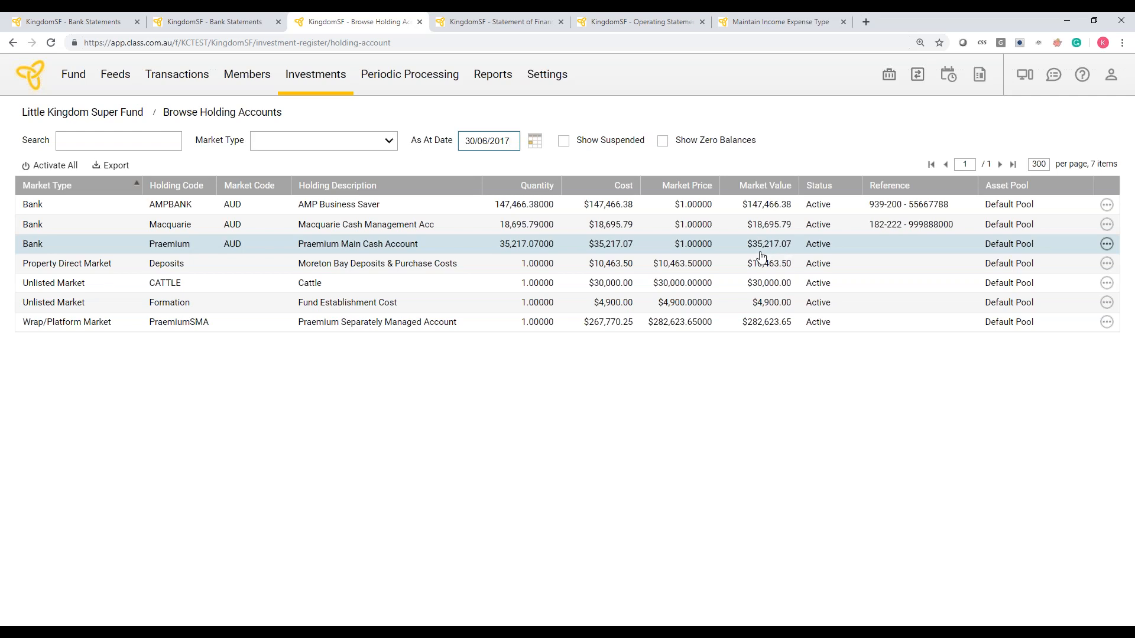
pyautogui.click(762, 260)
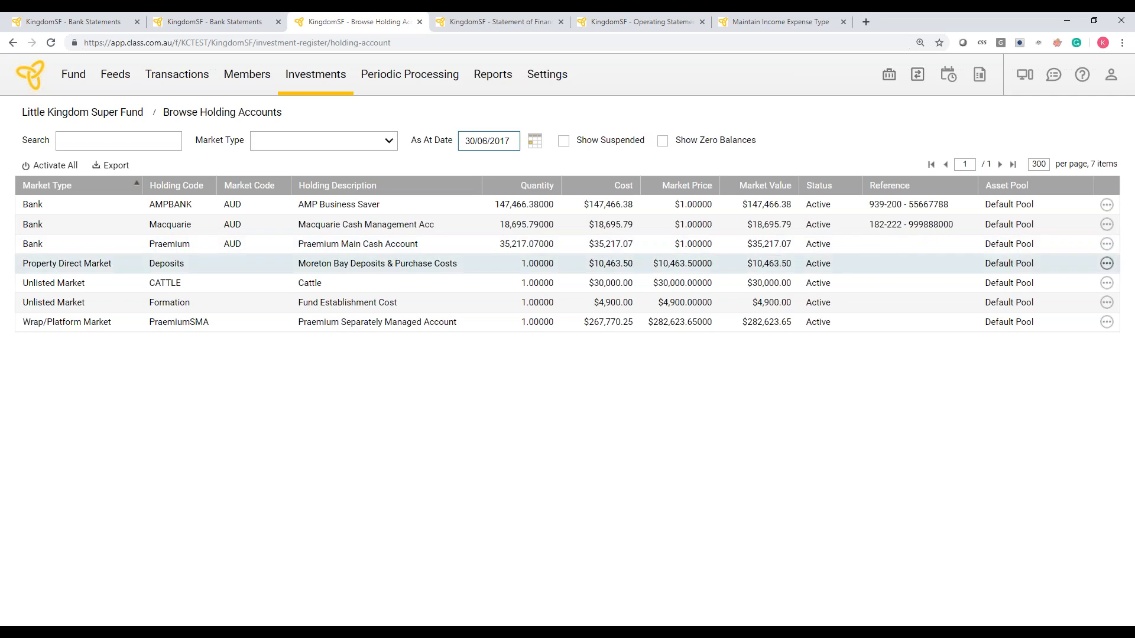
pyautogui.click(719, 245)
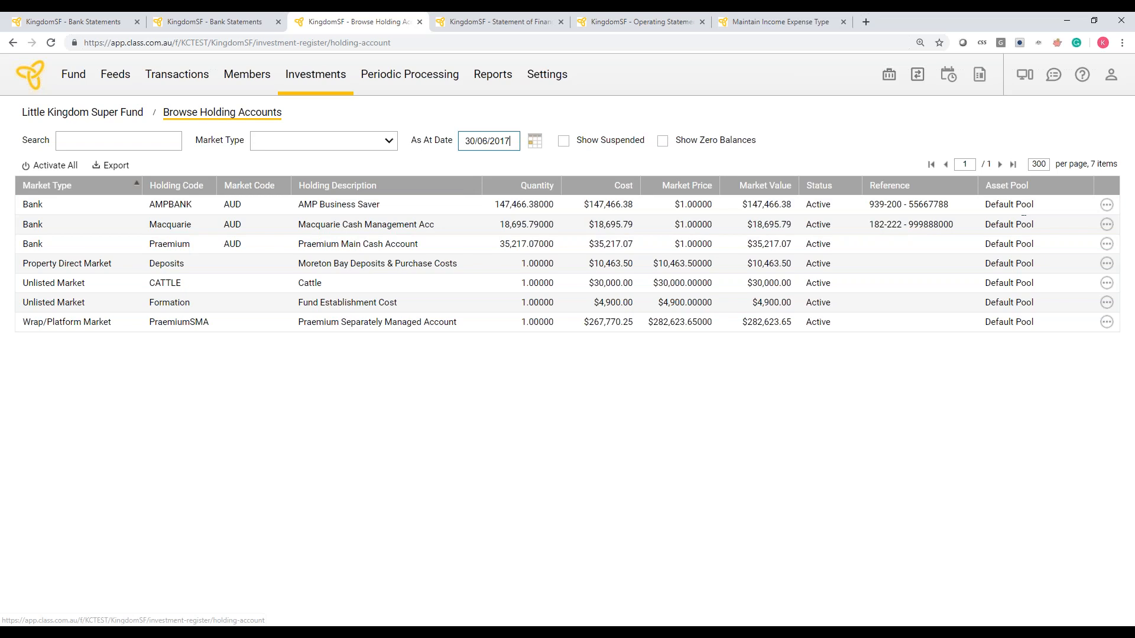
# Step: Open the bank statements for the Praemium Main Cash Account and read through its transactions
pyautogui.click(184, 89)
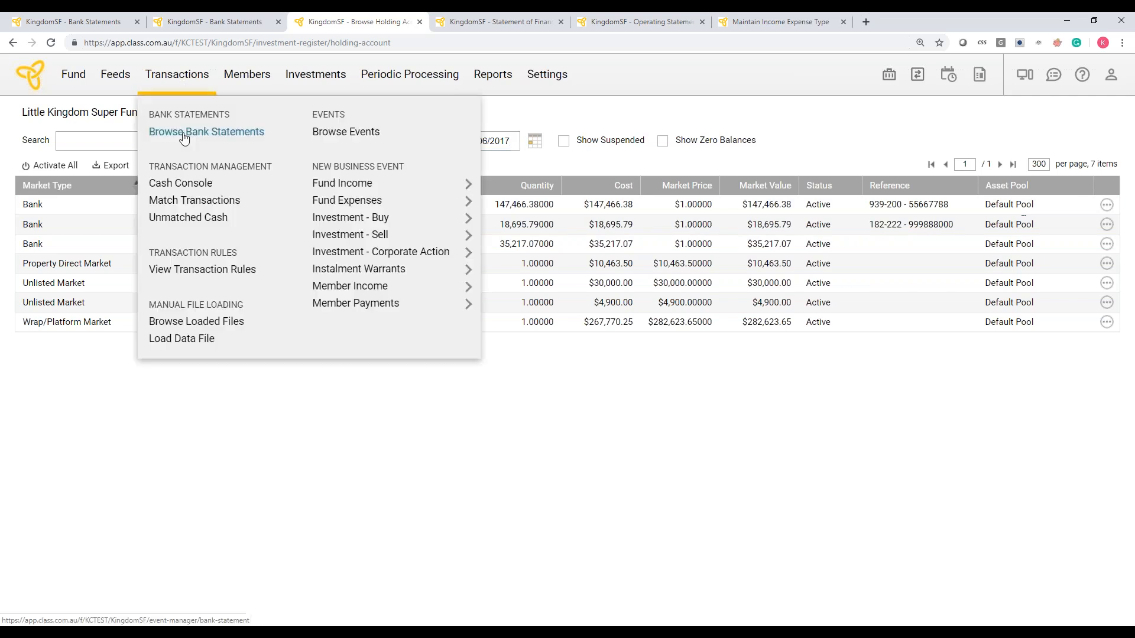
pyautogui.click(184, 137)
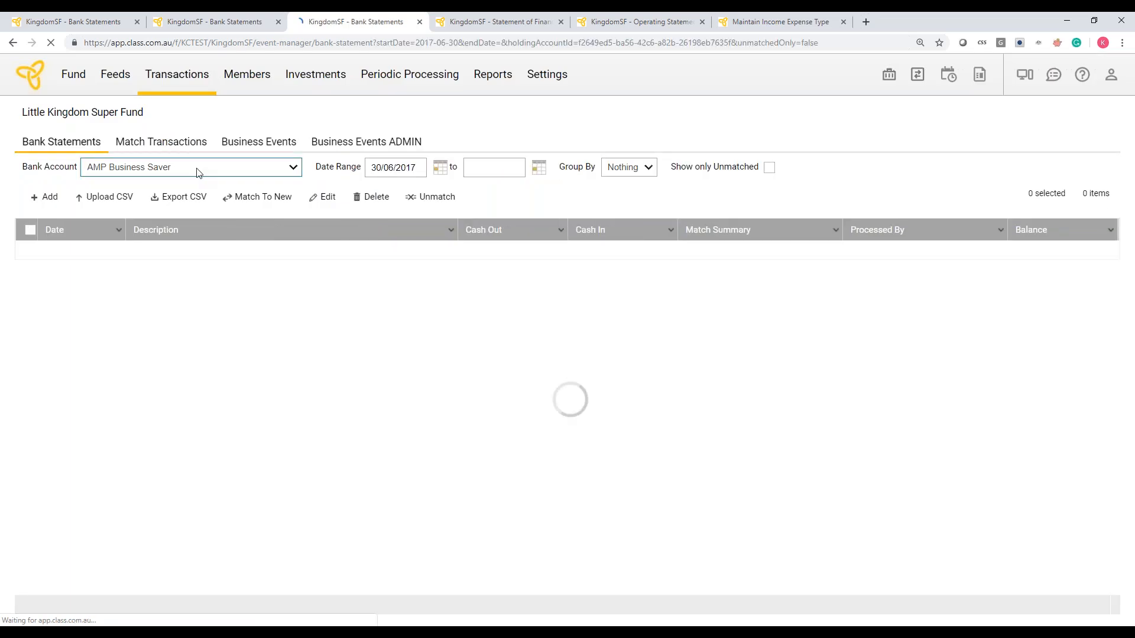
pyautogui.click(199, 169)
pyautogui.click(202, 254)
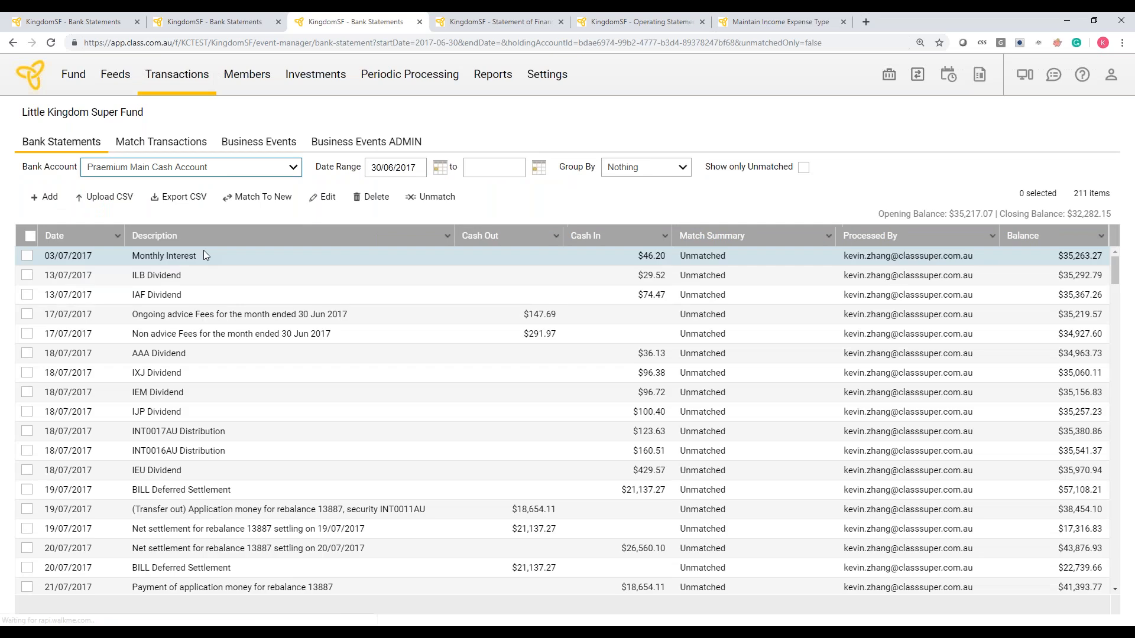
pyautogui.scroll(-1, 632, 253)
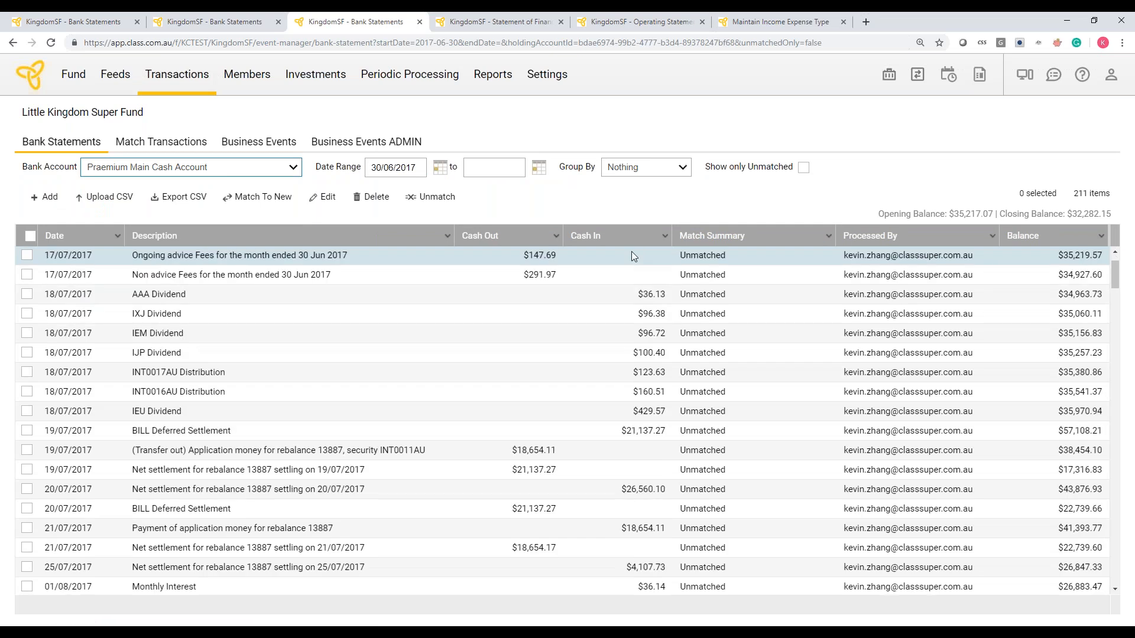
pyautogui.scroll(-10, 631, 250)
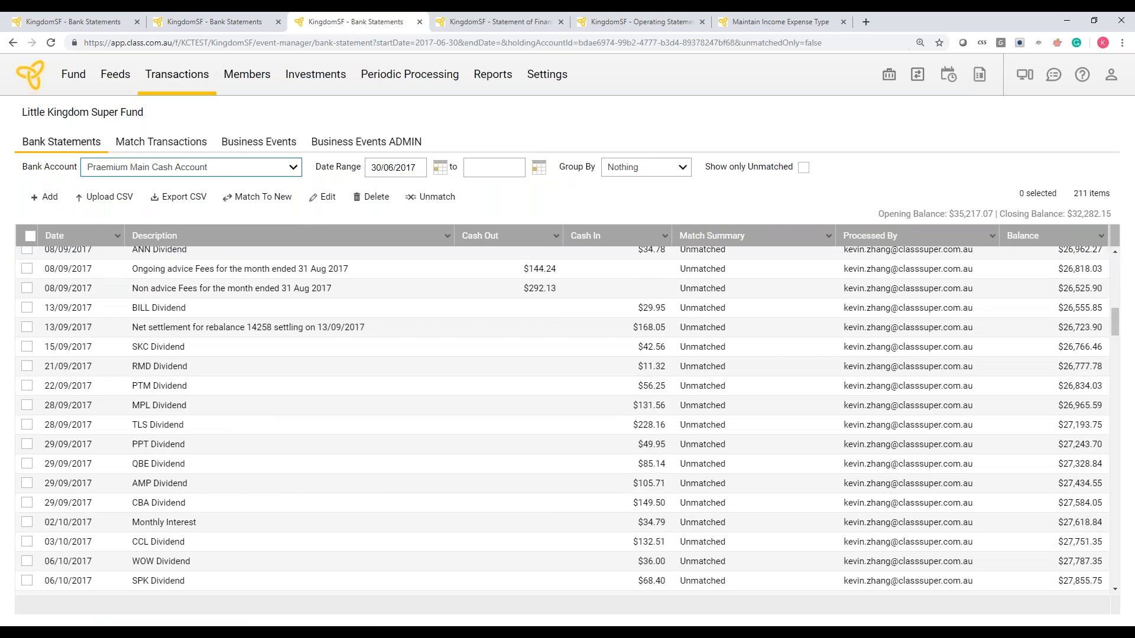
pyautogui.scroll(-10, 636, 257)
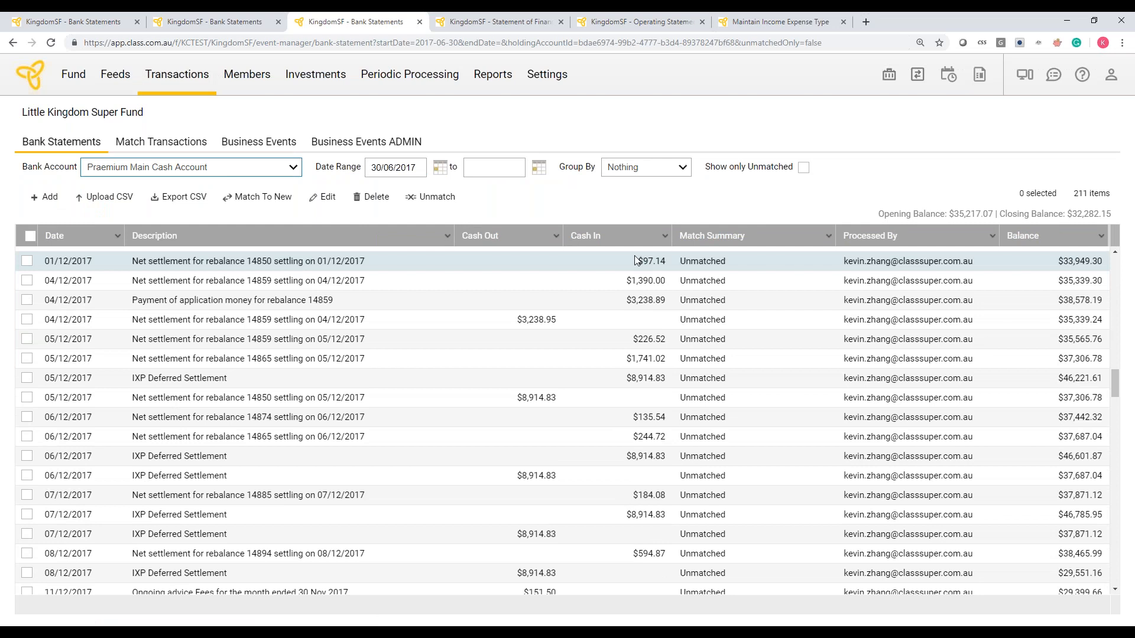
pyautogui.scroll(-4, 635, 260)
# Step: Switch to Excel to check the Cash sheet of the Cash transactions 2018 workbook, then return to the bank statement list
pyautogui.click(438, 570)
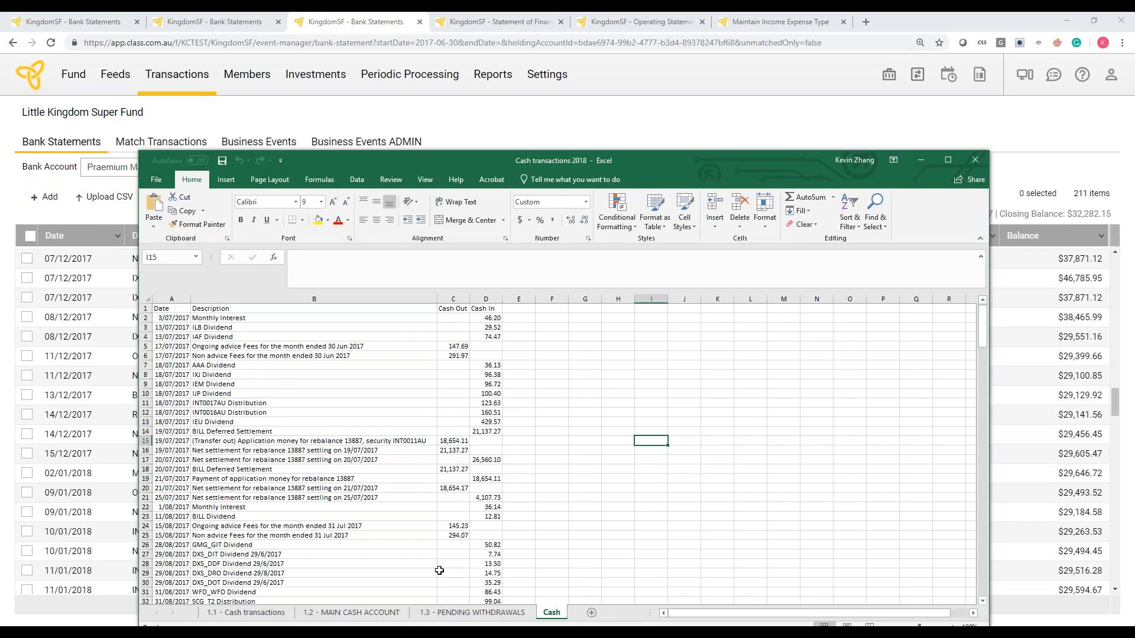
pyautogui.click(917, 160)
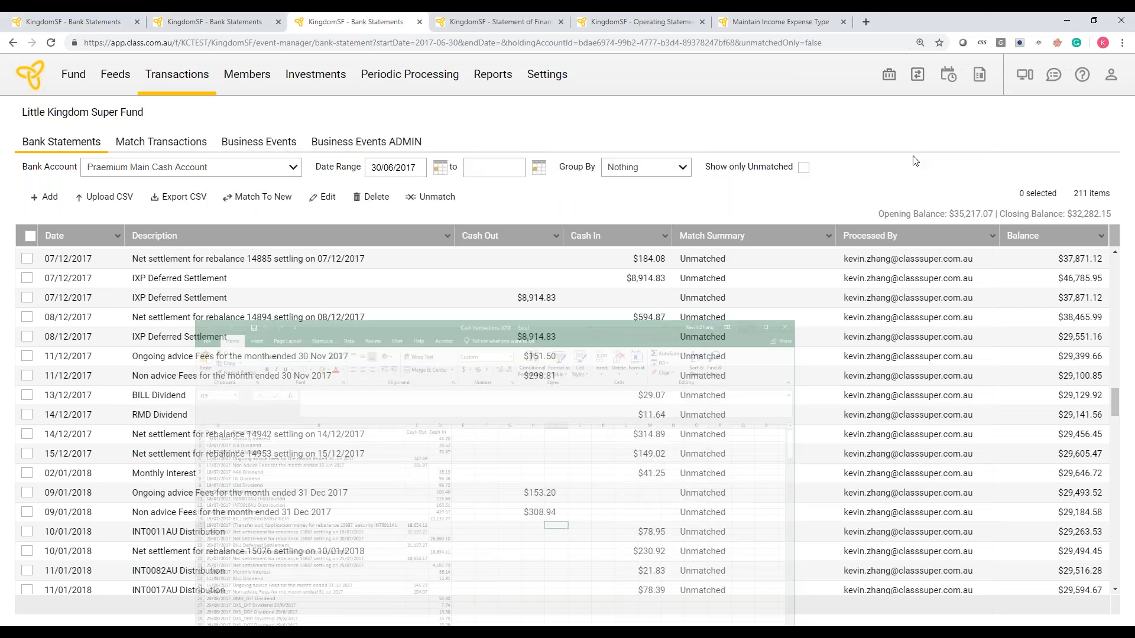
pyautogui.scroll(6, 550, 379)
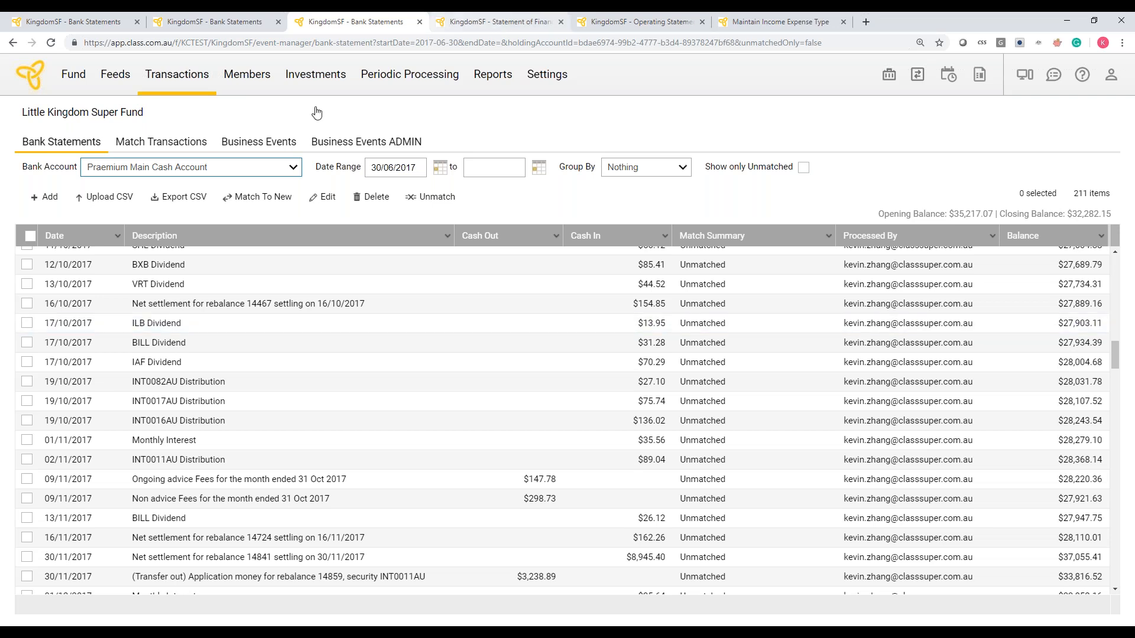
# Step: Show the bank statement transactions of the Praemium Separately Managed Account
pyautogui.click(264, 169)
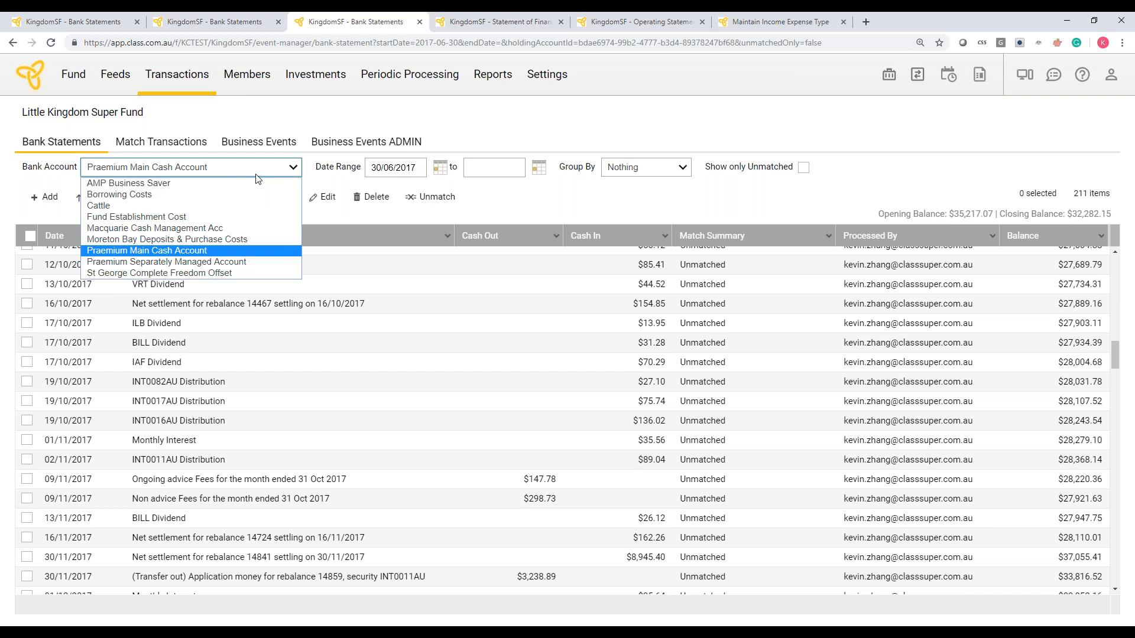
pyautogui.click(230, 265)
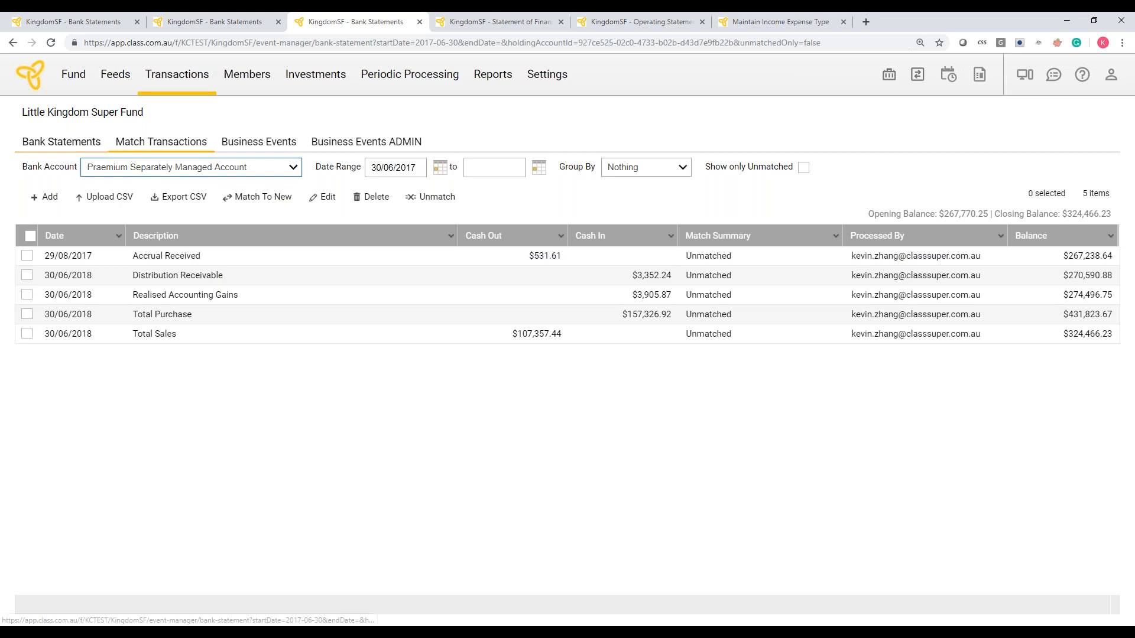
# Step: Open transaction matching, filter the cash transactions to dates before 30/8/2017, and sort them by description
pyautogui.click(160, 142)
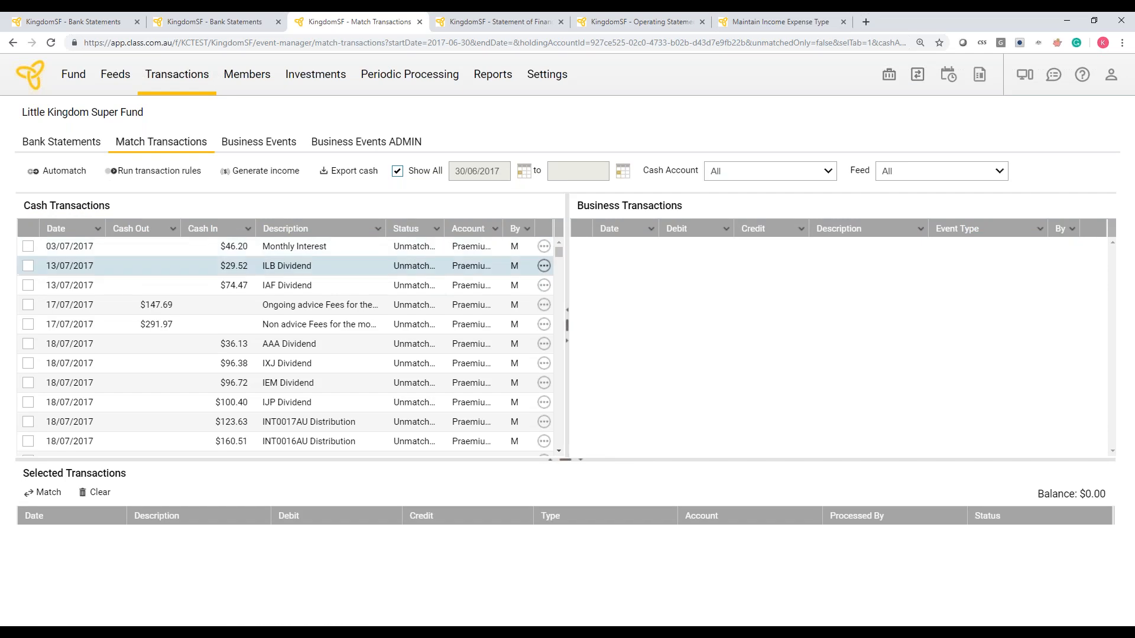
pyautogui.click(96, 229)
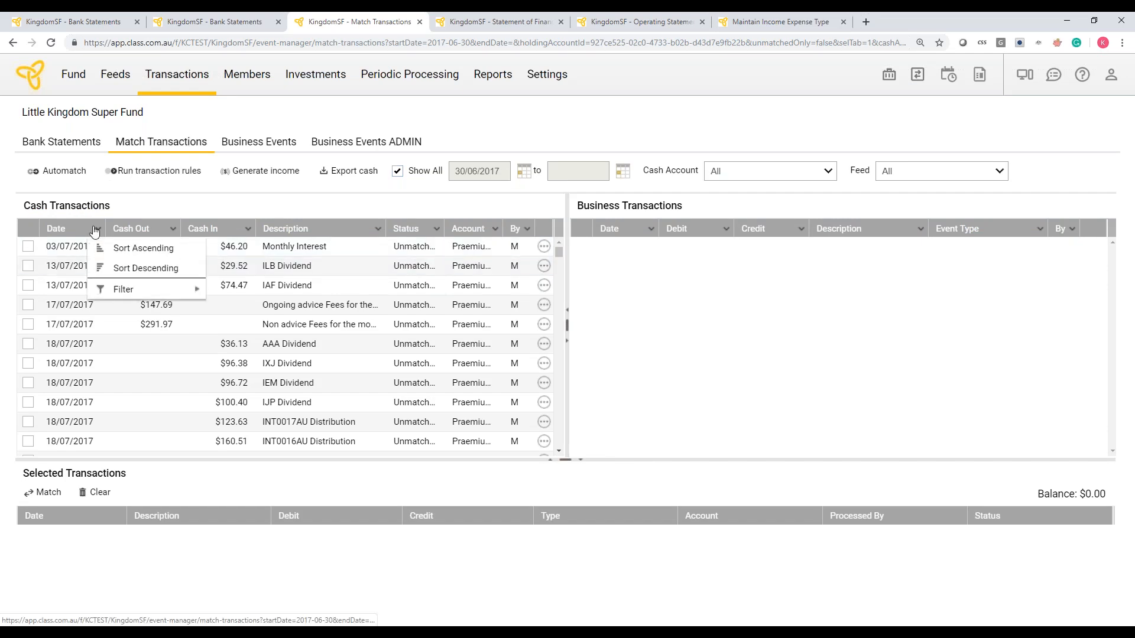
pyautogui.moveTo(148, 289)
pyautogui.click(266, 308)
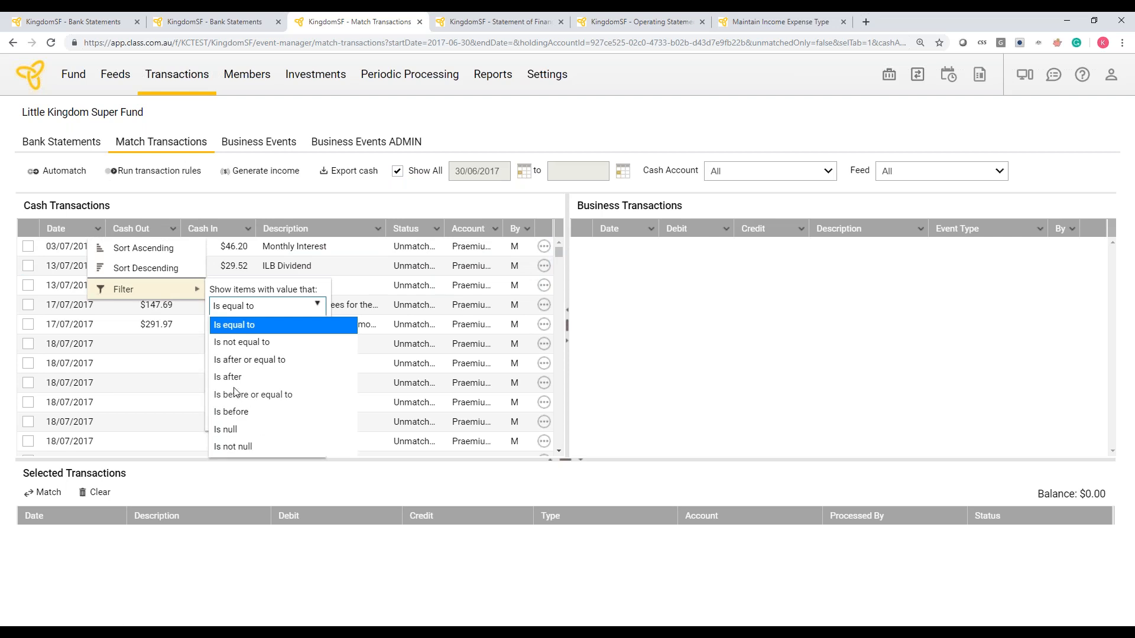
pyautogui.click(231, 412)
pyautogui.click(248, 323)
pyautogui.write('3')
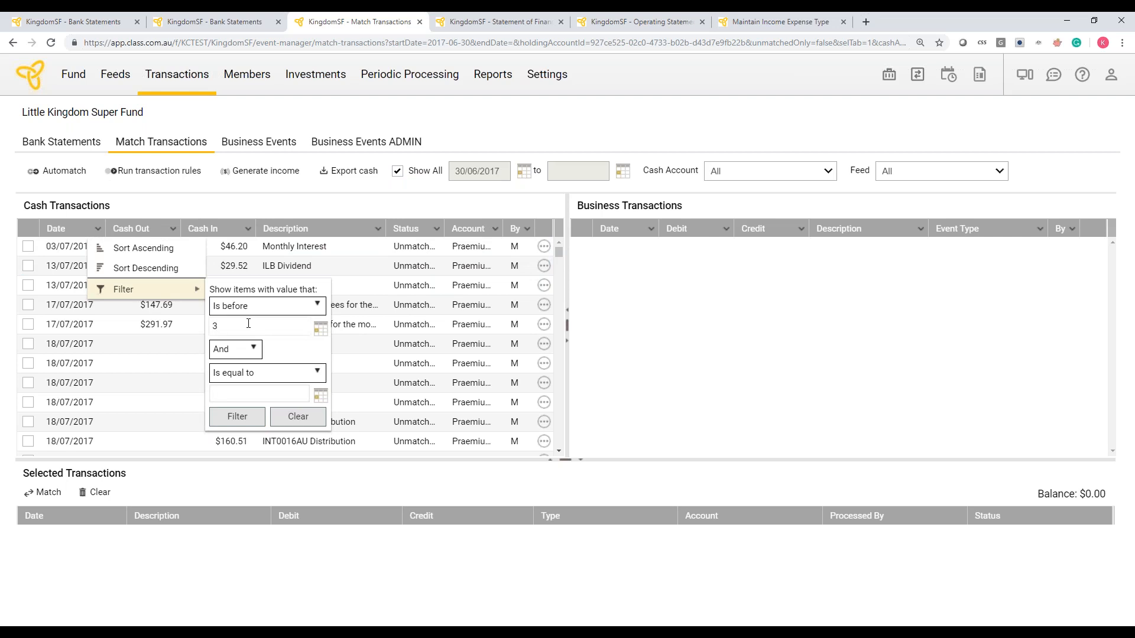
pyautogui.write('0/8/2017')
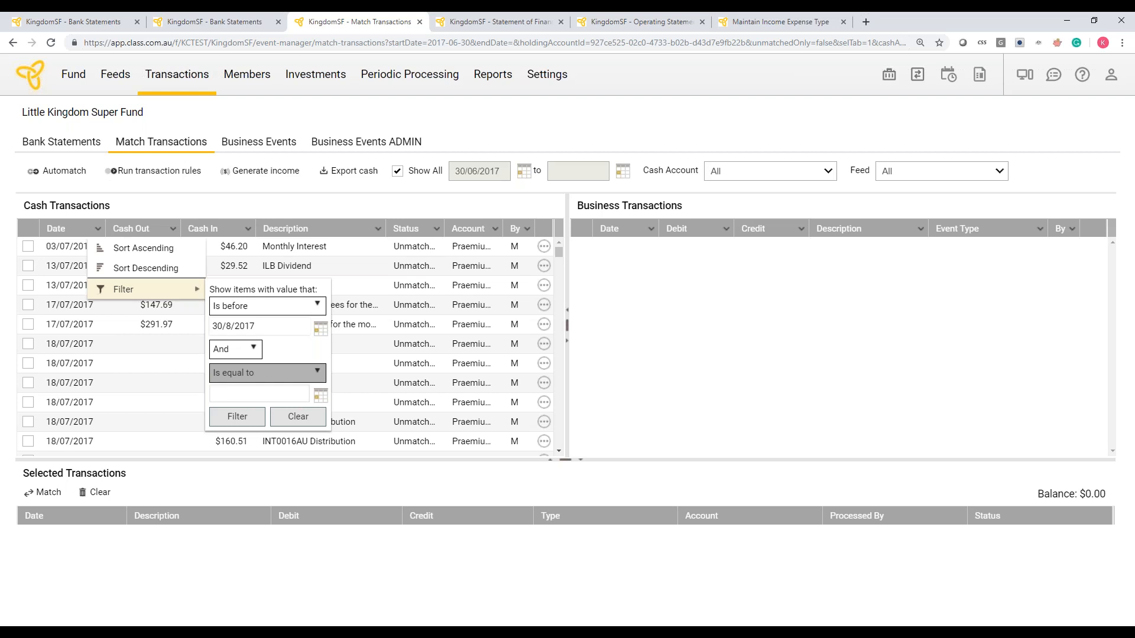
pyautogui.click(252, 415)
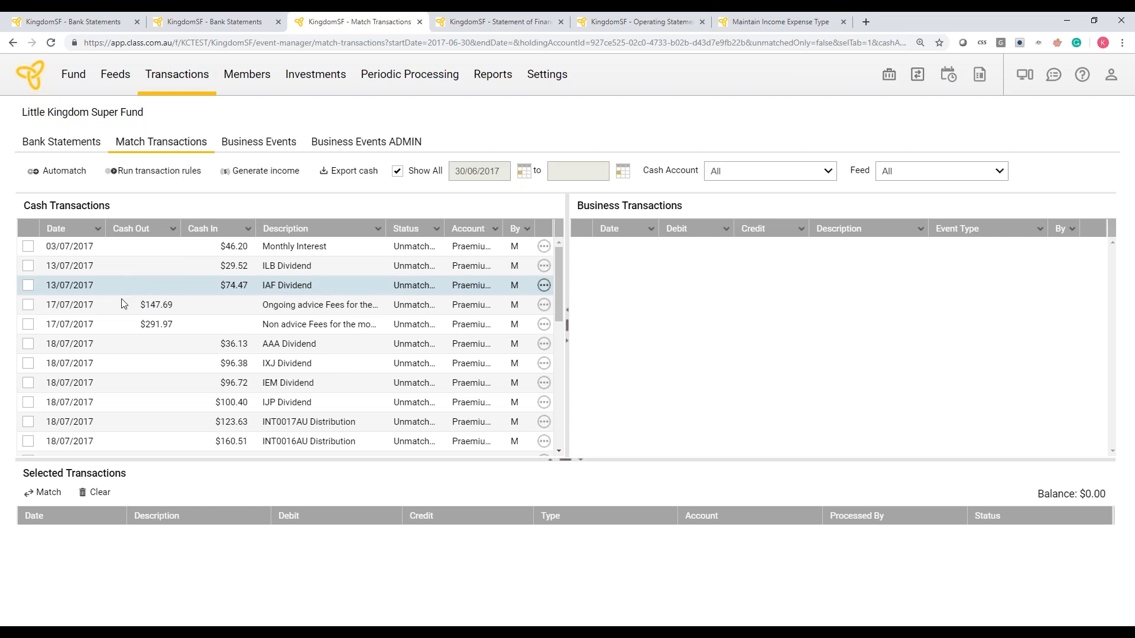
pyautogui.click(291, 230)
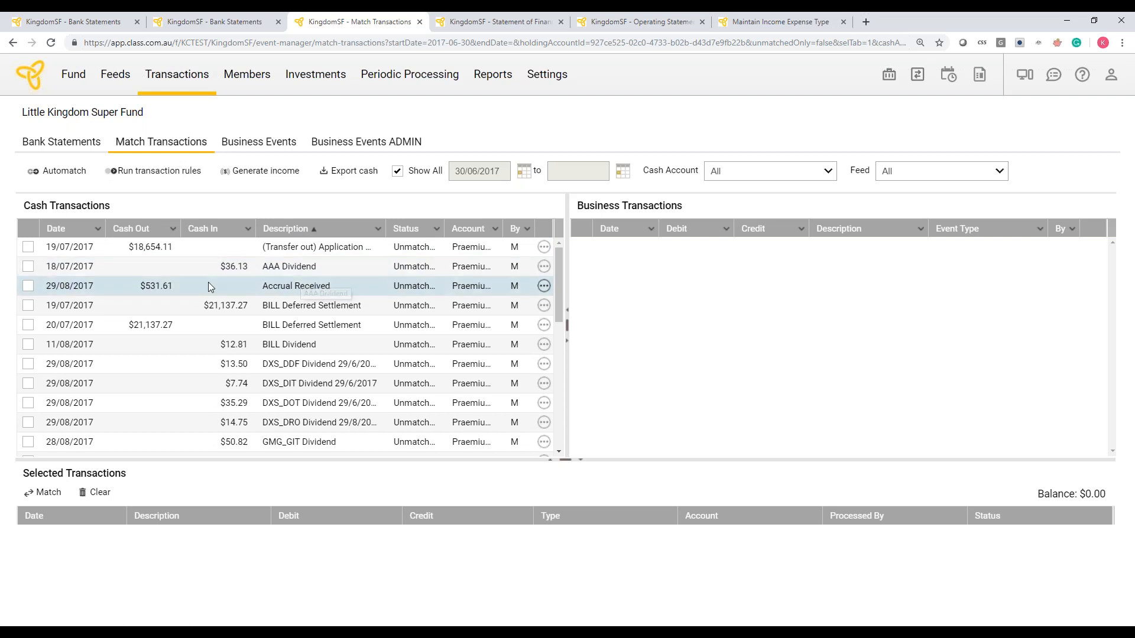
# Step: Select the AAA, DXS_DDF, DXS_DIT and DXS_DOT dividends for matching, leaving the DXS_DRO dividend unselected
pyautogui.click(27, 267)
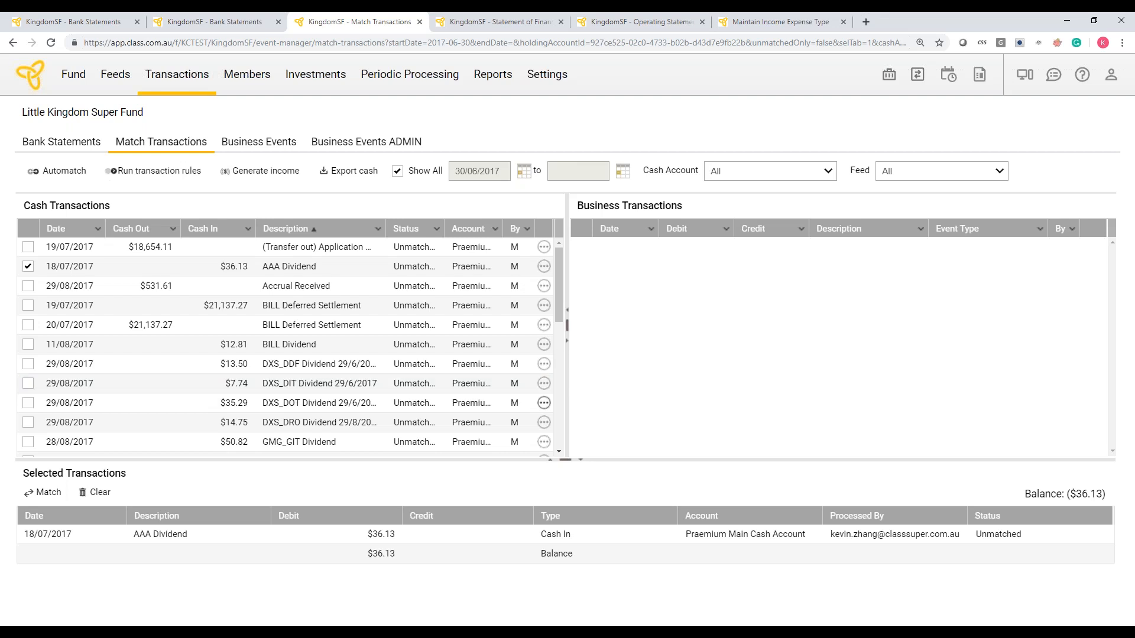
pyautogui.click(28, 363)
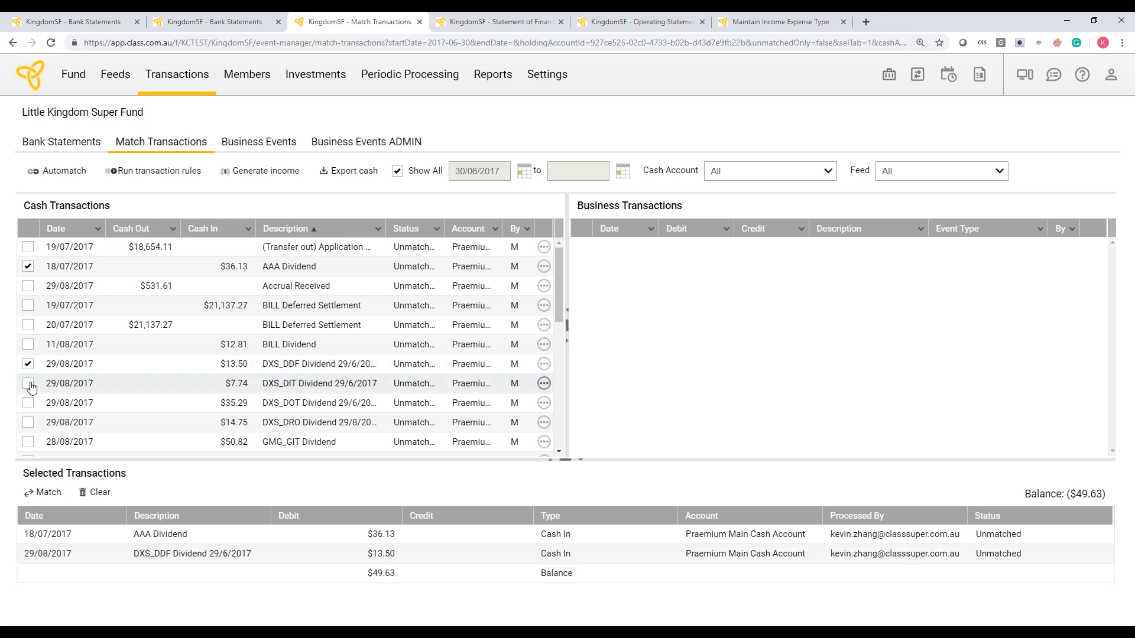
pyautogui.click(28, 383)
pyautogui.click(28, 403)
pyautogui.click(28, 422)
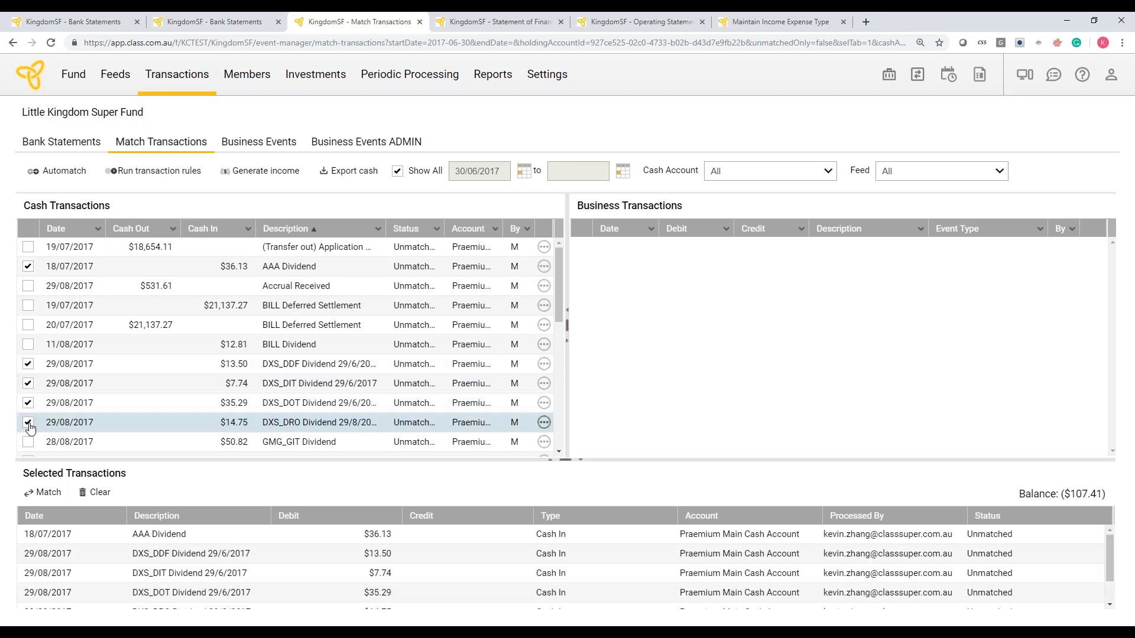
pyautogui.click(28, 423)
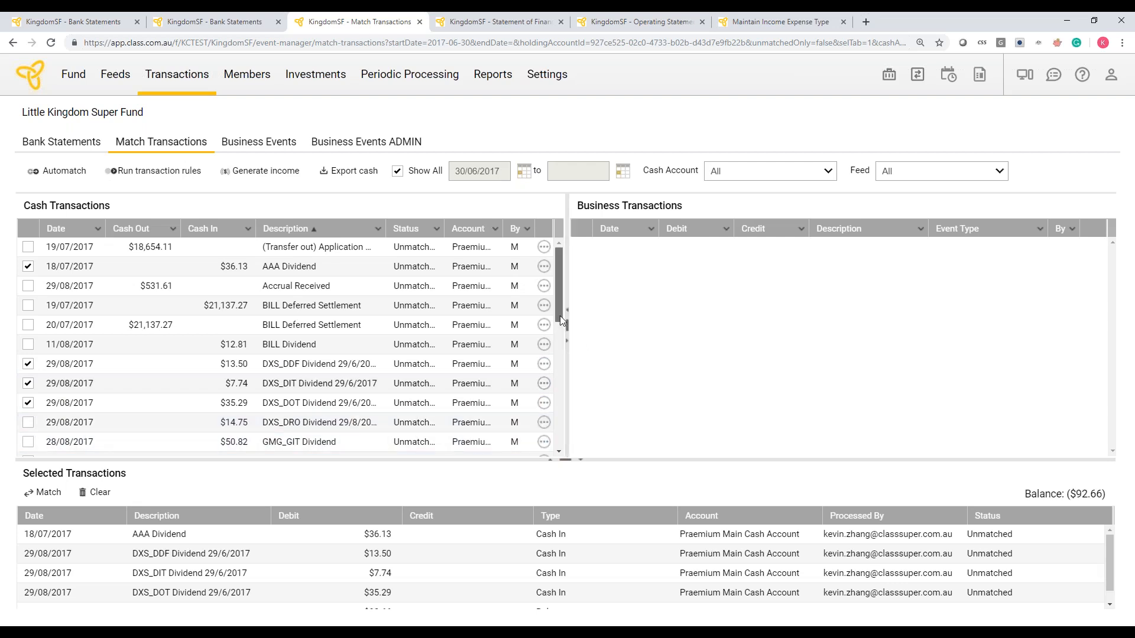
# Step: Add the GMG_GIT, ILB and IAF dividends to the transactions selected for matching
pyautogui.scroll(-2, 559, 315)
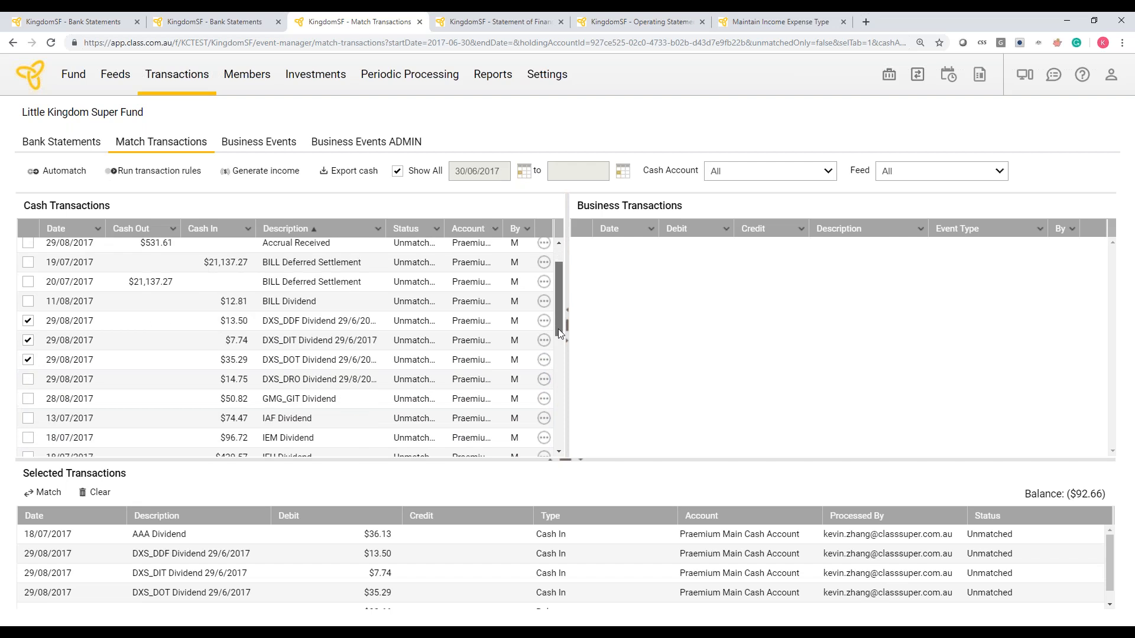
pyautogui.moveTo(558, 328); pyautogui.dragTo(555, 349)
pyautogui.click(29, 339)
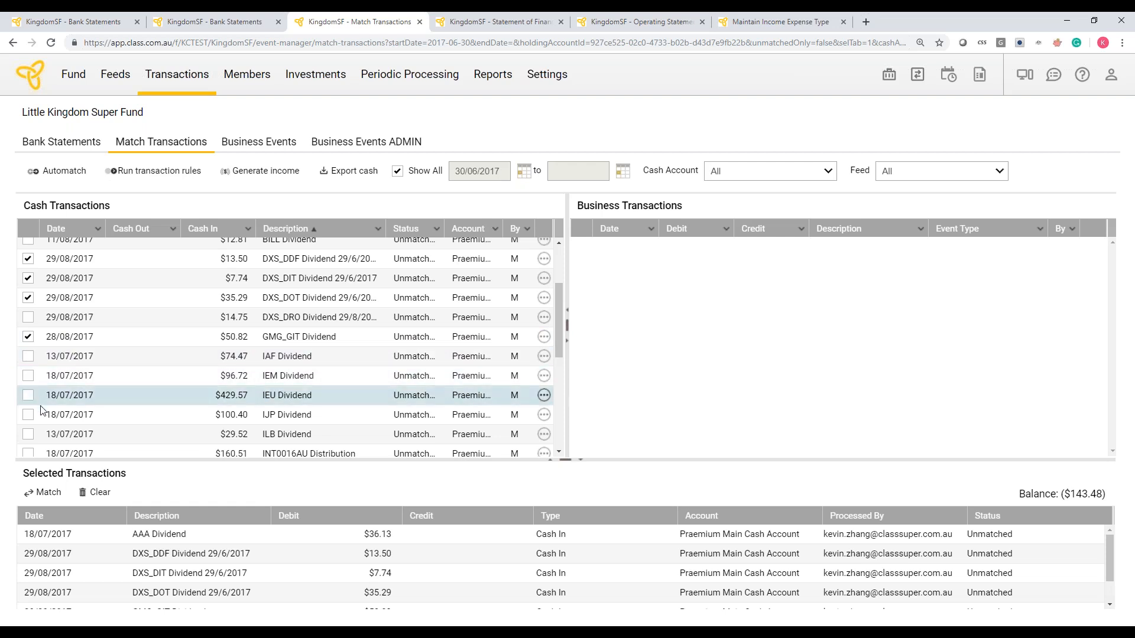
pyautogui.click(27, 435)
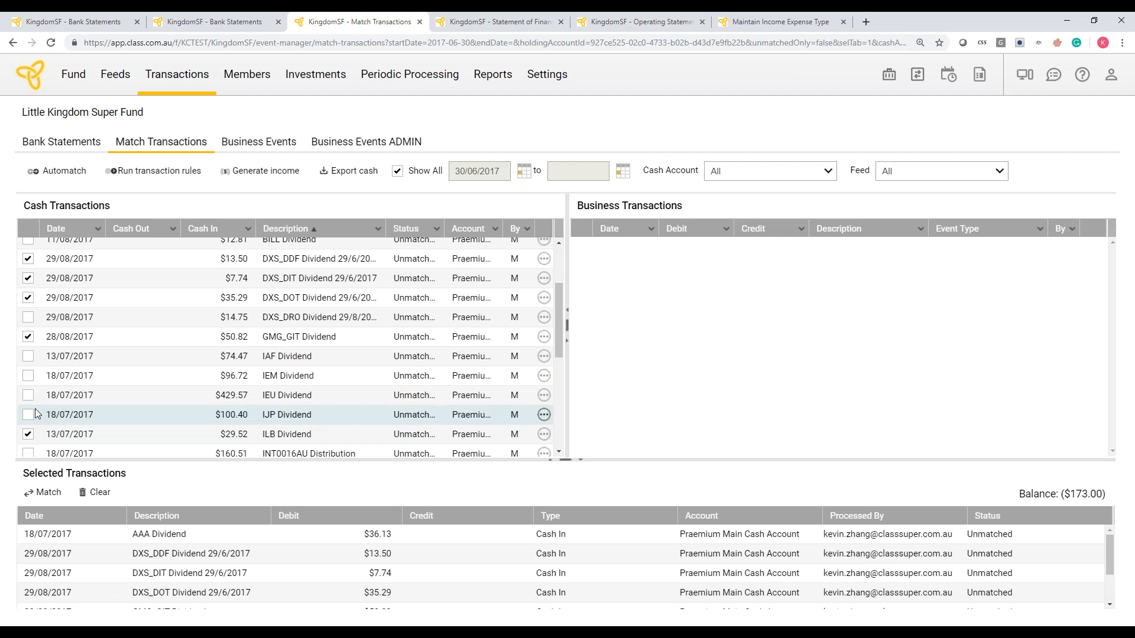
pyautogui.click(28, 356)
# Step: Add the INT0016AU and INT0017AU distributions dated 18/07/2017 to the selected transactions
pyautogui.moveTo(557, 331); pyautogui.dragTo(559, 363)
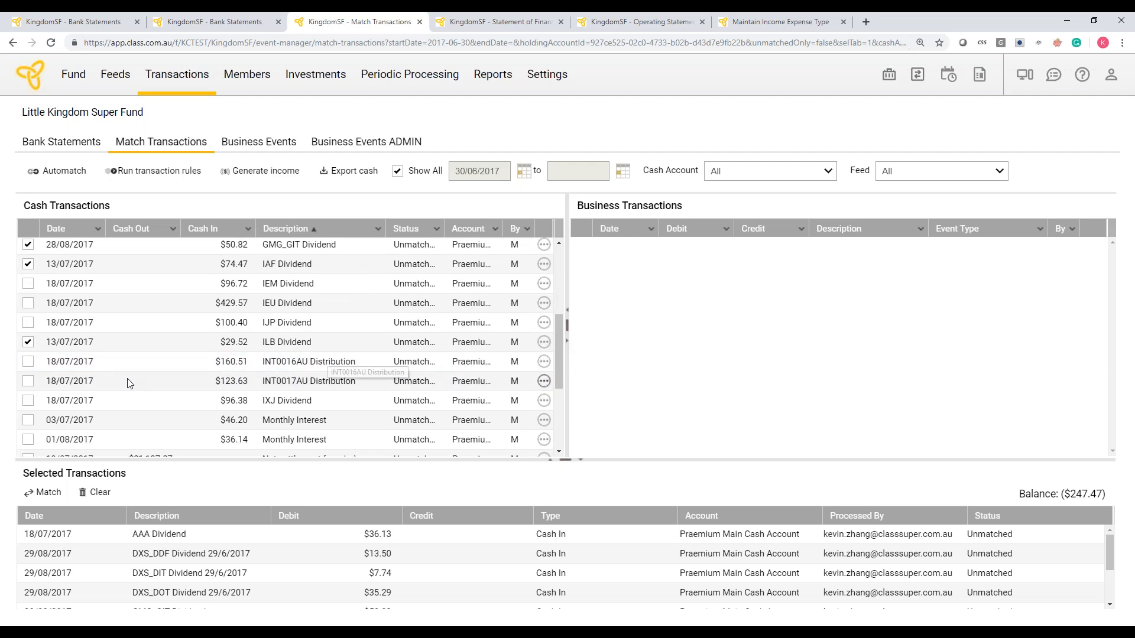
pyautogui.click(27, 363)
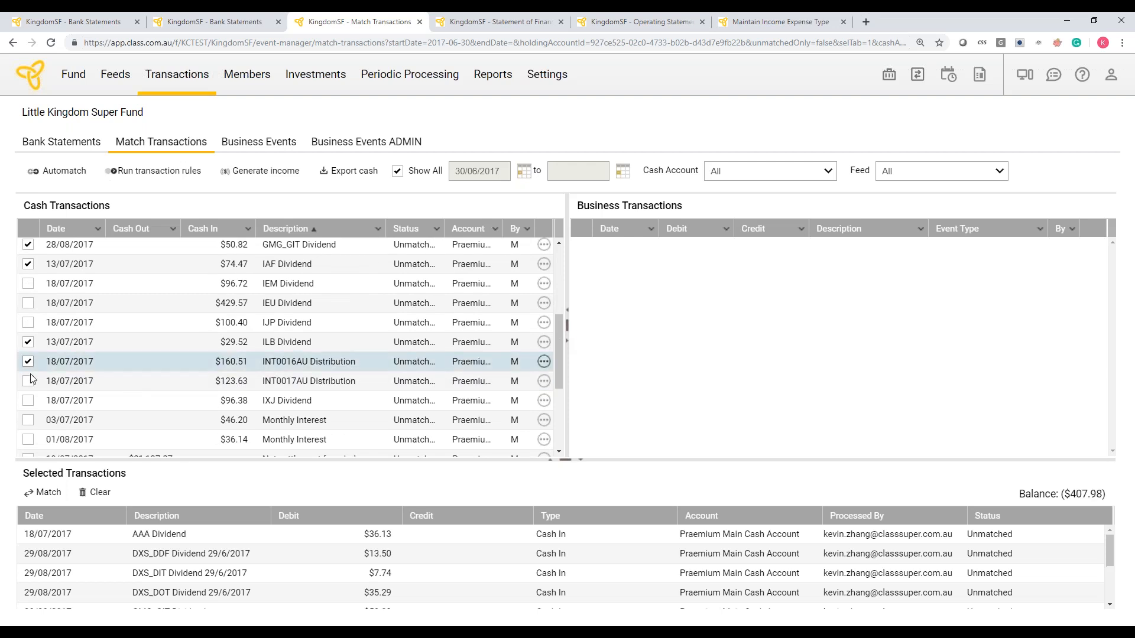
pyautogui.click(27, 381)
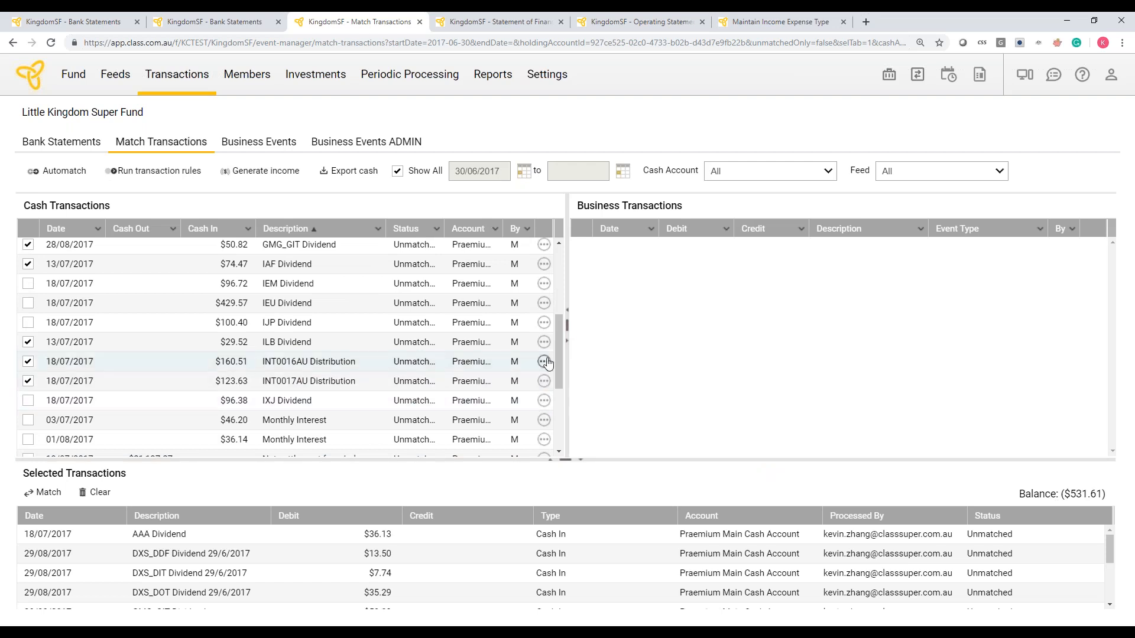
# Step: Include the Accrual Received cash-out of 29/08/2017 in the selection and match it against the selected dividends and distributions
pyautogui.moveTo(561, 353); pyautogui.dragTo(577, 264)
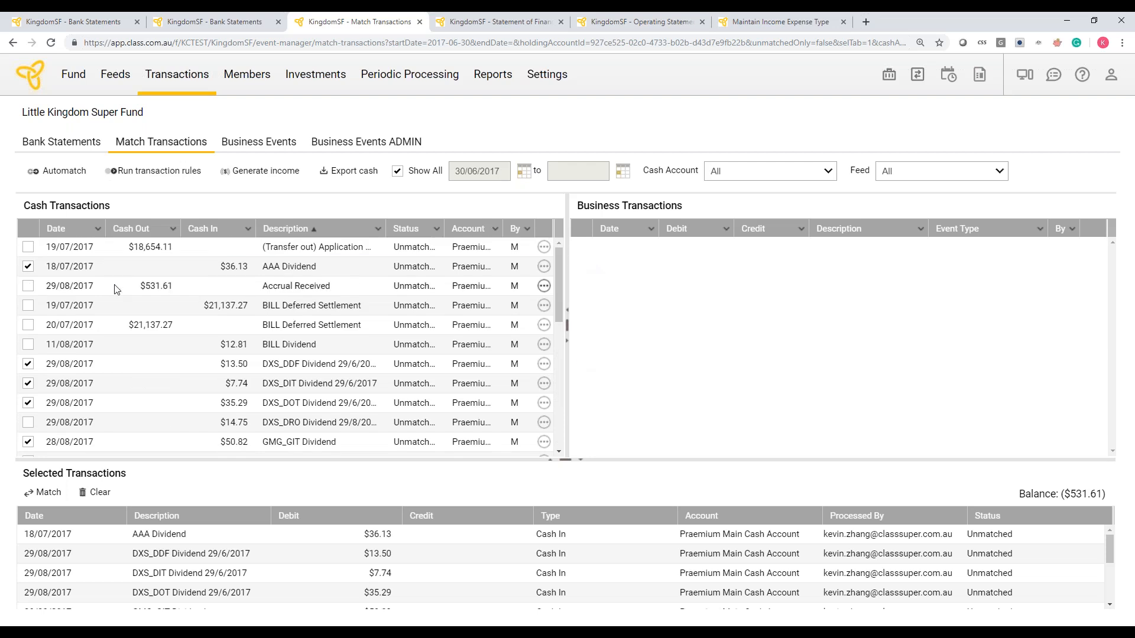
pyautogui.click(28, 286)
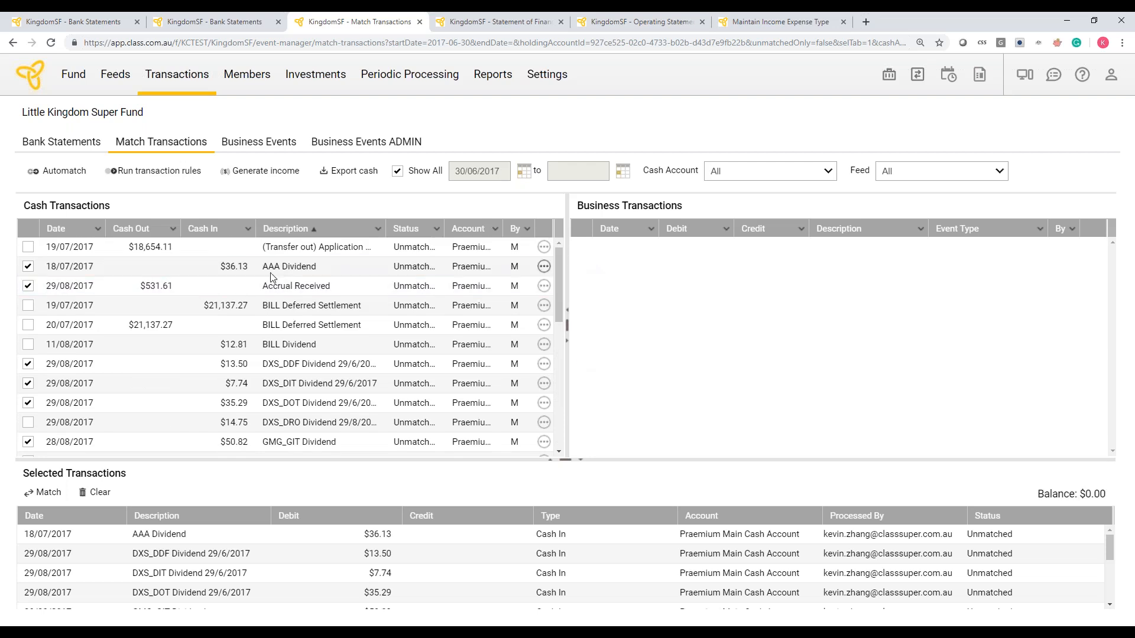
pyautogui.click(48, 493)
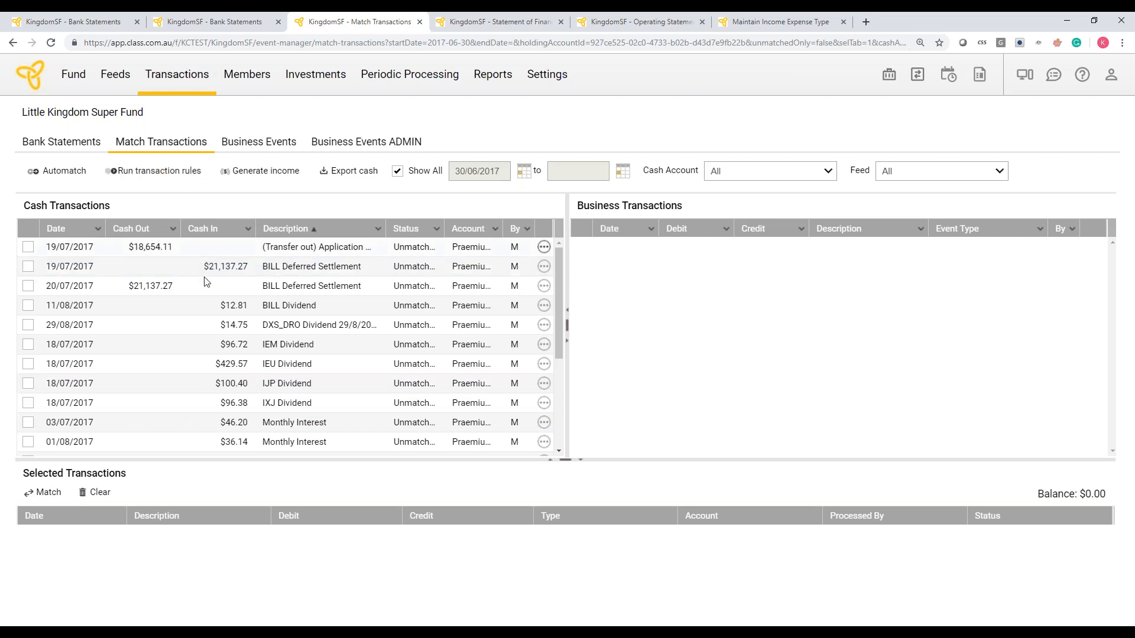
# Step: Look through the remaining unmatched cash transactions, and open the fund's transaction rules in a new browser tab
pyautogui.scroll(-1, 267, 440)
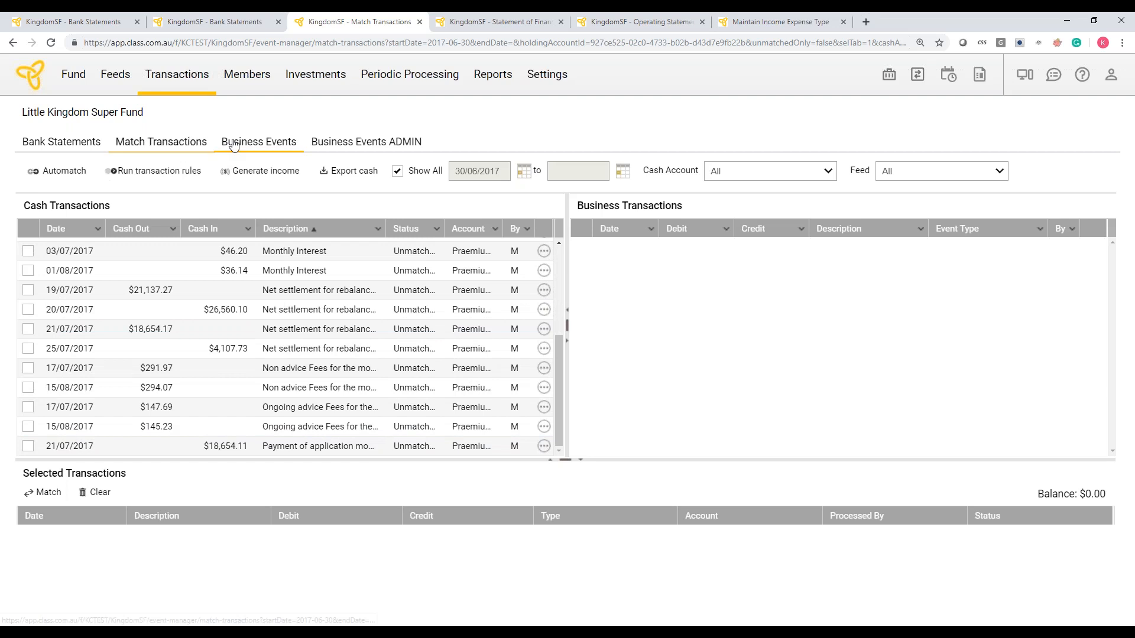
pyautogui.click(178, 75)
pyautogui.rightClick(244, 272)
pyautogui.click(262, 281)
pyautogui.click(455, 21)
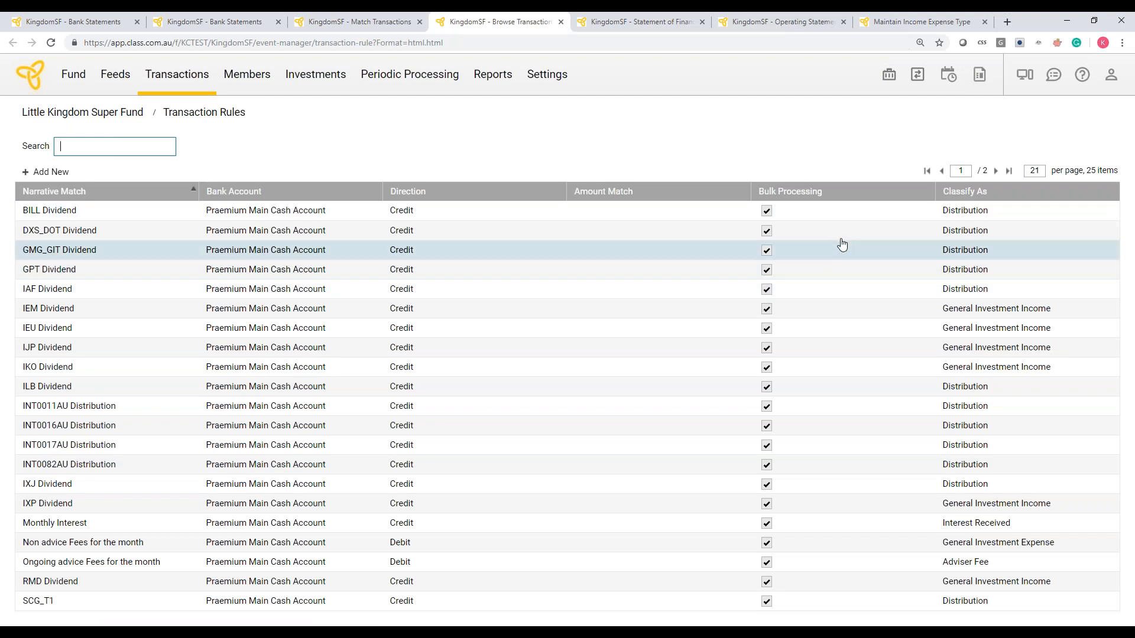
# Step: Set the transaction rules list to 100 items per page and read through all the rules
pyautogui.doubleClick(1026, 172)
pyautogui.write('100')
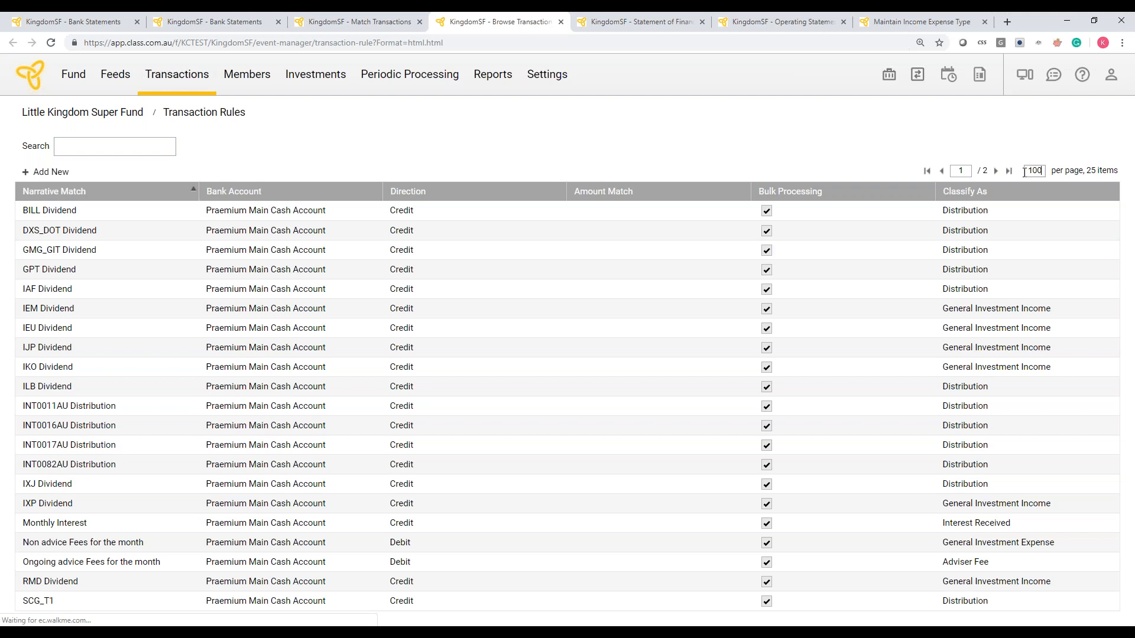
pyautogui.press('Return')
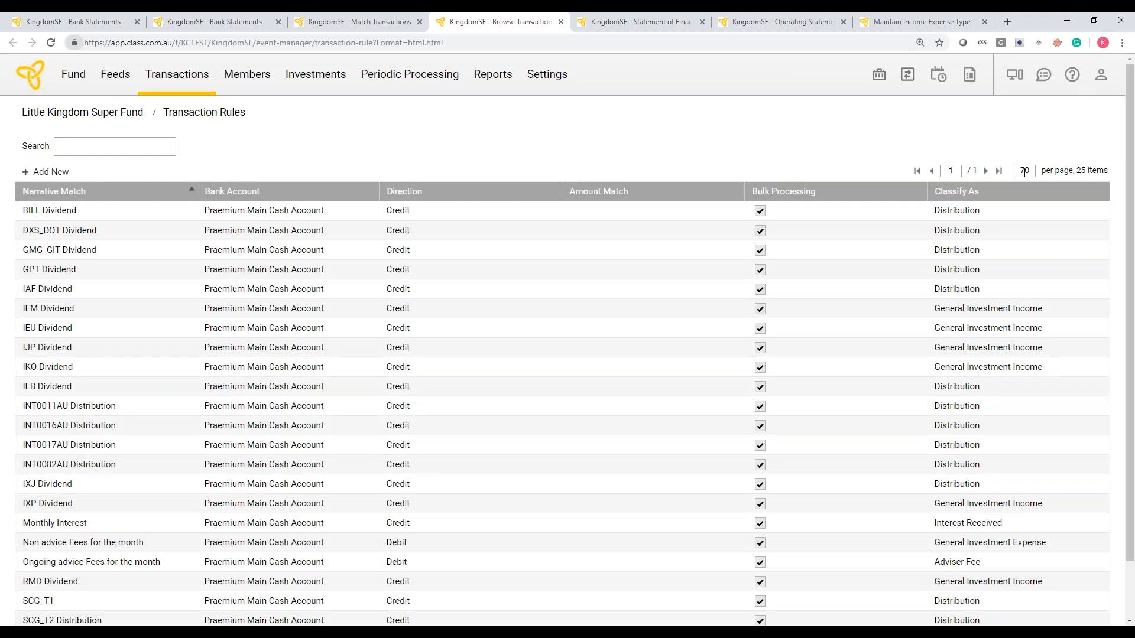
pyautogui.scroll(-2, 886, 467)
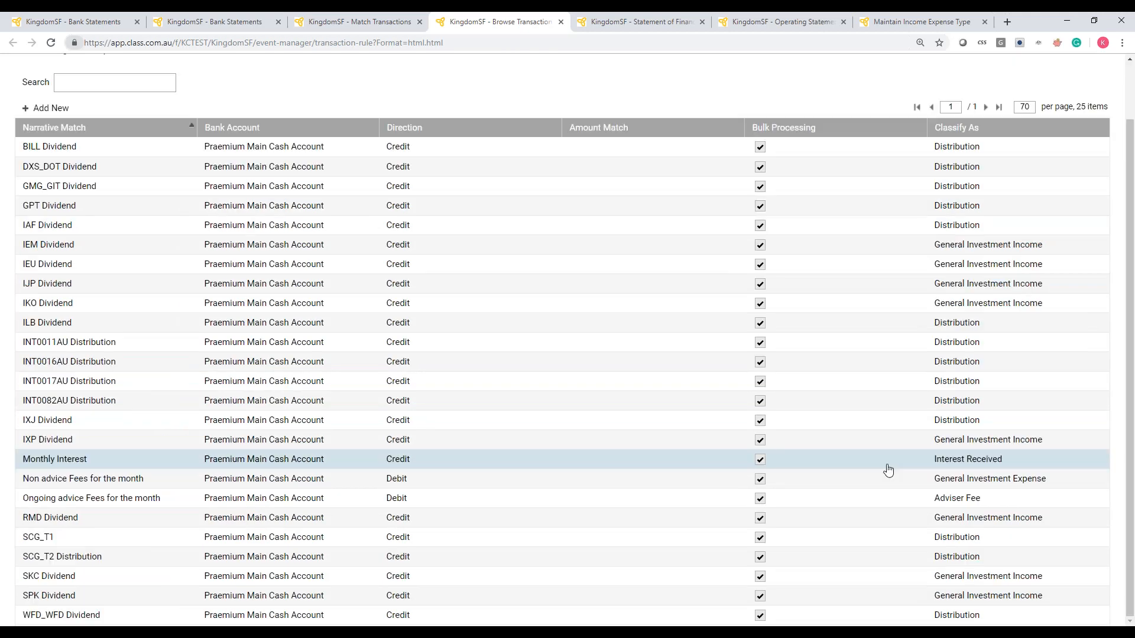
# Step: Examine the Monthly Interest rule's settings, close it unchanged, and sort the rules by their Classify As value
pyautogui.click(672, 467)
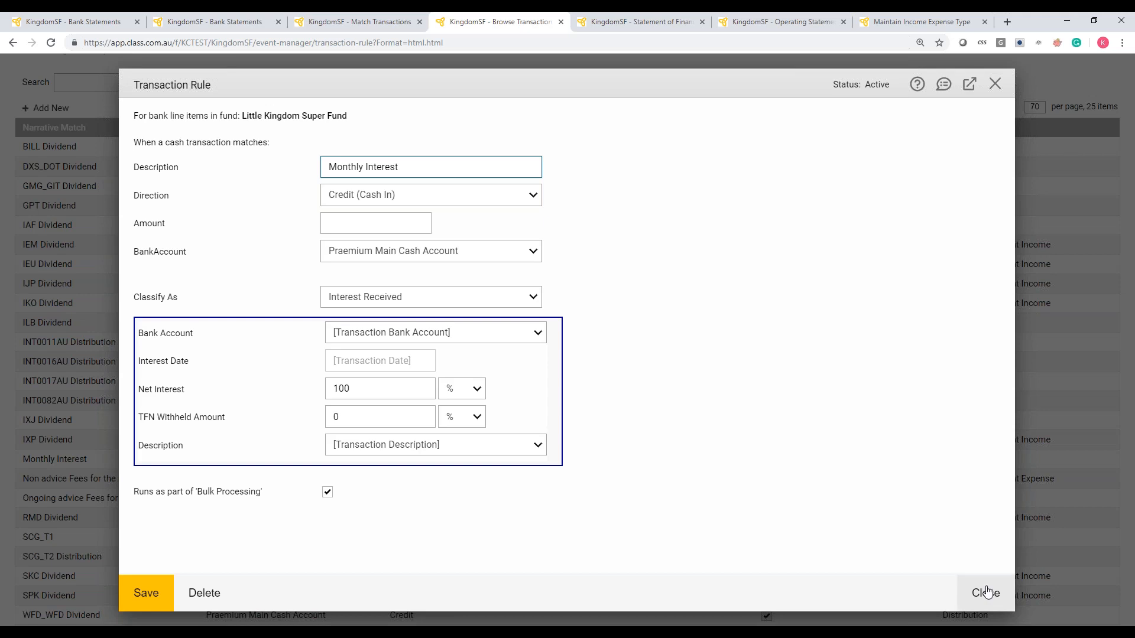
pyautogui.click(985, 591)
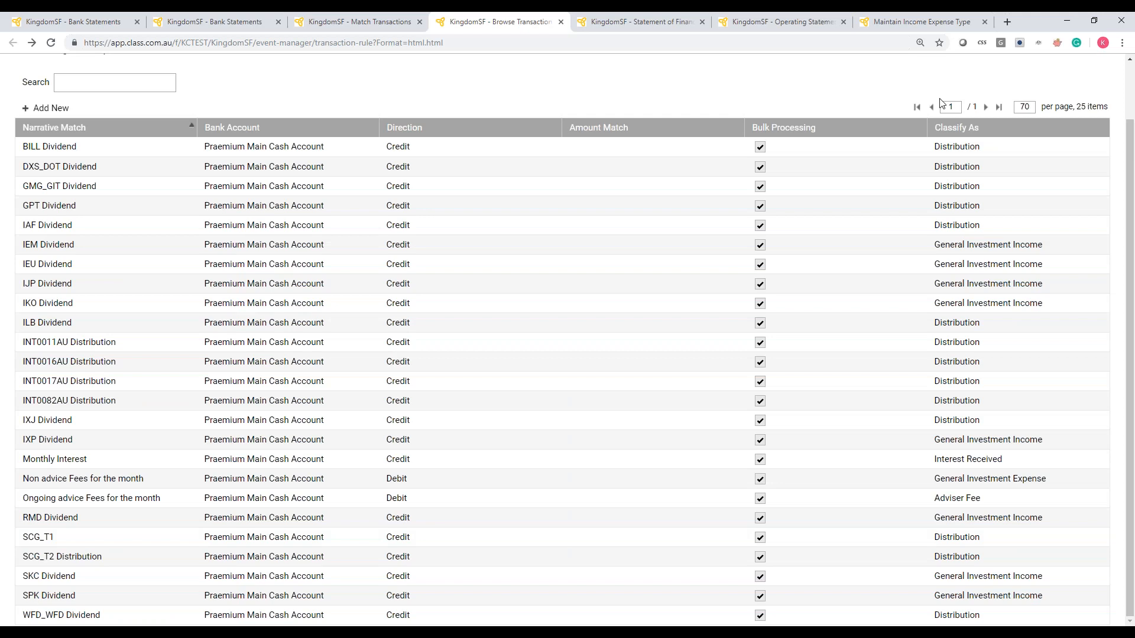
pyautogui.click(963, 131)
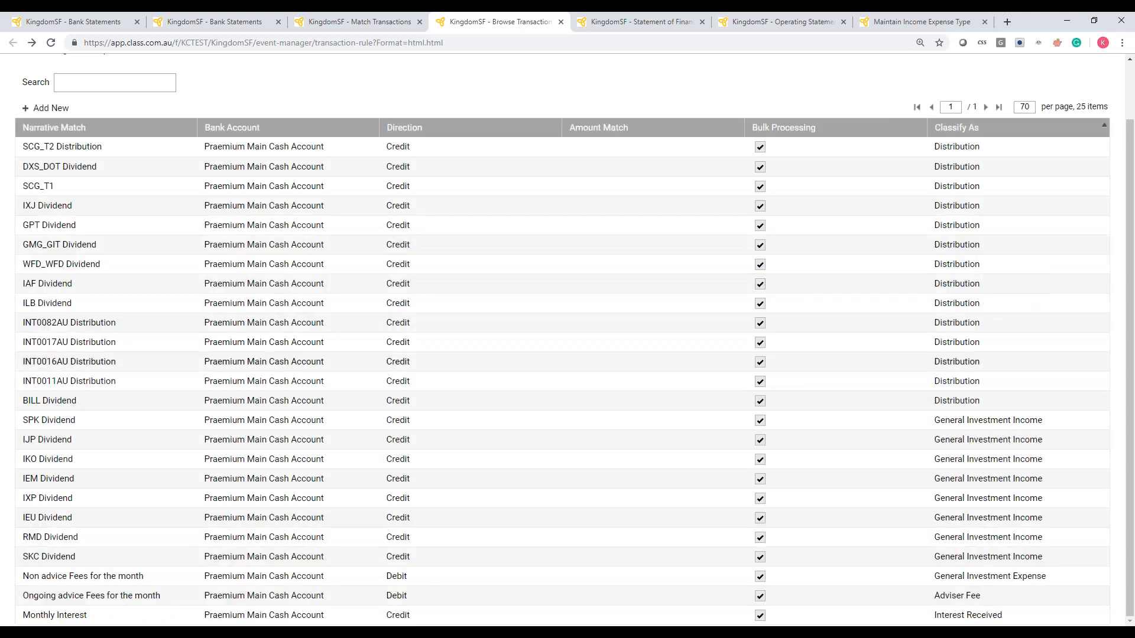
# Step: Examine how the "Ongoing advice Fees for the month" rule classifies its expense and GST, and close it unchanged
pyautogui.click(823, 599)
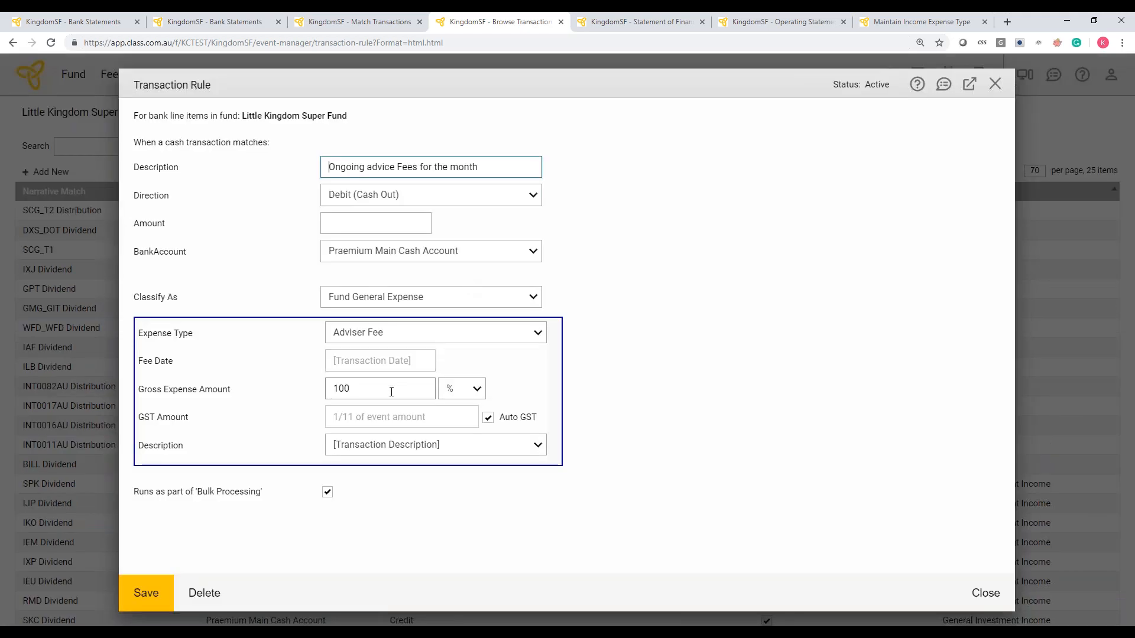
pyautogui.click(987, 600)
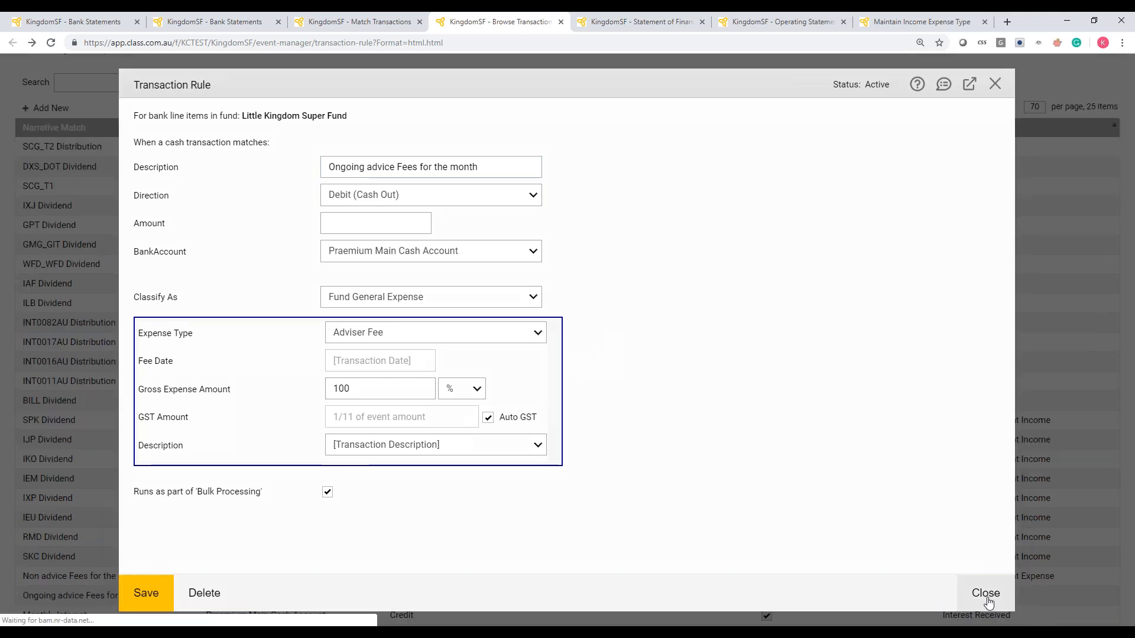
pyautogui.click(987, 600)
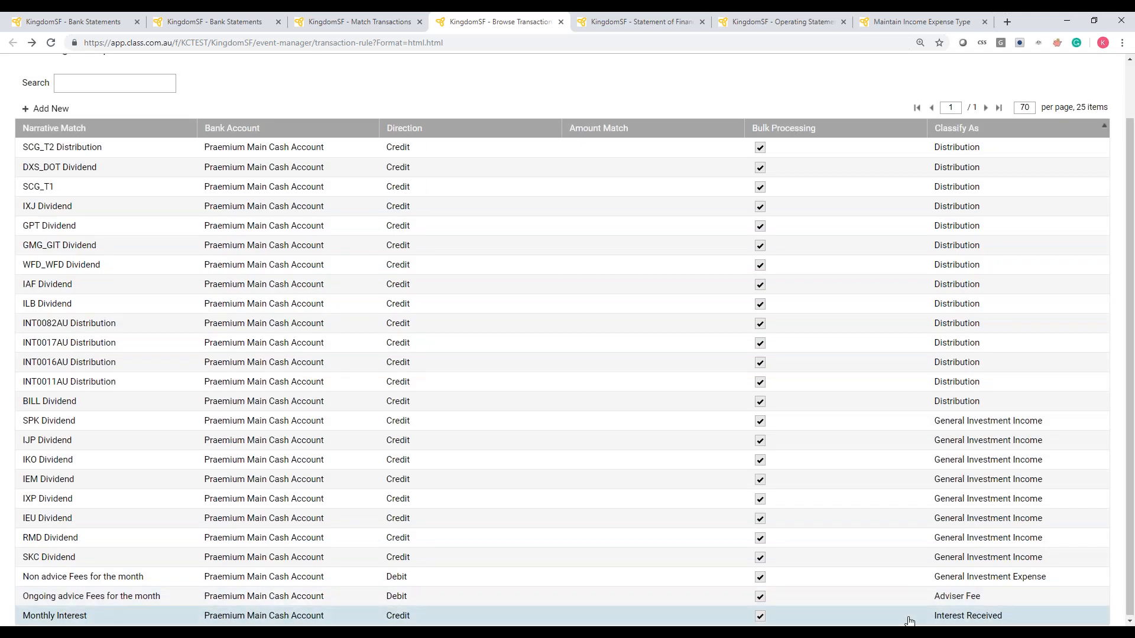
# Step: Zoom the page out to 110% and examine the "Non advice Fees for the month" rule's expense settings, closing it unchanged
pyautogui.scroll(1, 909, 620)
pyautogui.scroll(-1, 908, 621)
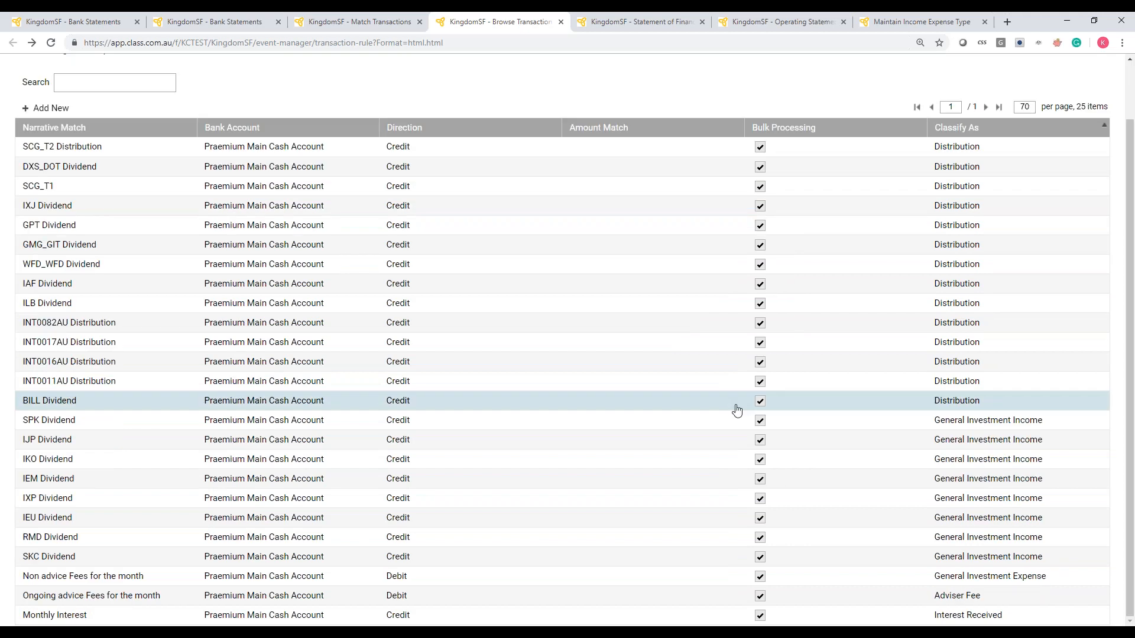
pyautogui.hotkey('ctrl', '-')
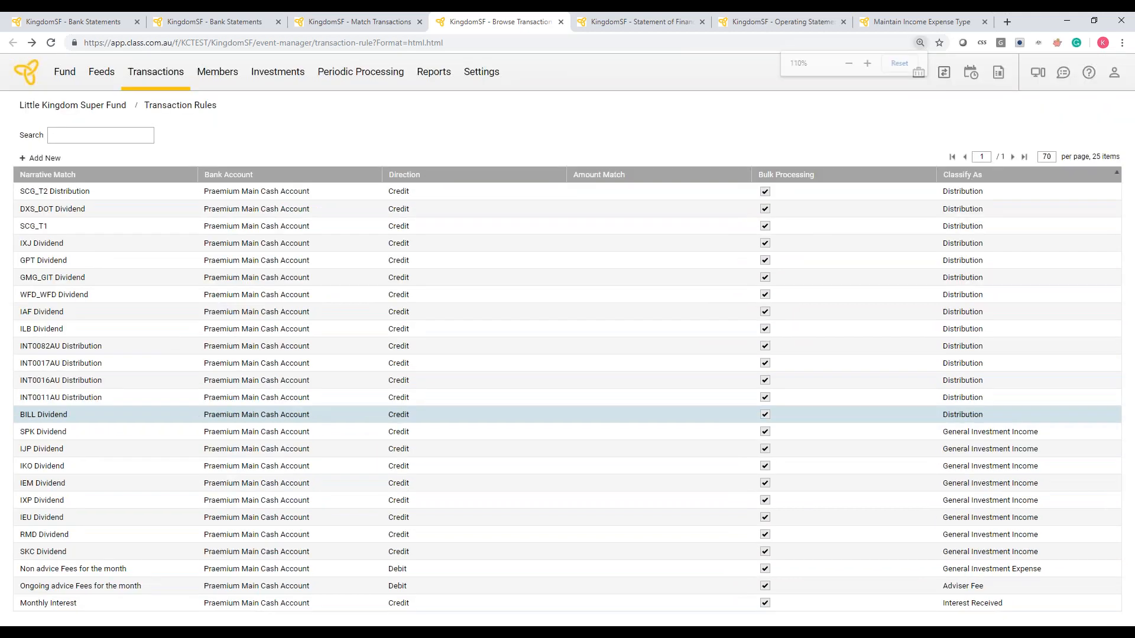
pyautogui.click(424, 573)
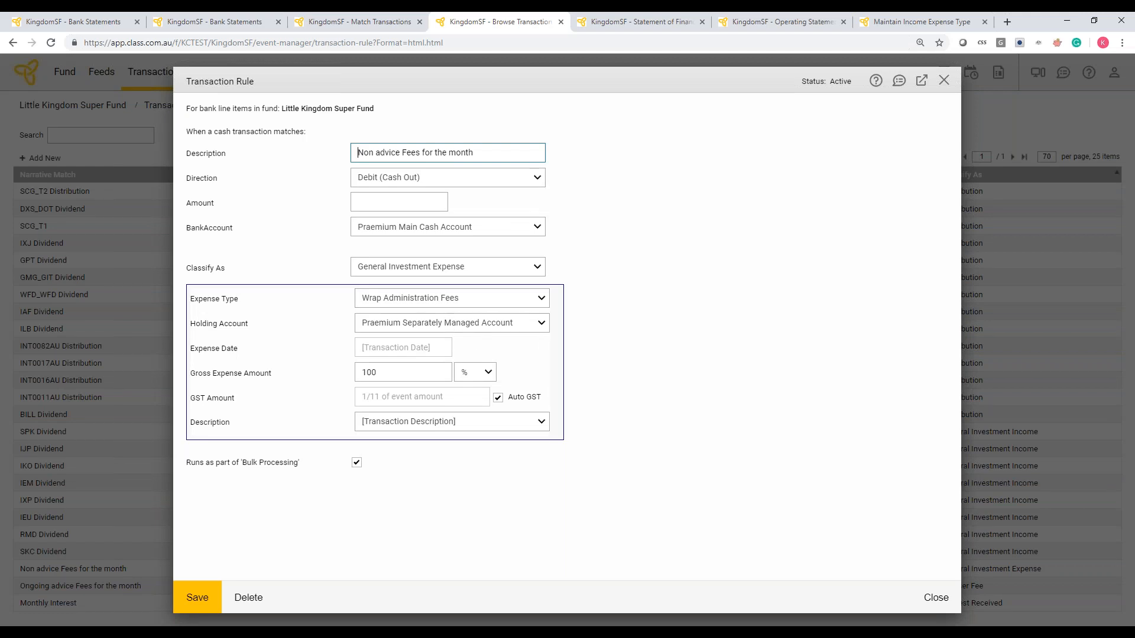
pyautogui.click(936, 603)
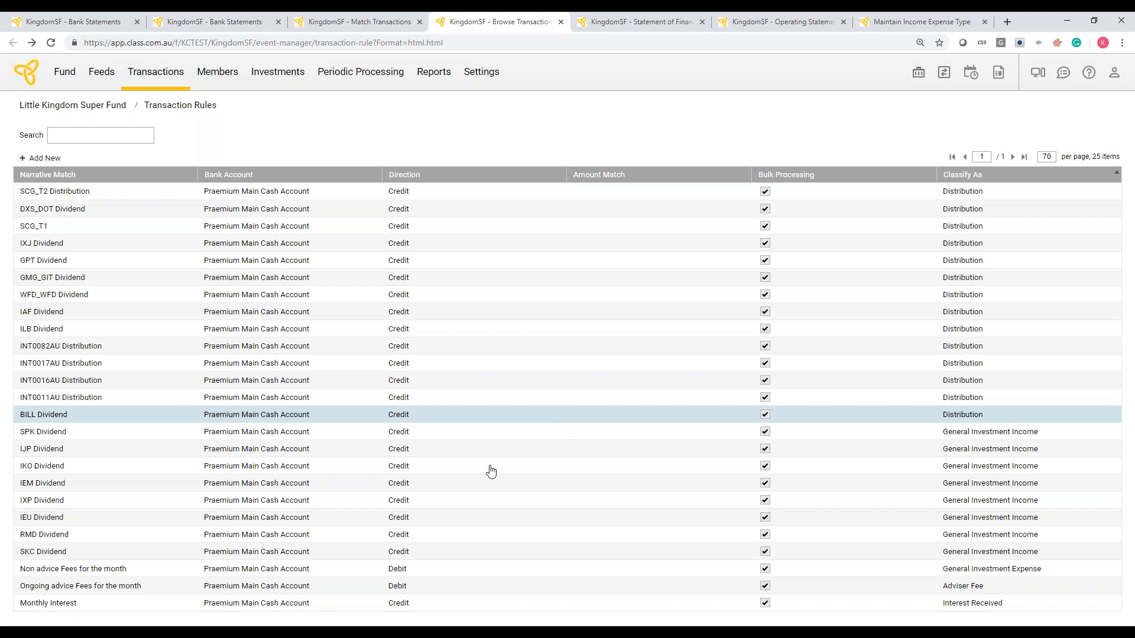
# Step: Examine the RMD Dividend rule's income type and holding account settings, and close it unchanged
pyautogui.click(429, 542)
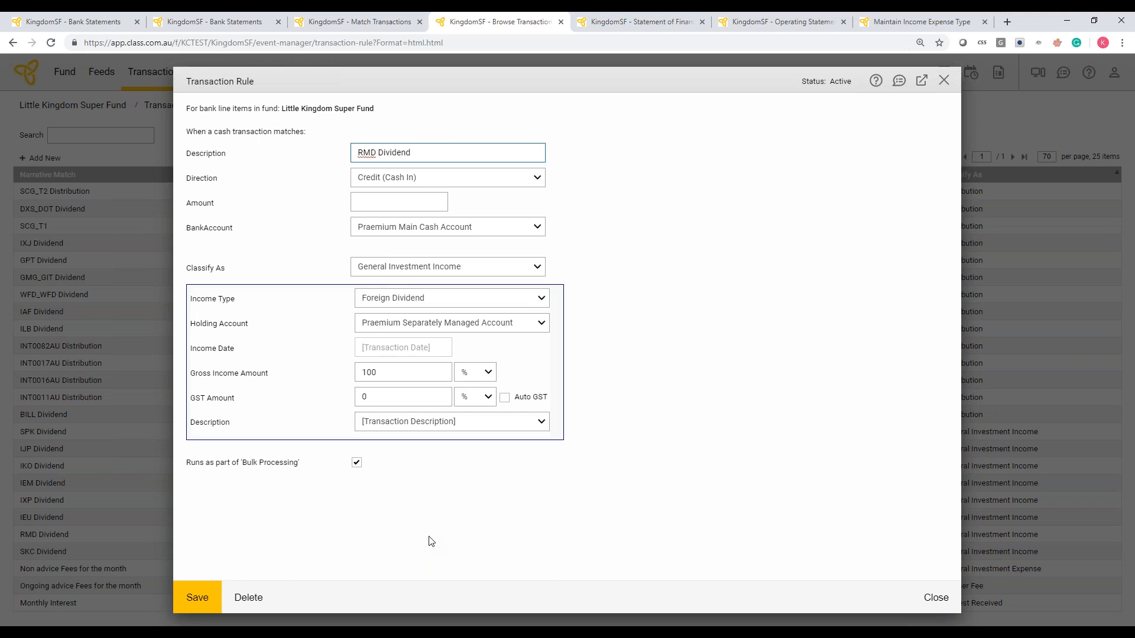
pyautogui.click(942, 599)
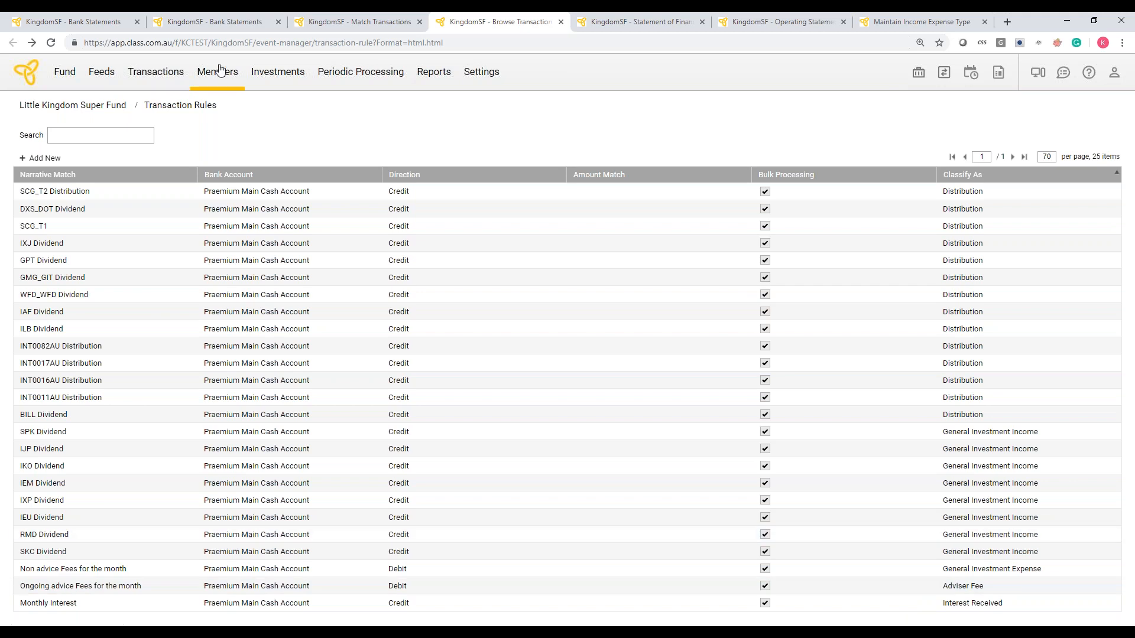
# Step: Run the transaction rules on the fund's unmatched cash transactions and create business events for all proposed items
pyautogui.click(234, 23)
pyautogui.click(99, 24)
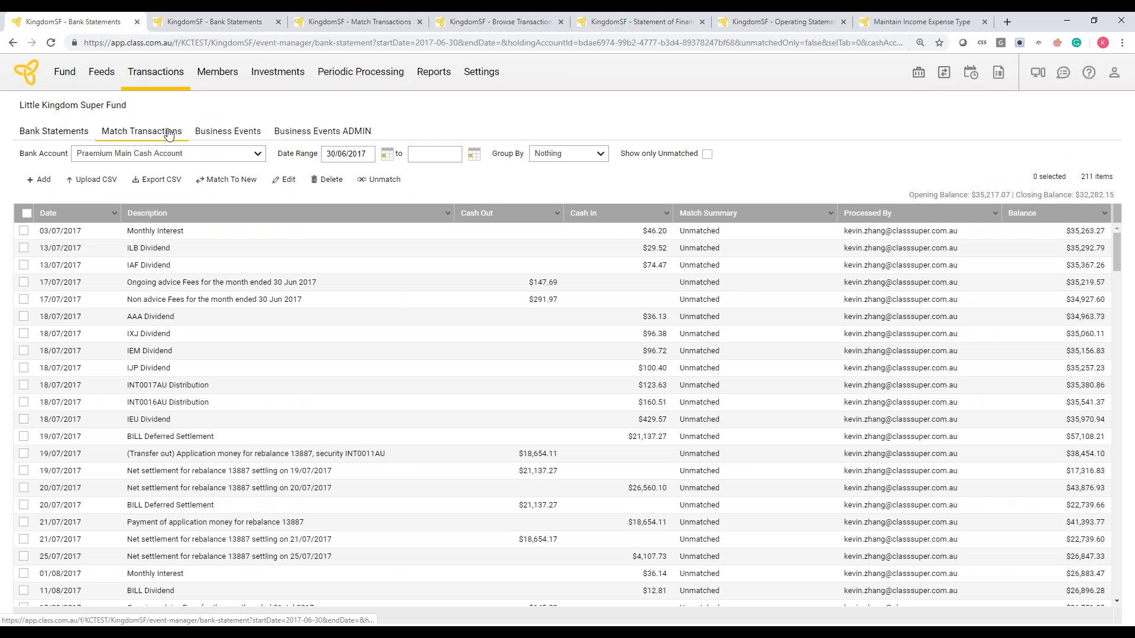
pyautogui.click(169, 135)
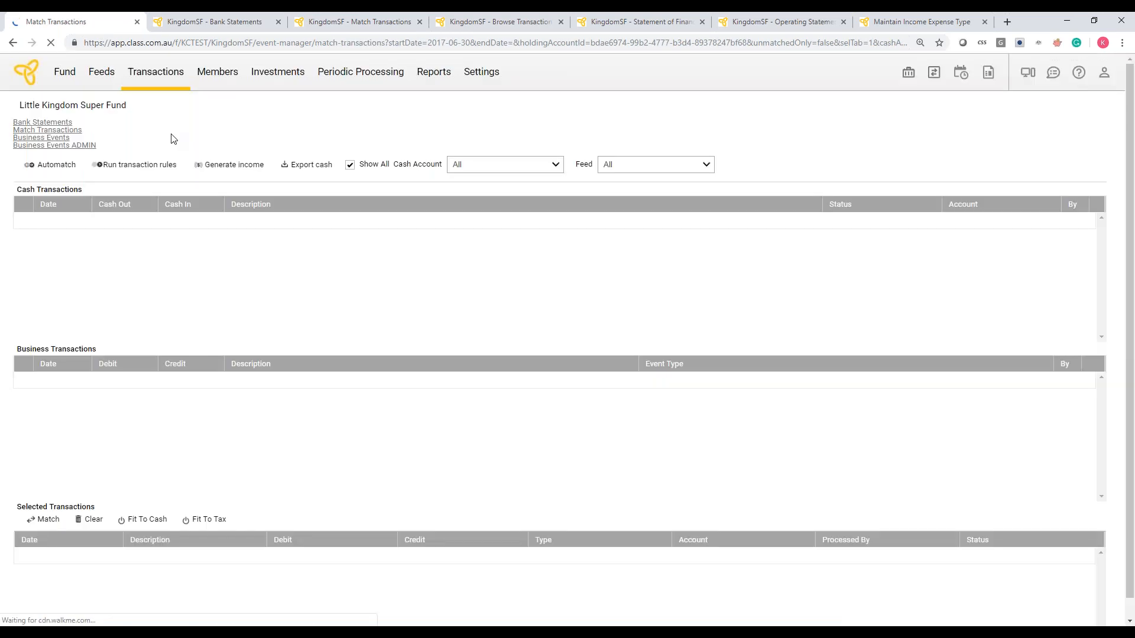
pyautogui.click(217, 165)
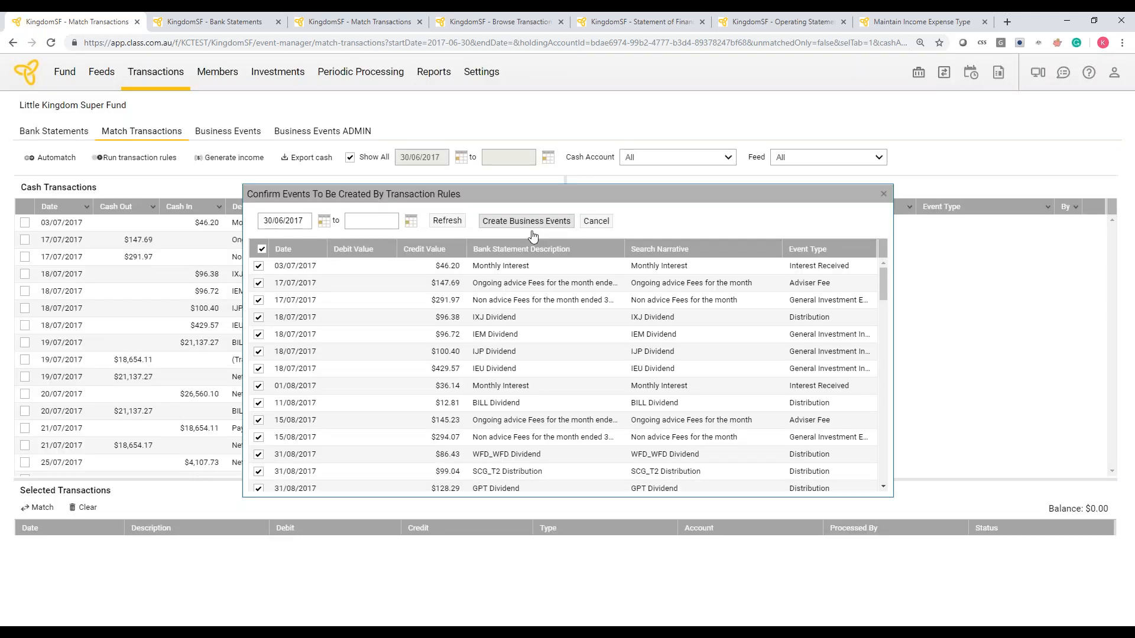
pyautogui.click(527, 221)
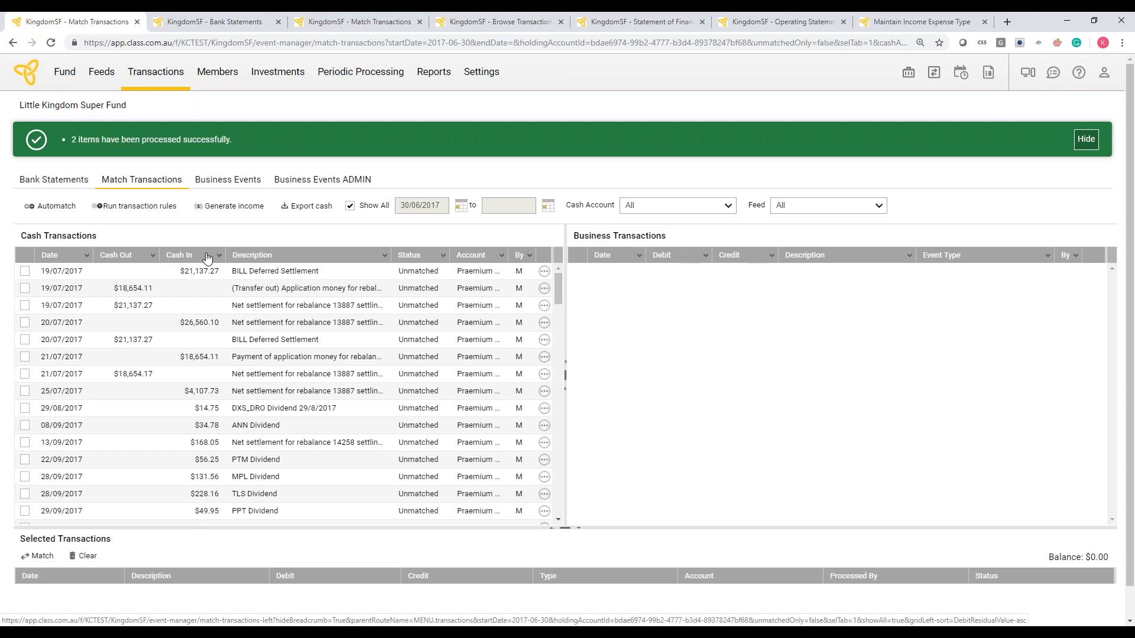
# Step: Sort the cash transactions by Cash In, largest first, and automatch them, saving the suggested match for the 15/06/2018 transfer to Praemium
pyautogui.click(207, 259)
pyautogui.click(207, 255)
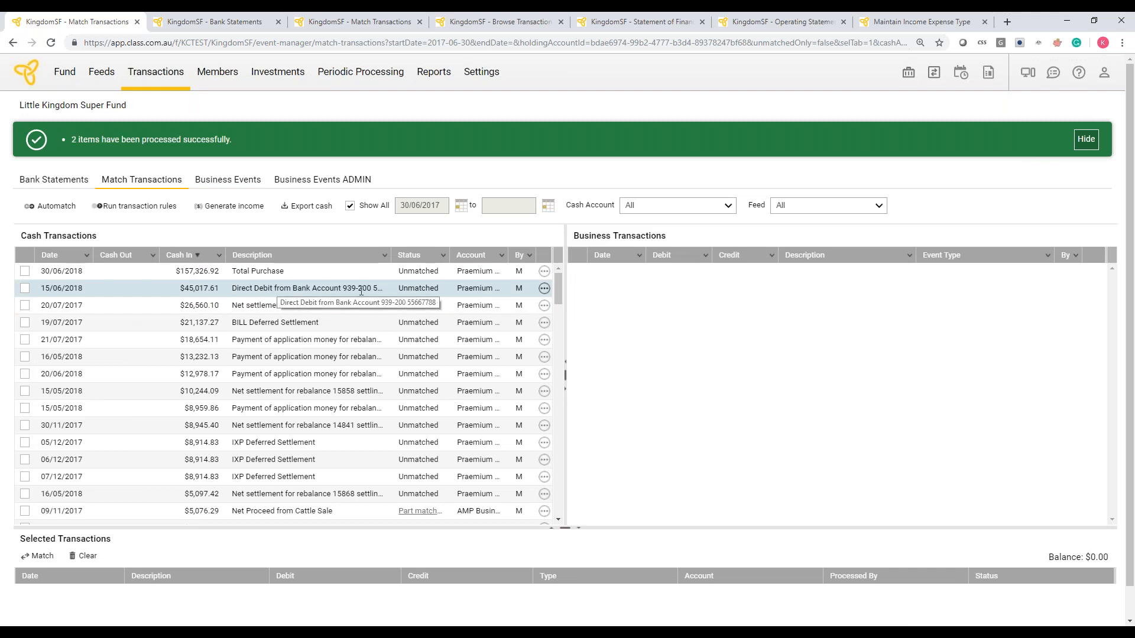
pyautogui.click(74, 210)
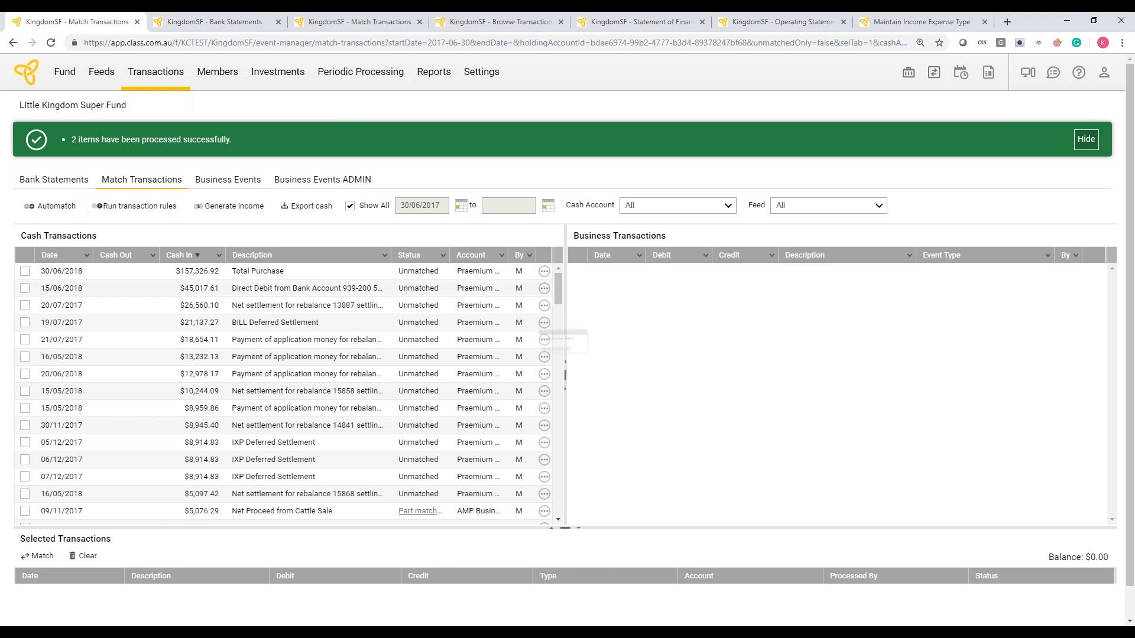
pyautogui.click(517, 367)
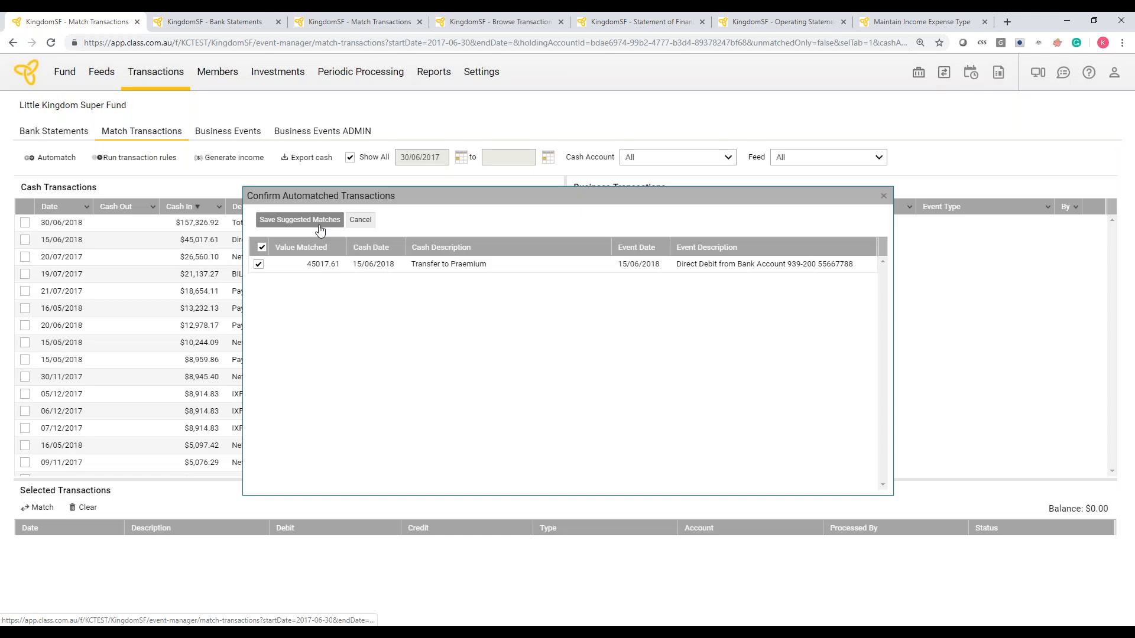
pyautogui.click(313, 221)
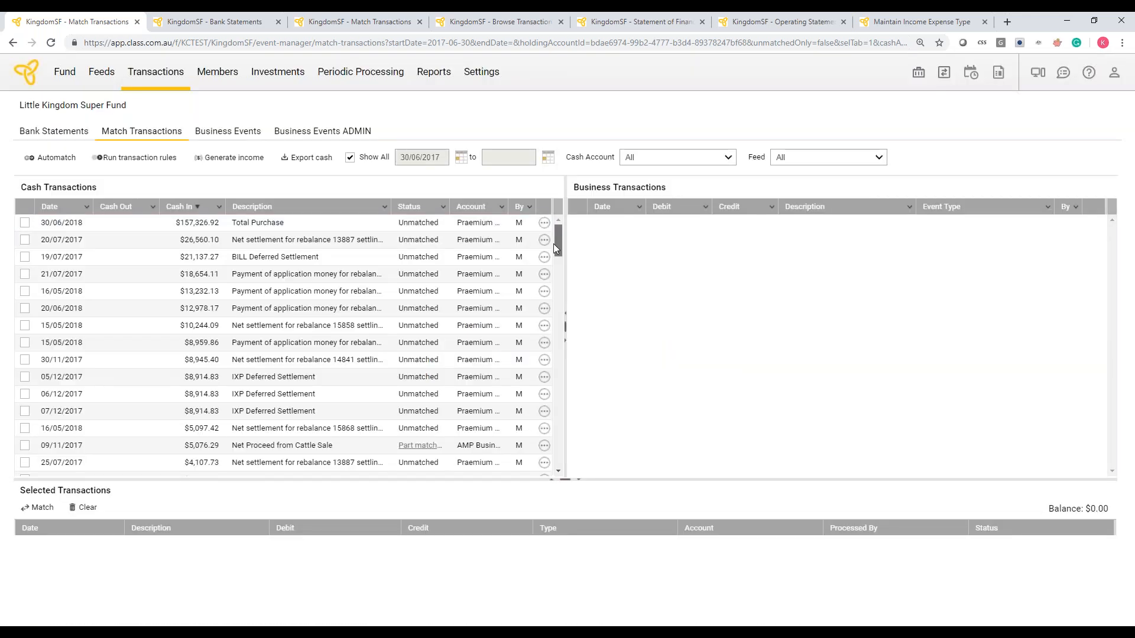
# Step: Match the 21/06/2018 Expense recovery cash transaction to a new Bank fee event of $60.00 under Fund expenses
pyautogui.moveTo(554, 244); pyautogui.dragTo(595, 504)
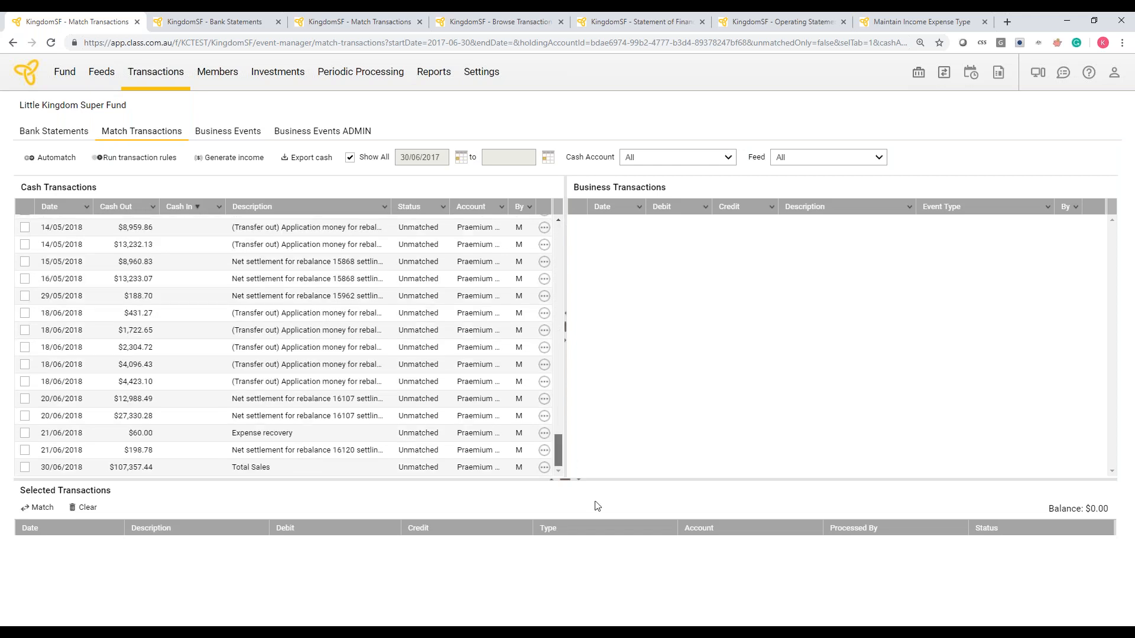
pyautogui.click(544, 434)
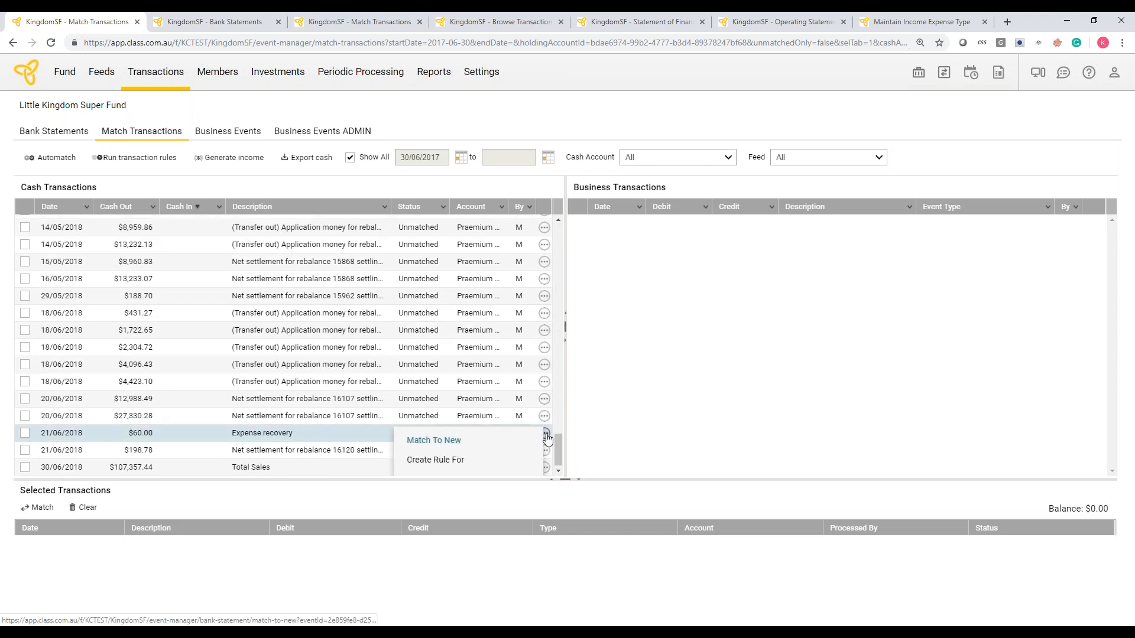
pyautogui.click(458, 445)
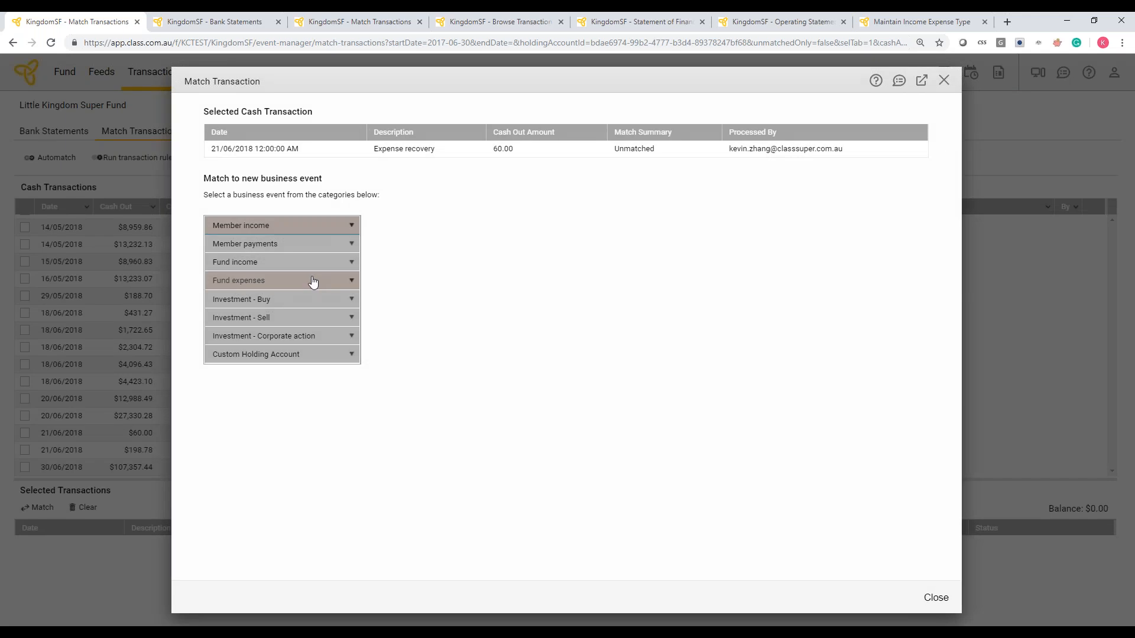
pyautogui.click(311, 284)
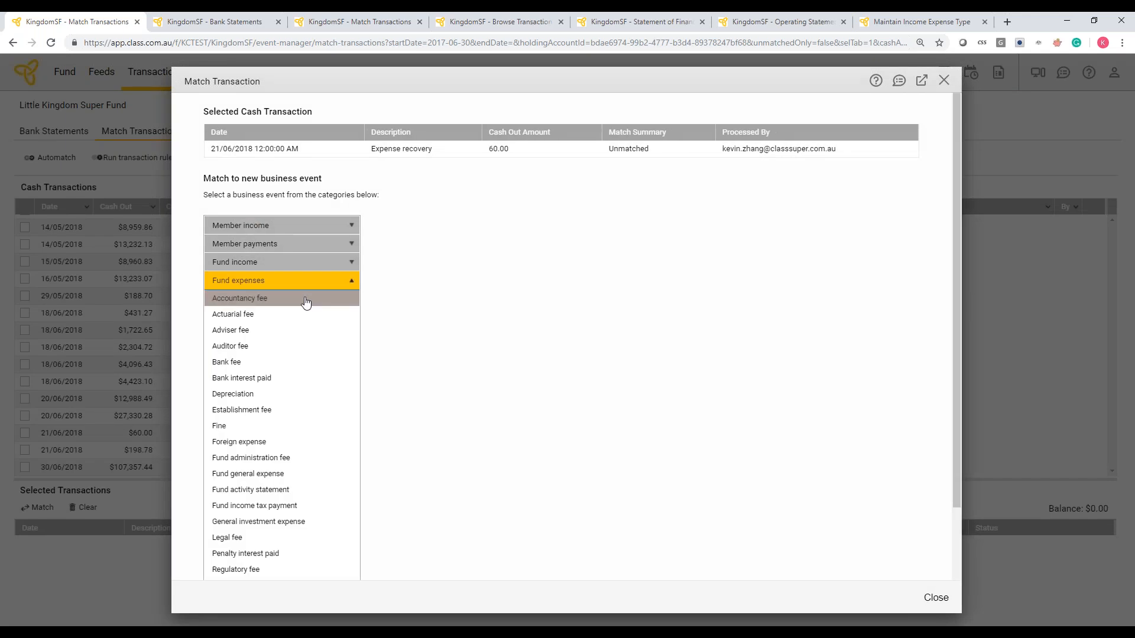
pyautogui.click(299, 362)
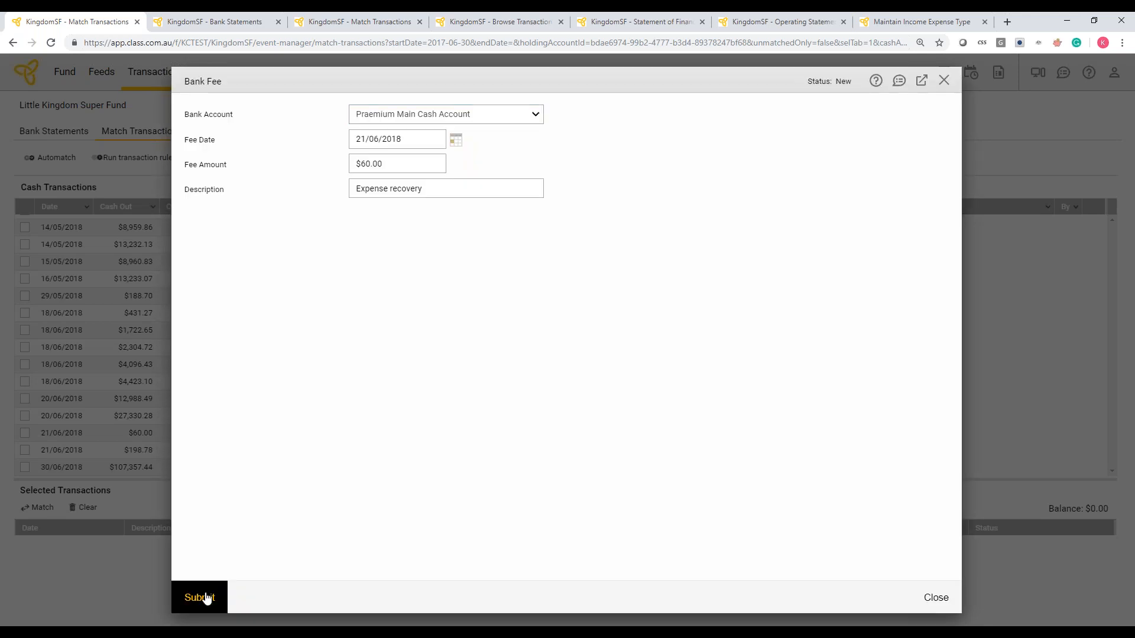
pyautogui.click(206, 599)
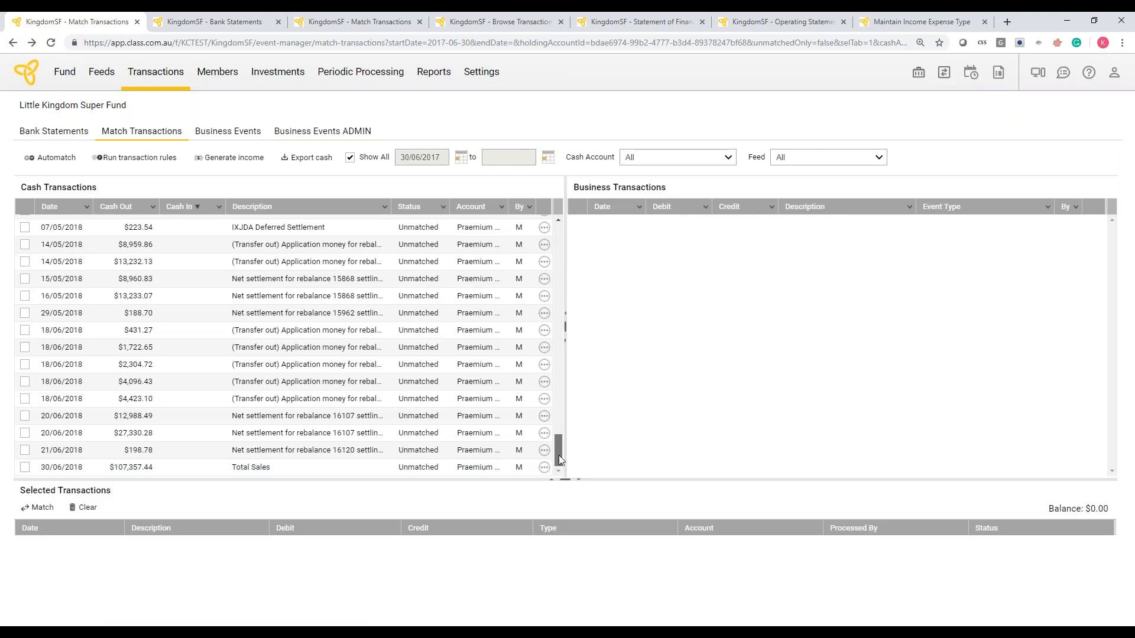
# Step: Open the fund's business events in a separate browser tab and group them by Type
pyautogui.scroll(5, 558, 455)
pyautogui.moveTo(572, 378); pyautogui.dragTo(571, 229)
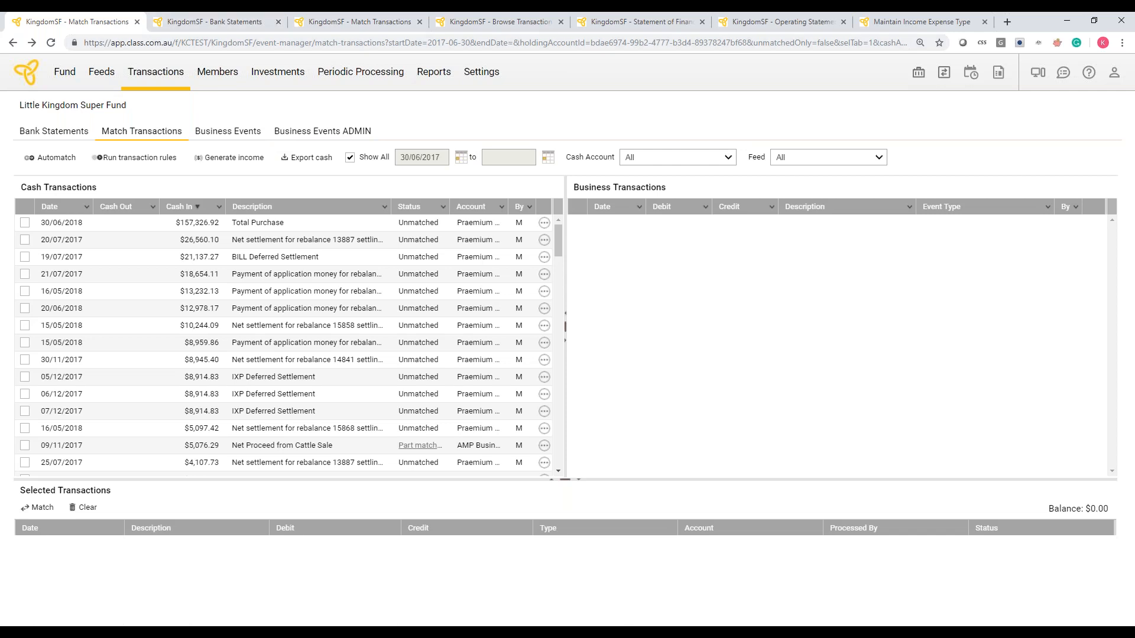
pyautogui.rightClick(242, 137)
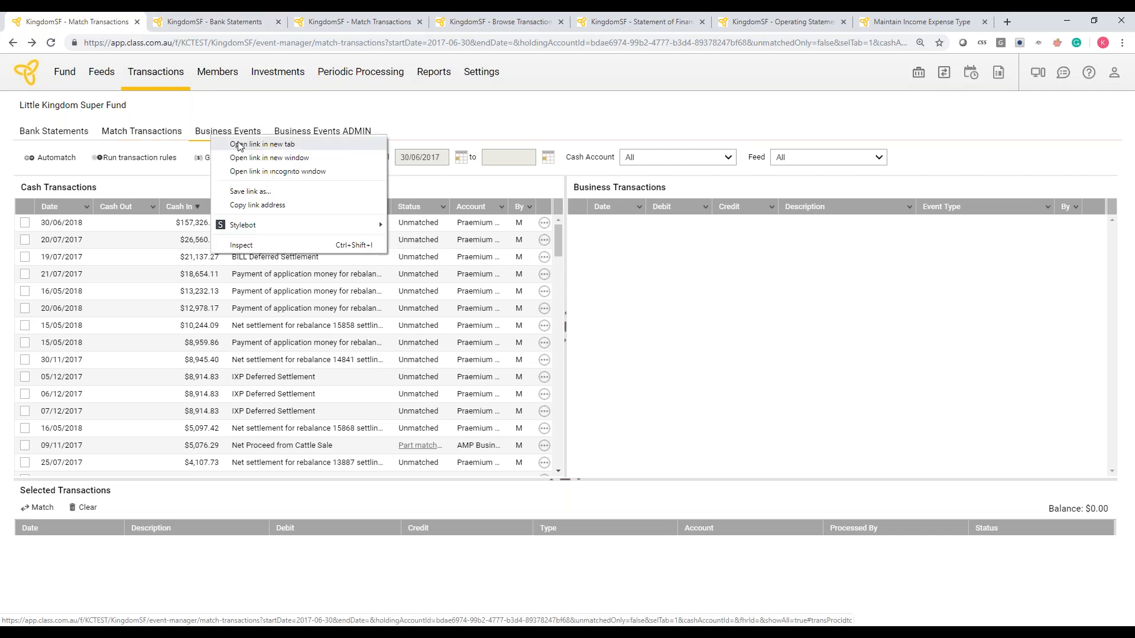
pyautogui.press('Escape')
pyautogui.middleClick(242, 137)
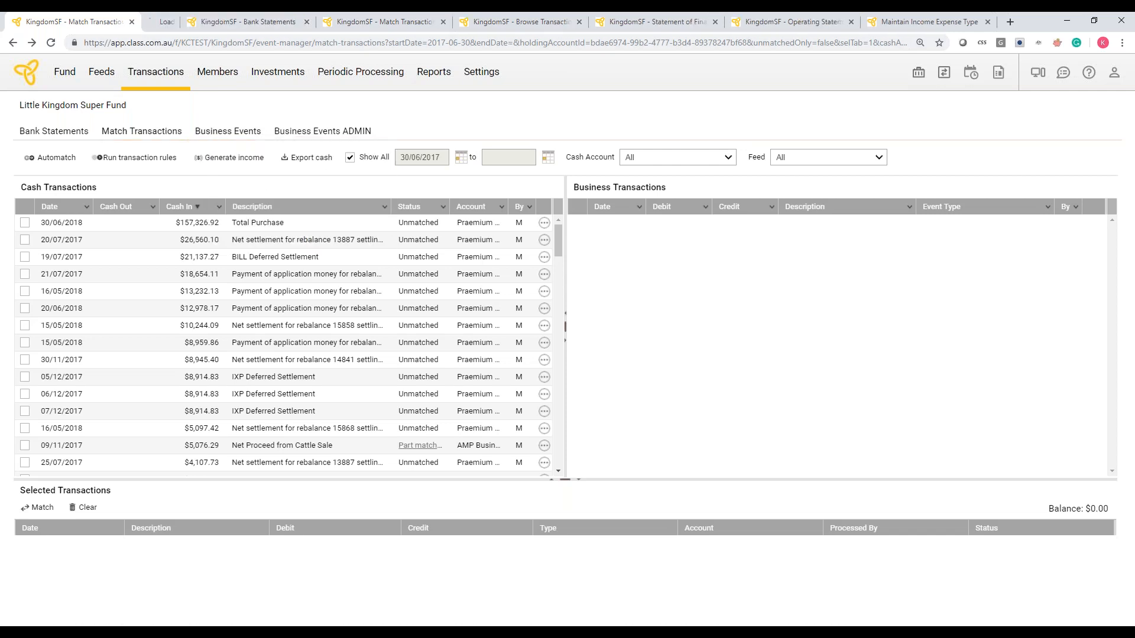
pyautogui.click(200, 20)
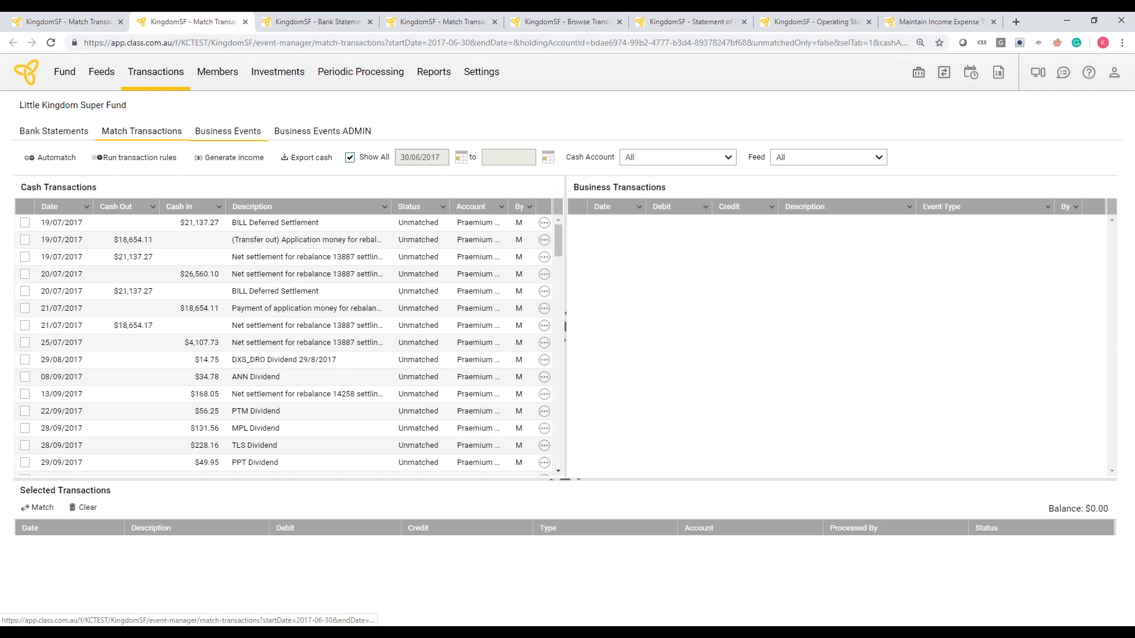
pyautogui.click(228, 132)
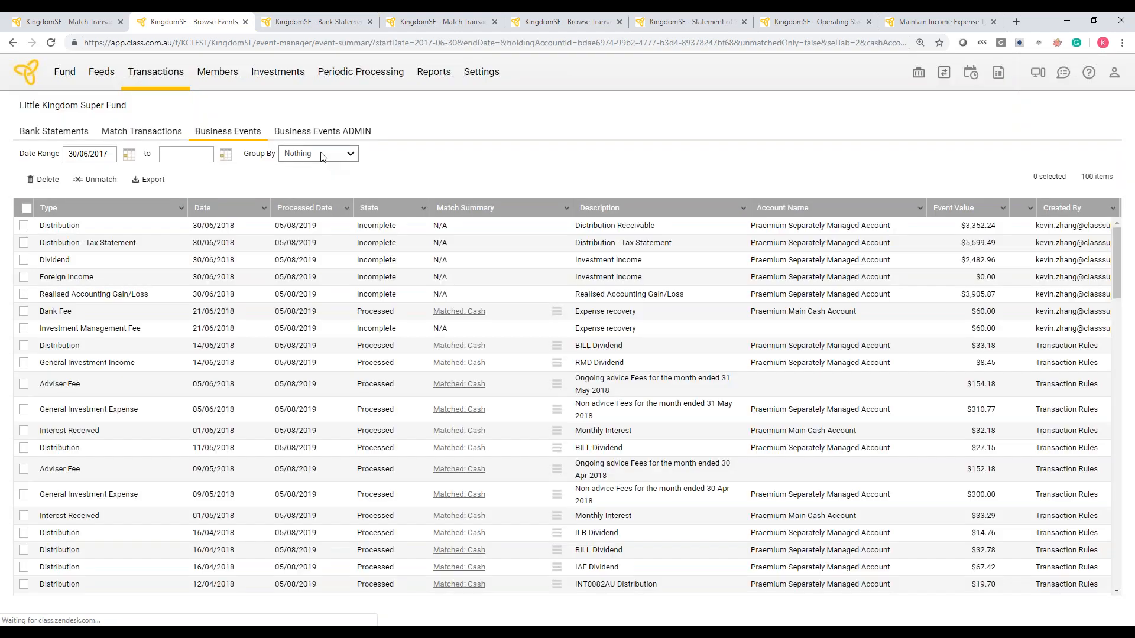
pyautogui.click(322, 154)
pyautogui.click(299, 181)
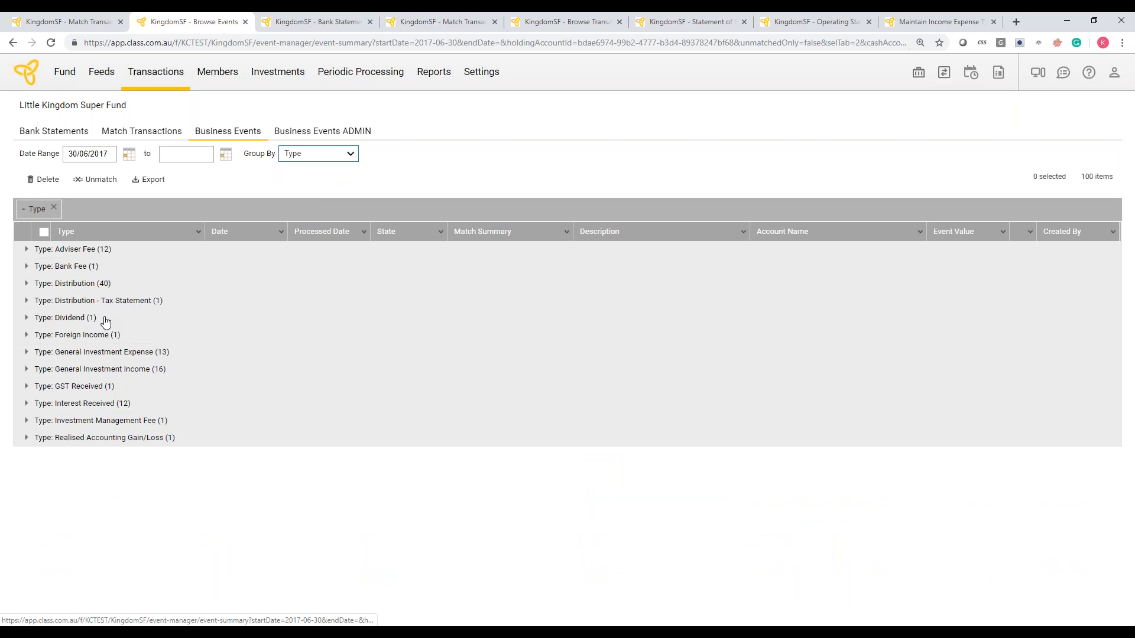
# Step: Submit the incomplete Foreign Income event dated 30/06/2018 for the Praemium Separately Managed Account, and close it
pyautogui.click(117, 337)
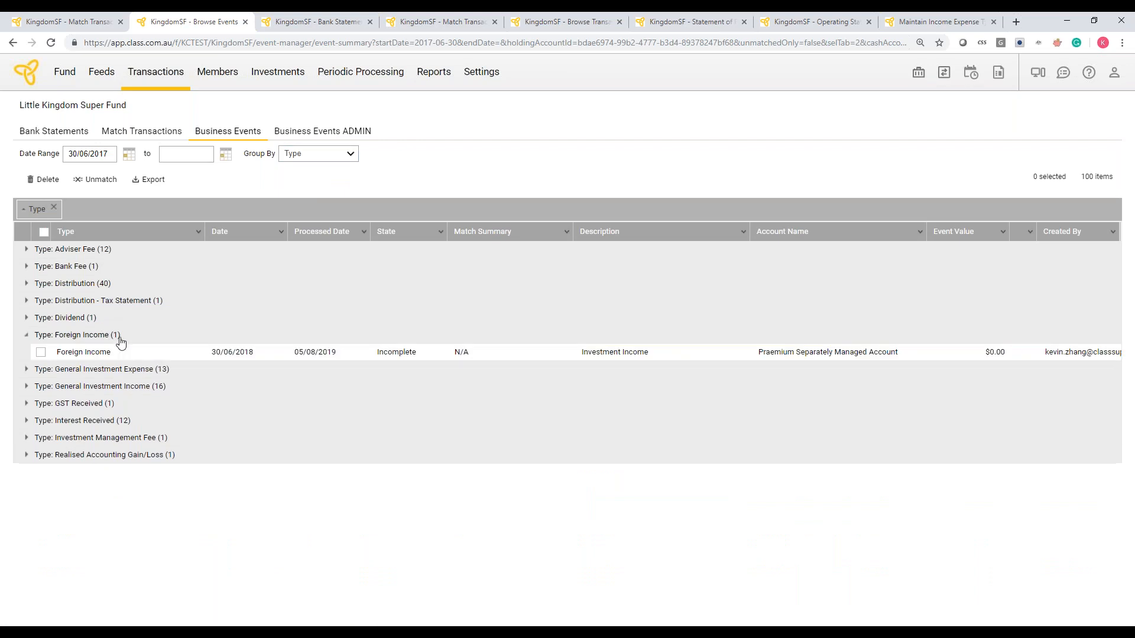
pyautogui.click(551, 360)
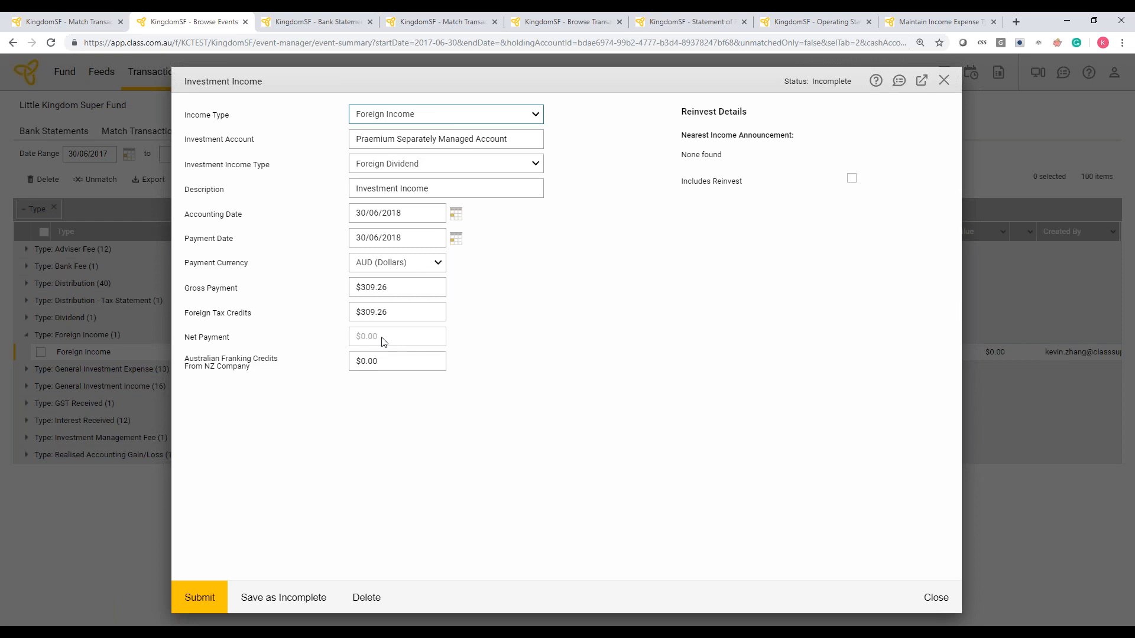
pyautogui.click(205, 600)
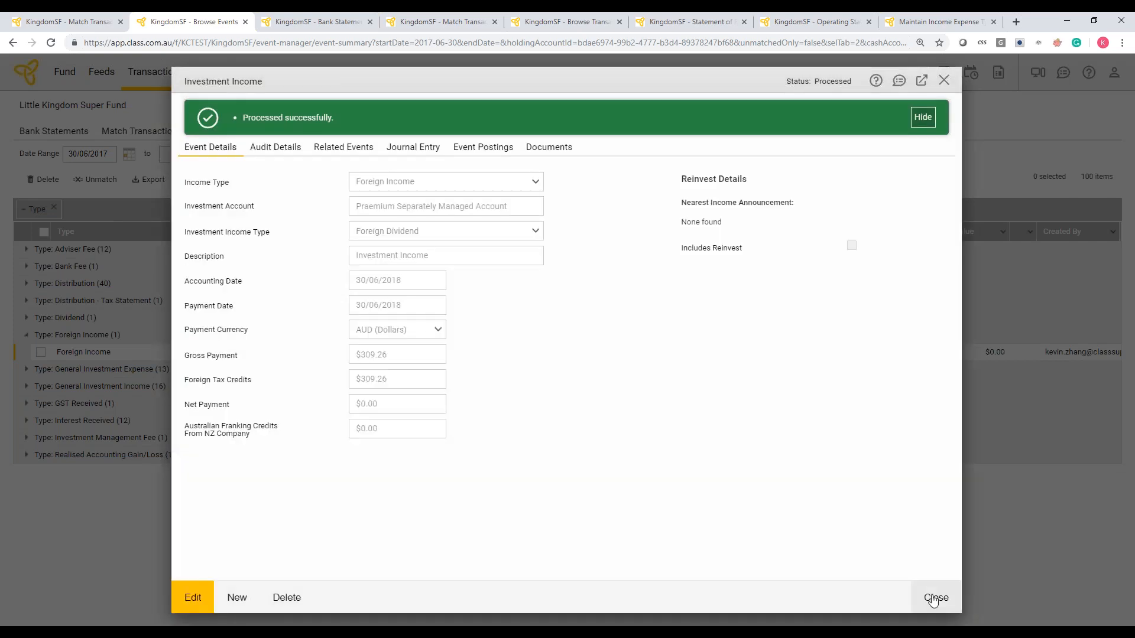
pyautogui.click(933, 598)
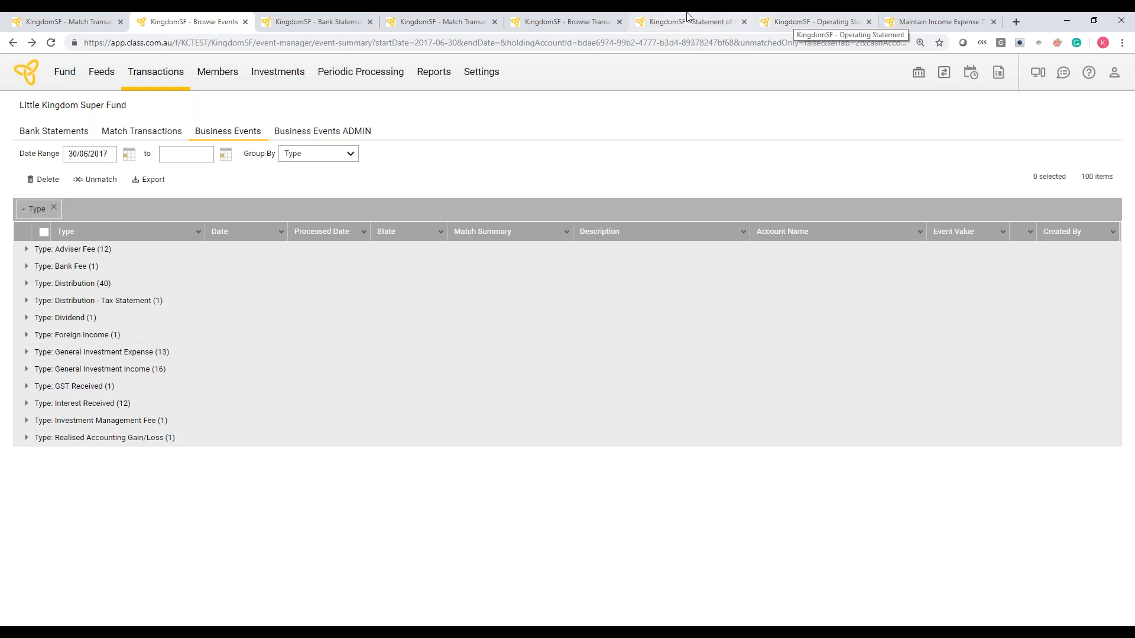
# Step: Refresh the Operating Statement for 1/07/2017 to 30/06/2018 and examine its investment income and expense figures
pyautogui.click(806, 23)
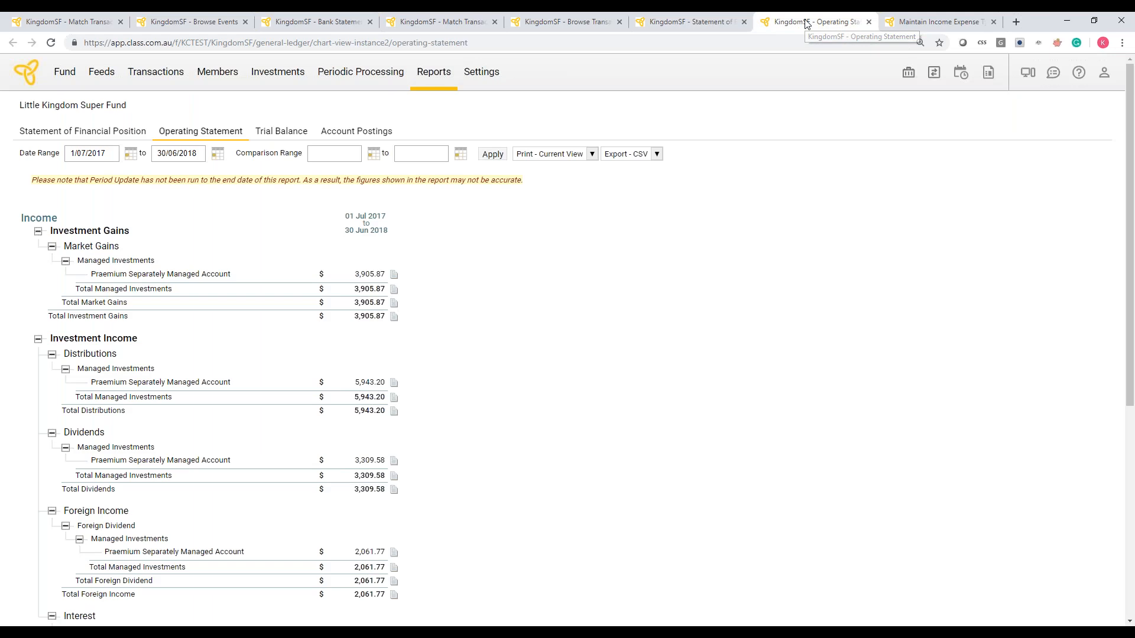
pyautogui.click(52, 43)
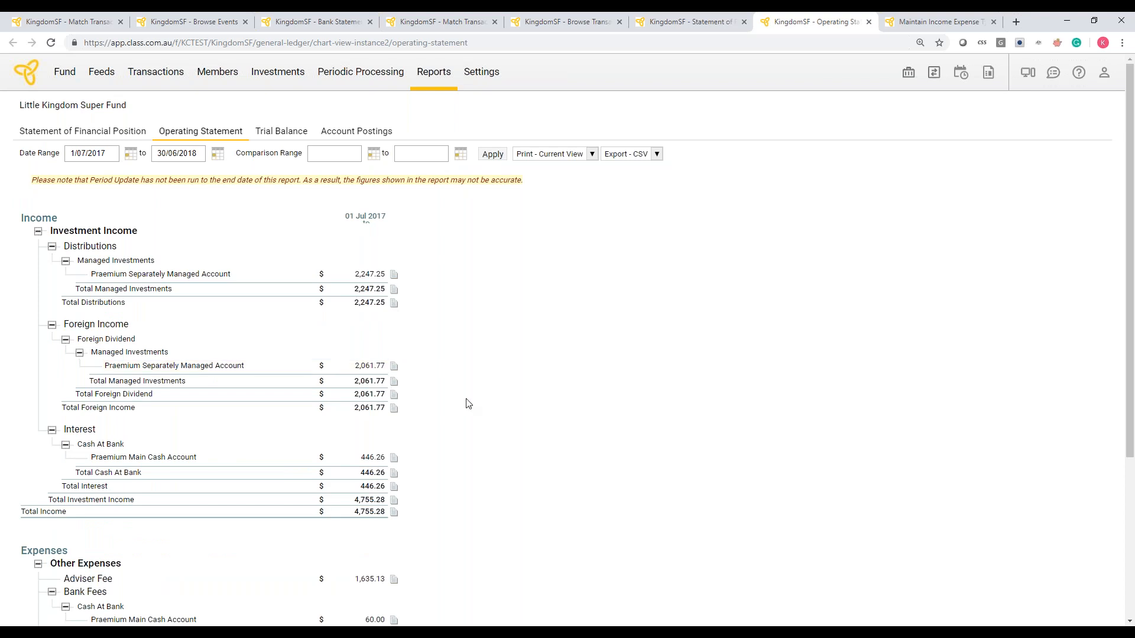
pyautogui.scroll(-1, 448, 433)
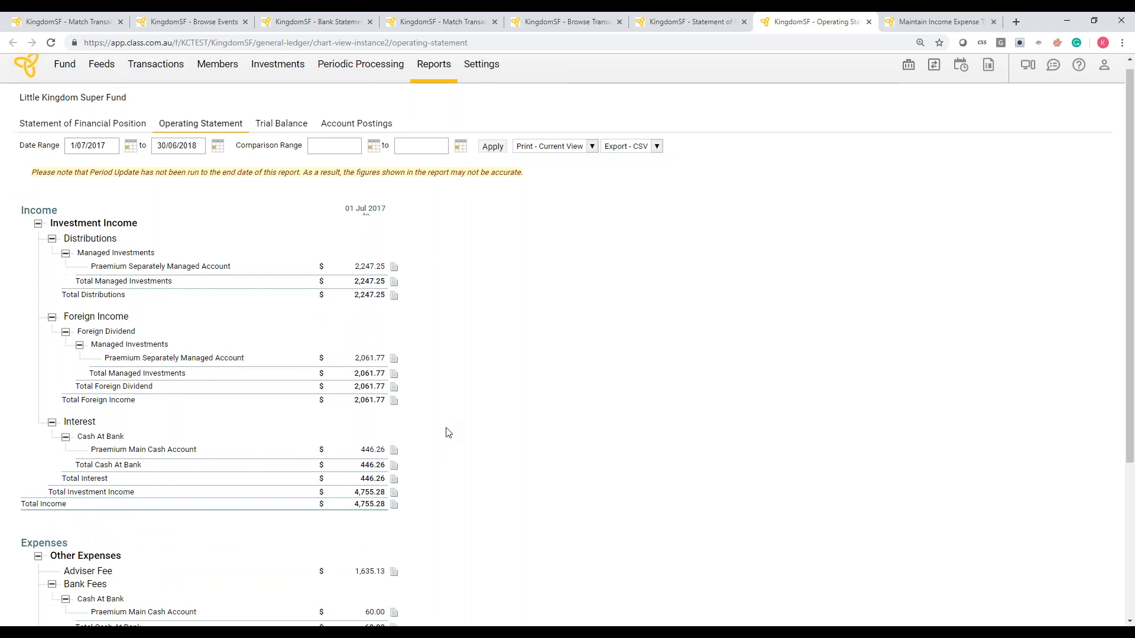
pyautogui.scroll(-2, 448, 433)
pyautogui.scroll(-2, 448, 433)
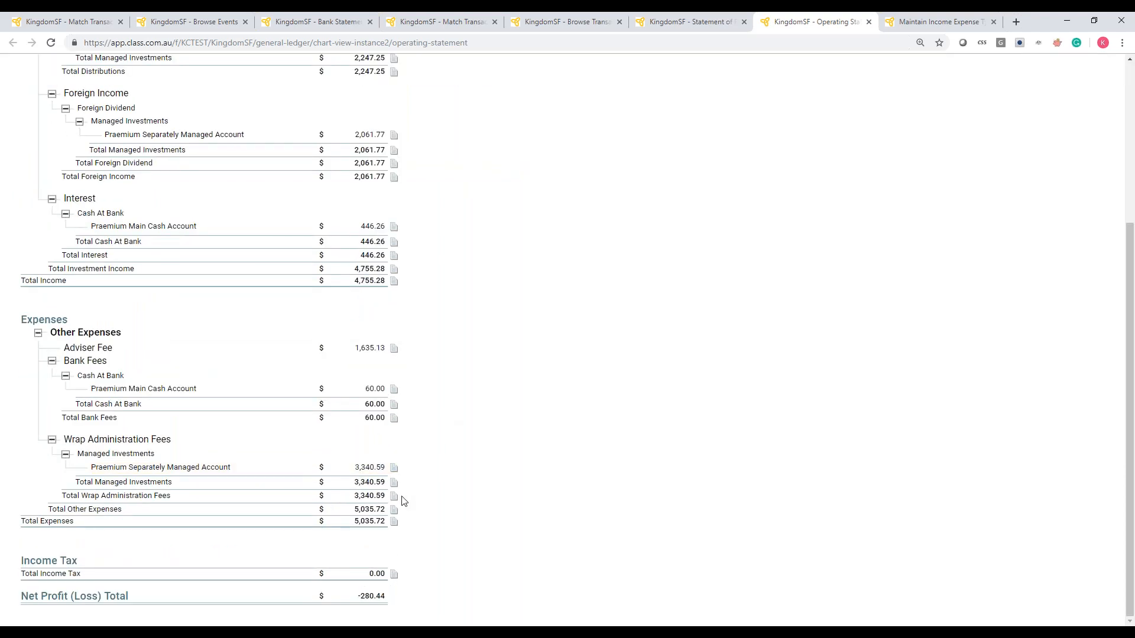
pyautogui.scroll(1, 401, 501)
pyautogui.scroll(1, 401, 501)
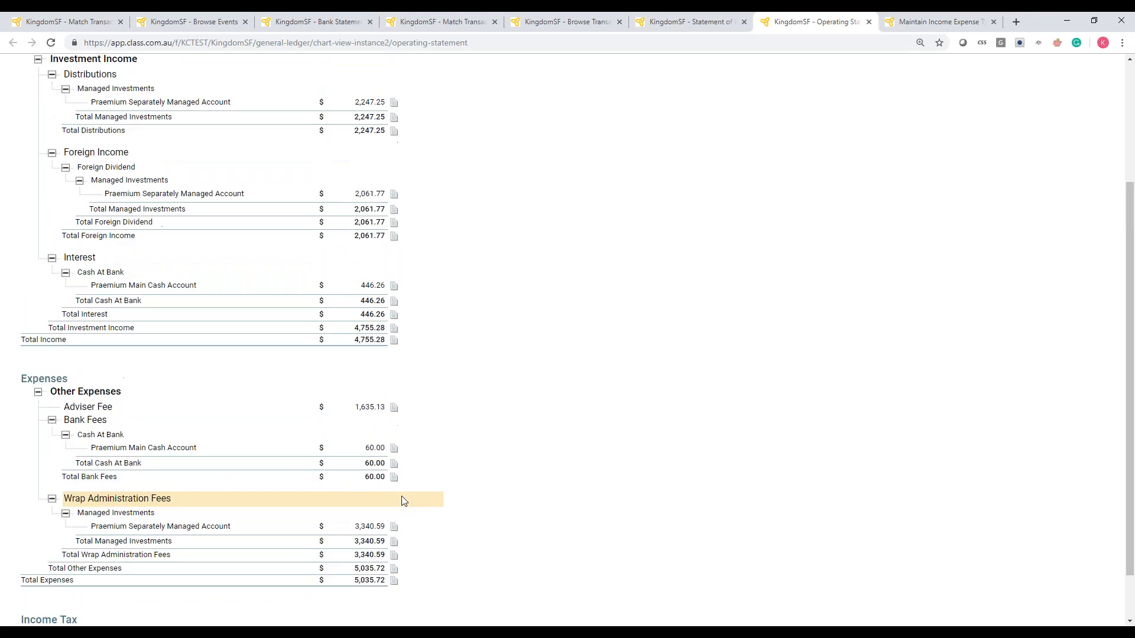
pyautogui.scroll(-1, 399, 532)
pyautogui.scroll(1, 393, 549)
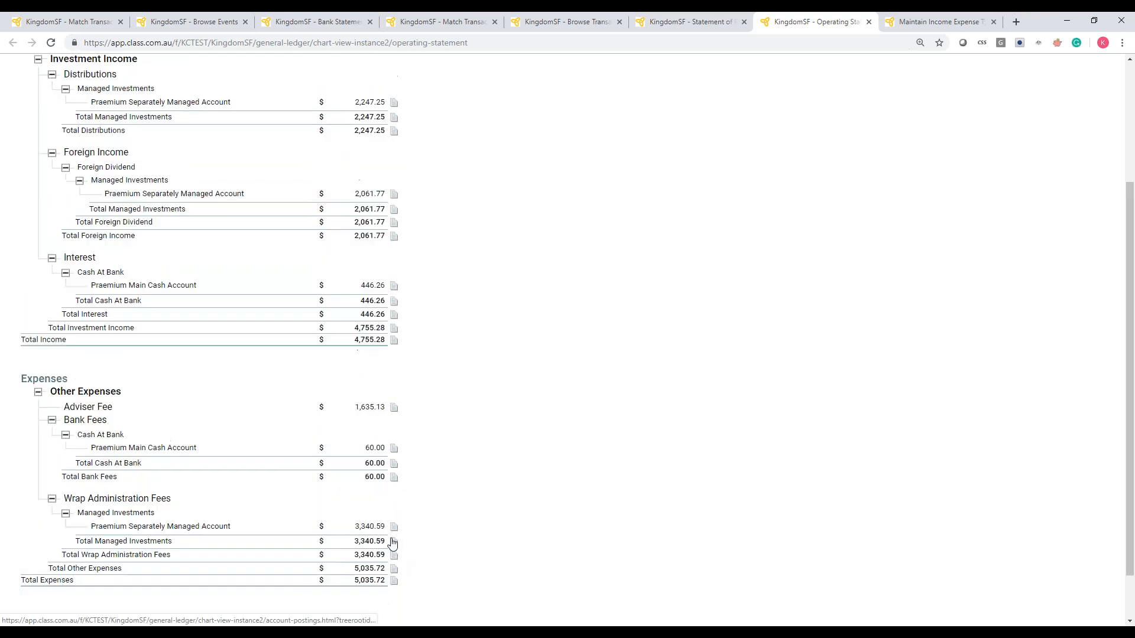
pyautogui.scroll(2, 393, 544)
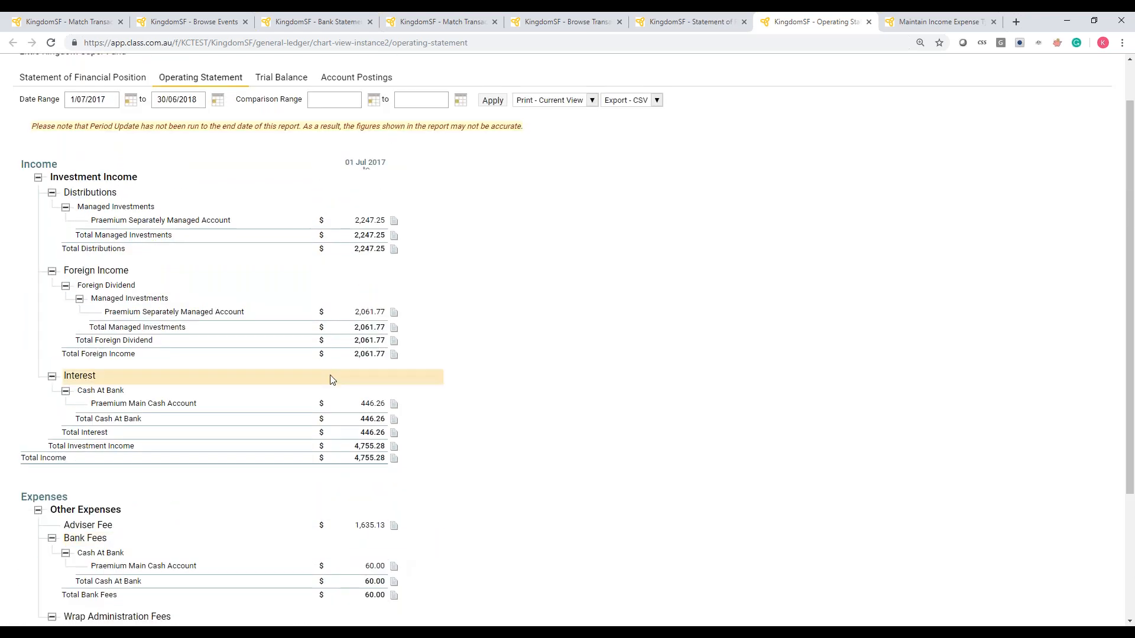
pyautogui.scroll(-1, 331, 380)
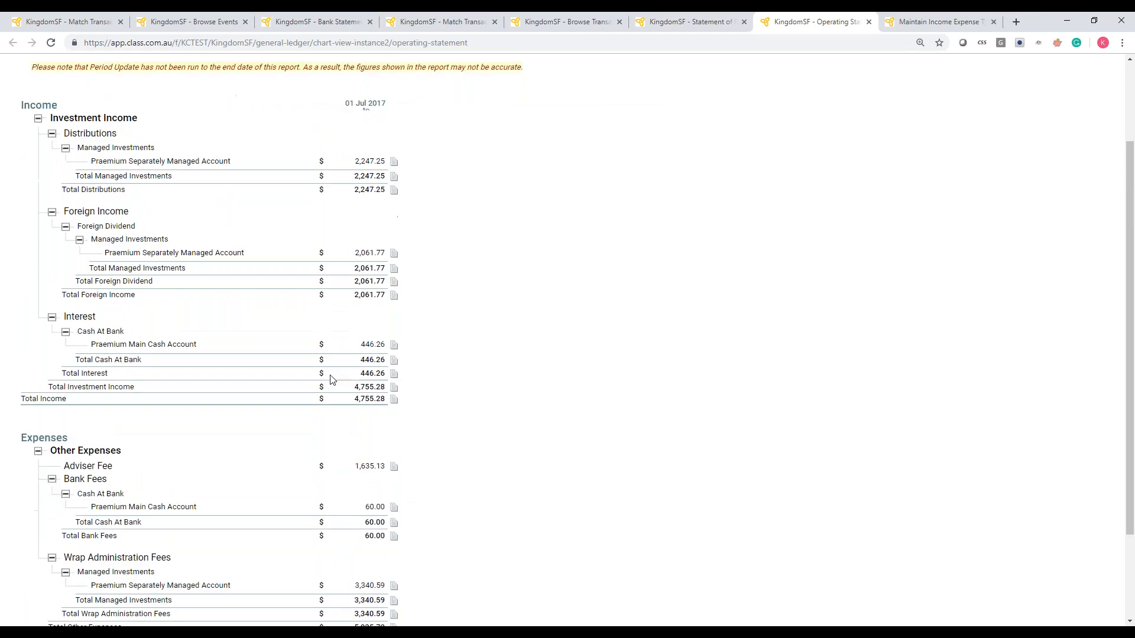
pyautogui.scroll(2, 331, 380)
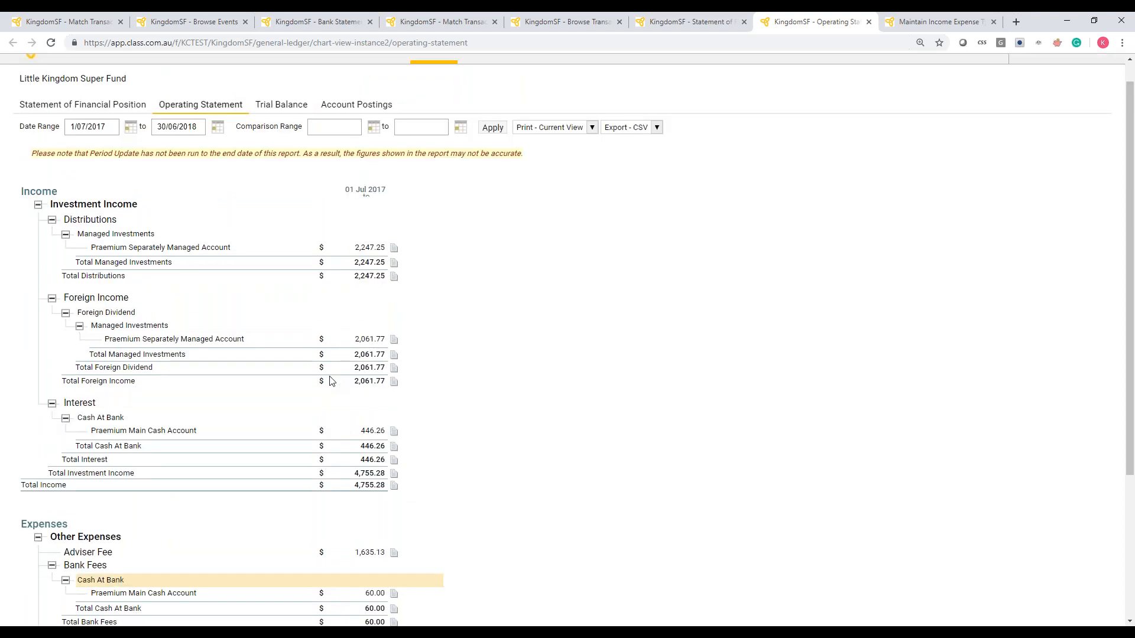
# Step: Refresh the Statement of Financial Position for 1/07/2017 to 30/06/2018 and examine its investment, cash, tax and suspense balances
pyautogui.scroll(1, 330, 380)
pyautogui.click(125, 133)
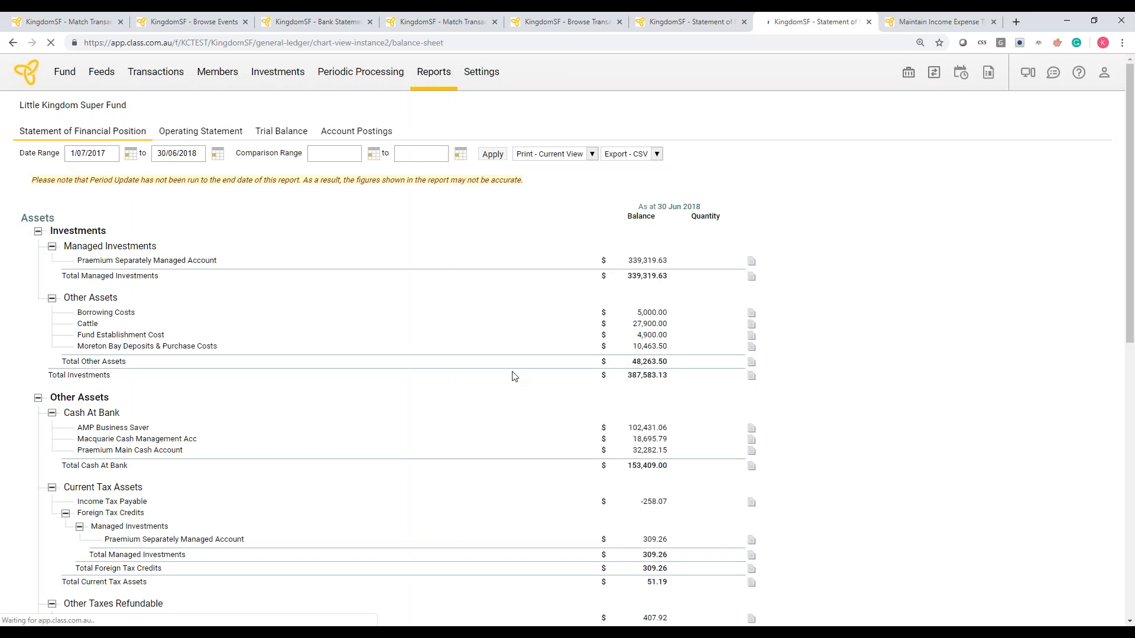
pyautogui.scroll(-3, 514, 377)
pyautogui.scroll(3, 510, 412)
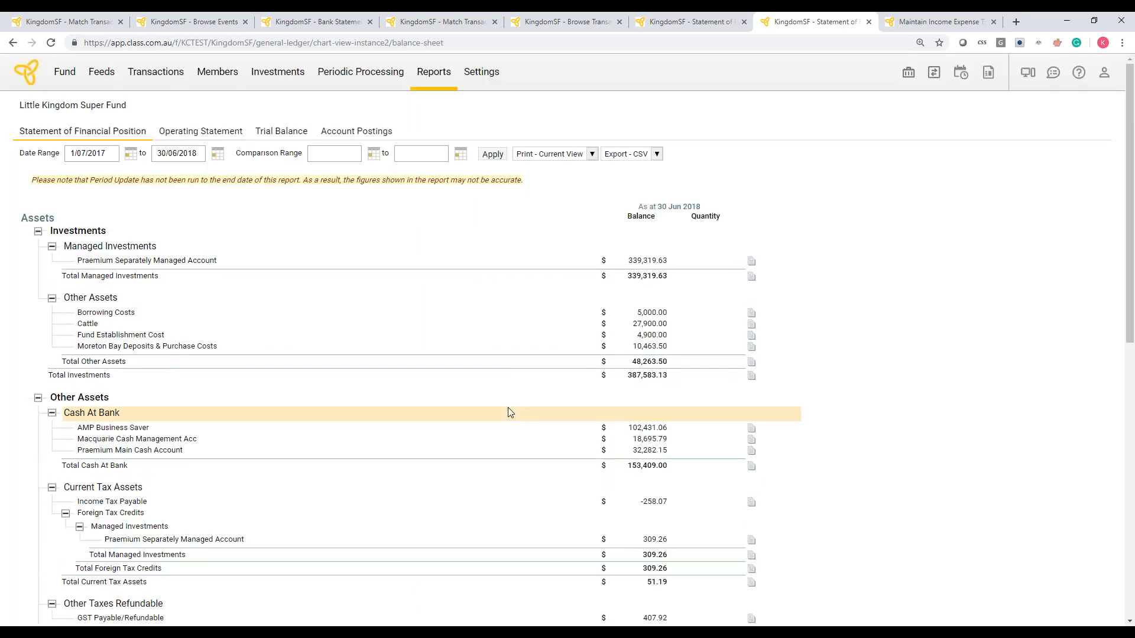
pyautogui.click(52, 43)
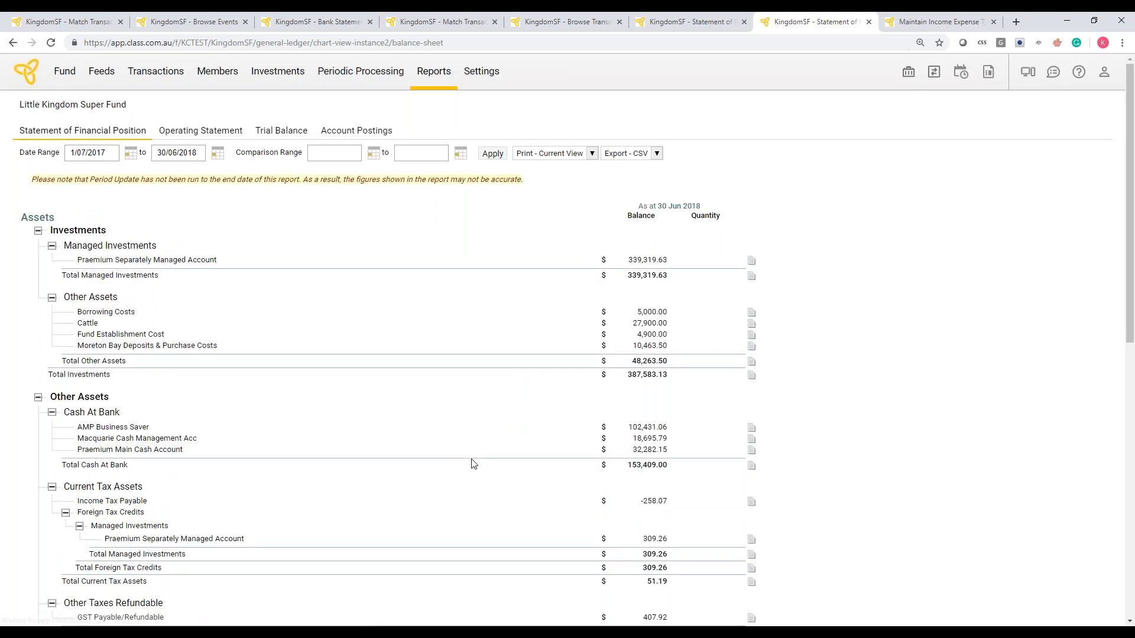
pyautogui.scroll(-3, 473, 464)
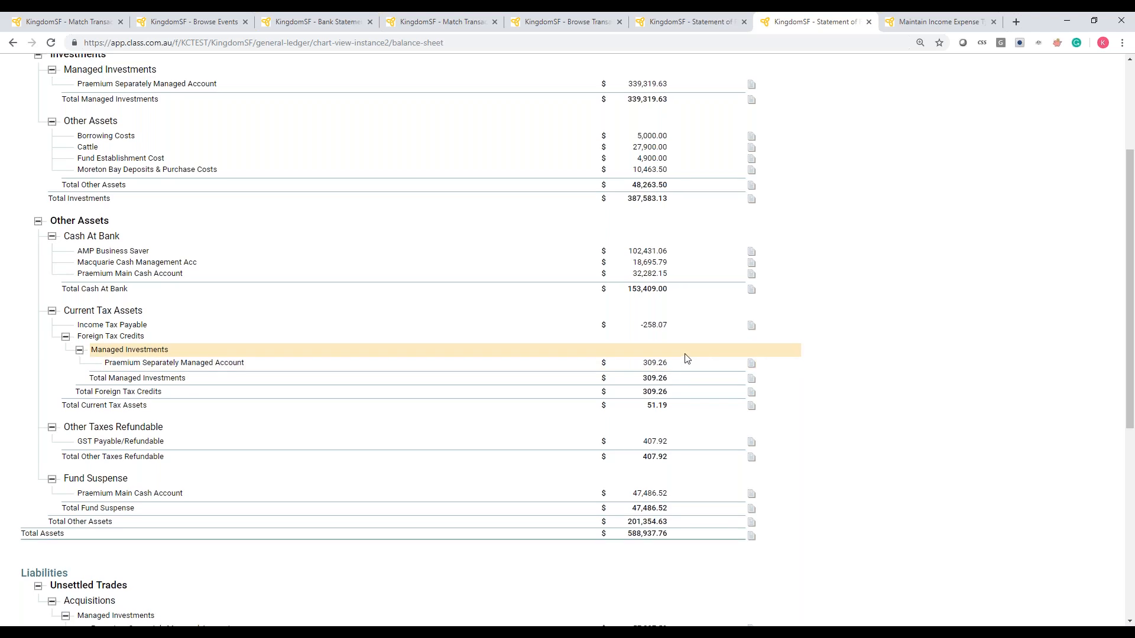
pyautogui.scroll(2, 720, 165)
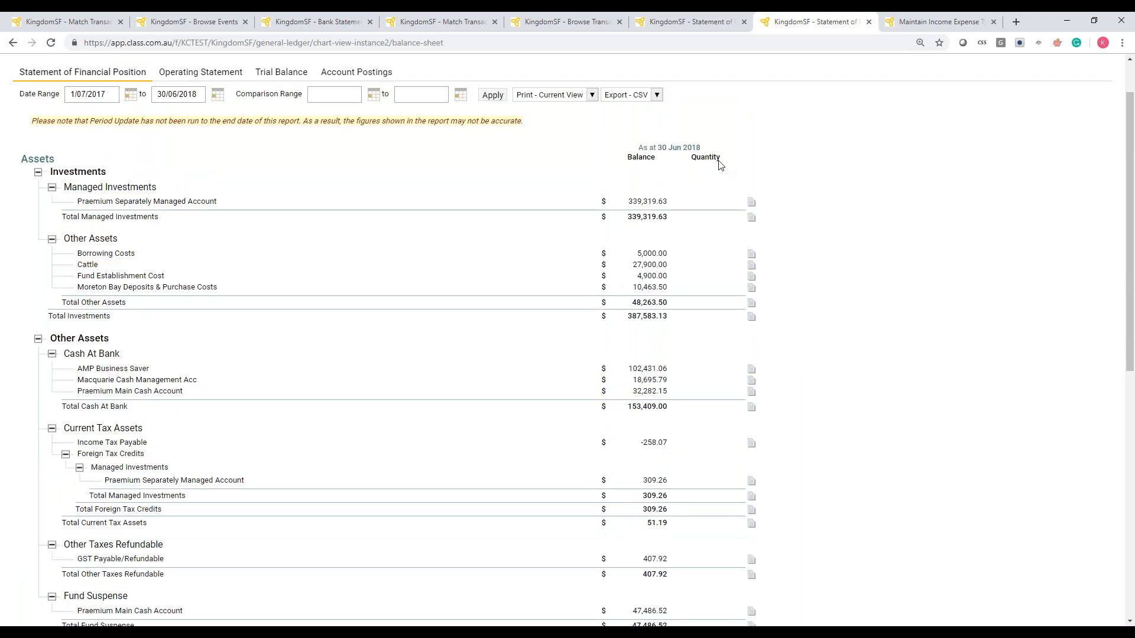
pyautogui.scroll(1, 719, 165)
pyautogui.click(13, 43)
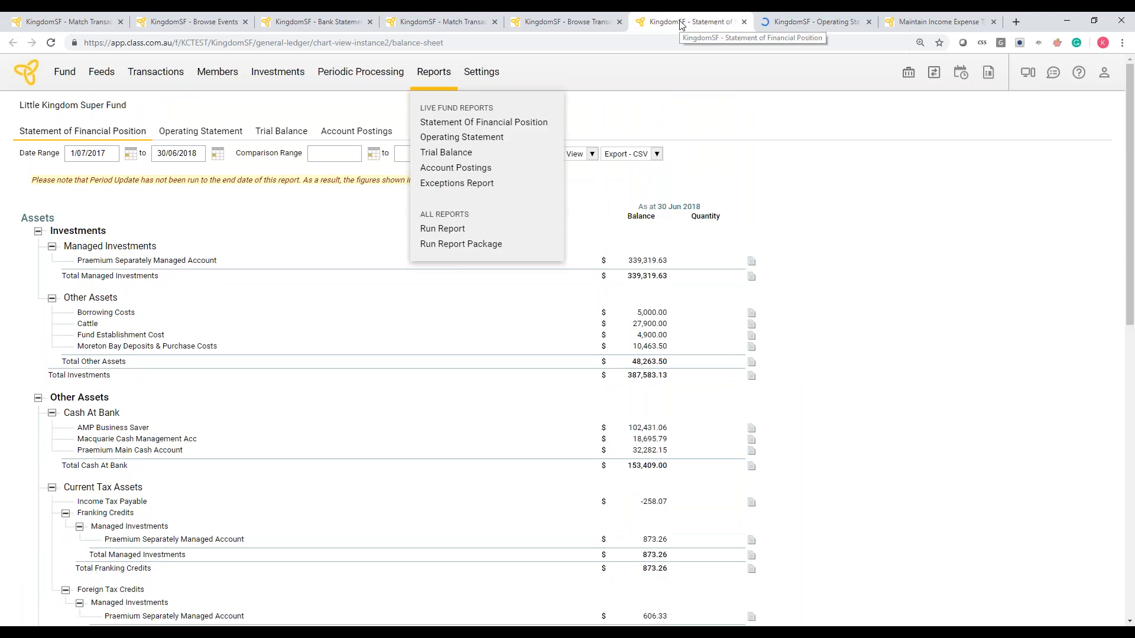
# Step: Submit the incomplete Dividend event dated 30/06/2018 for the Praemium Separately Managed Account, and close it
pyautogui.click(437, 21)
pyautogui.click(328, 16)
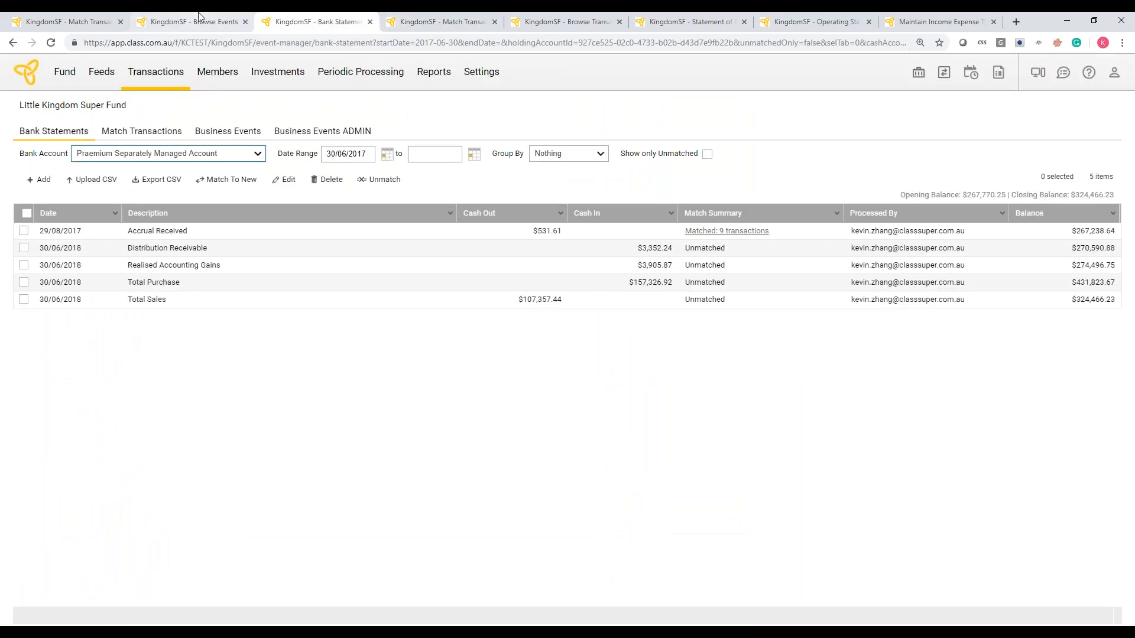
pyautogui.click(199, 17)
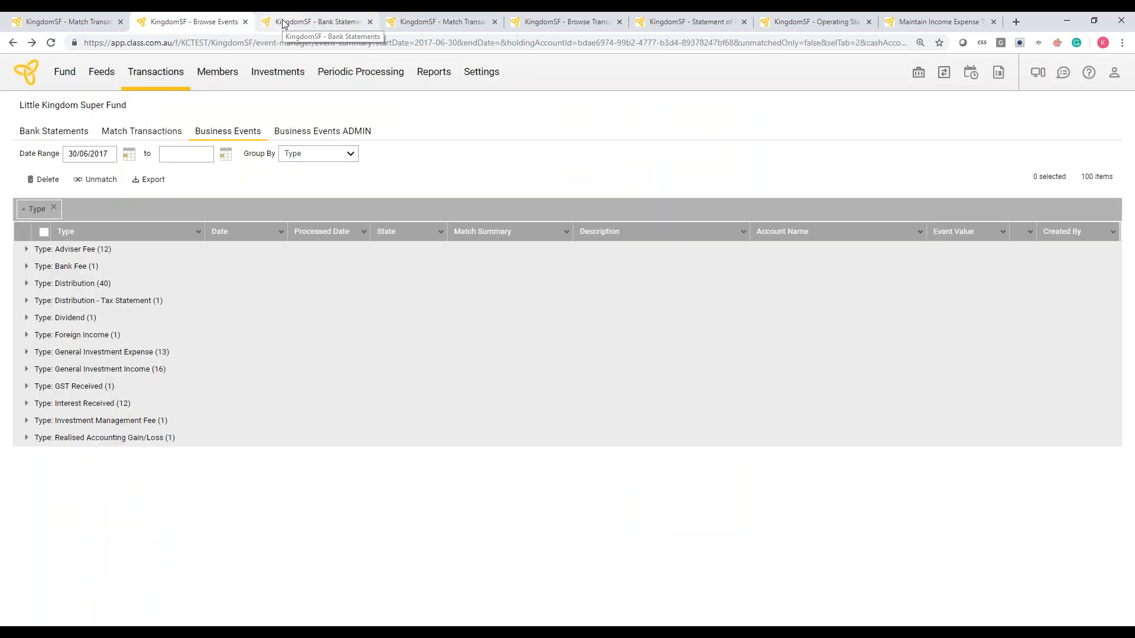
pyautogui.click(283, 24)
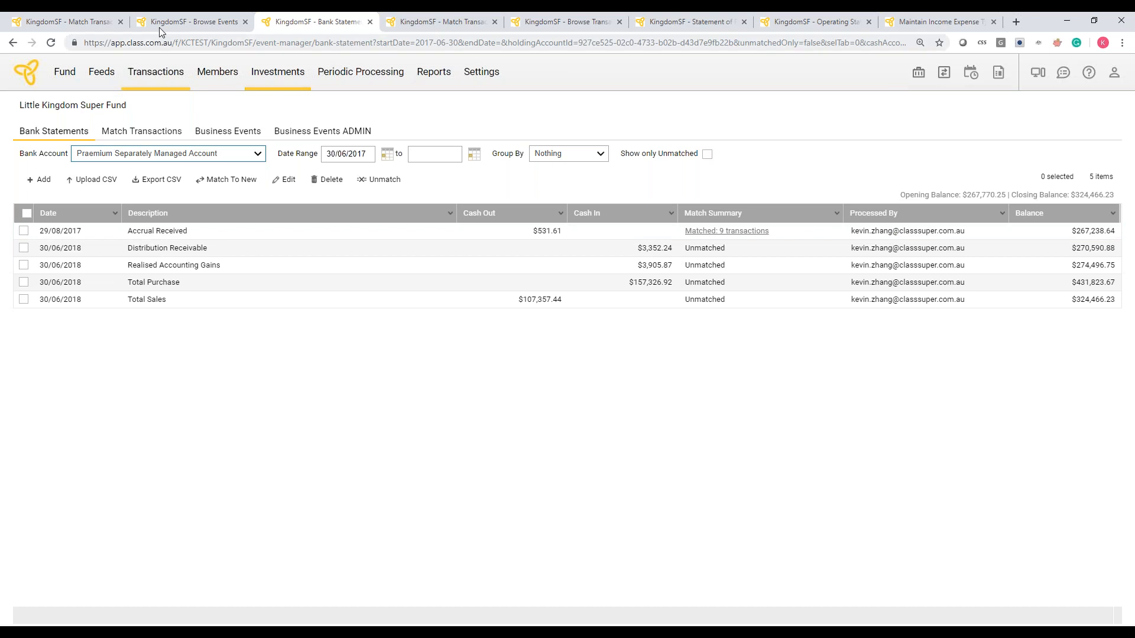
pyautogui.click(191, 24)
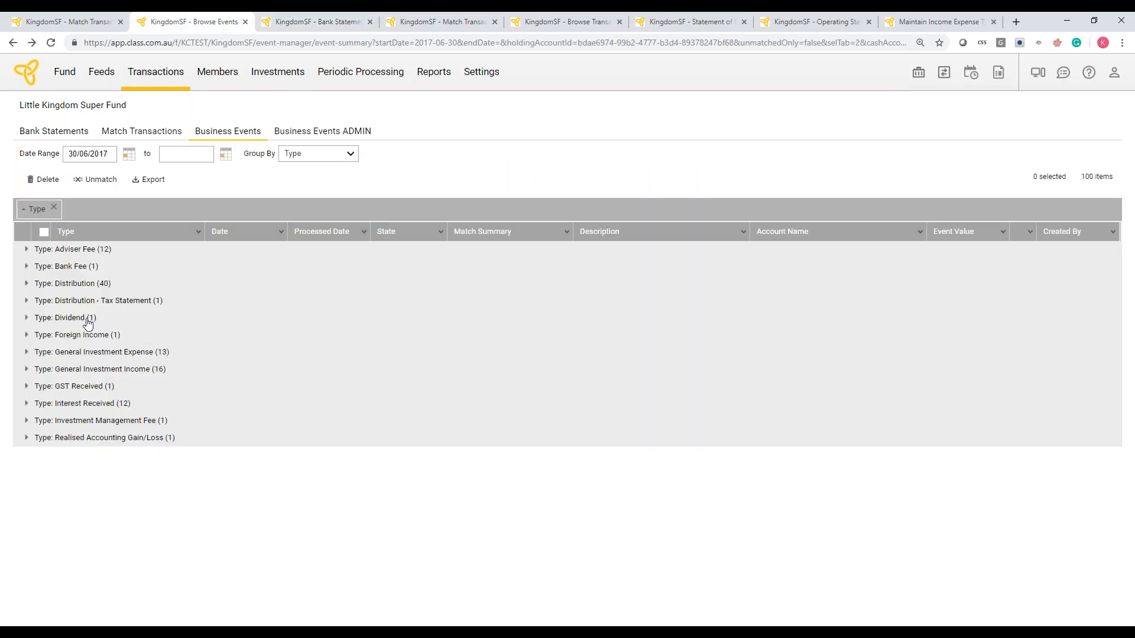
pyautogui.click(89, 319)
pyautogui.doubleClick(584, 339)
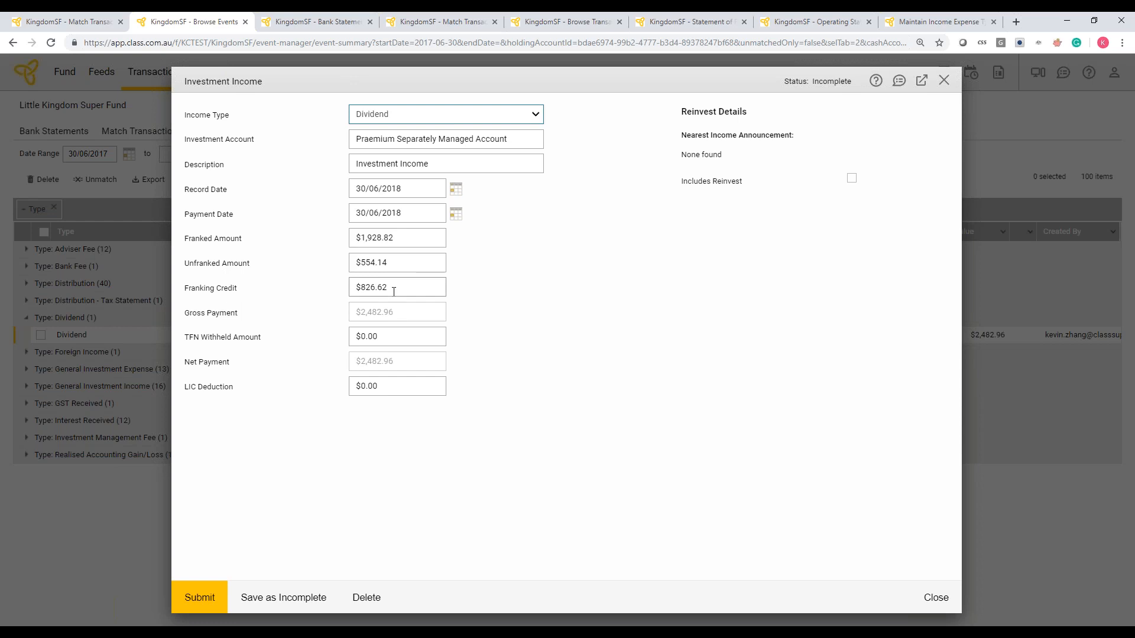
pyautogui.click(213, 598)
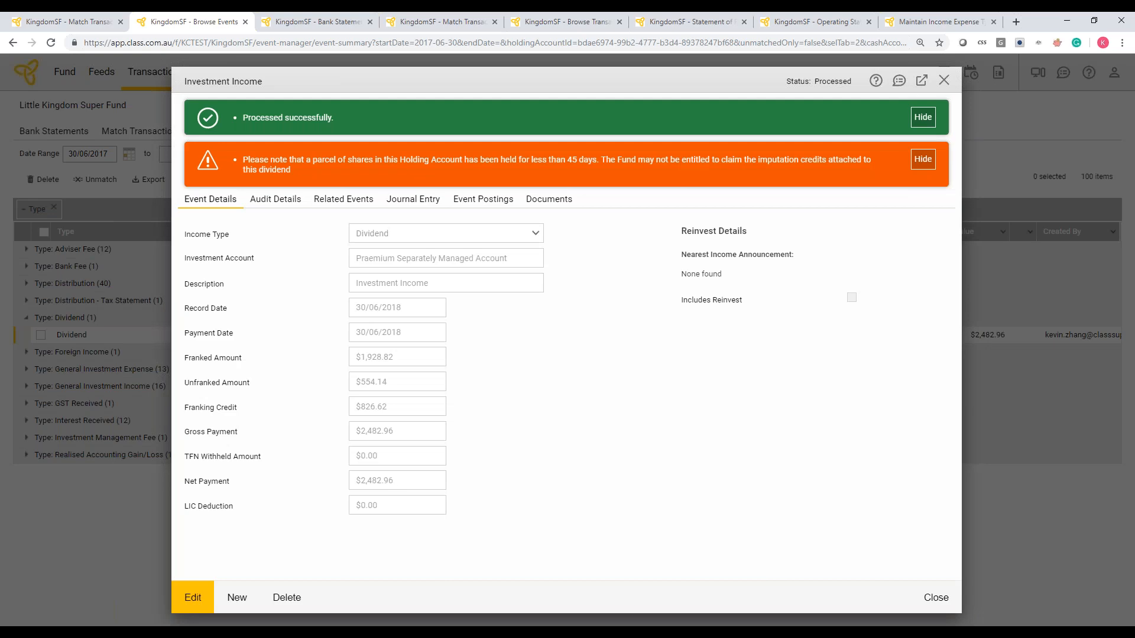
pyautogui.click(943, 607)
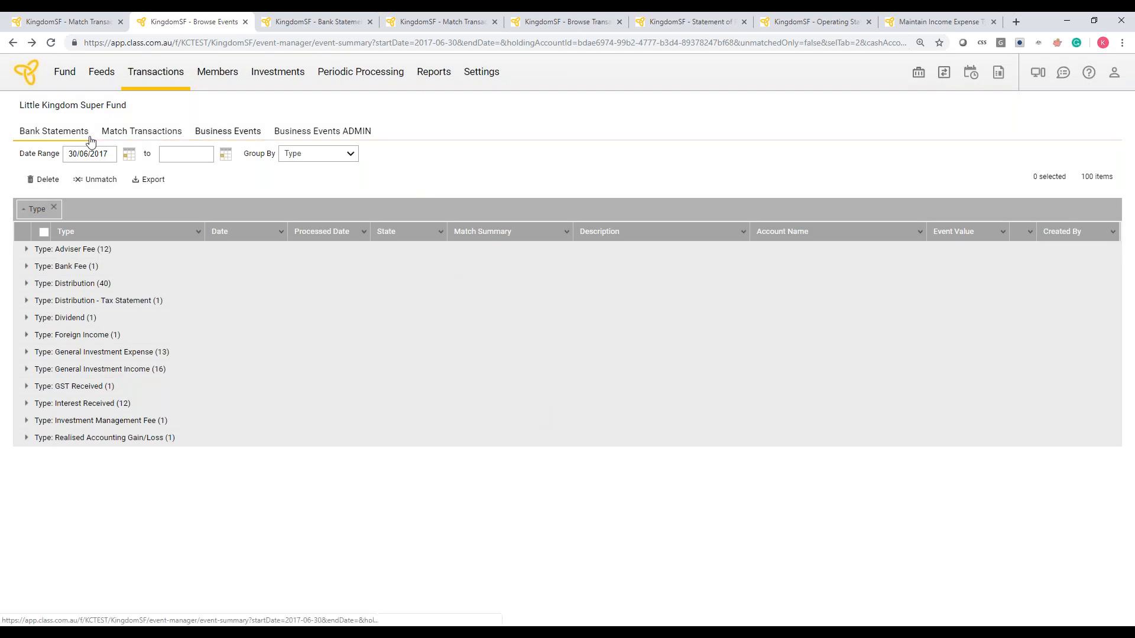
# Step: Filter the cash transactions available for matching to those whose description contains "Dividend"
pyautogui.click(155, 137)
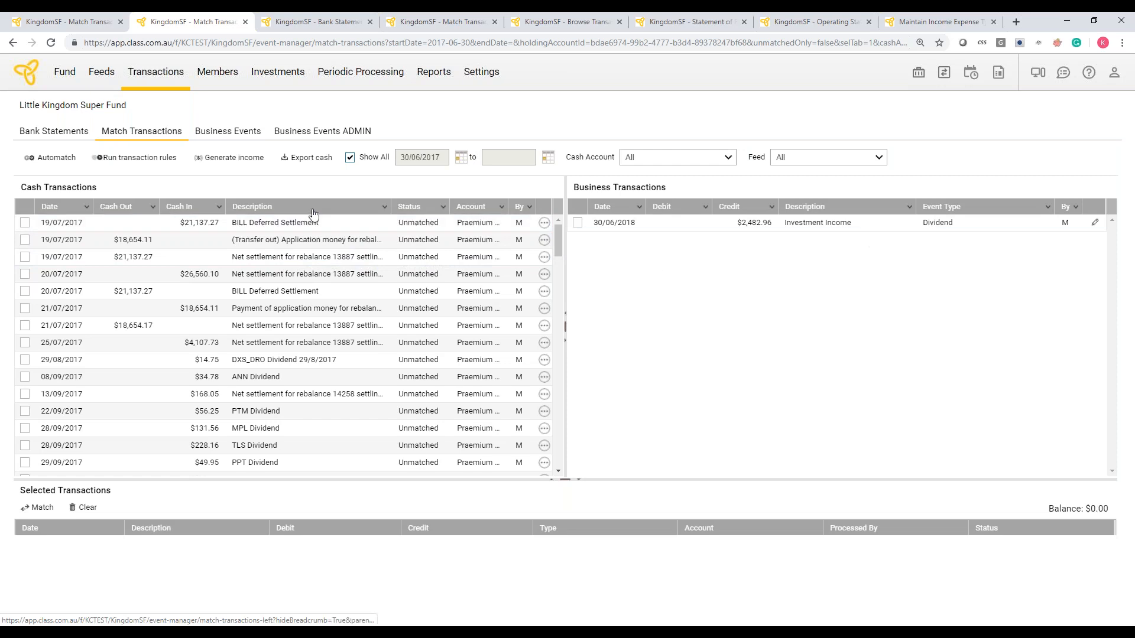
pyautogui.click(385, 208)
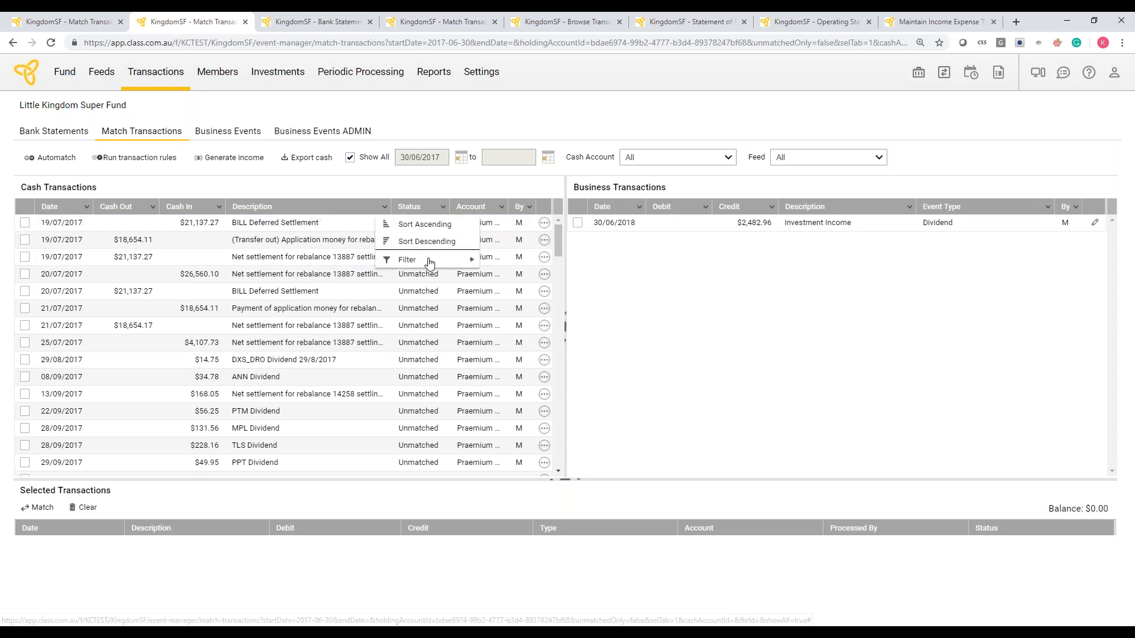
pyautogui.moveTo(430, 262)
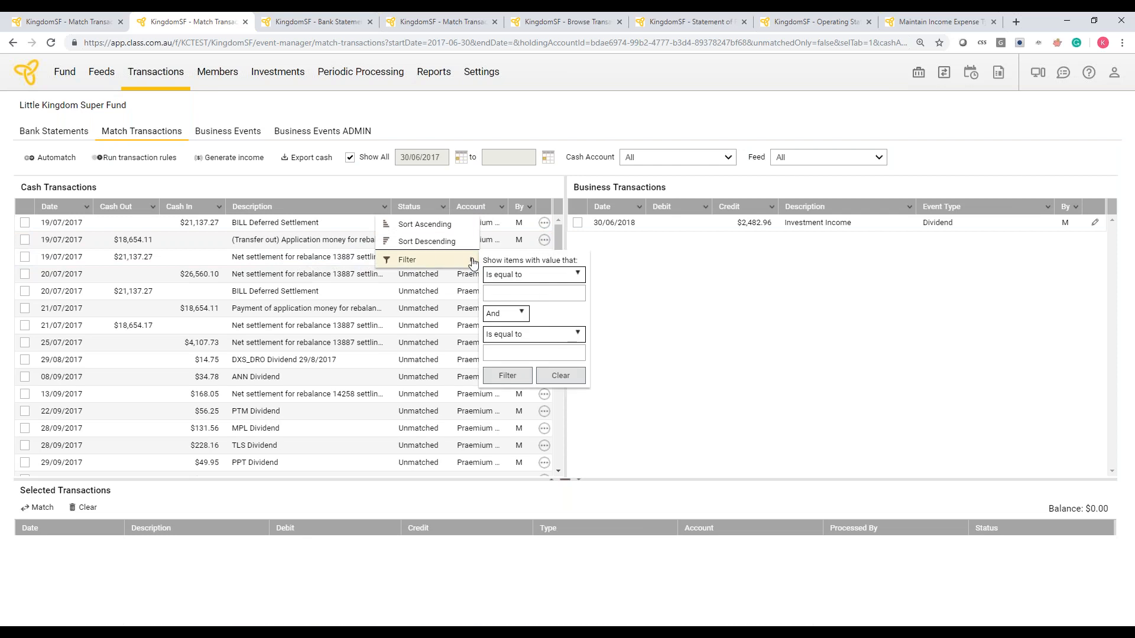
pyautogui.click(550, 276)
pyautogui.click(513, 317)
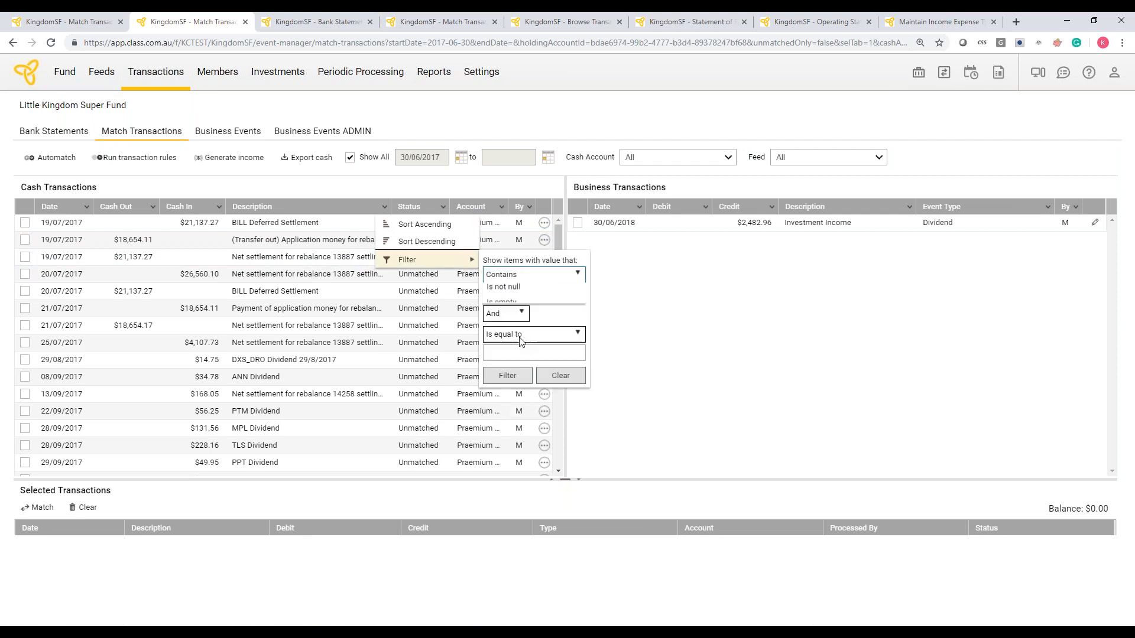
pyautogui.click(505, 294)
pyautogui.write('Divide')
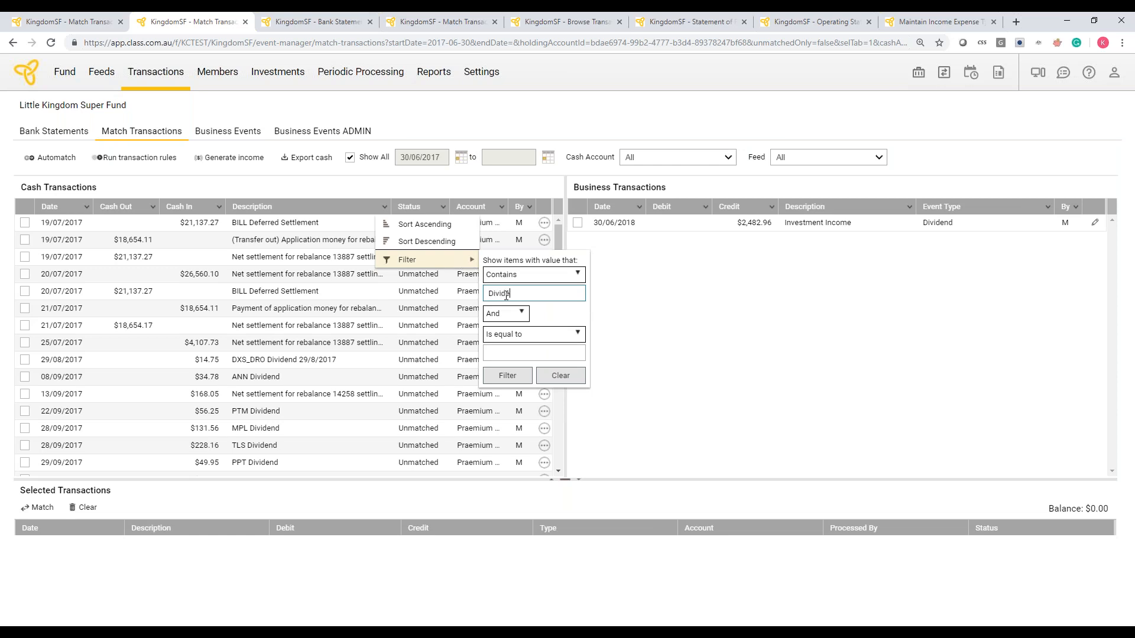
pyautogui.write('nd')
pyautogui.click(507, 376)
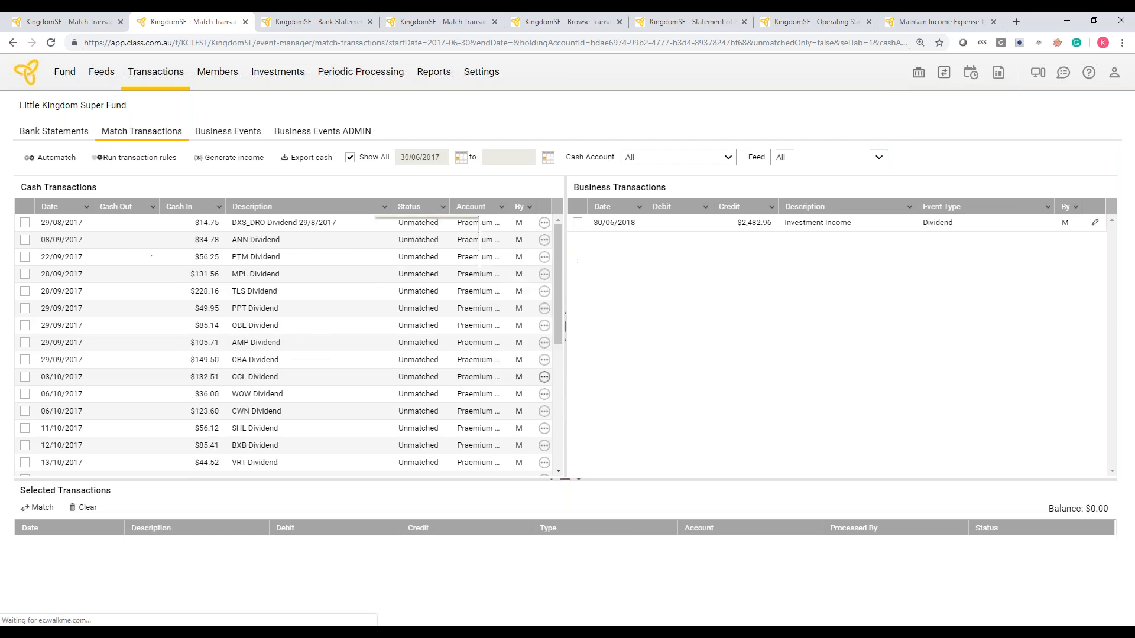
# Step: Match all the filtered dividend cash transactions, from 29/08/2017 to 20/04/2018, to the Investment Income dividend event dated 30/06/2018
pyautogui.click(28, 229)
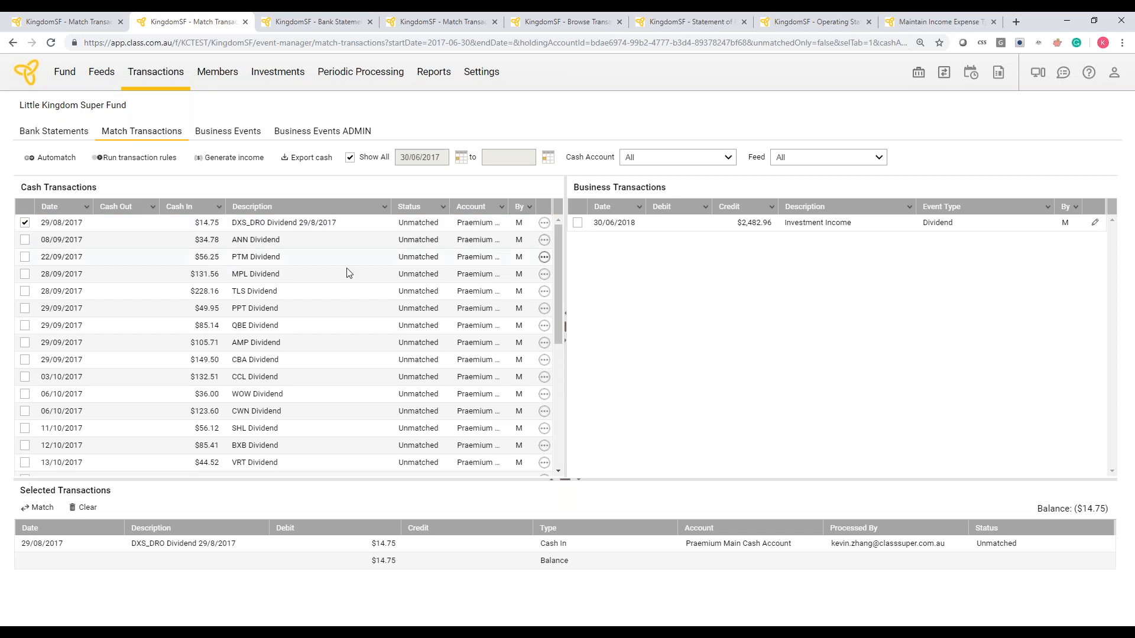
pyautogui.moveTo(554, 246); pyautogui.dragTo(560, 393)
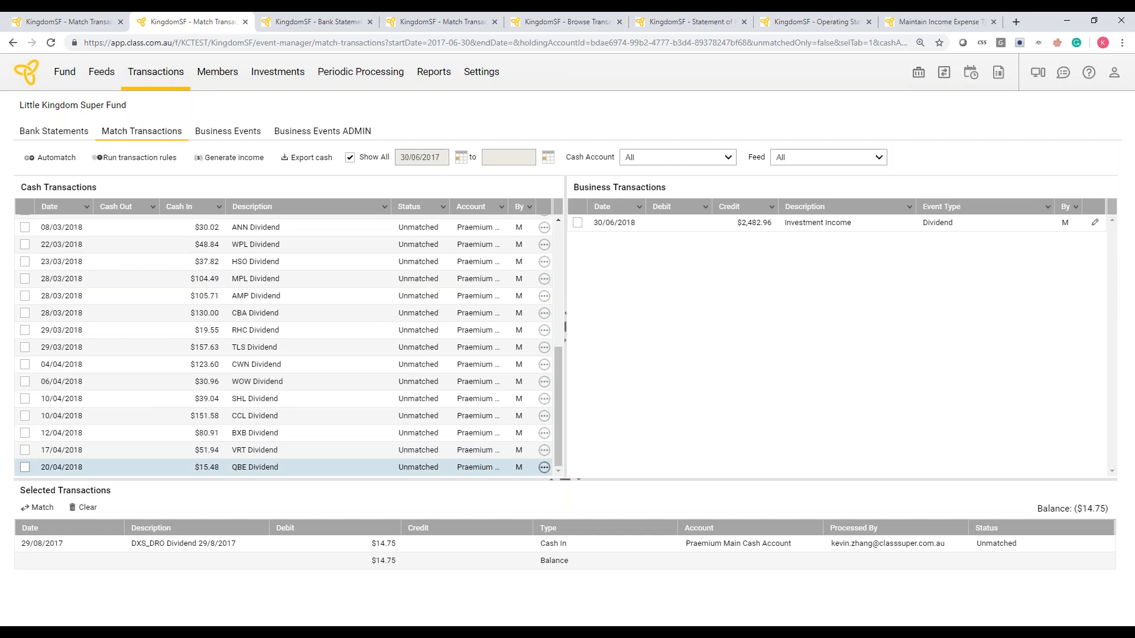
pyautogui.keyDown('shift'); pyautogui.click(25, 468); pyautogui.keyUp('shift')
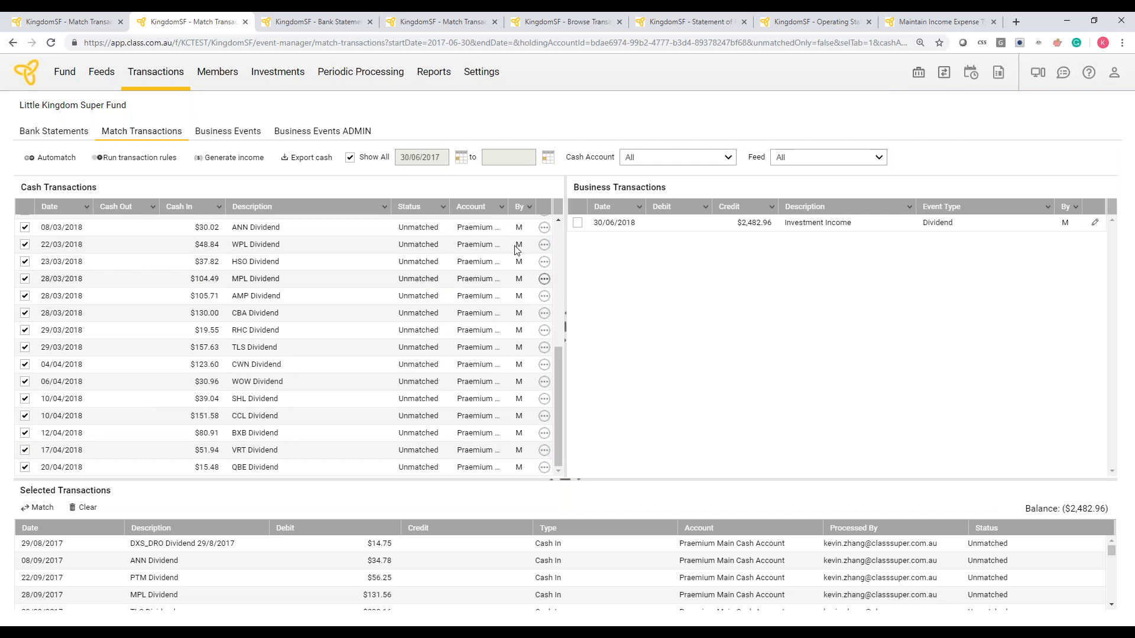
pyautogui.click(577, 222)
pyautogui.click(43, 509)
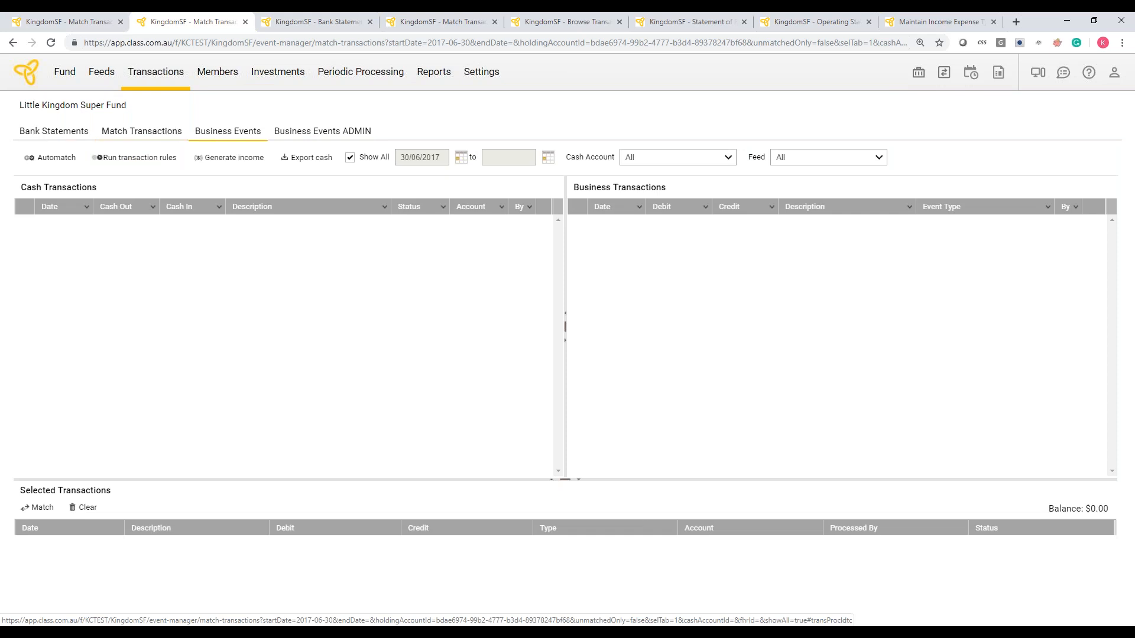
# Step: Submit the incomplete Distribution Receivable event for the Praemium Separately Managed Account with accounting date 30/06/2018 and payment date 1/07/2018
pyautogui.click(228, 130)
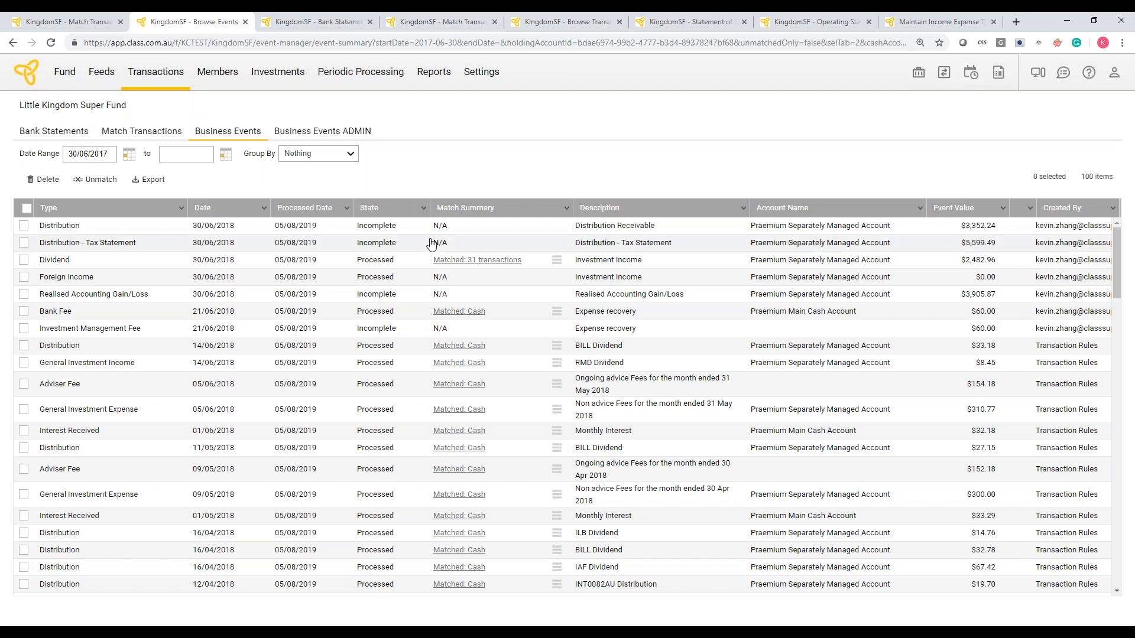
pyautogui.click(486, 232)
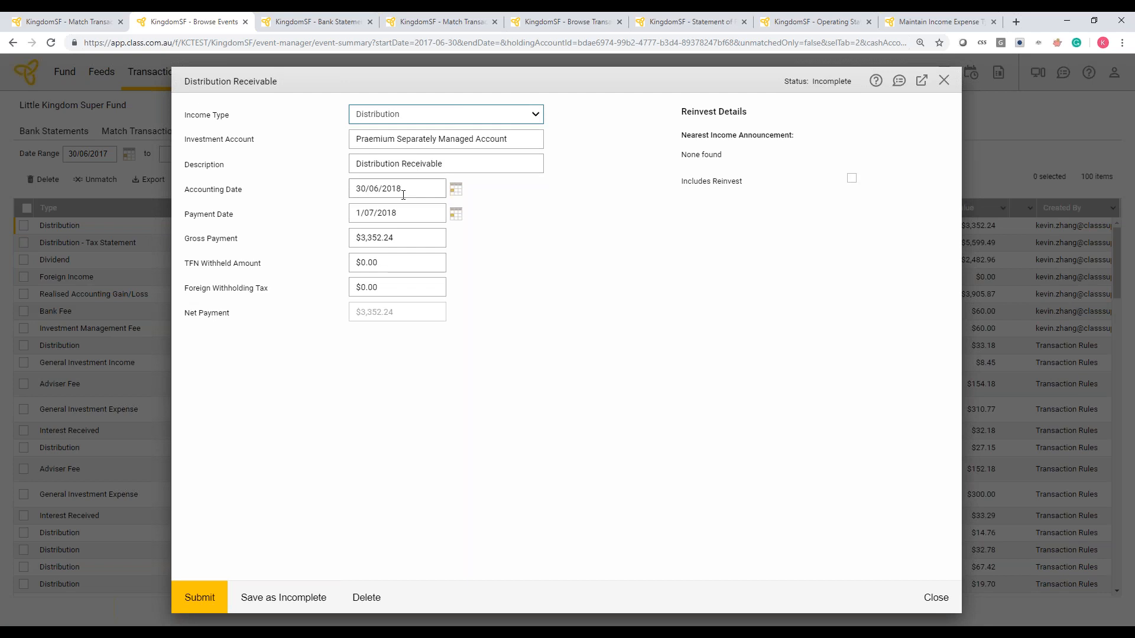
pyautogui.click(208, 602)
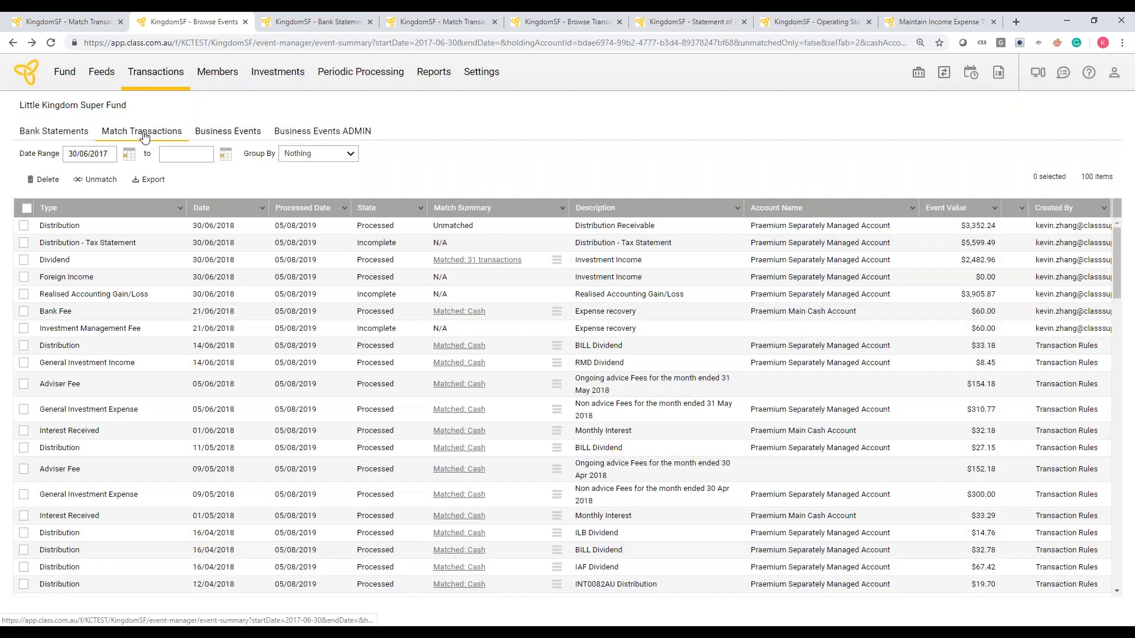
# Step: Run Automatch with Auto search days and save the suggested match for the Distribution Receivable event
pyautogui.click(144, 133)
pyautogui.click(287, 22)
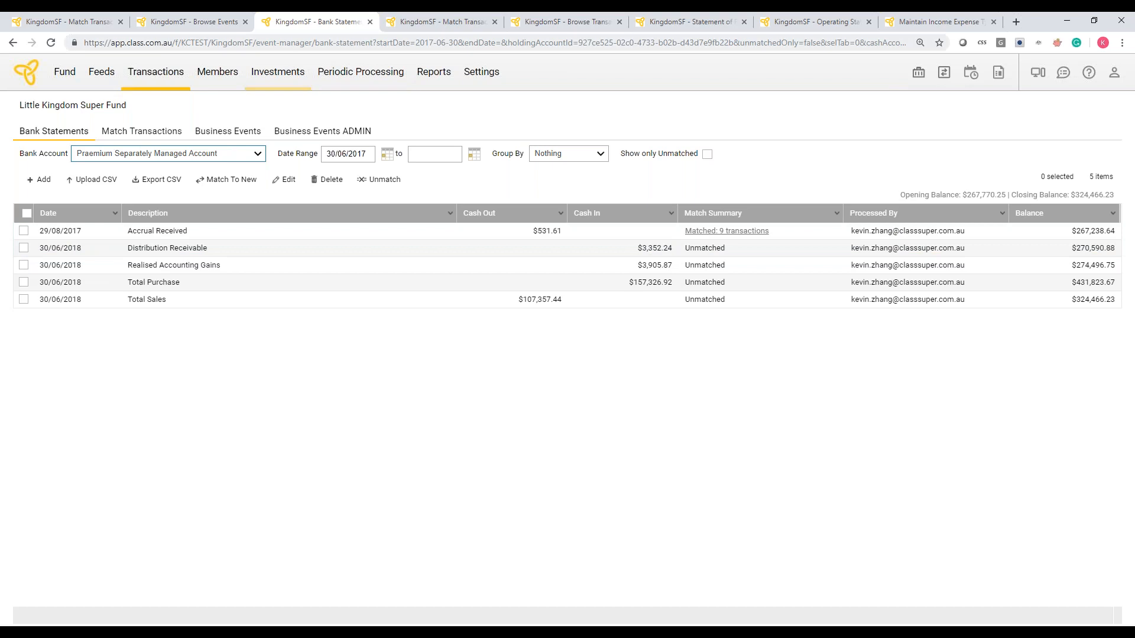
pyautogui.click(198, 22)
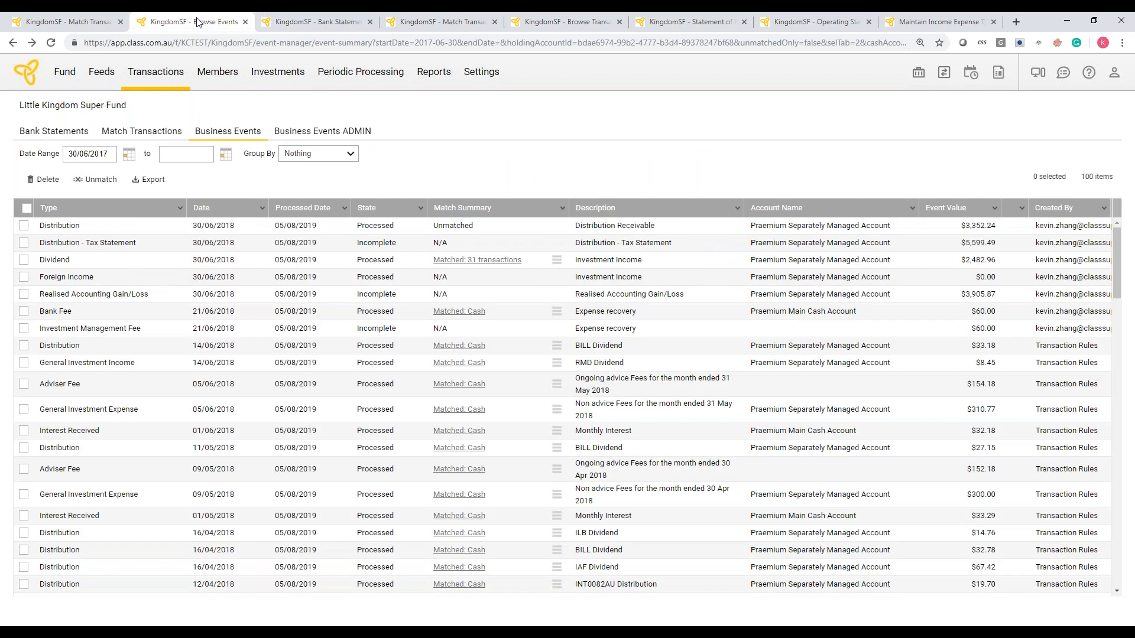
pyautogui.click(158, 138)
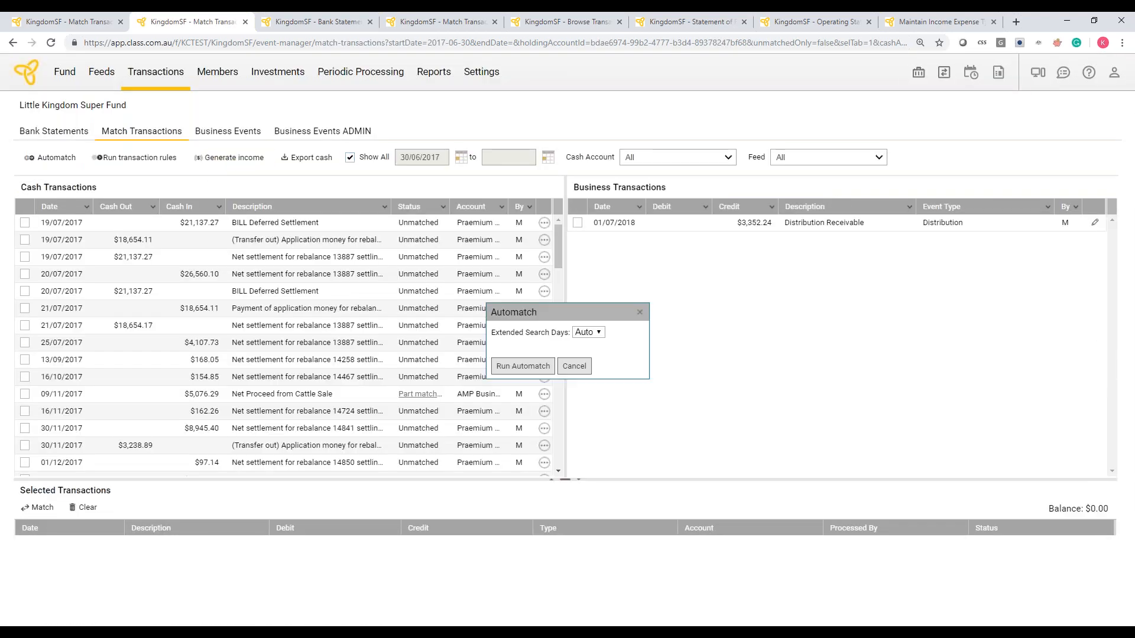
pyautogui.click(523, 367)
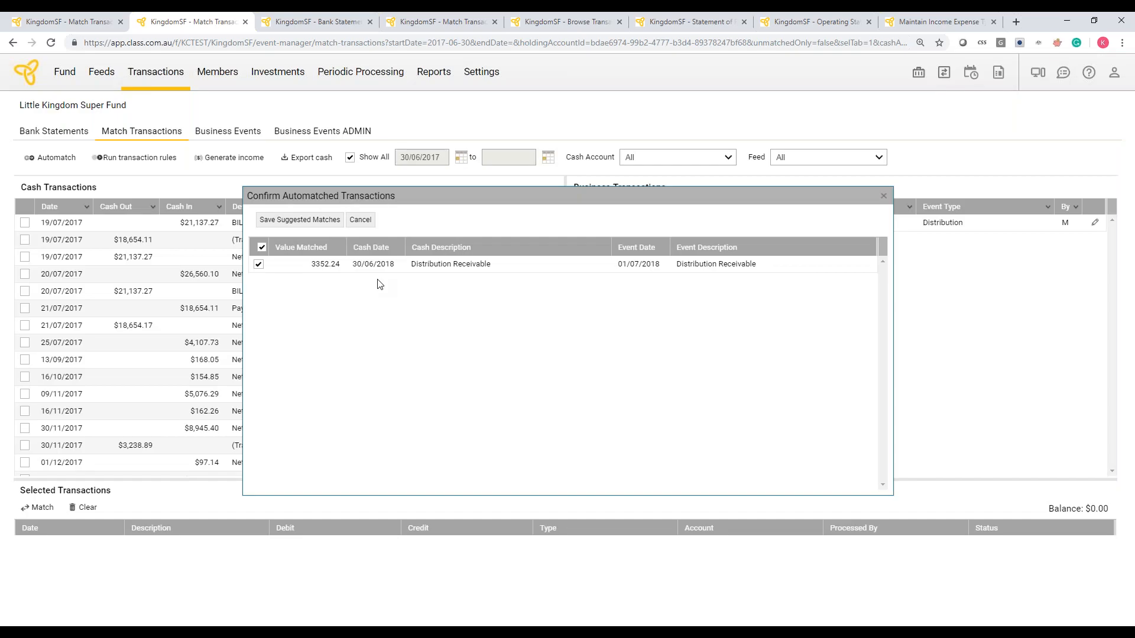
pyautogui.click(300, 219)
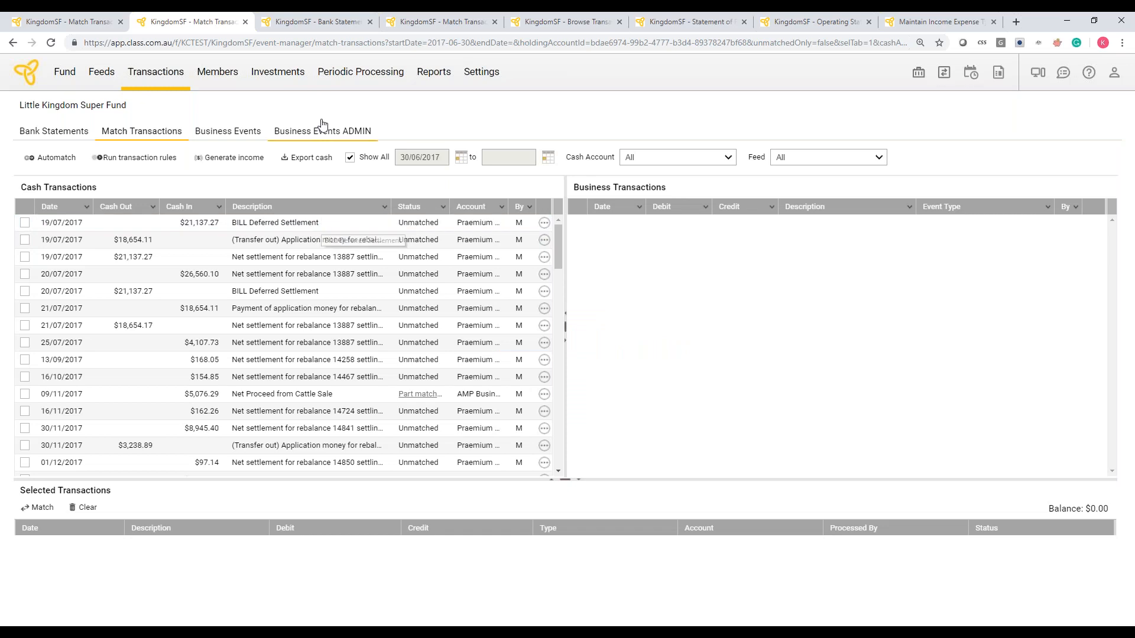
# Step: Group the fund's business events from 30/06/2017 by Type and open the Distribution - Tax Statement event dated 30/06/2018
pyautogui.click(249, 133)
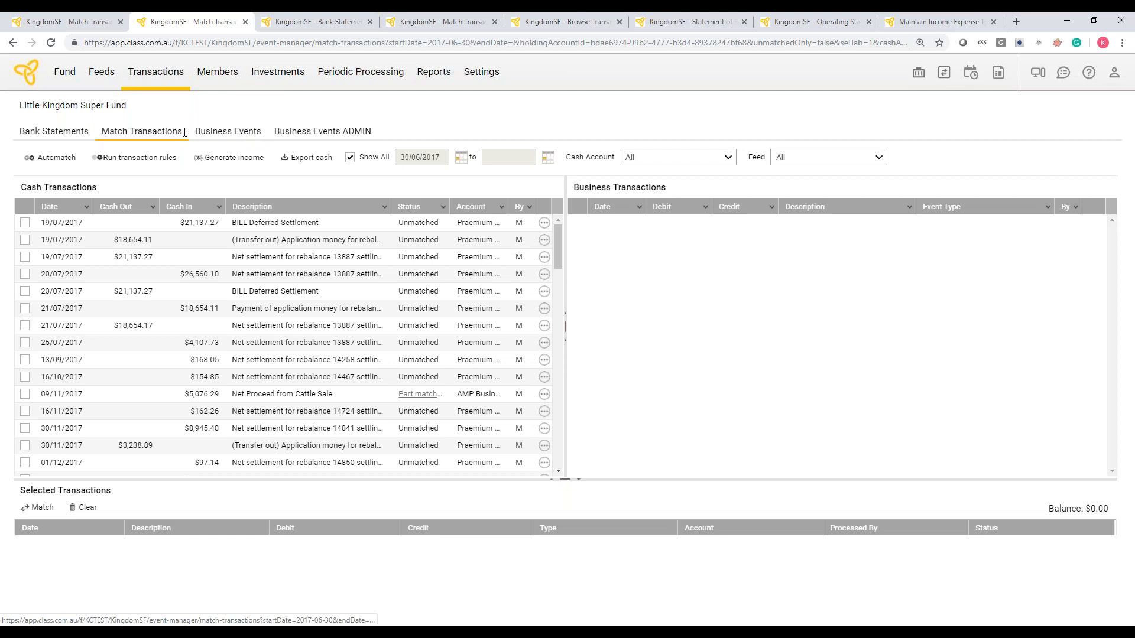
pyautogui.click(283, 24)
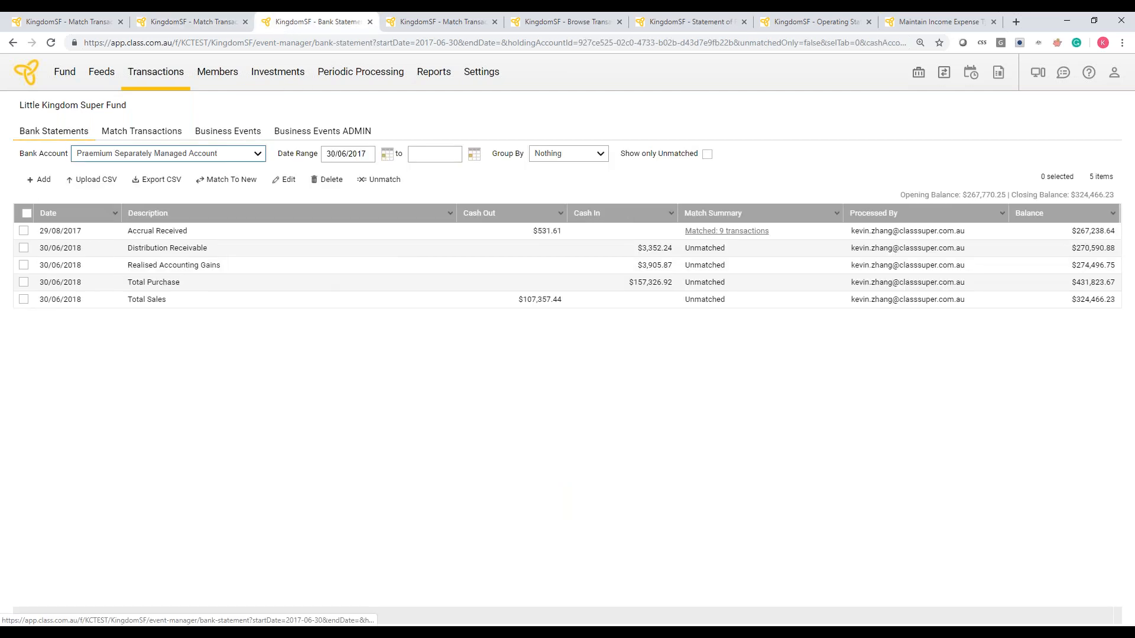
pyautogui.hotkey('ctrl', 'shift', 'Tab')
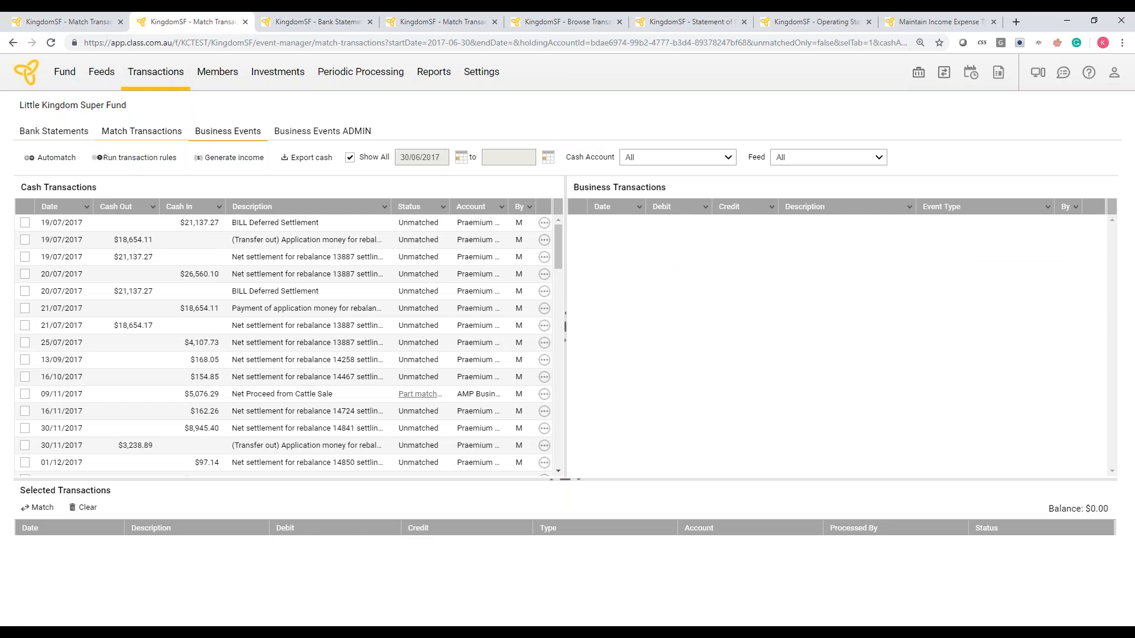
pyautogui.press('F5')
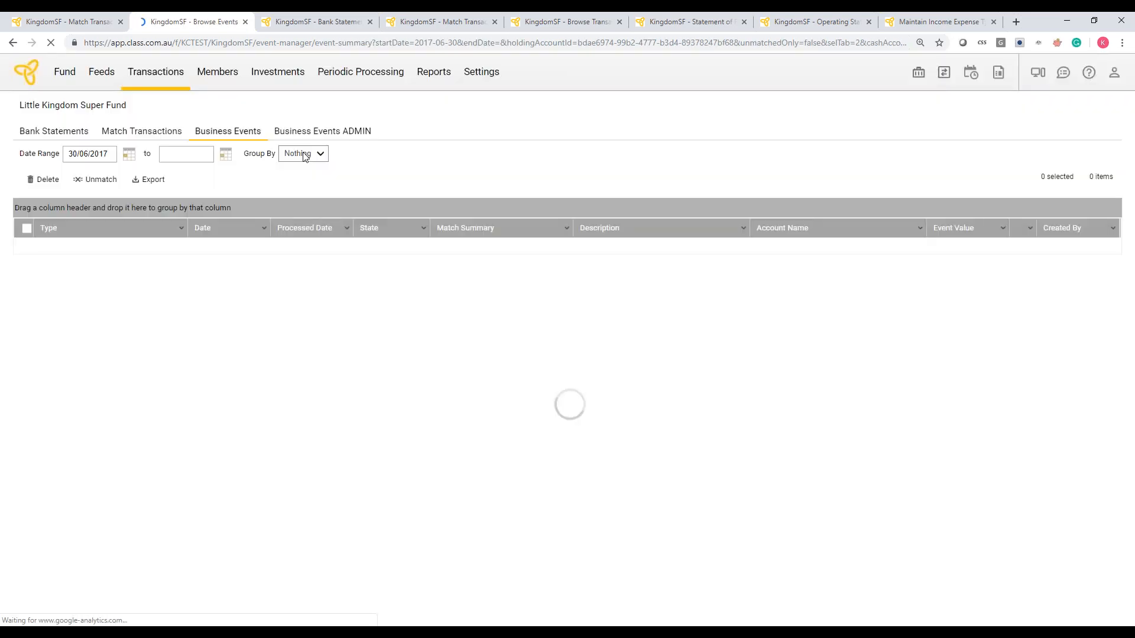
pyautogui.click(305, 155)
pyautogui.click(299, 172)
pyautogui.click(148, 300)
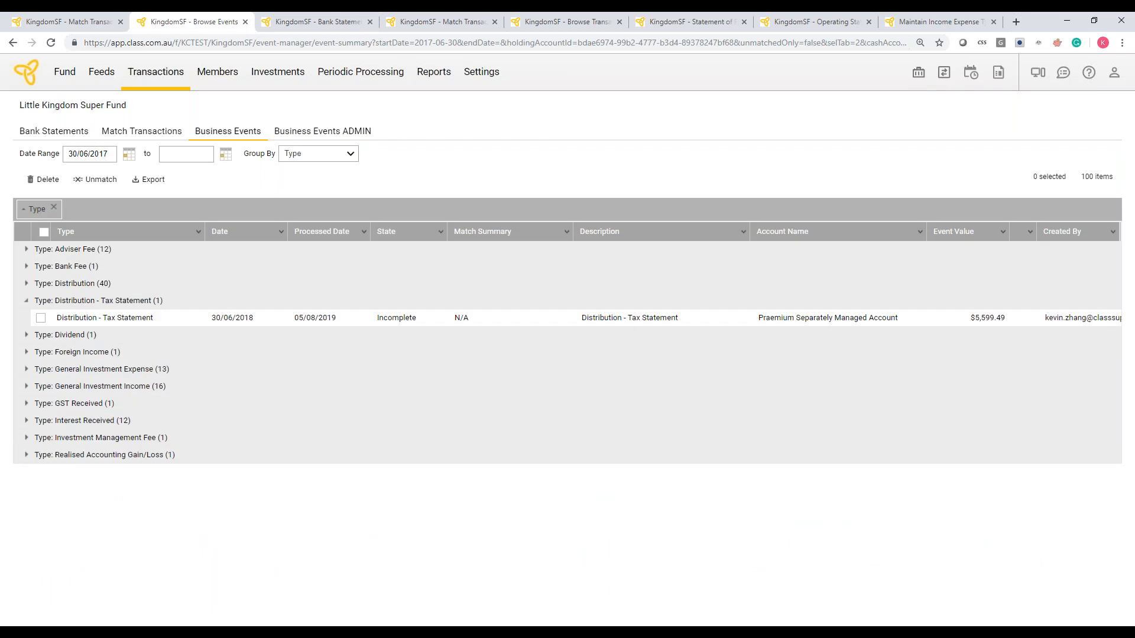
pyautogui.doubleClick(582, 324)
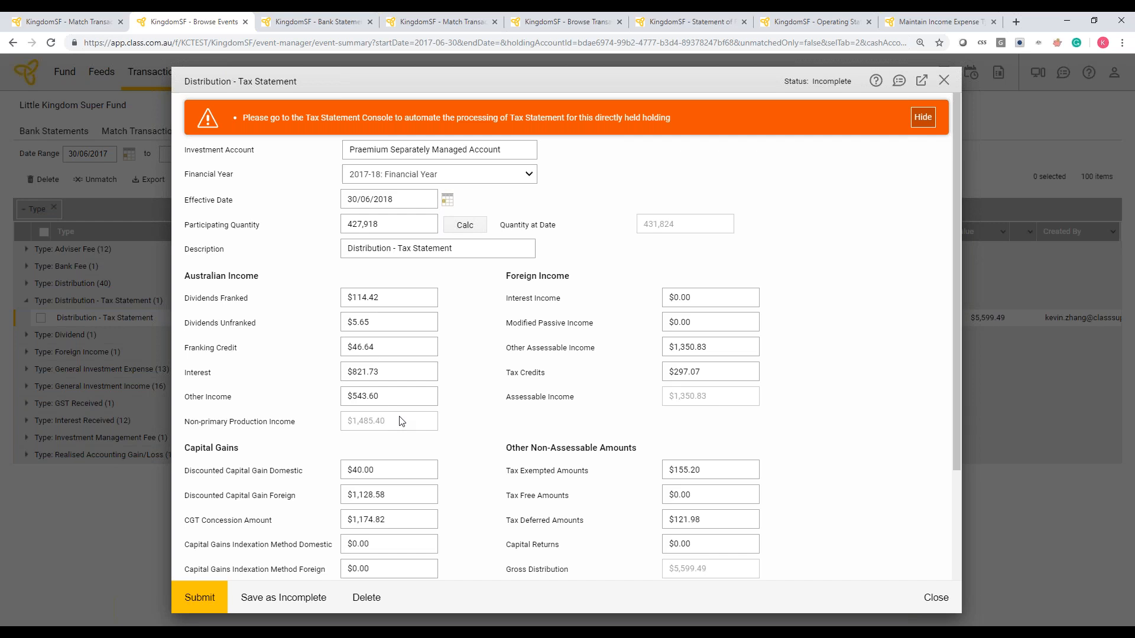
# Step: Review the income, capital gains and AMIT amounts of the Distribution - Tax Statement event, submit it and acknowledge the Tax Statement Console warning
pyautogui.scroll(-1, 401, 421)
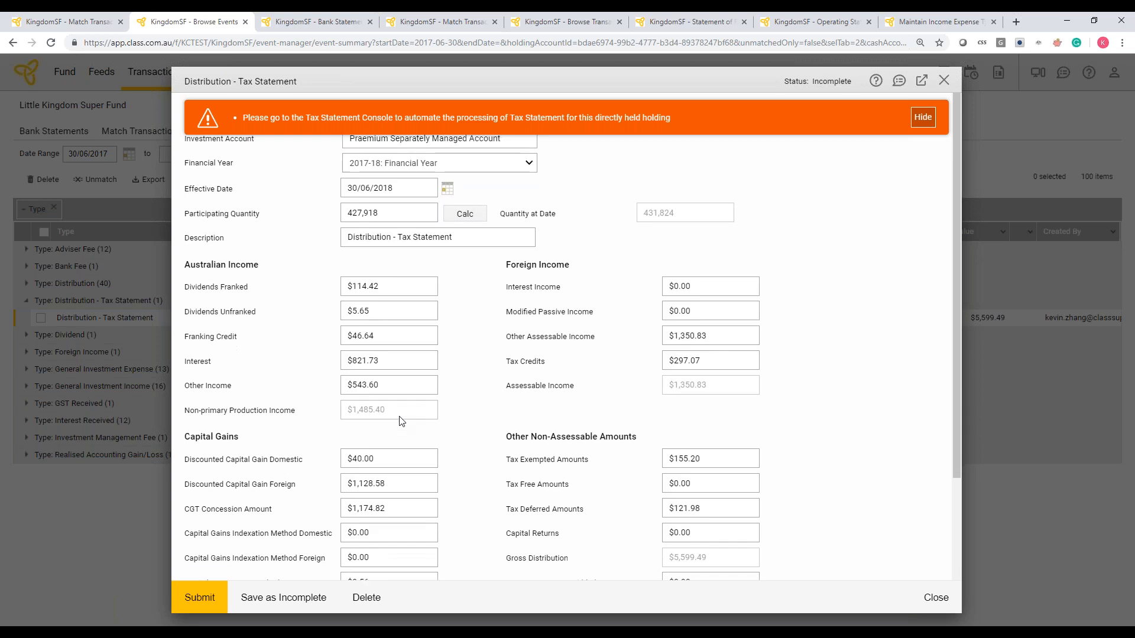
pyautogui.scroll(-2, 401, 420)
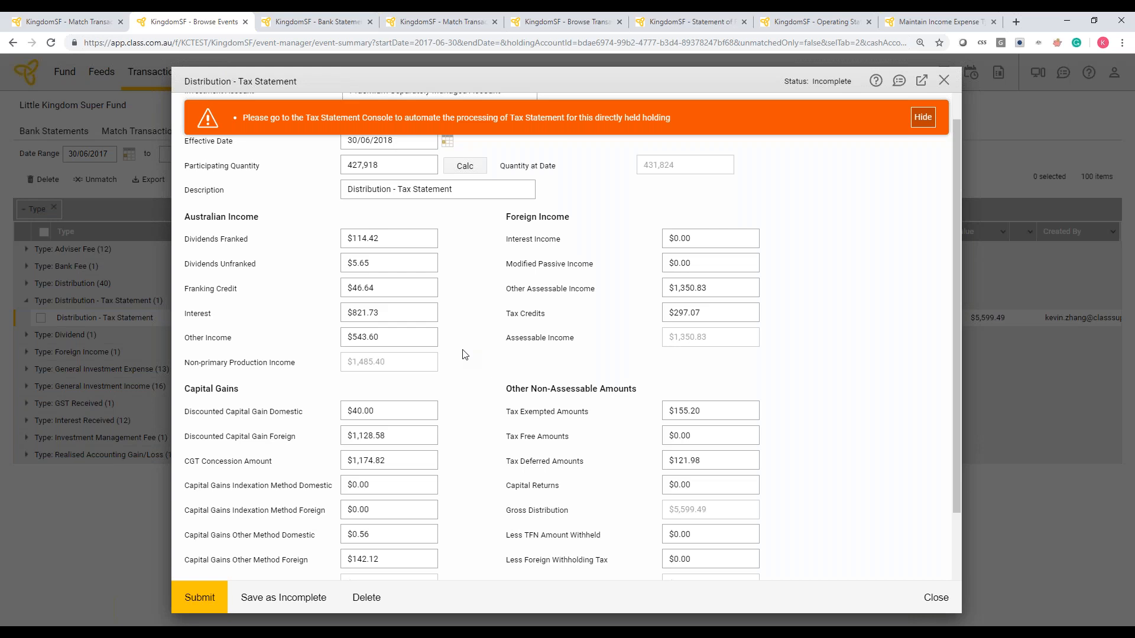
pyautogui.scroll(-1, 464, 386)
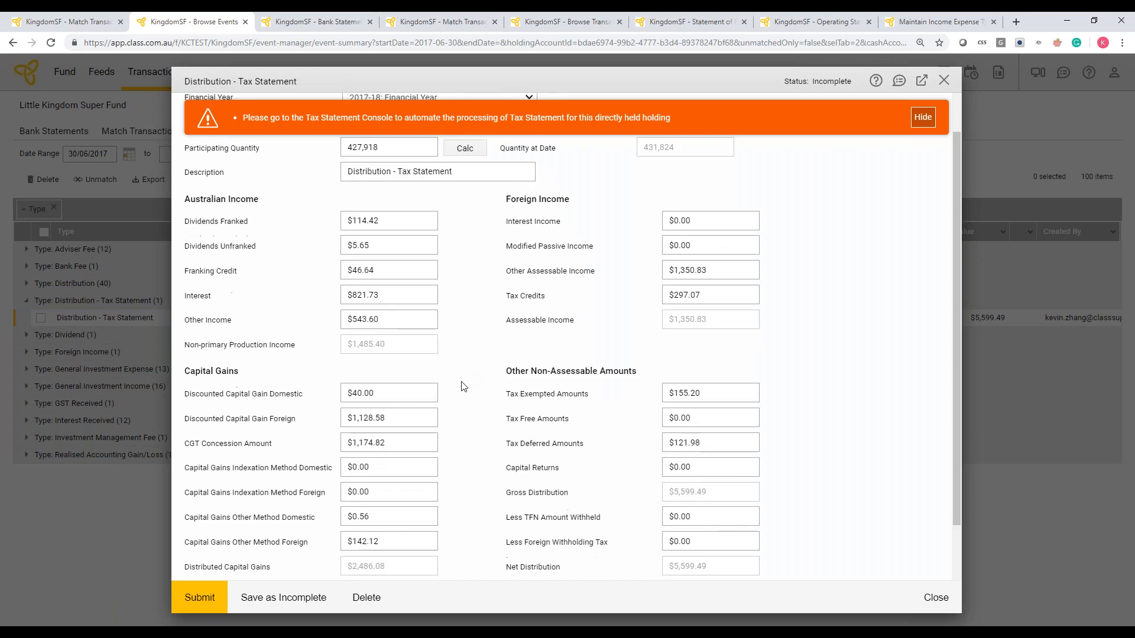
pyautogui.scroll(-1, 463, 387)
pyautogui.scroll(-1, 463, 387)
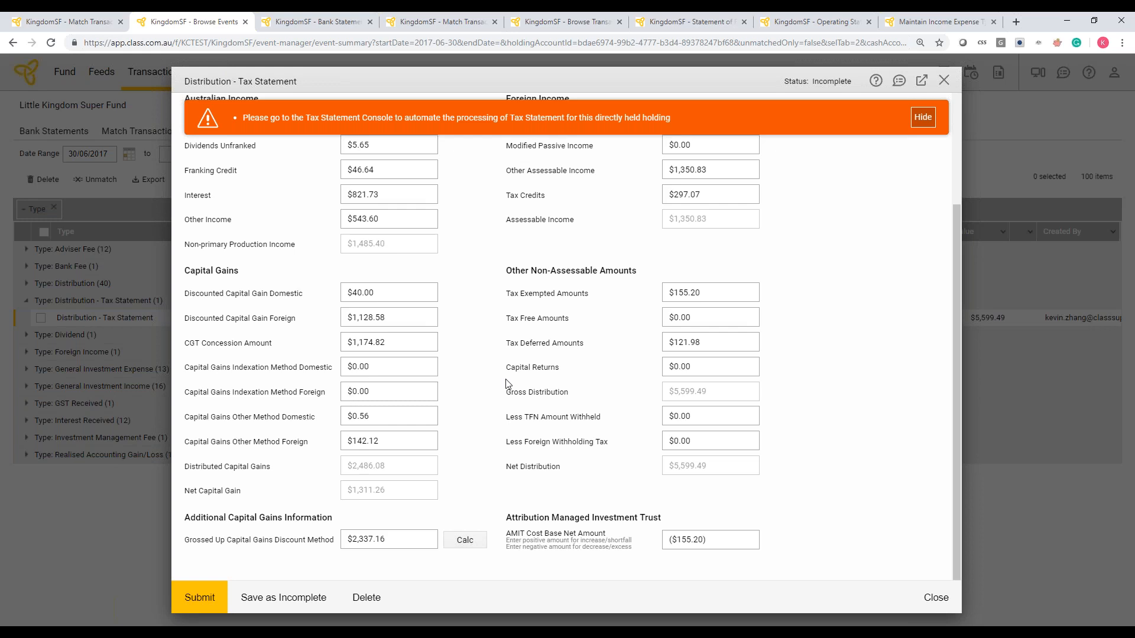
pyautogui.scroll(1, 538, 476)
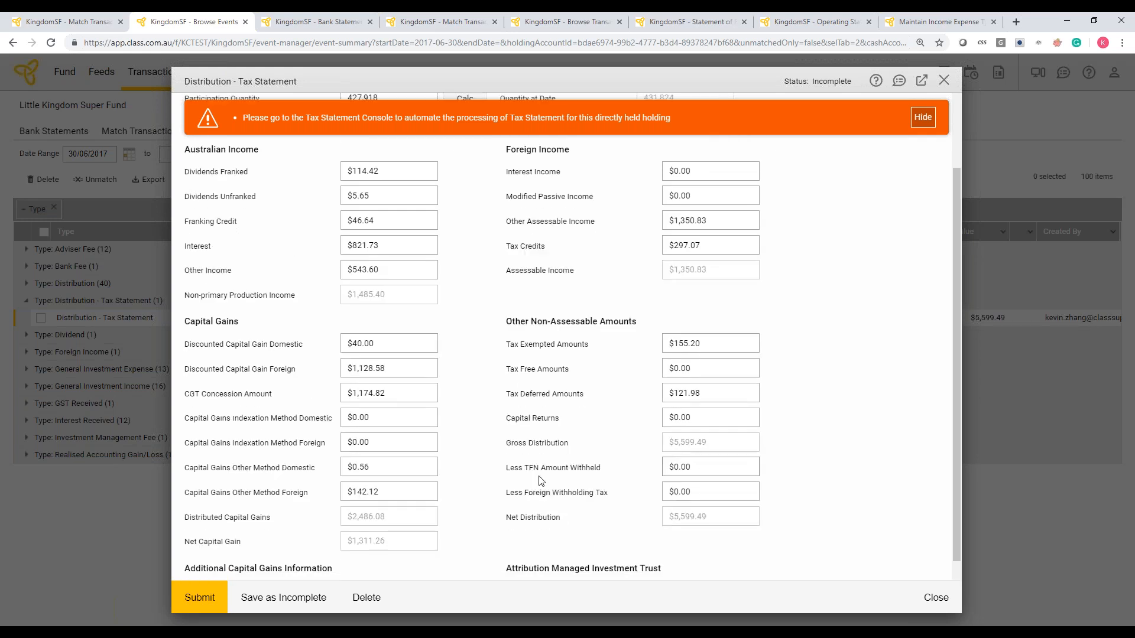
pyautogui.scroll(-1, 539, 480)
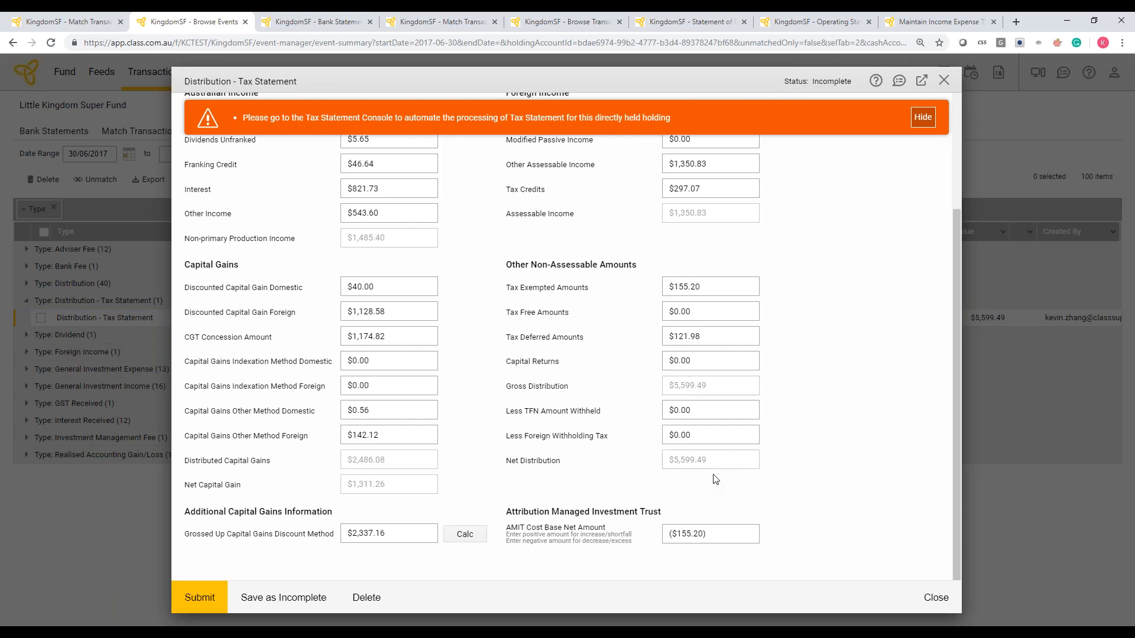
pyautogui.click(220, 601)
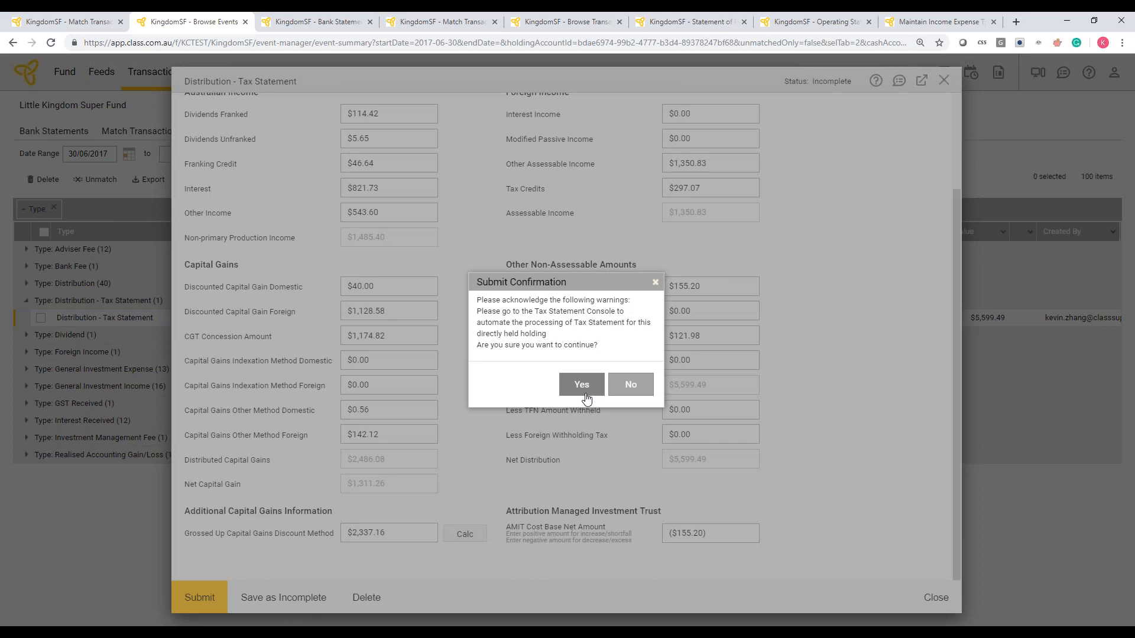
pyautogui.click(581, 387)
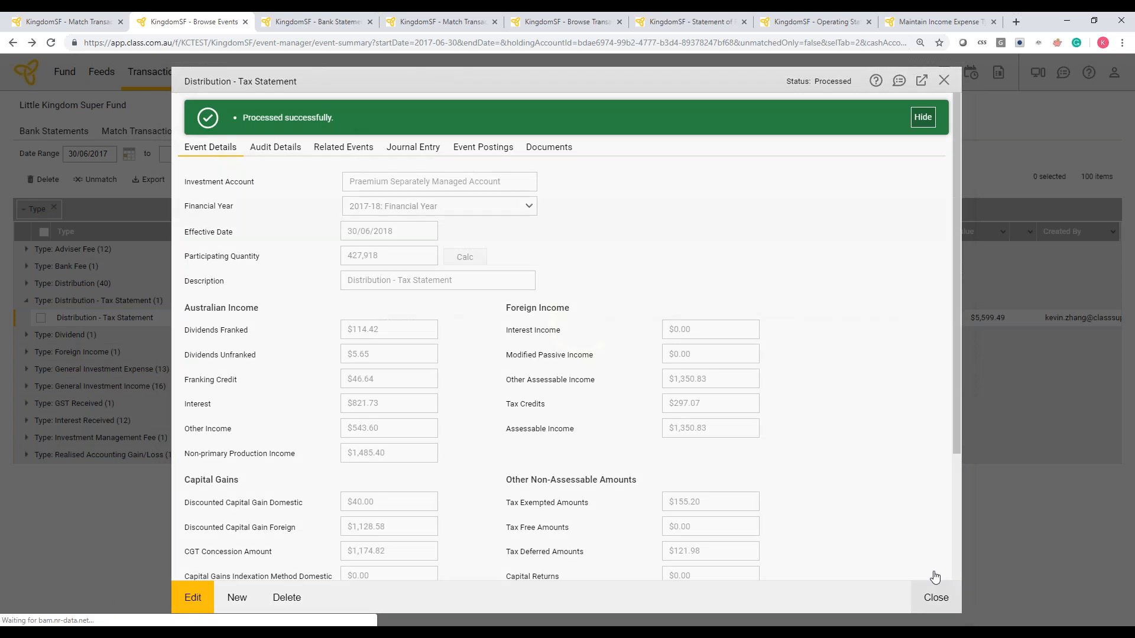
pyautogui.click(934, 578)
# Step: Check the Fund Exceptions Report for the 2017-18 financial year, including the distribution tax statement section, and close it
pyautogui.moveTo(434, 73)
pyautogui.click(454, 184)
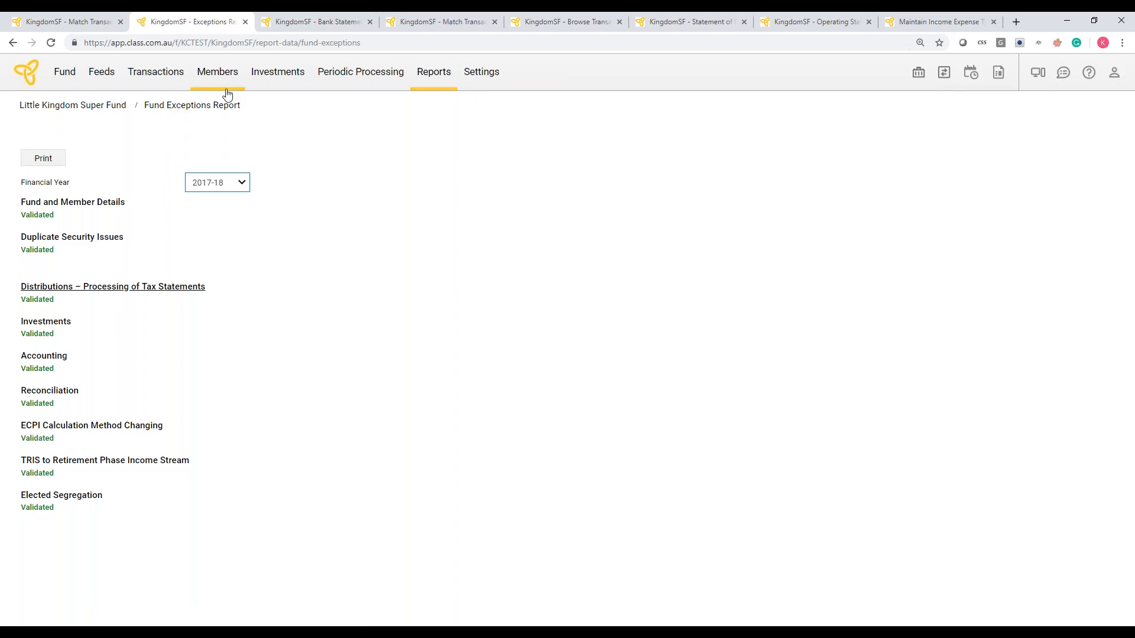
pyautogui.click(246, 23)
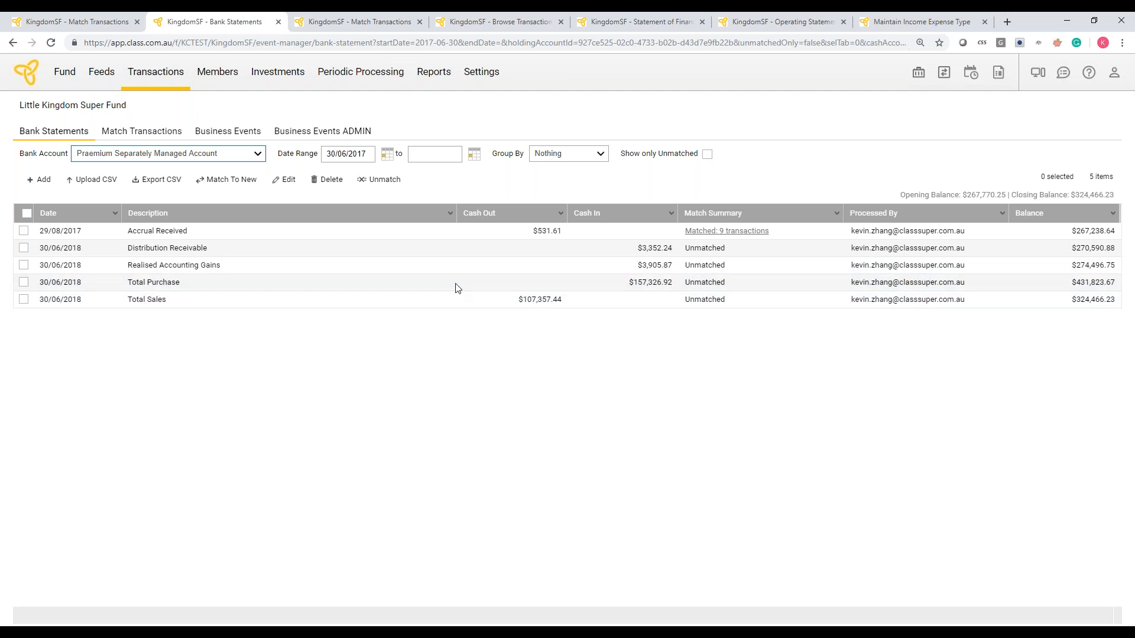
# Step: Sort the cash transactions available for matching by Cash In, largest first, and select the Total Purchase entry dated 30/06/2018
pyautogui.click(142, 132)
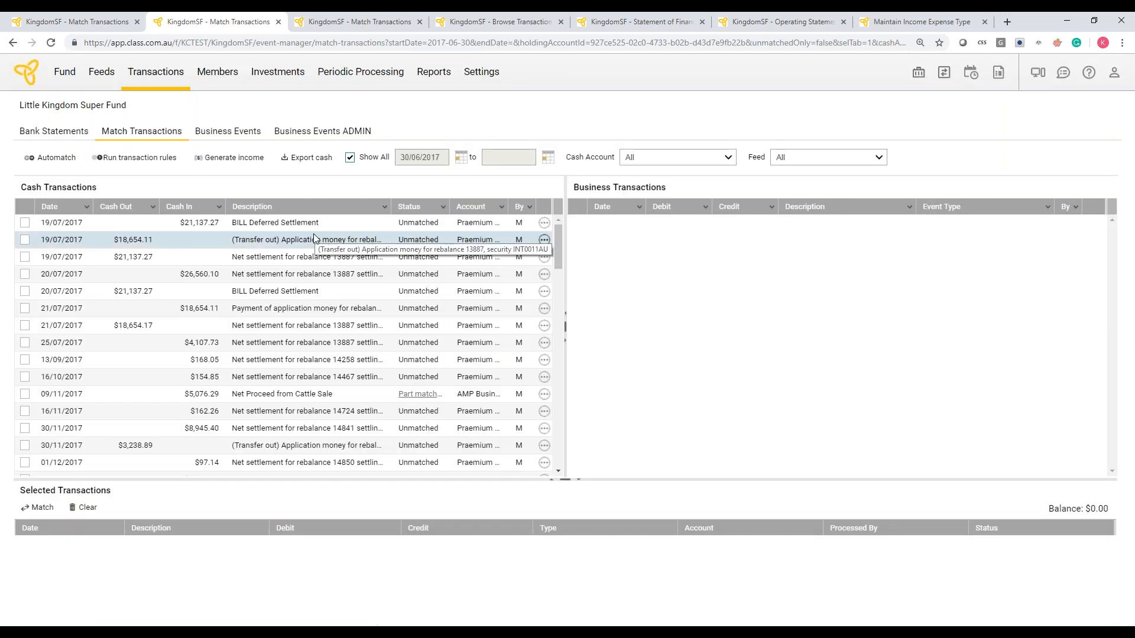
pyautogui.scroll(-1, 556, 239)
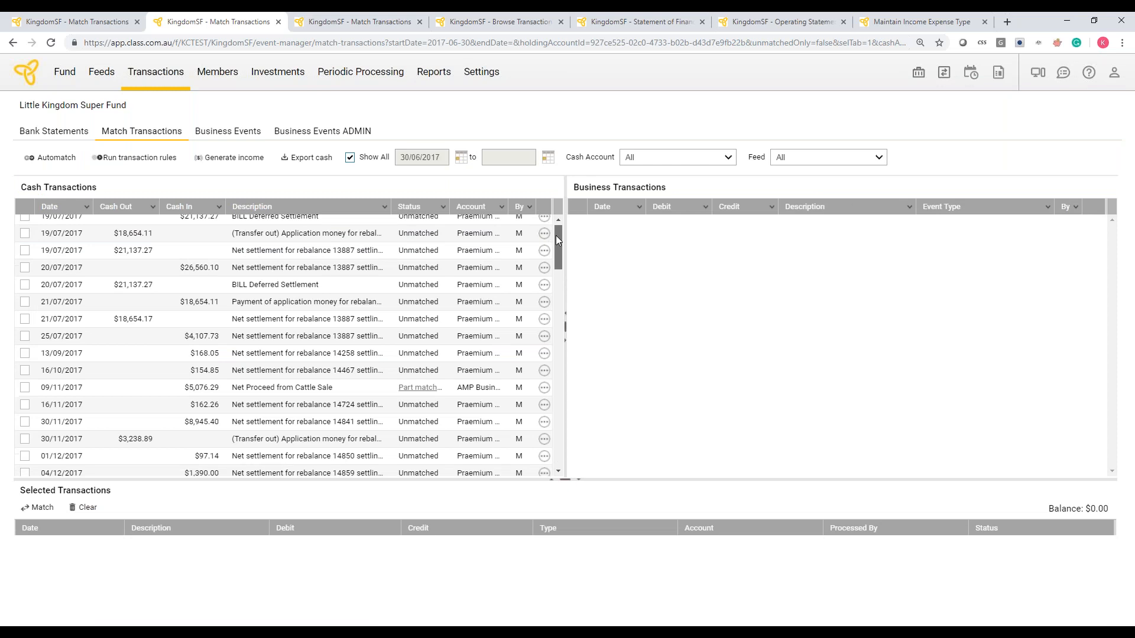
pyautogui.moveTo(555, 236); pyautogui.dragTo(562, 452)
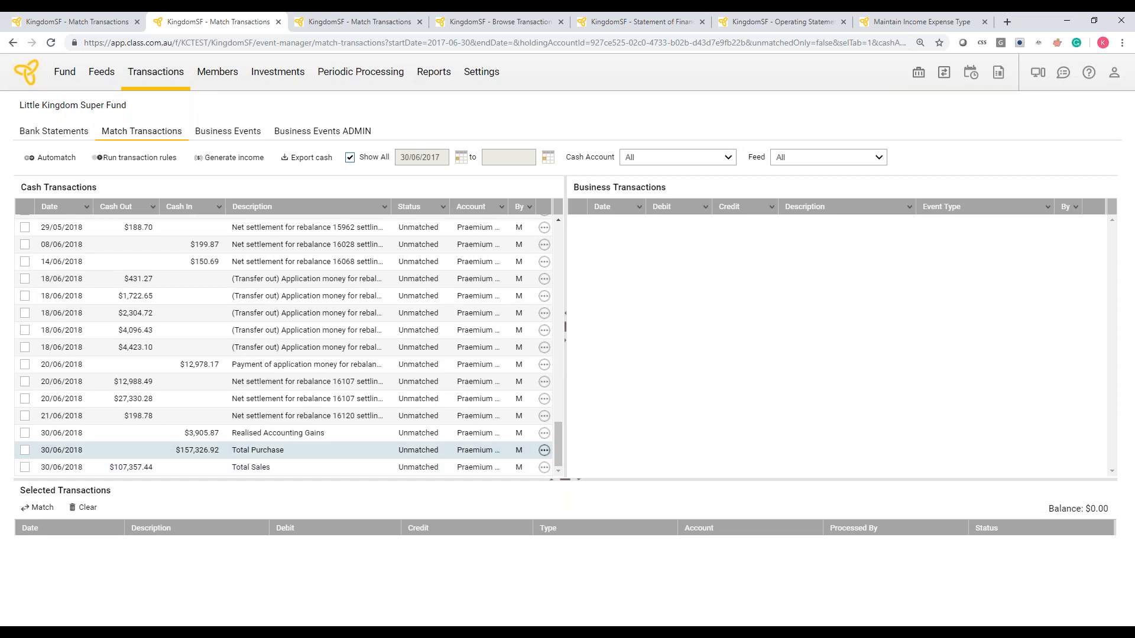
pyautogui.scroll(8, 503, 343)
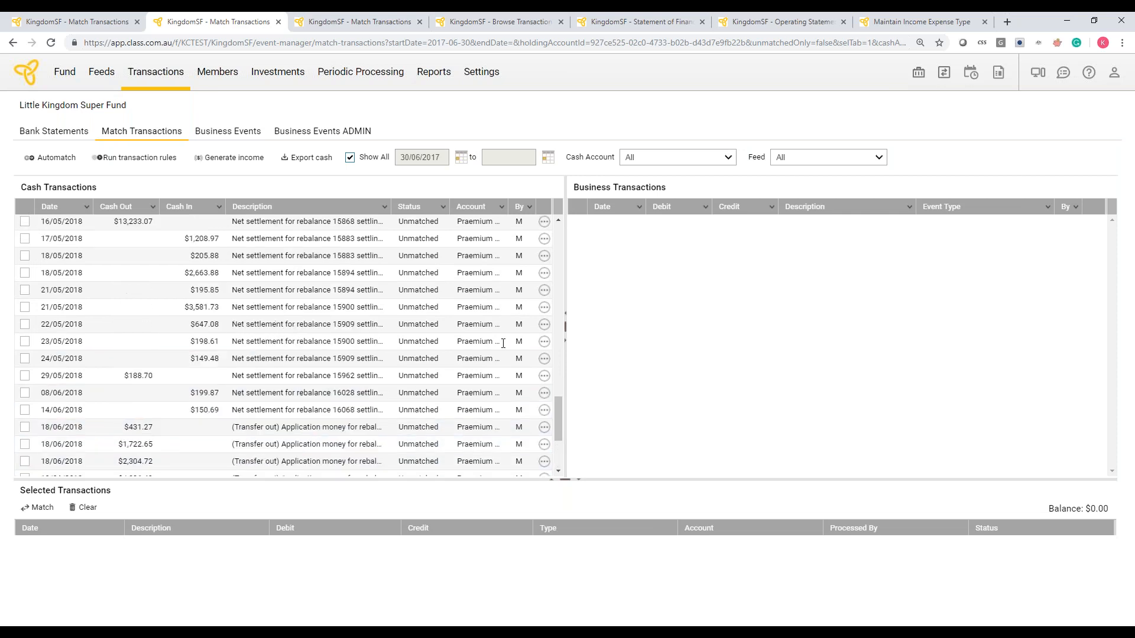
pyautogui.scroll(8, 544, 417)
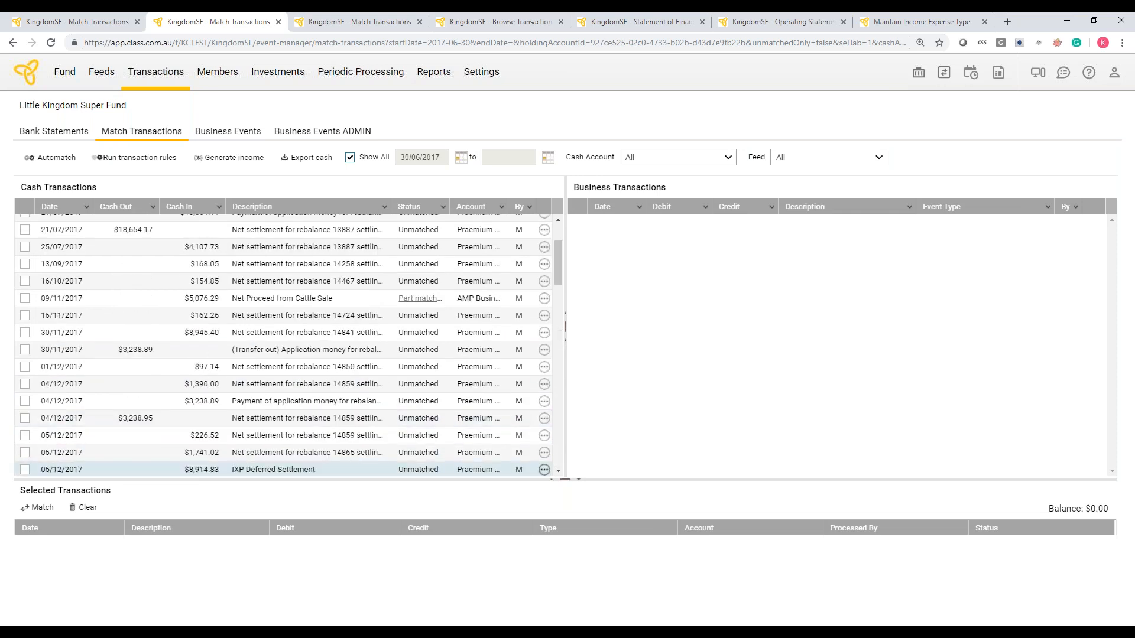
pyautogui.scroll(3, 544, 470)
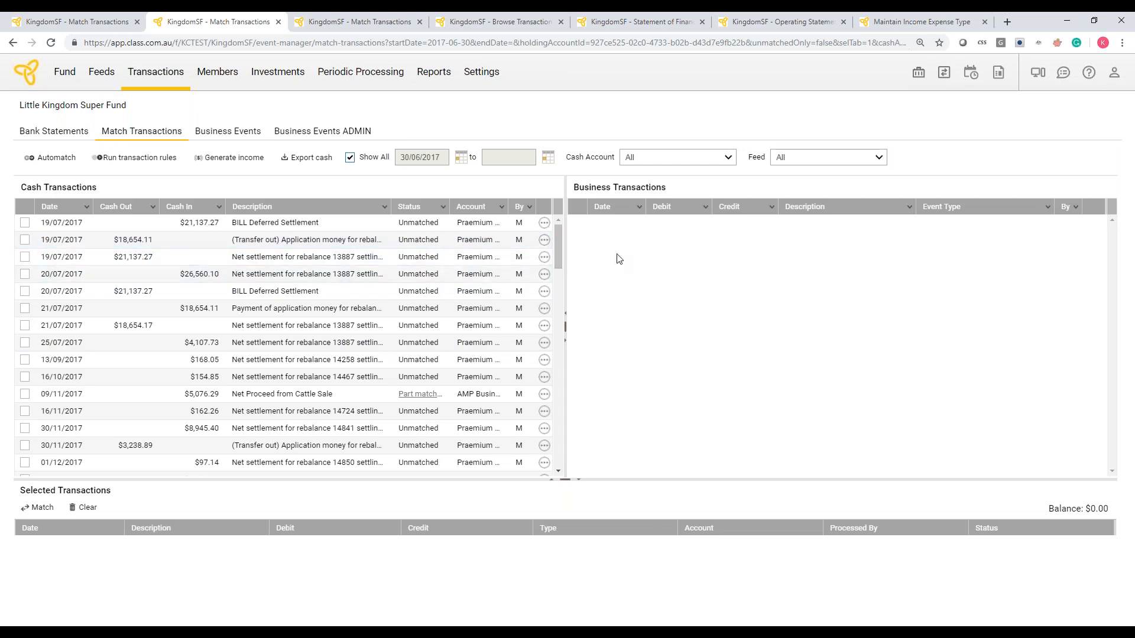
pyautogui.click(202, 210)
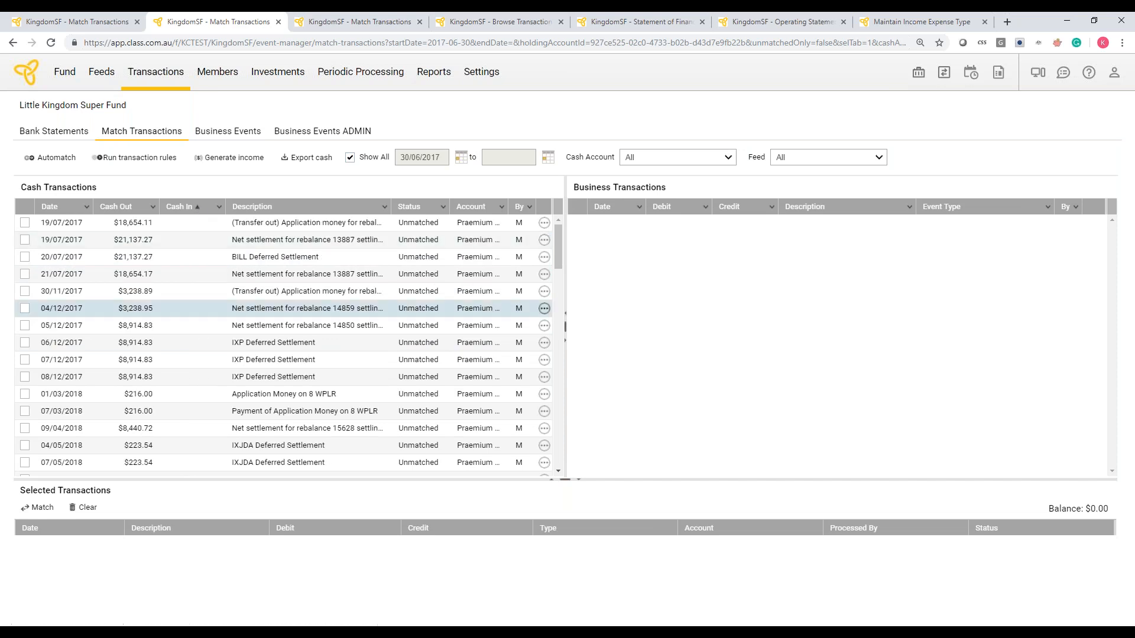
pyautogui.click(184, 205)
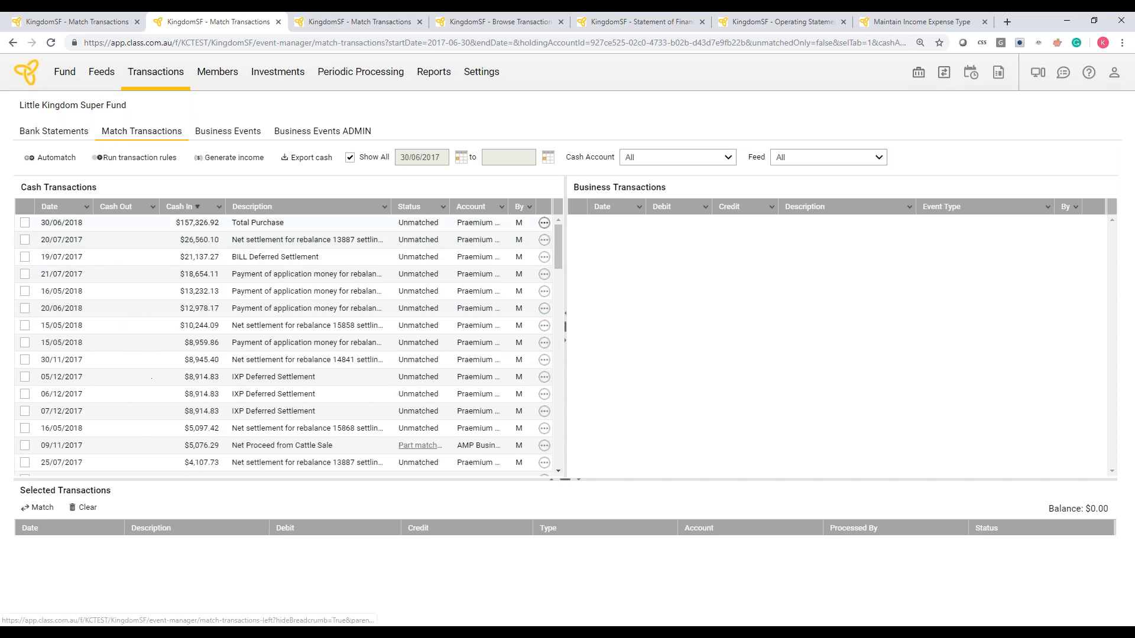
pyautogui.click(24, 223)
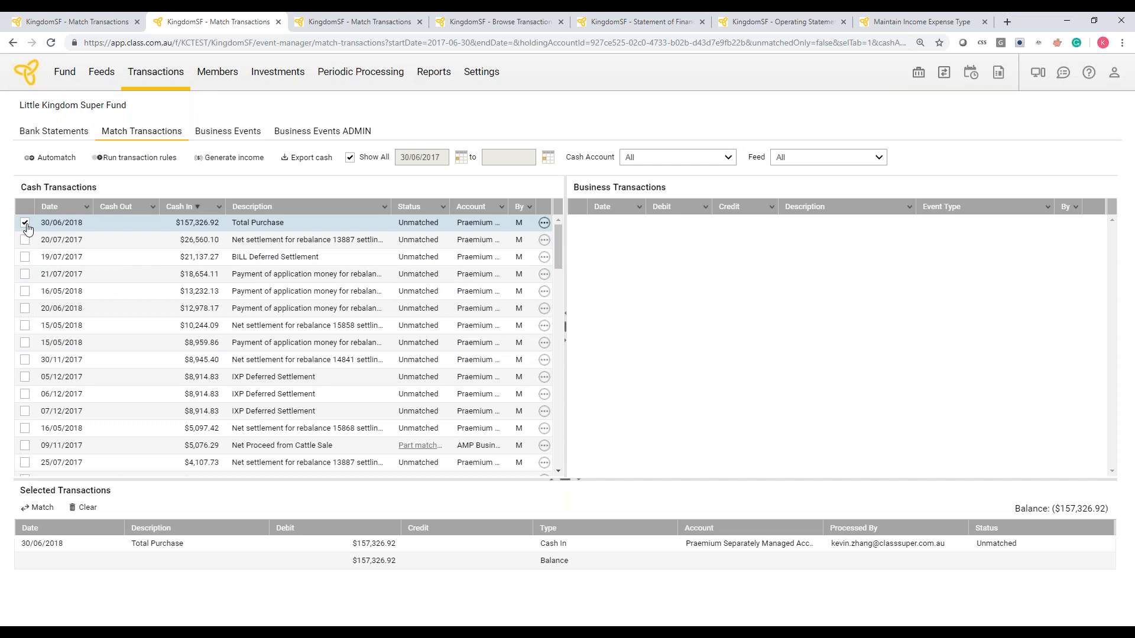
# Step: Sort the cash transactions by Cash Out, largest first, and add the entries from $27,330.28 down to the 04/05/2018 IXJDA Deferred Settlement, leaving Total Sales out
pyautogui.click(137, 207)
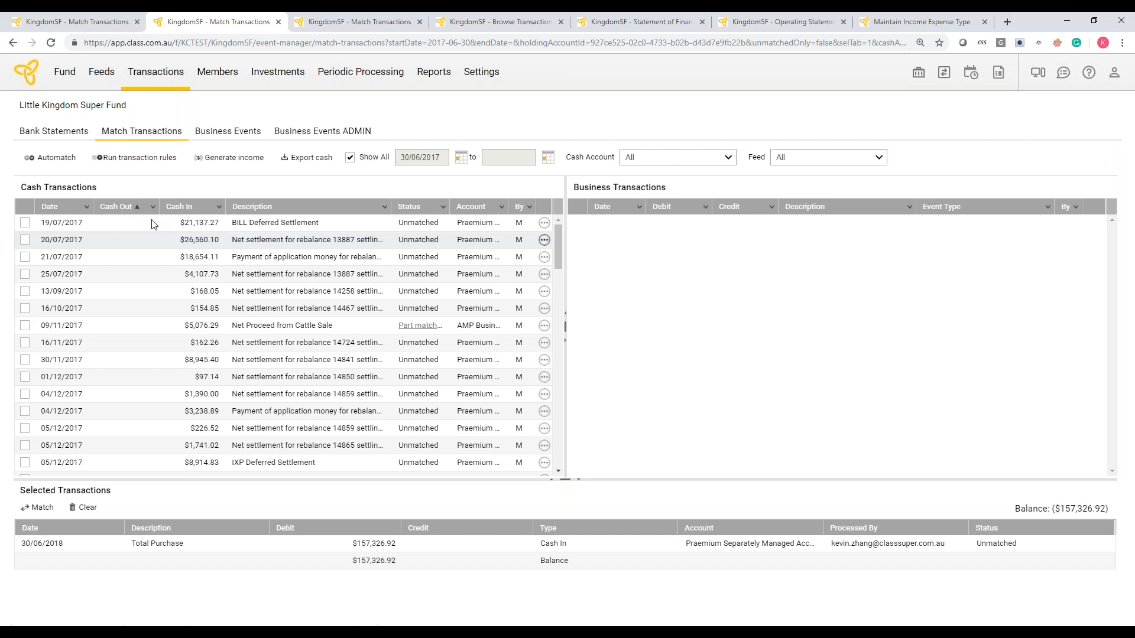
pyautogui.click(126, 207)
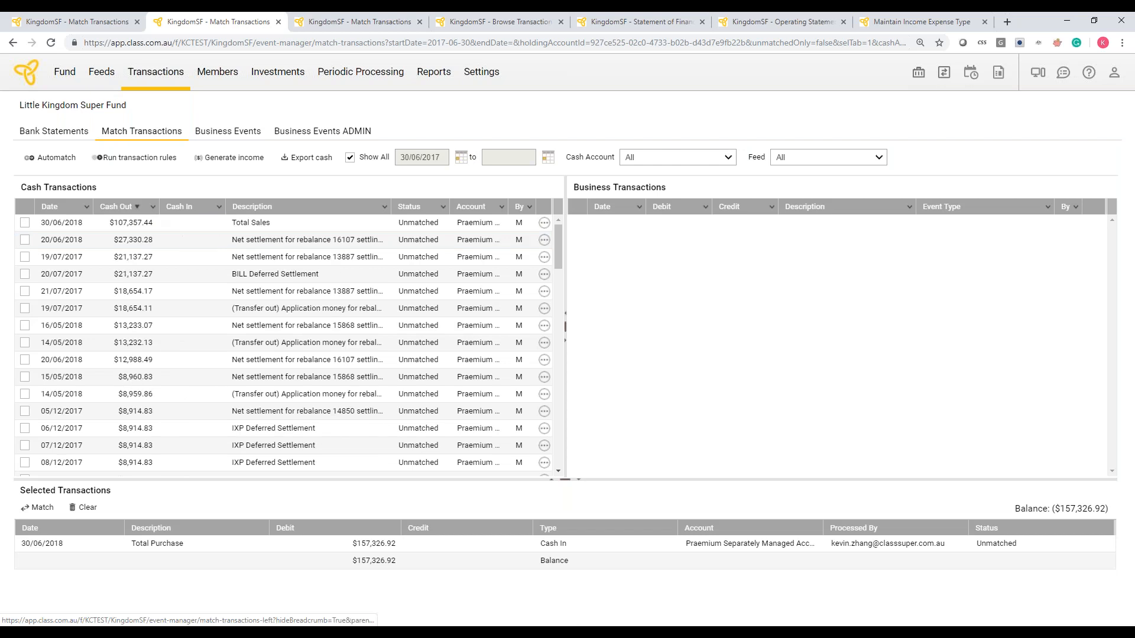
pyautogui.click(24, 242)
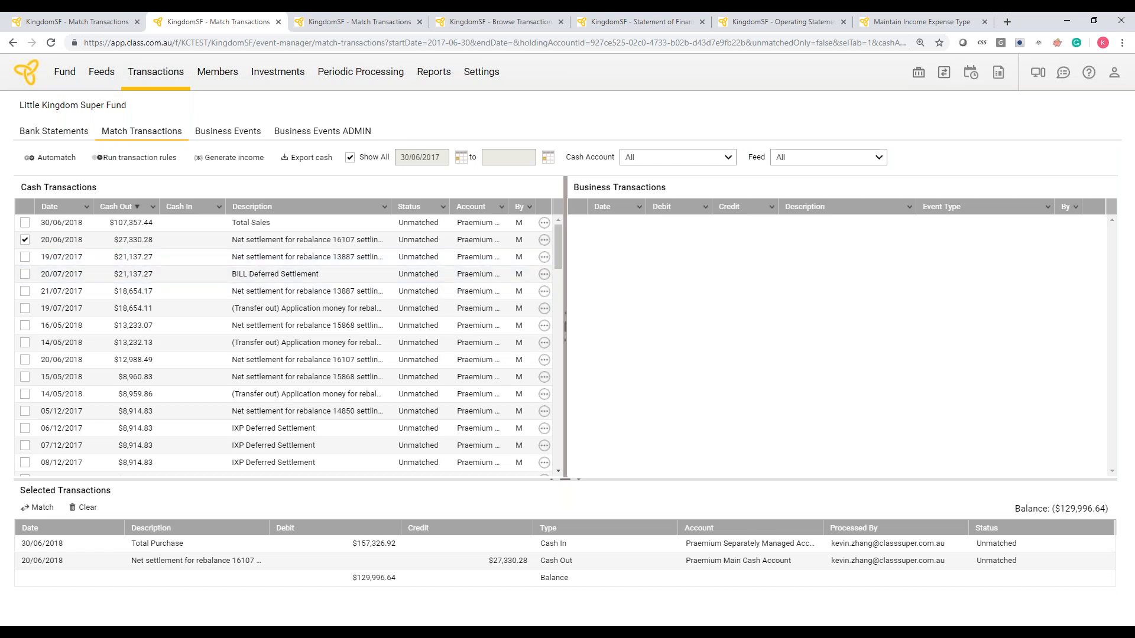
pyautogui.scroll(-2, 559, 251)
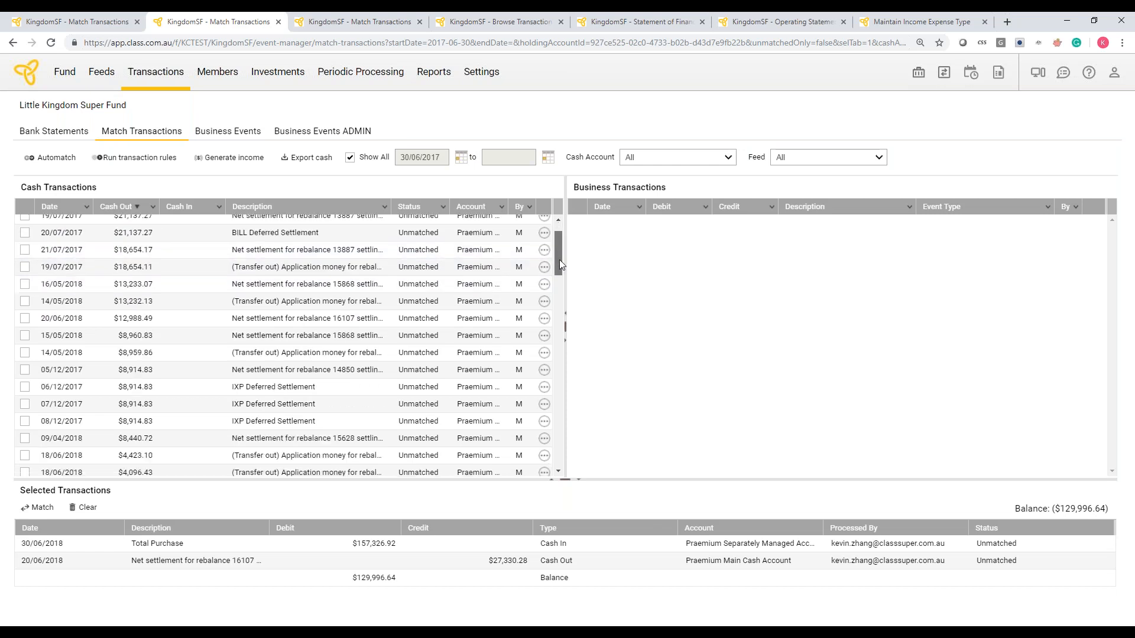
pyautogui.moveTo(559, 260); pyautogui.dragTo(556, 291)
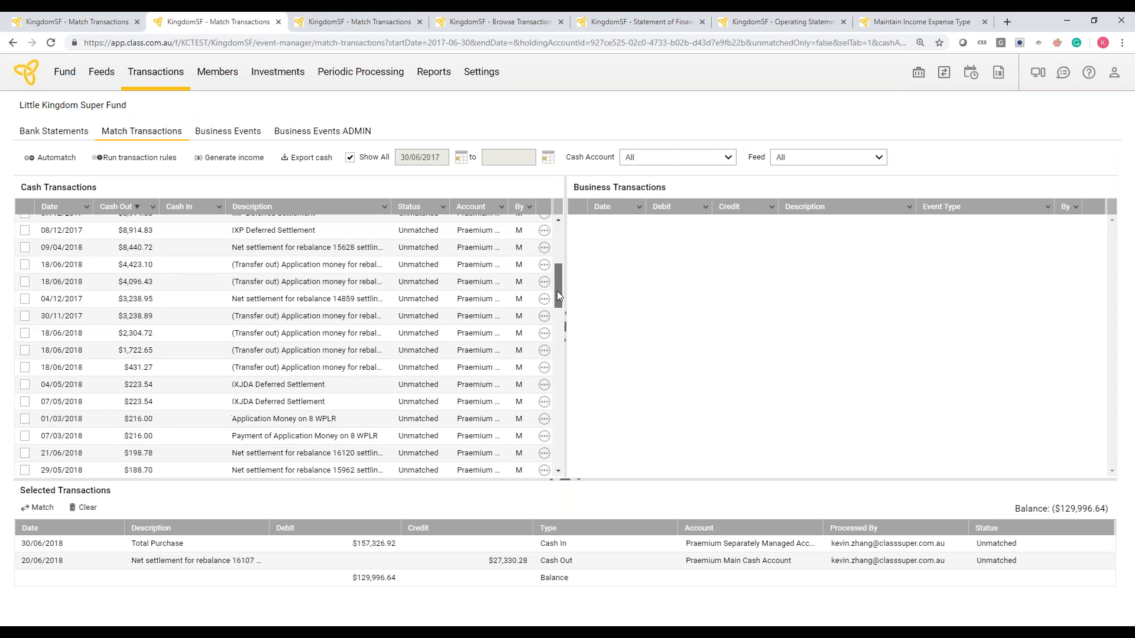
pyautogui.keyDown('shift'); pyautogui.click(24, 350); pyautogui.keyUp('shift')
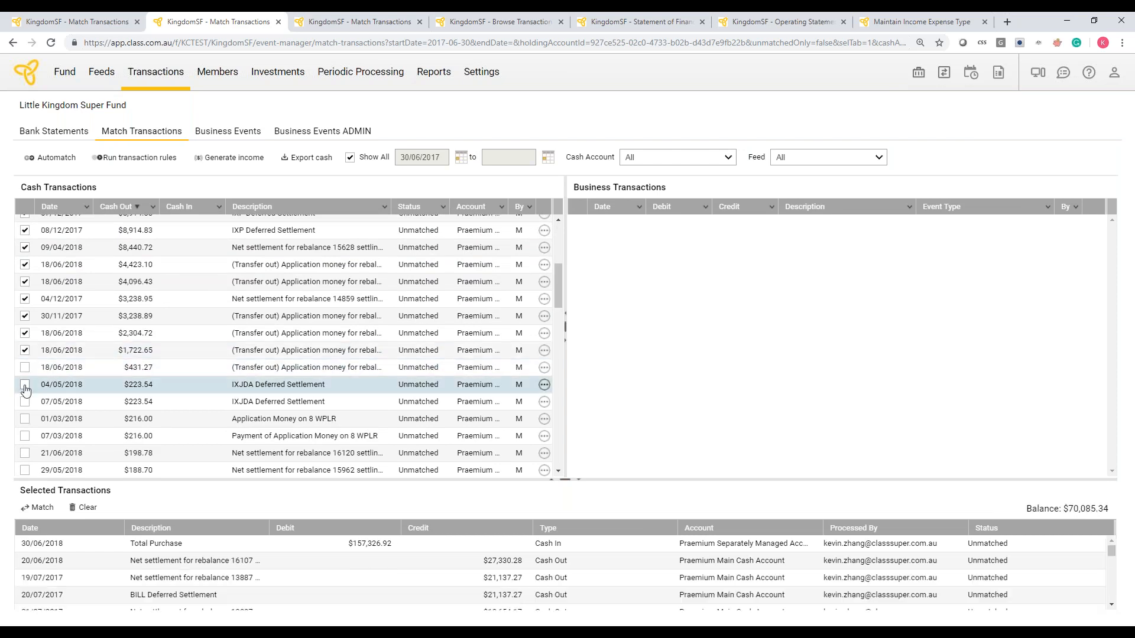
pyautogui.keyDown('shift'); pyautogui.click(25, 387); pyautogui.keyUp('shift')
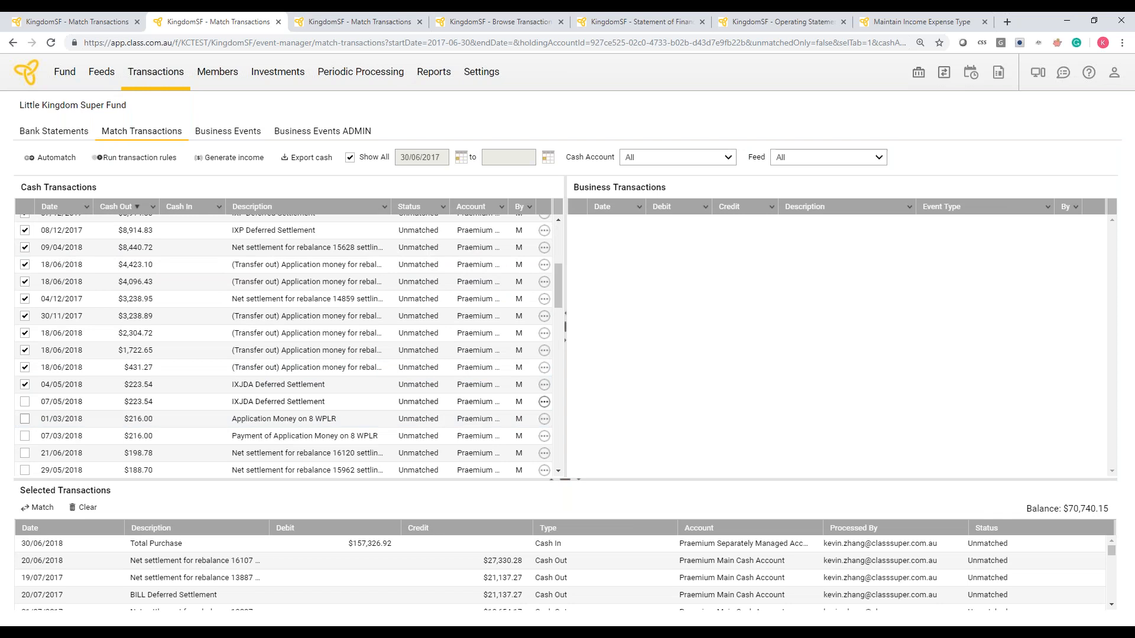
# Step: Add the remaining cash-out entries from the 07/05/2018 IXJDA Deferred Settlement down to $188.70, and match them all with Total Purchase
pyautogui.click(24, 402)
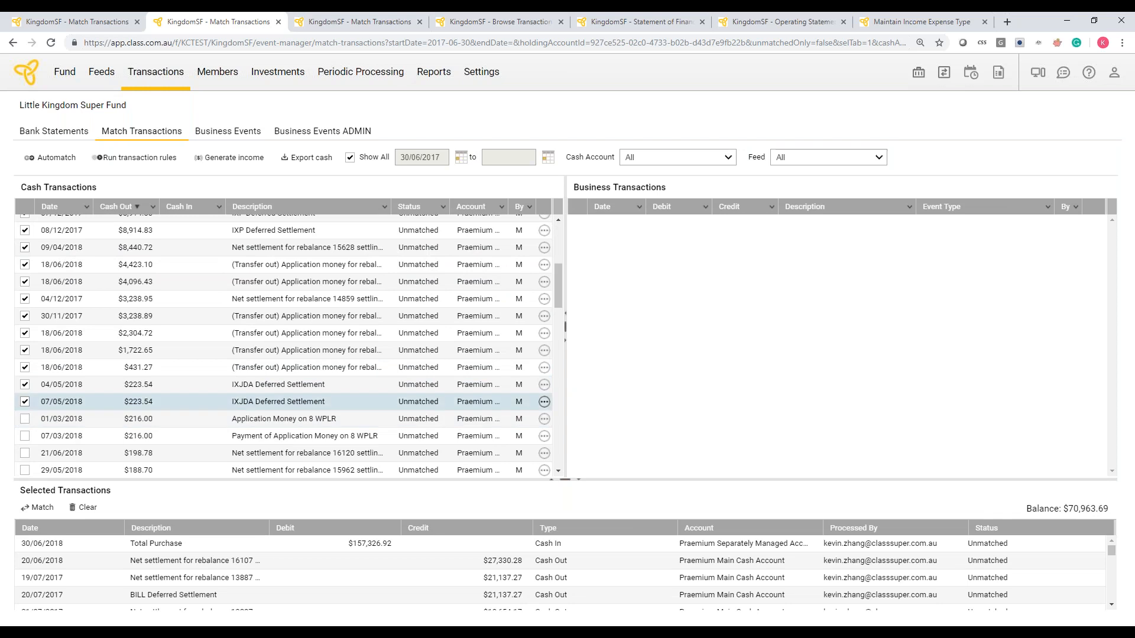
pyautogui.click(24, 419)
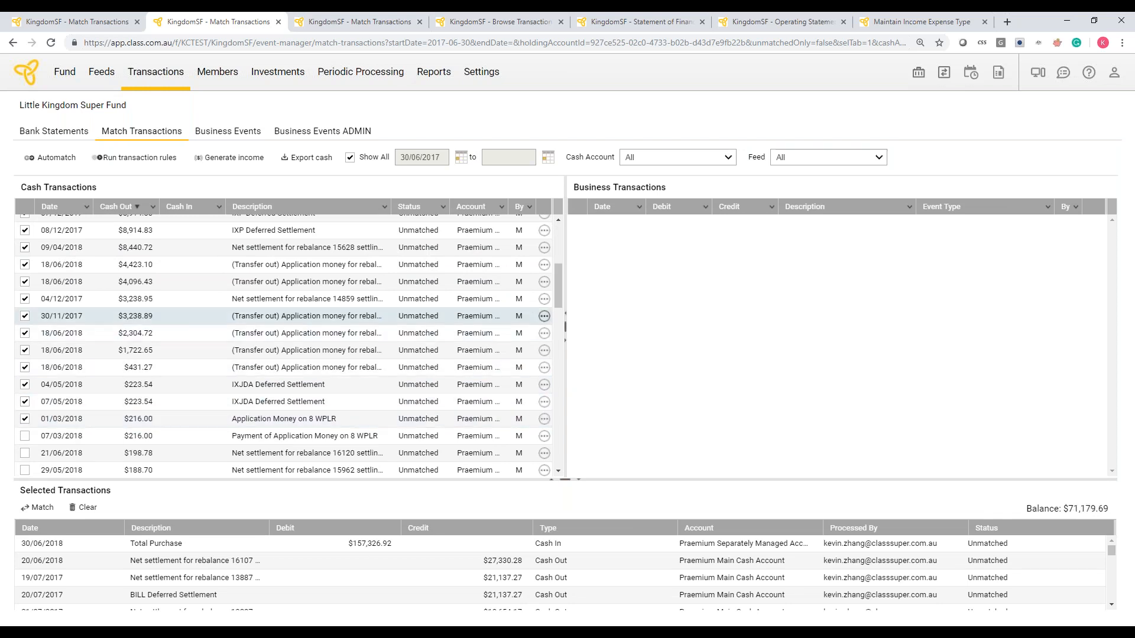
pyautogui.moveTo(557, 301); pyautogui.dragTo(558, 321)
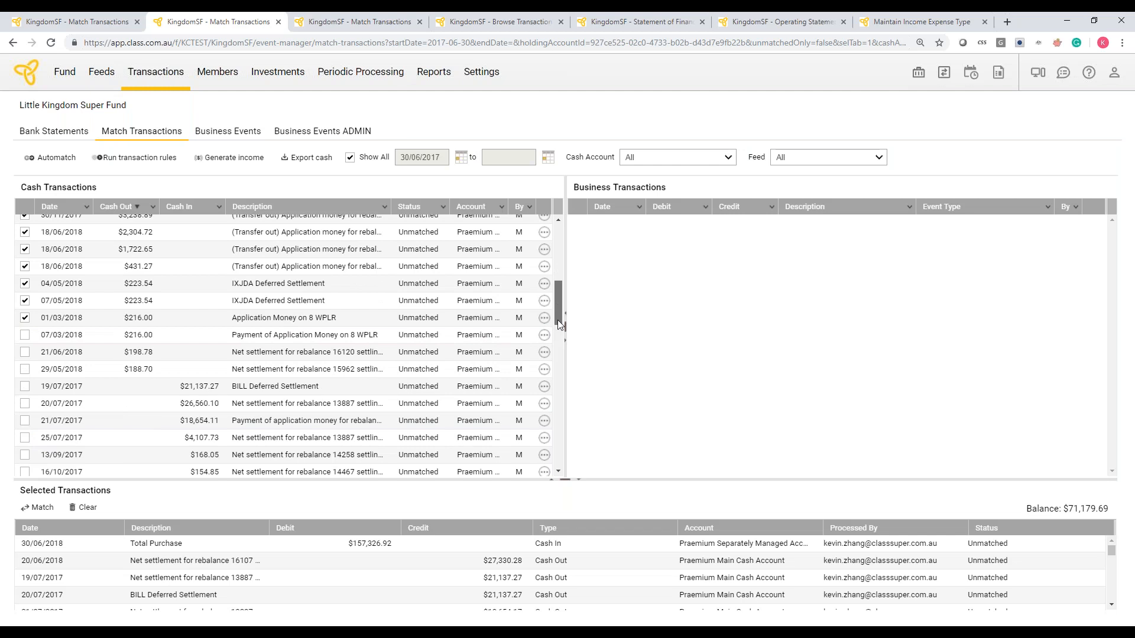
pyautogui.click(24, 358)
pyautogui.click(25, 341)
pyautogui.click(24, 324)
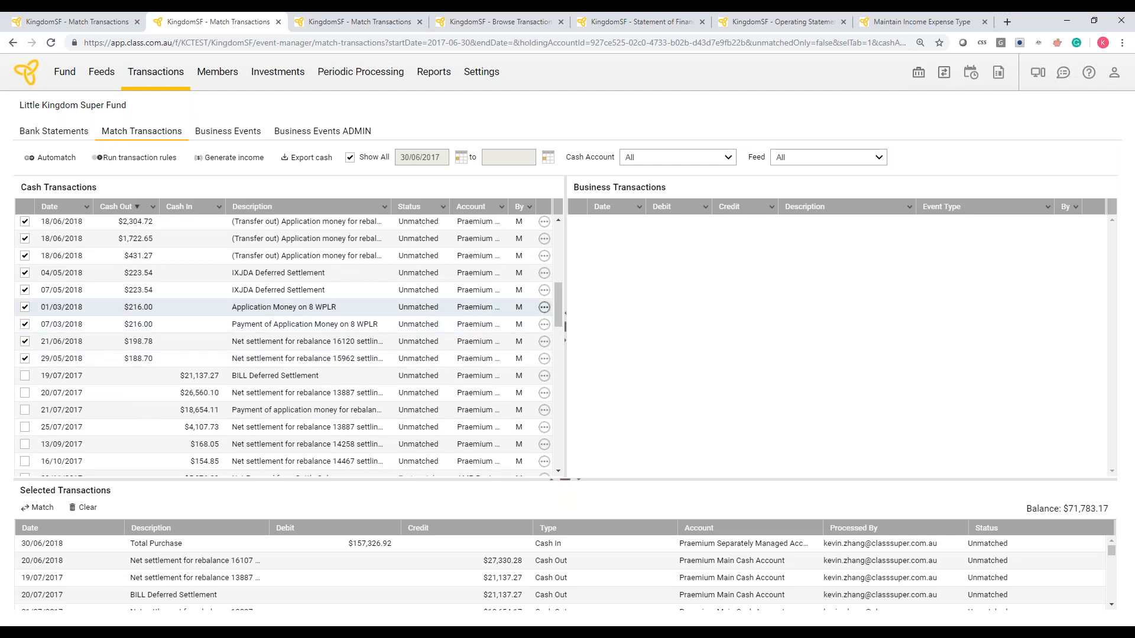
pyautogui.moveTo(554, 303); pyautogui.dragTo(530, 332)
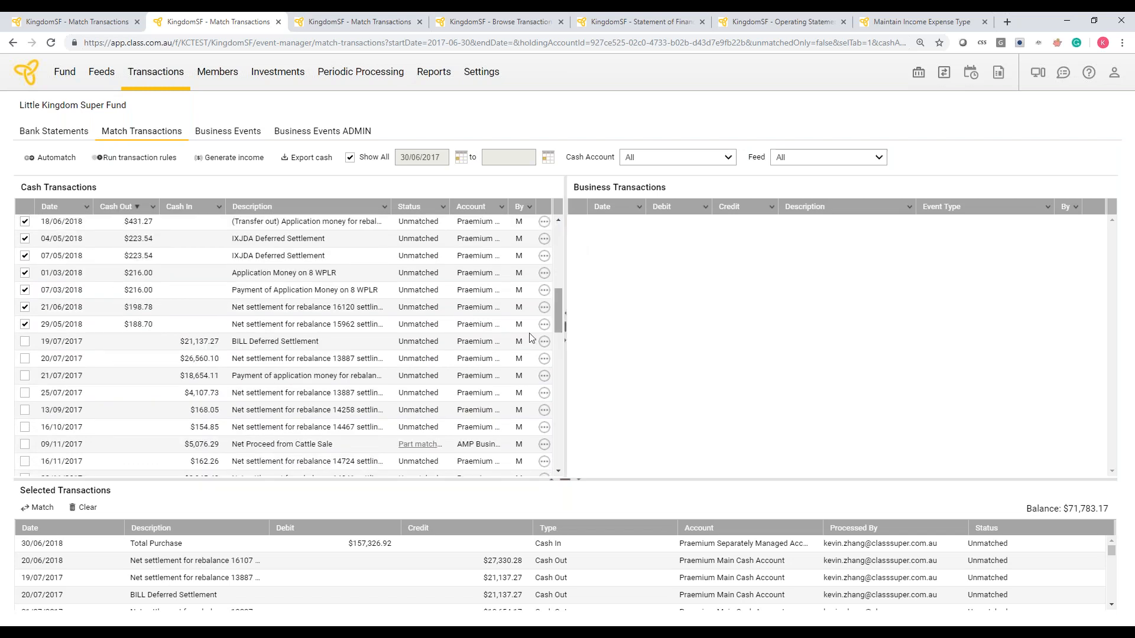
pyautogui.click(47, 513)
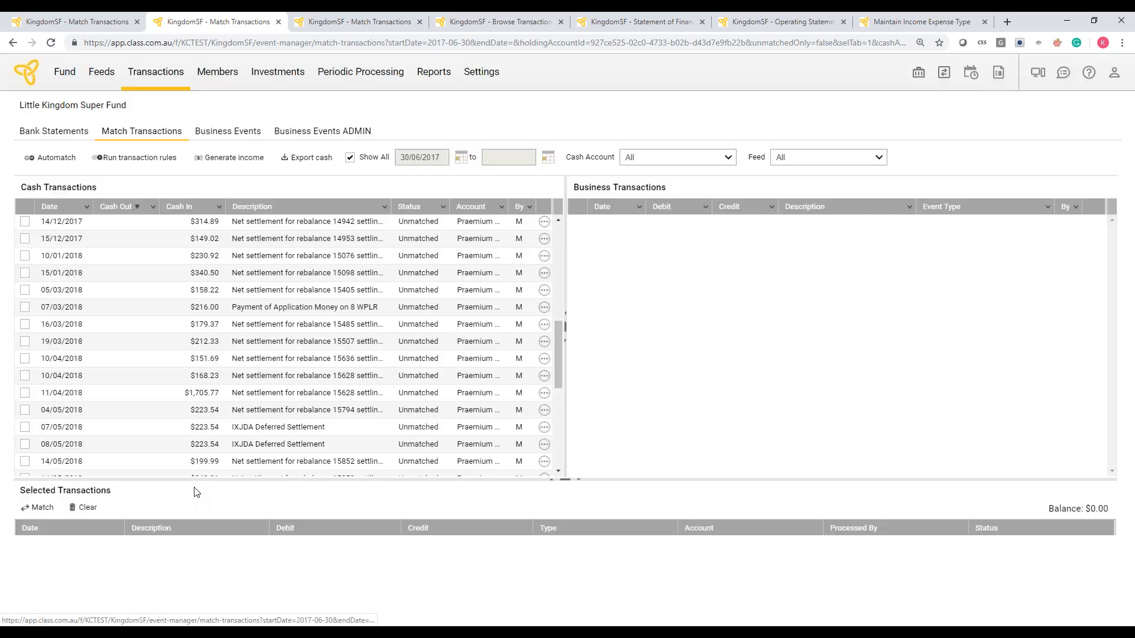
# Step: Select the Total Sales entry dated 30/06/2018 together with the cash-in entries from 19/07/2017 to 16/10/2017
pyautogui.scroll(2, 284, 442)
pyautogui.scroll(4, 284, 442)
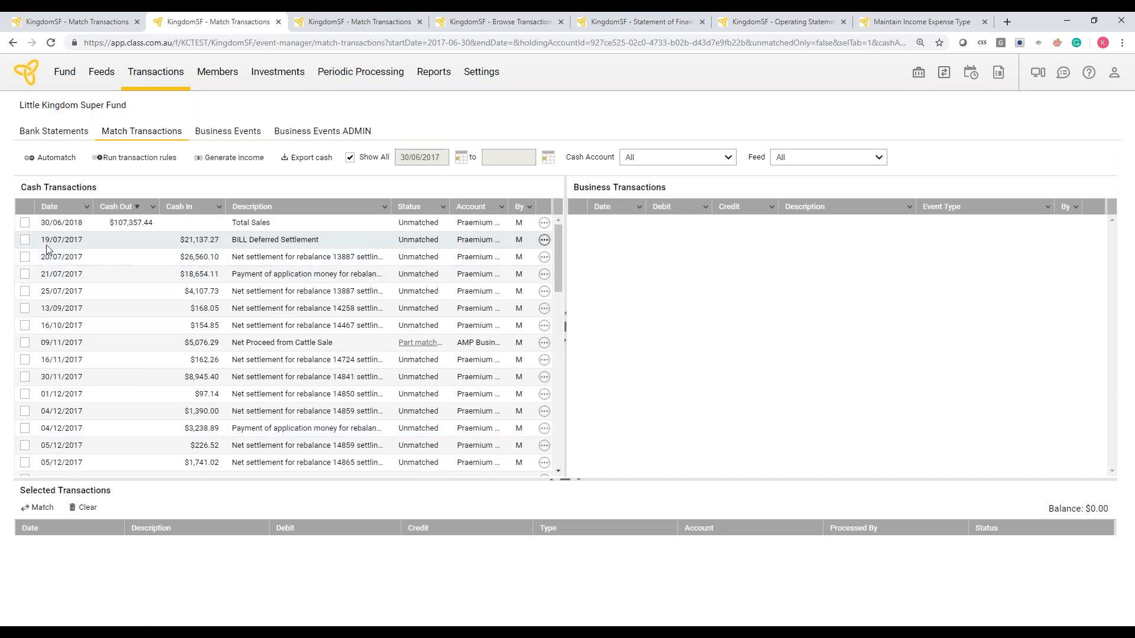
pyautogui.click(25, 227)
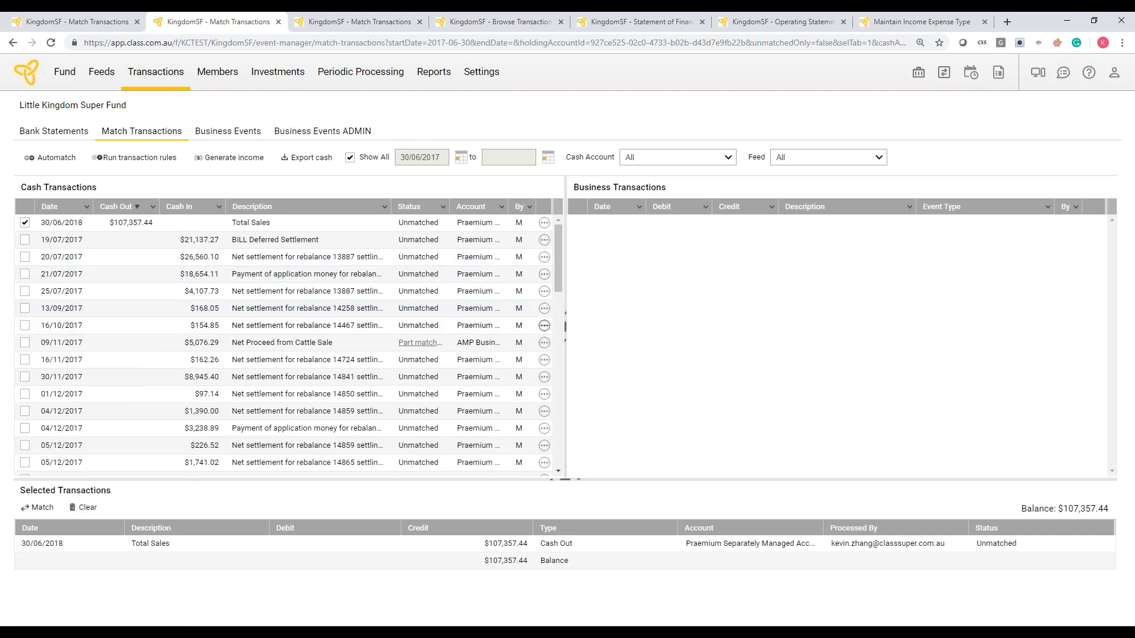
pyautogui.click(24, 241)
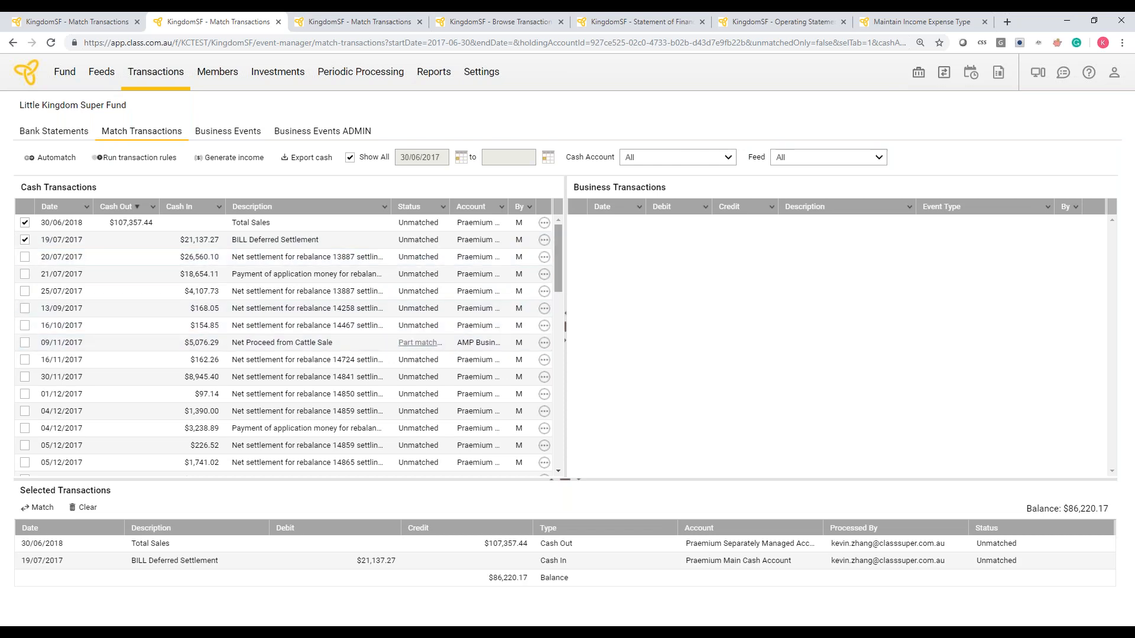
pyautogui.keyDown('shift'); pyautogui.click(26, 351); pyautogui.keyUp('shift')
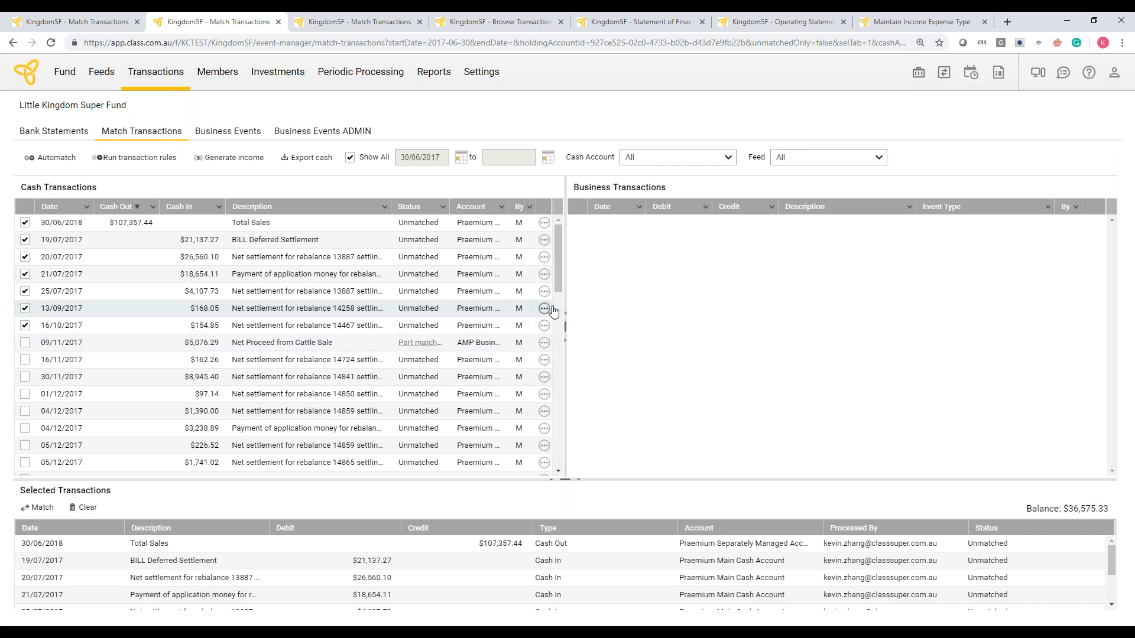
pyautogui.moveTo(555, 283); pyautogui.dragTo(407, 492)
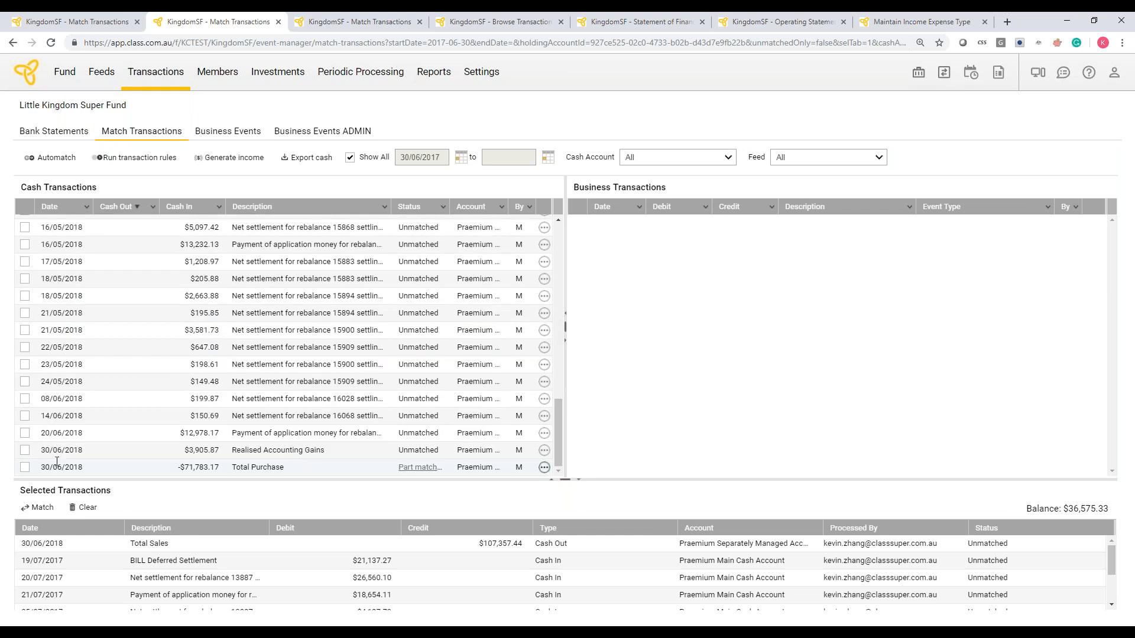
pyautogui.keyDown('shift'); pyautogui.click(25, 437); pyautogui.keyUp('shift')
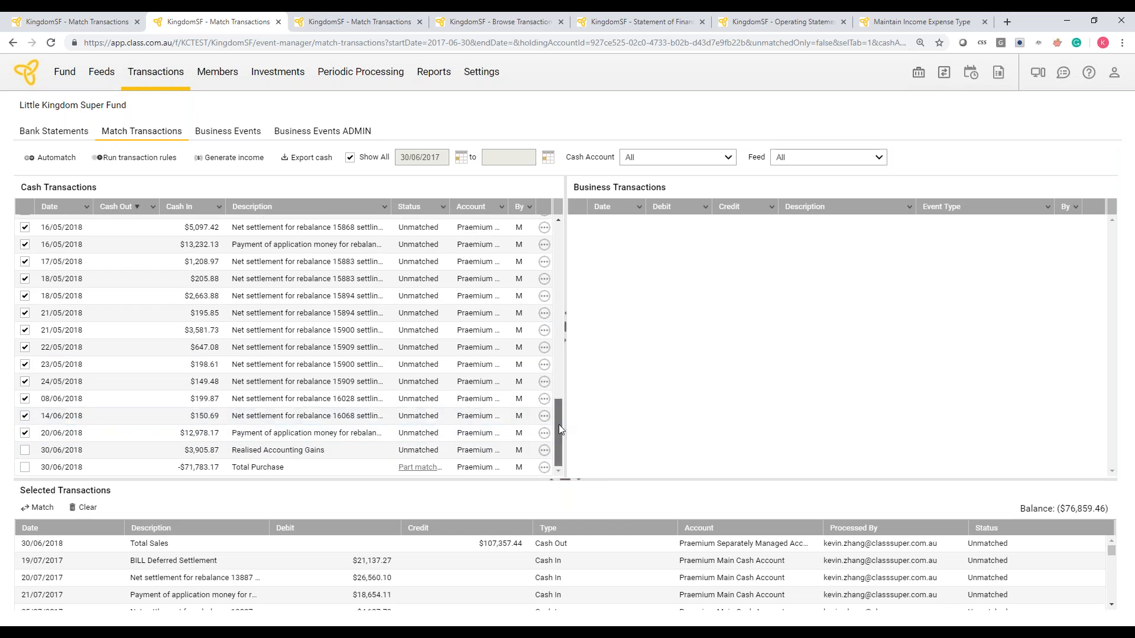
pyautogui.moveTo(559, 424); pyautogui.dragTo(564, 261)
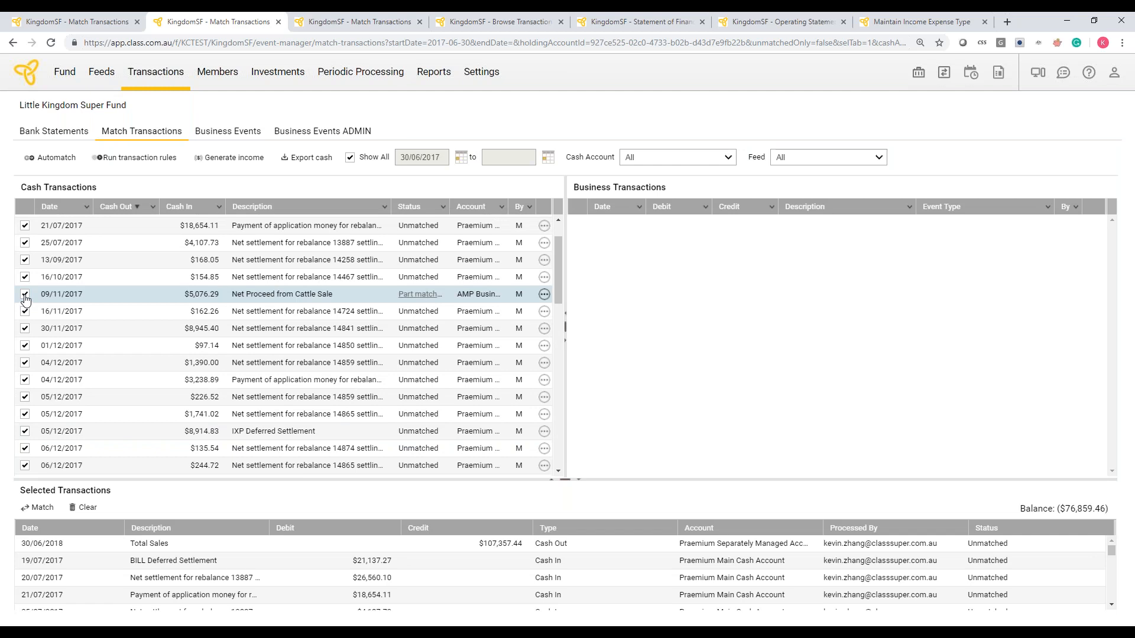
pyautogui.keyDown('shift'); pyautogui.click(25, 294); pyautogui.keyUp('shift')
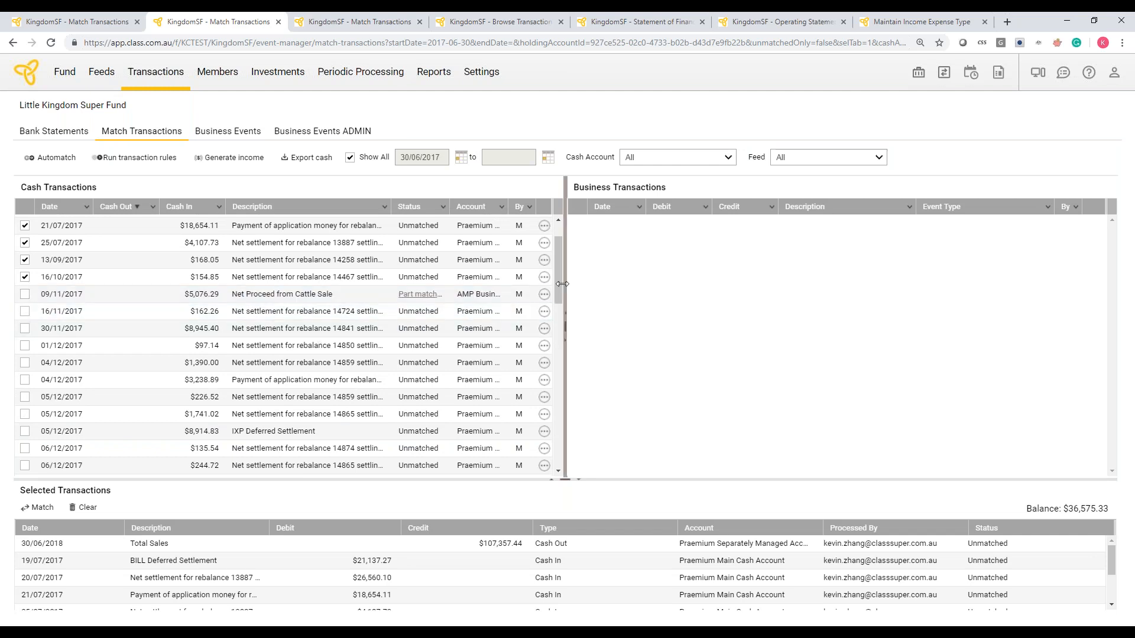
# Step: Add the remaining cash-in entries through 20/06/2018, exclude Net Proceed from Cattle Sale, and match the selection with Total Sales
pyautogui.scroll(-7, 559, 310)
pyautogui.scroll(-5, 560, 406)
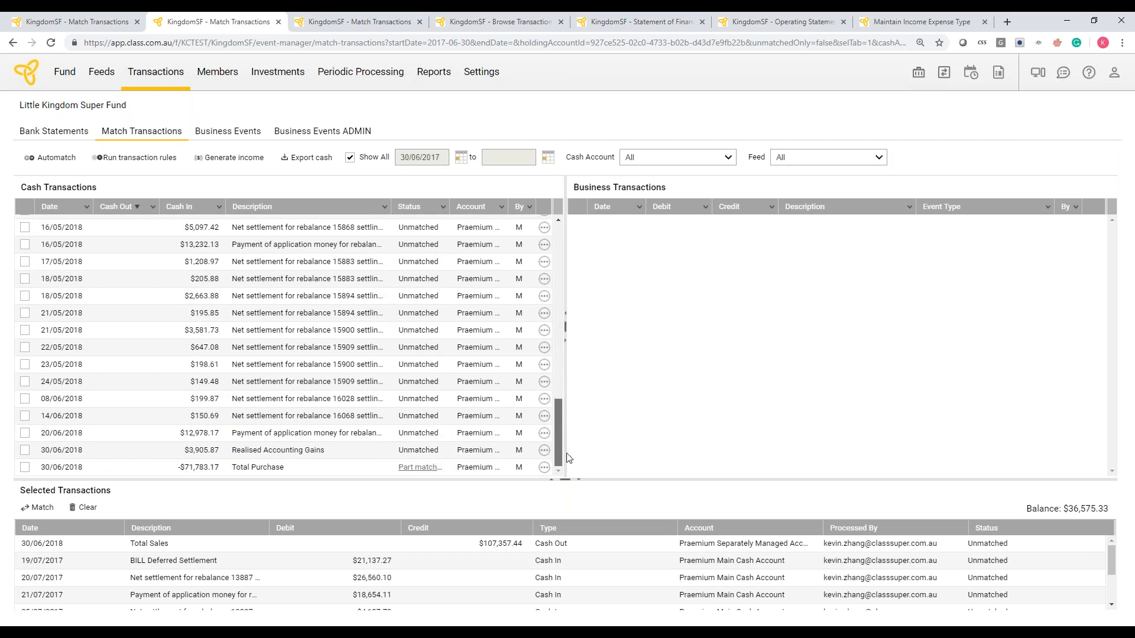
pyautogui.keyDown('shift'); pyautogui.click(24, 433); pyautogui.keyUp('shift')
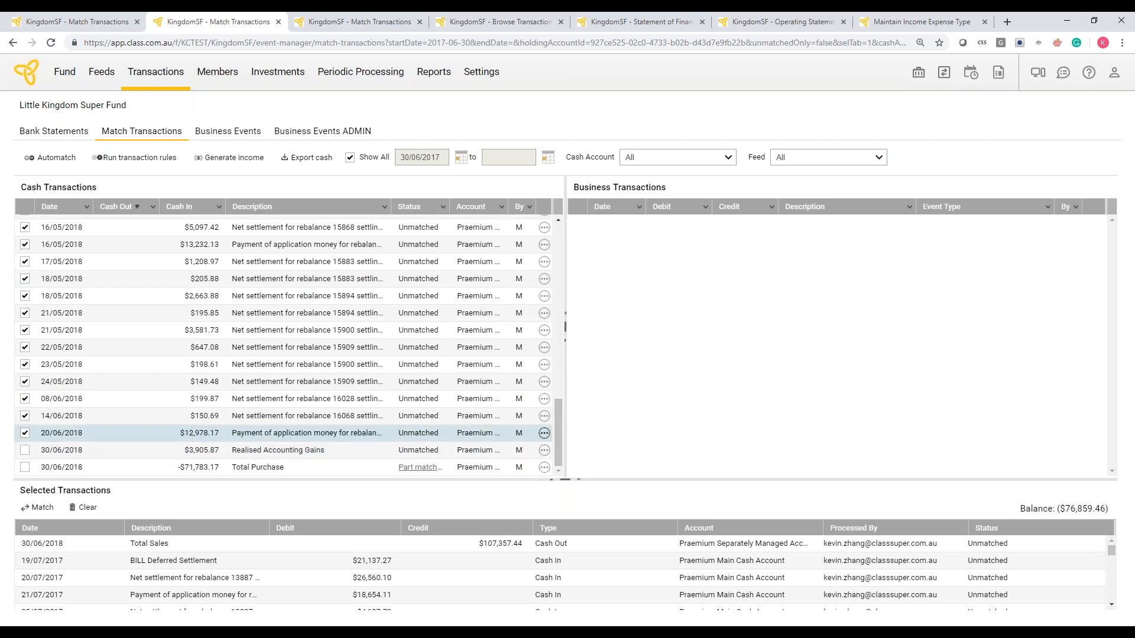
pyautogui.moveTo(558, 428); pyautogui.dragTo(578, 267)
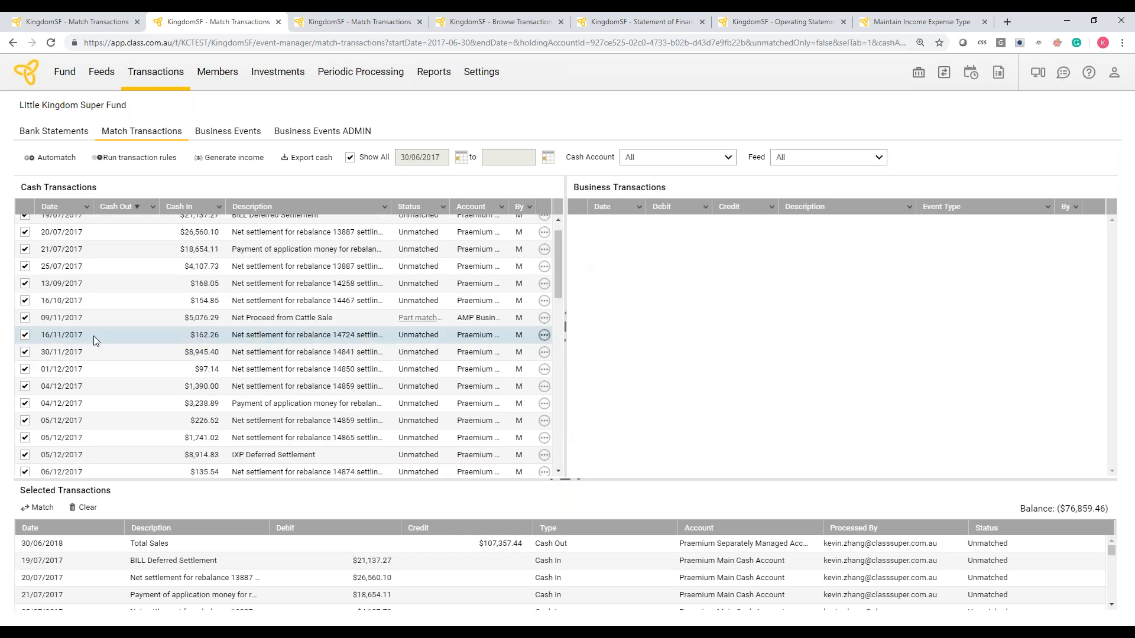
pyautogui.click(26, 319)
pyautogui.click(52, 513)
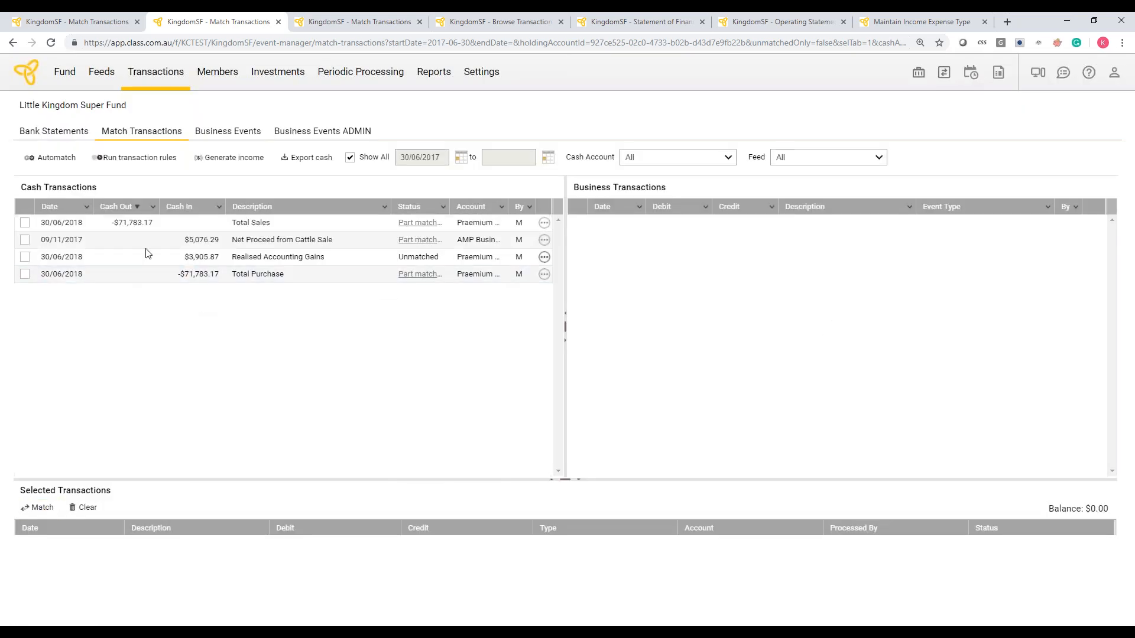
# Step: Select the part-matched Total Sales and Total Purchase entries dated 30/06/2018 and match them against each other
pyautogui.click(37, 224)
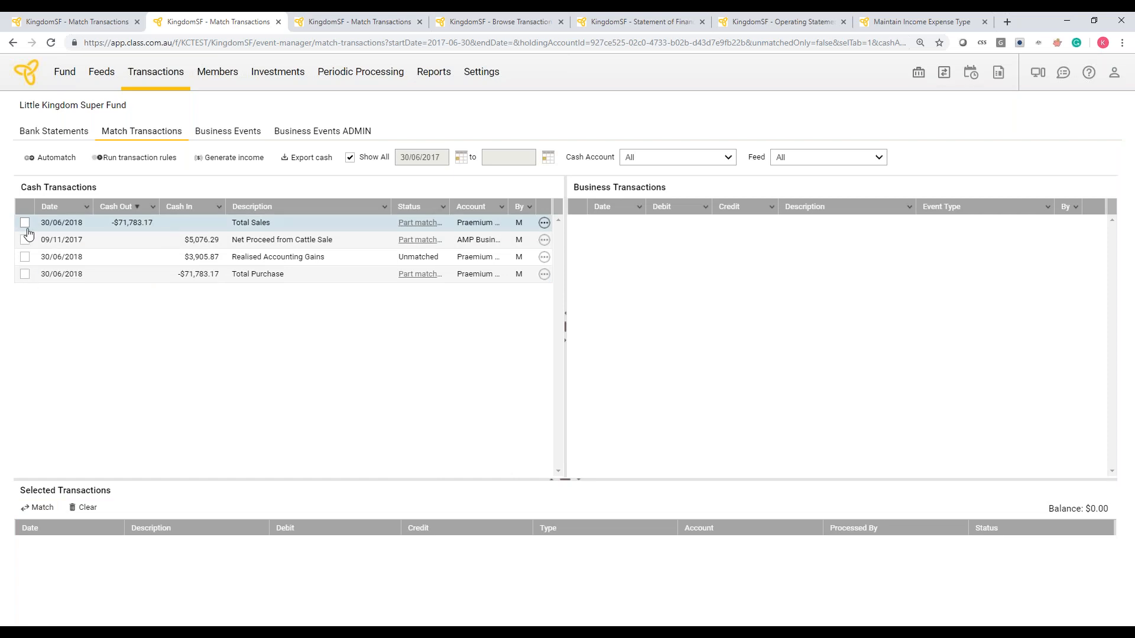
pyautogui.click(26, 224)
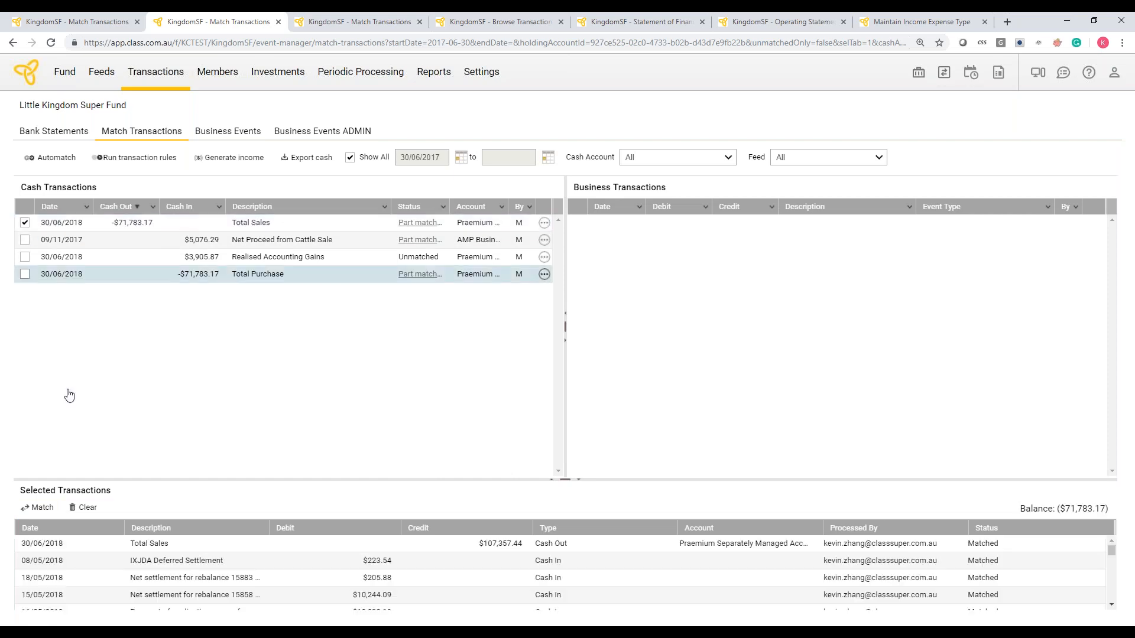
pyautogui.click(25, 274)
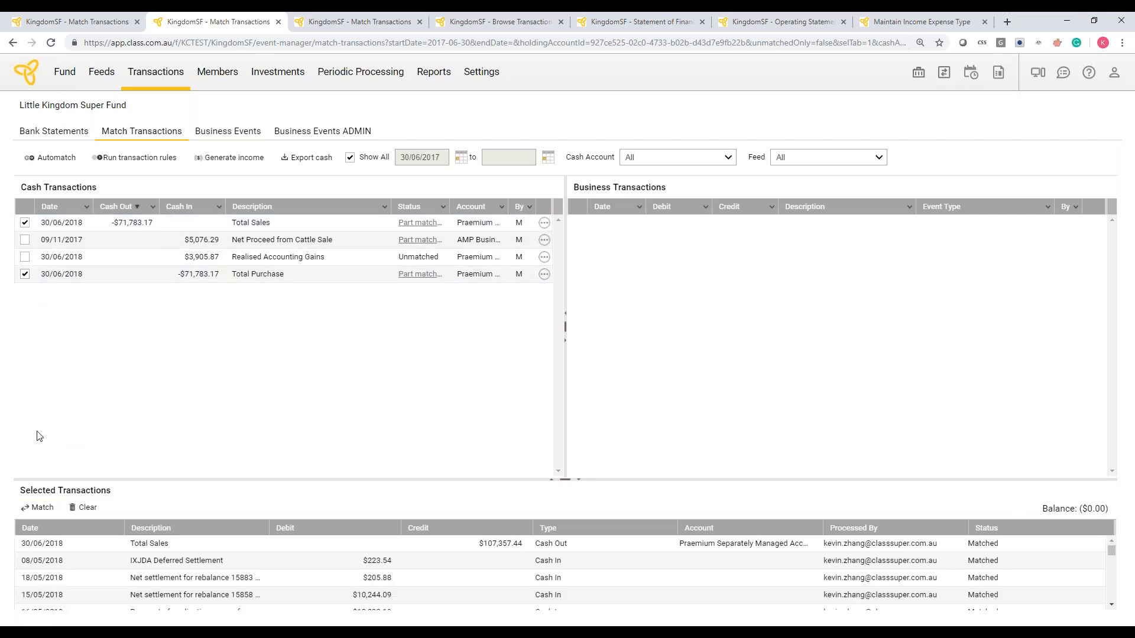
pyautogui.click(39, 508)
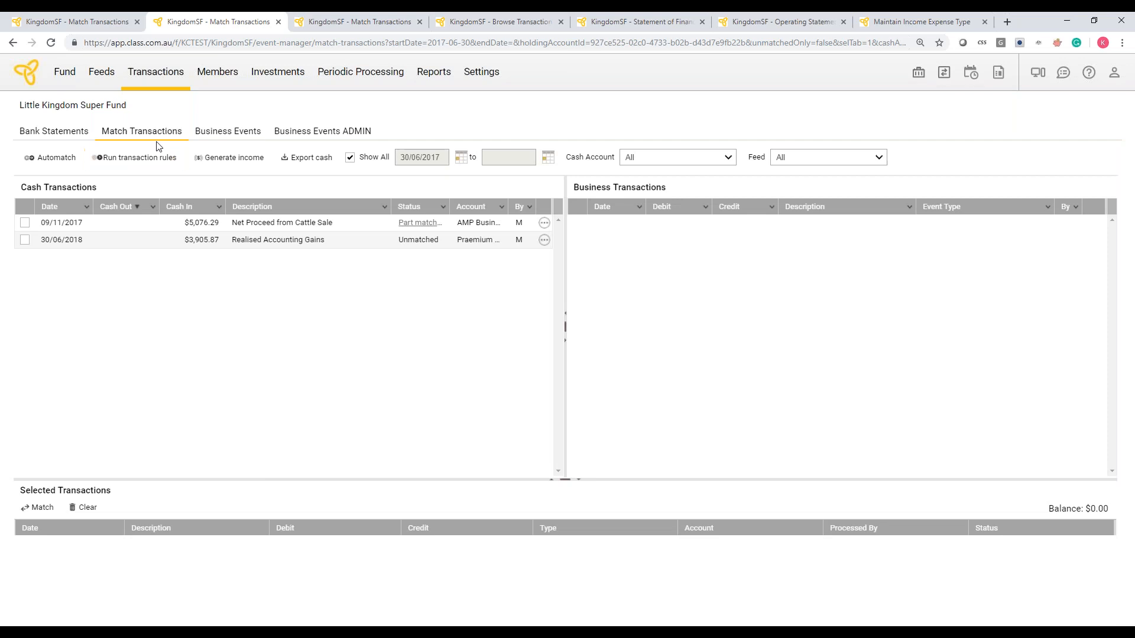
# Step: Open the bank statement of the Praemium Main Cash Account, sort it by Match Summary and review how the transactions are matched
pyautogui.click(82, 136)
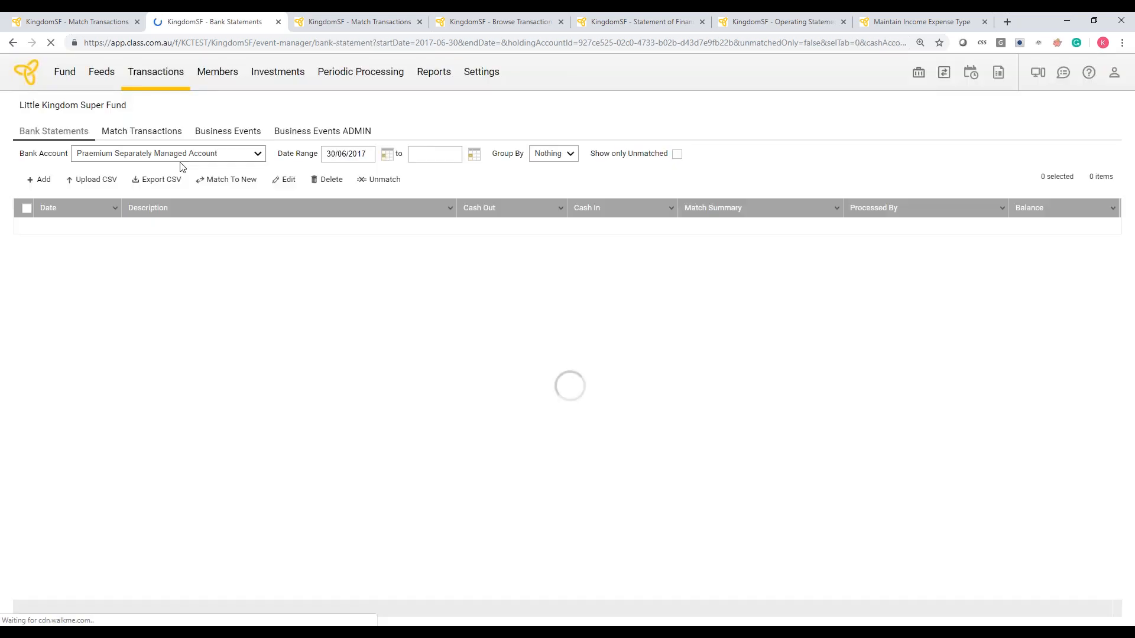
pyautogui.click(185, 157)
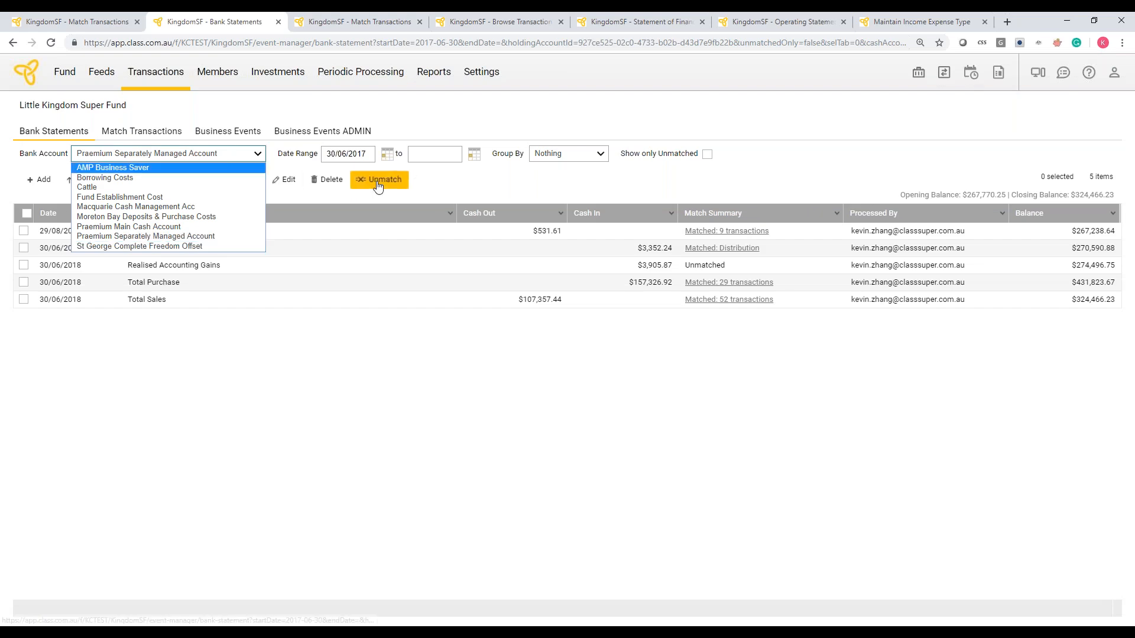
pyautogui.click(200, 225)
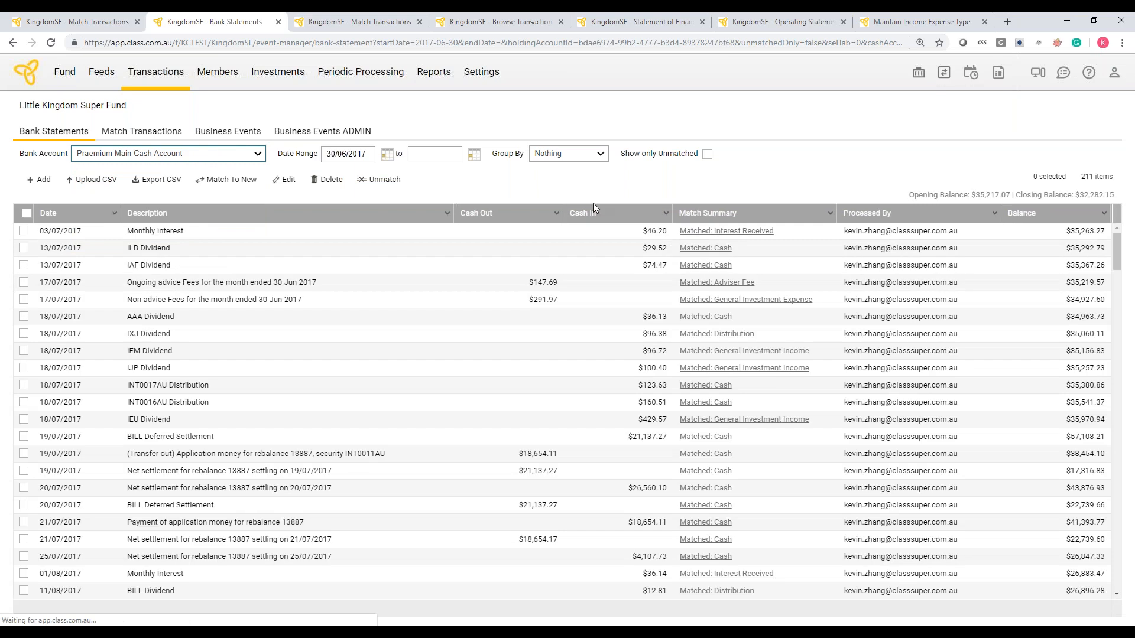
pyautogui.click(707, 213)
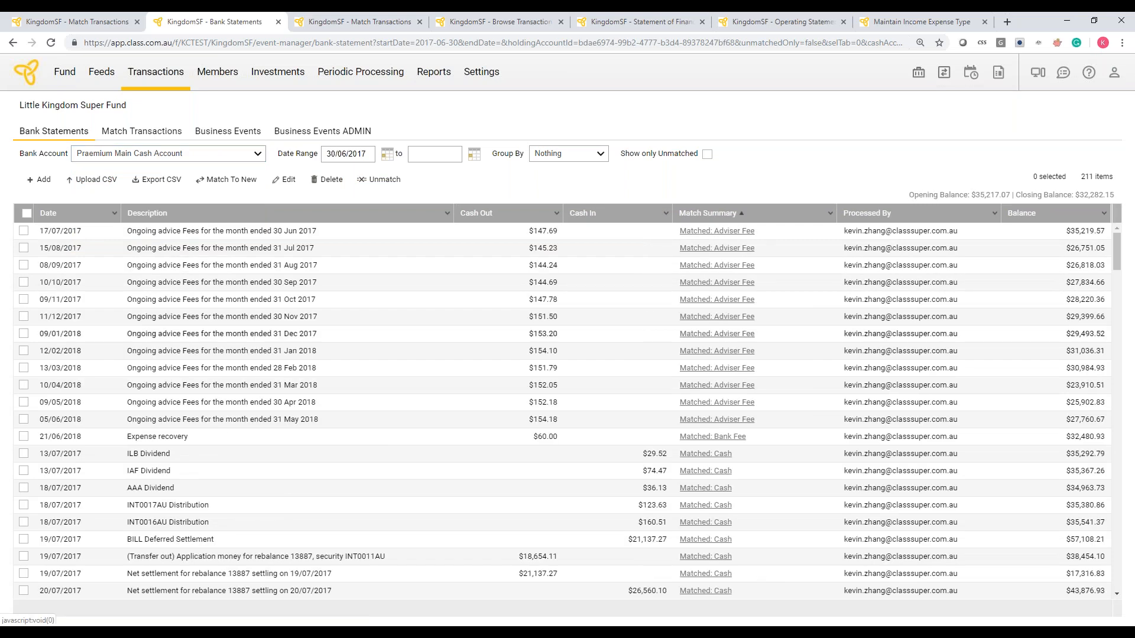
pyautogui.scroll(-12, 859, 366)
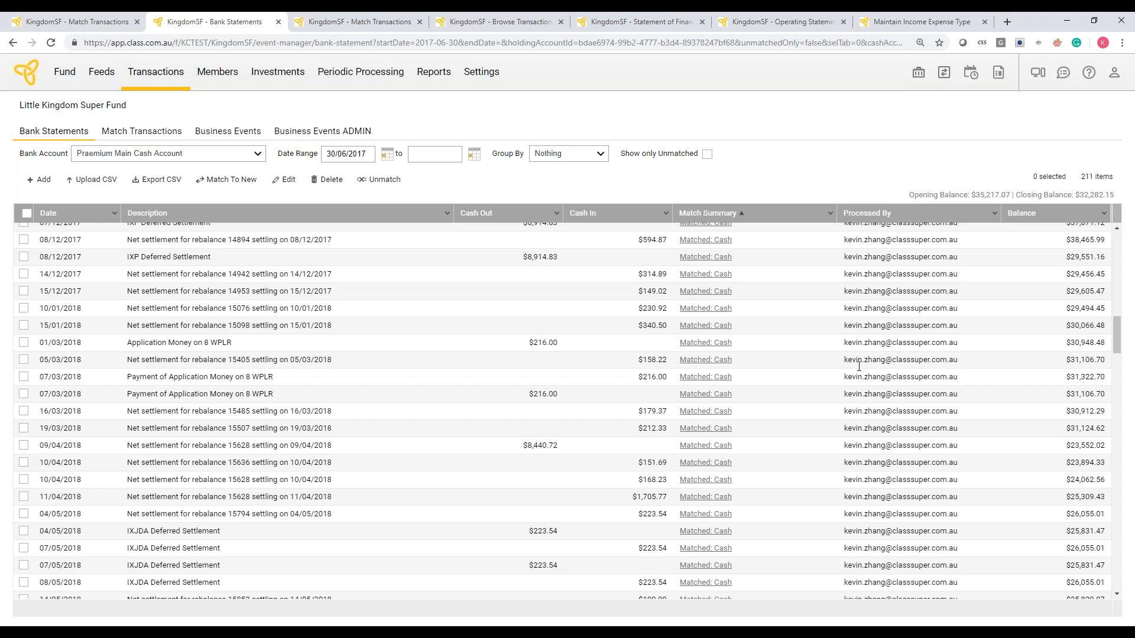
pyautogui.moveTo(1117, 346); pyautogui.dragTo(1118, 379)
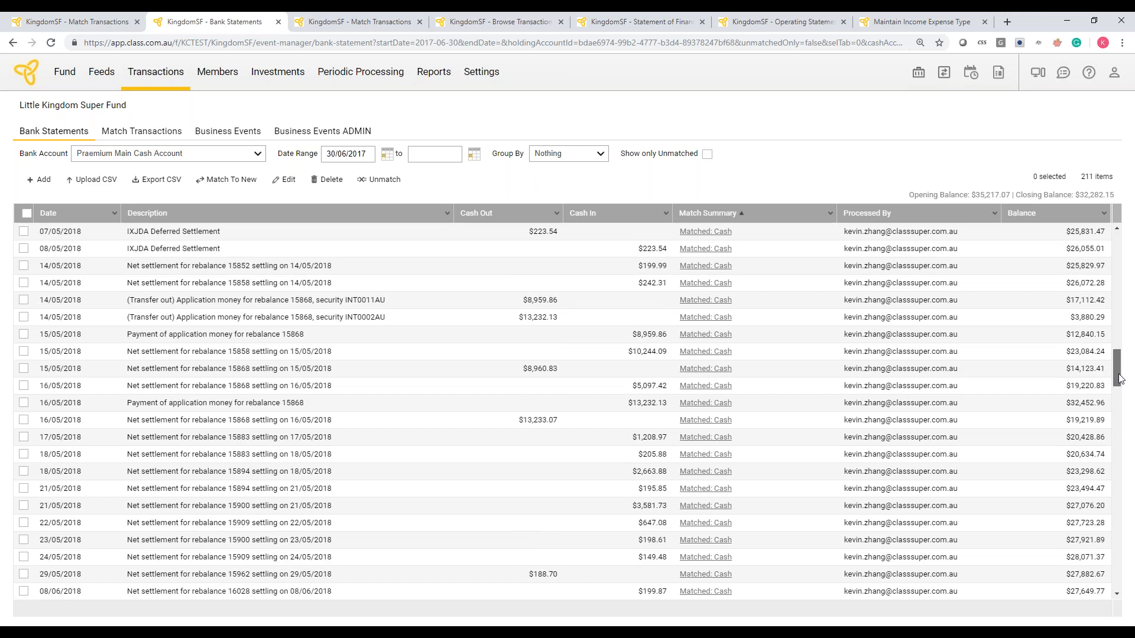
# Step: Find the incomplete Realised Accounting Gain/Loss event dated 30/06/2018 among the business events, submit it and close it
pyautogui.moveTo(1119, 379); pyautogui.dragTo(1116, 254)
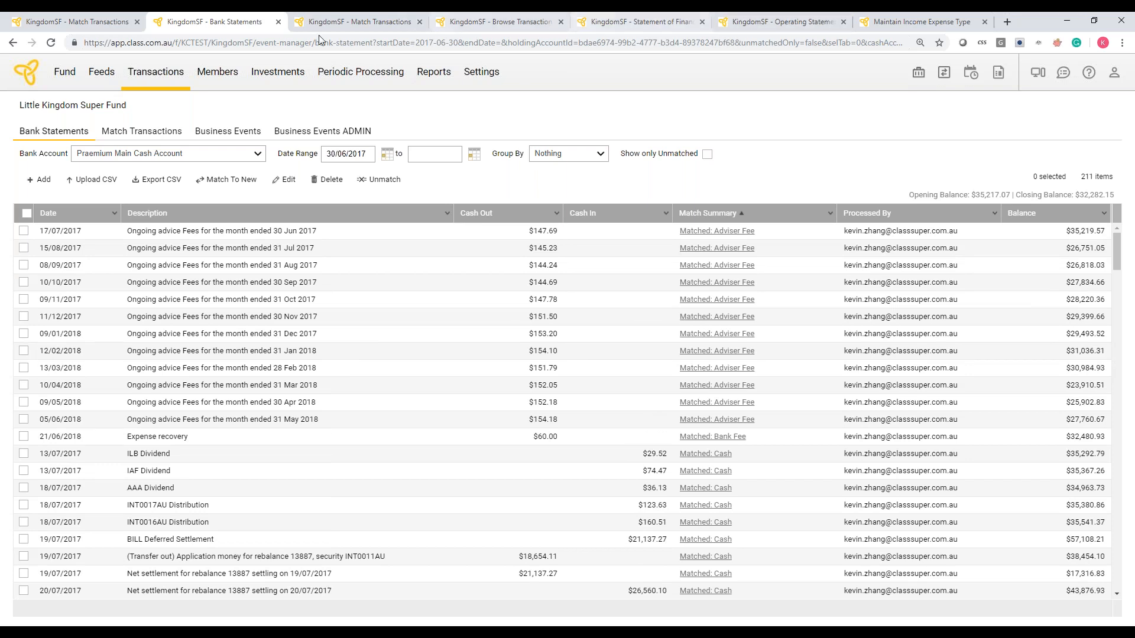
pyautogui.click(135, 141)
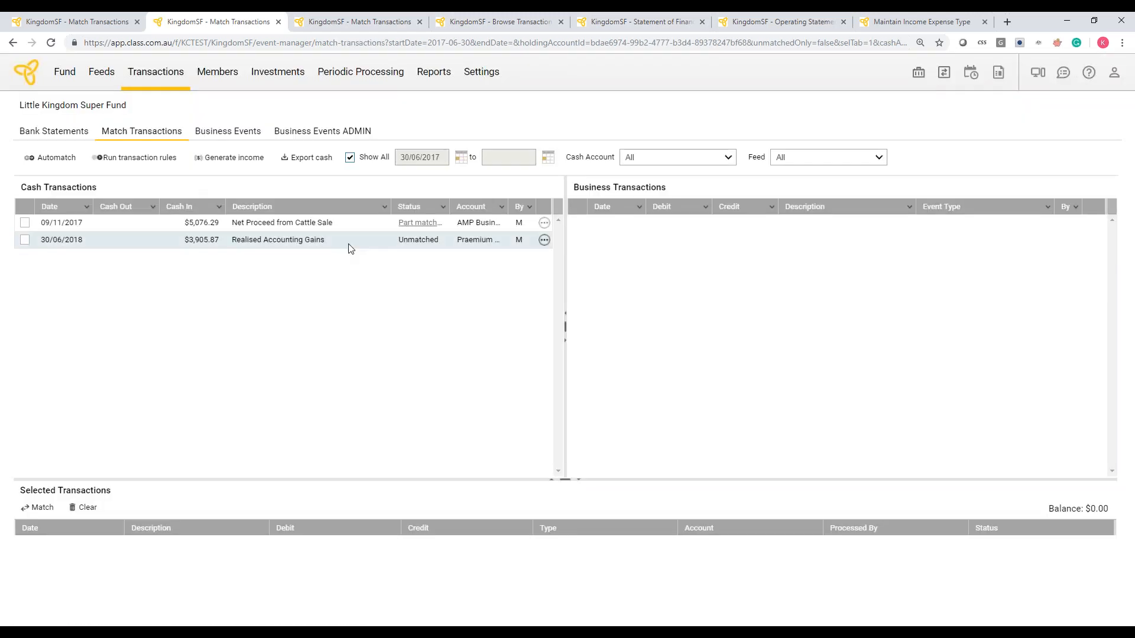
pyautogui.click(221, 142)
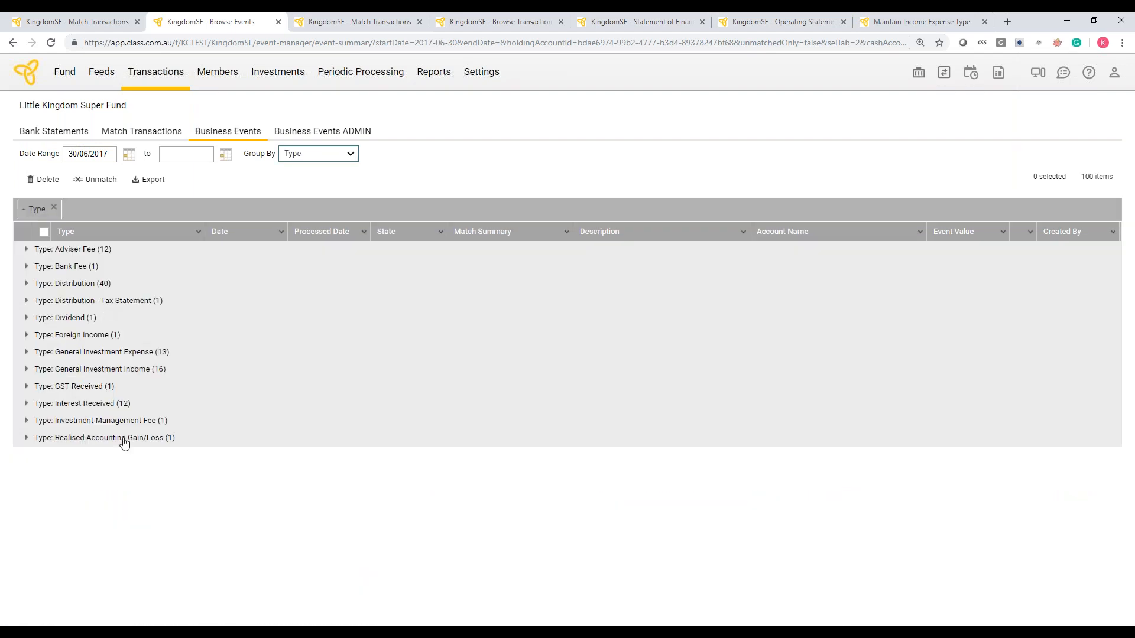
pyautogui.click(123, 438)
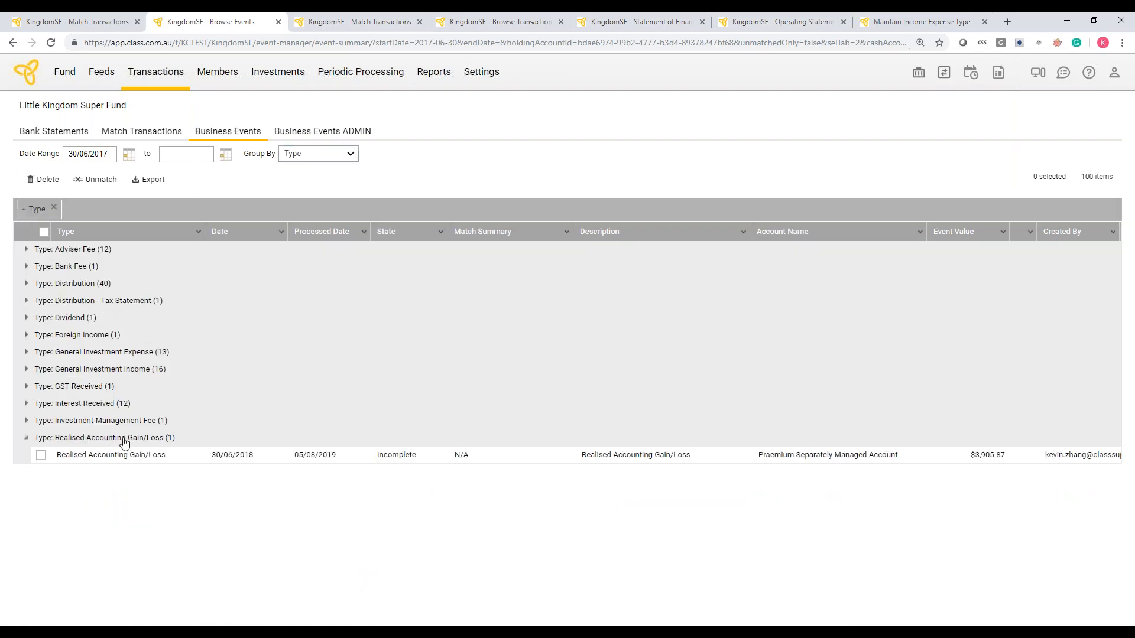
pyautogui.click(383, 457)
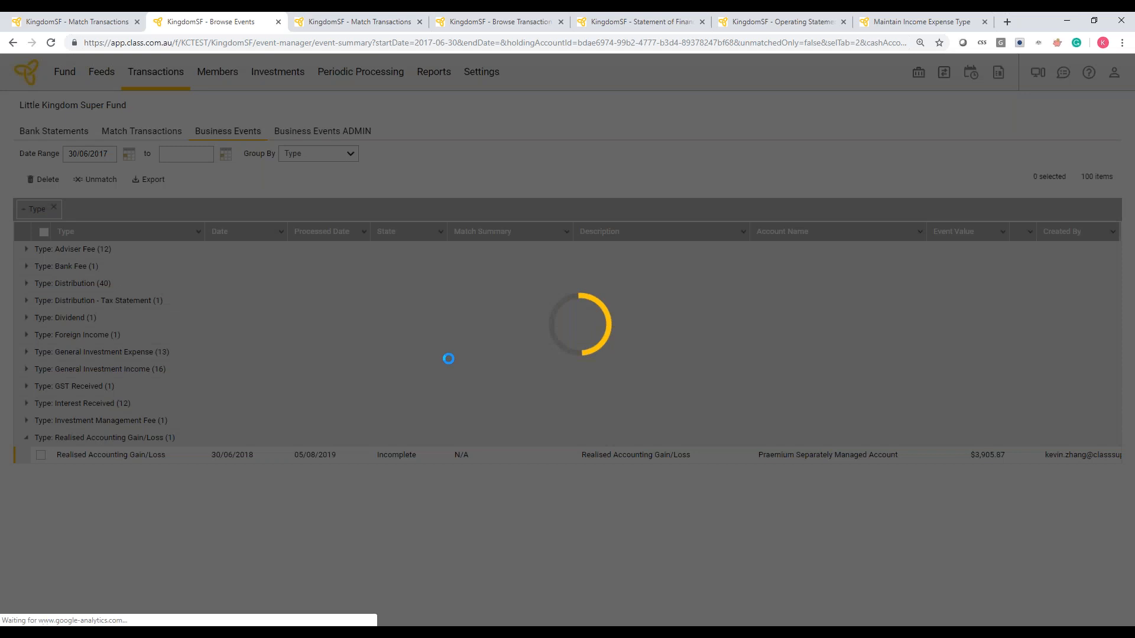
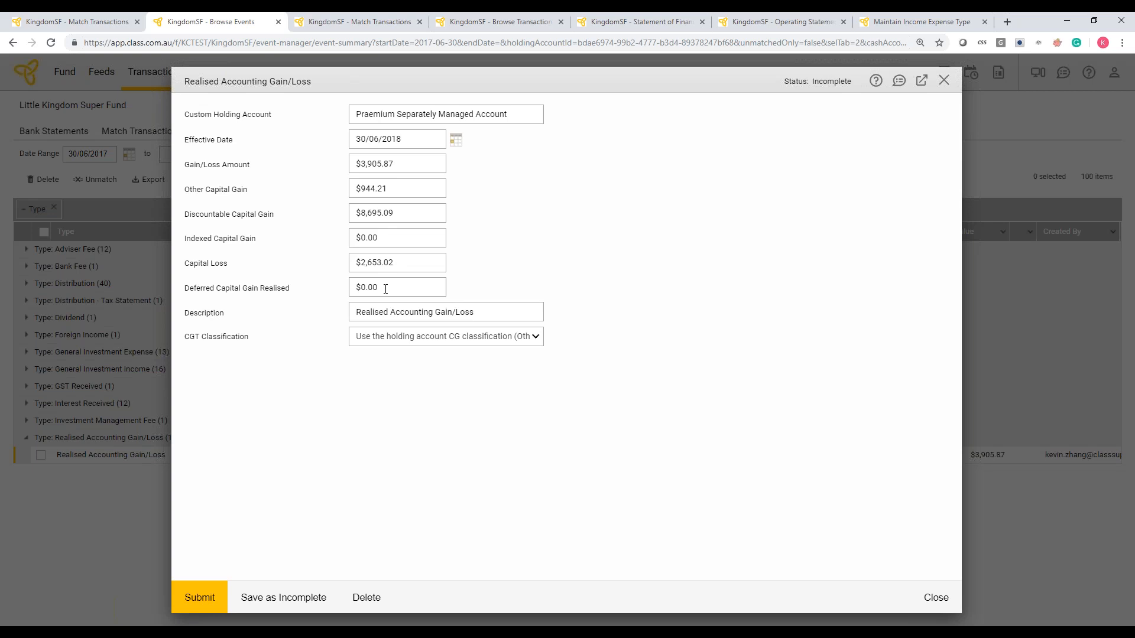
pyautogui.click(211, 601)
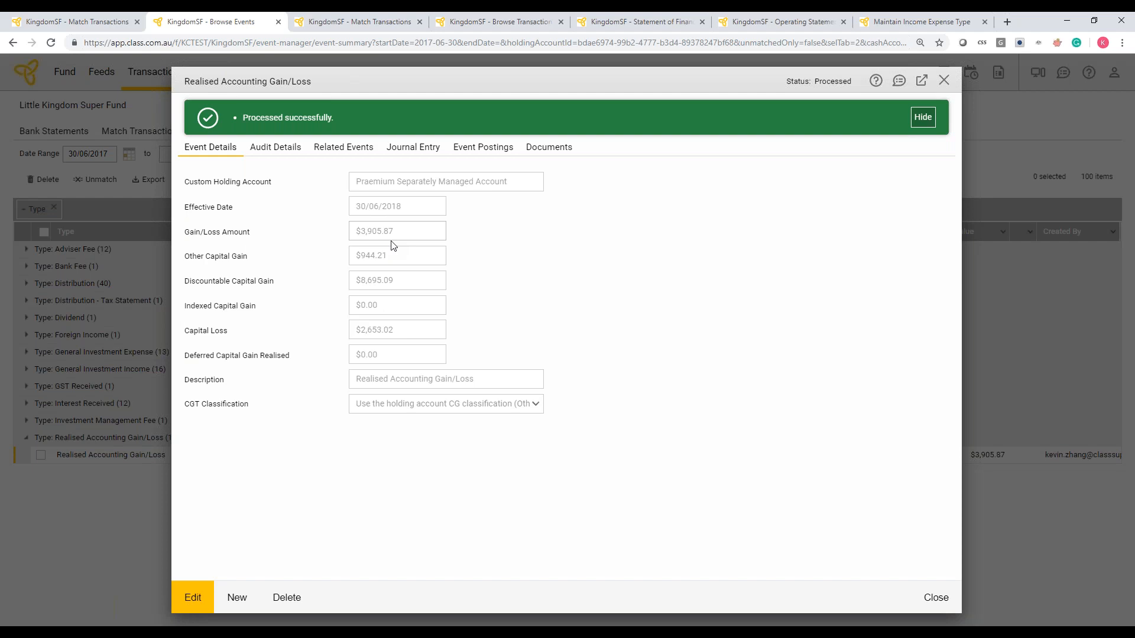
pyautogui.click(955, 603)
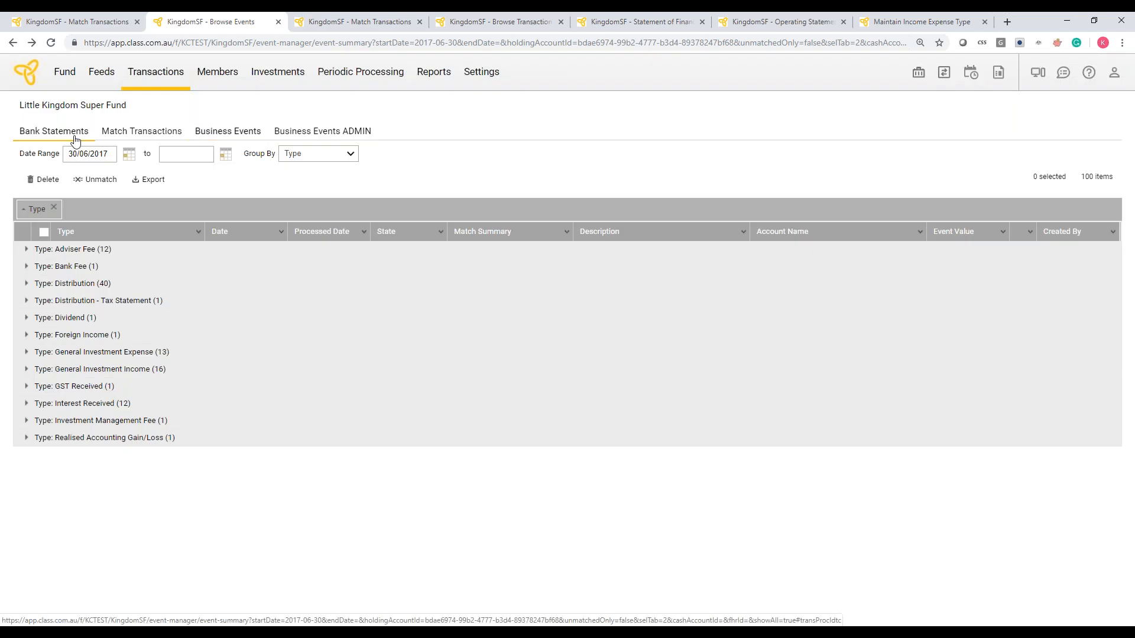
# Step: Delete the unmatched Realised Accounting Gains entry from the Praemium Separately Managed Account's bank statement
pyautogui.click(74, 137)
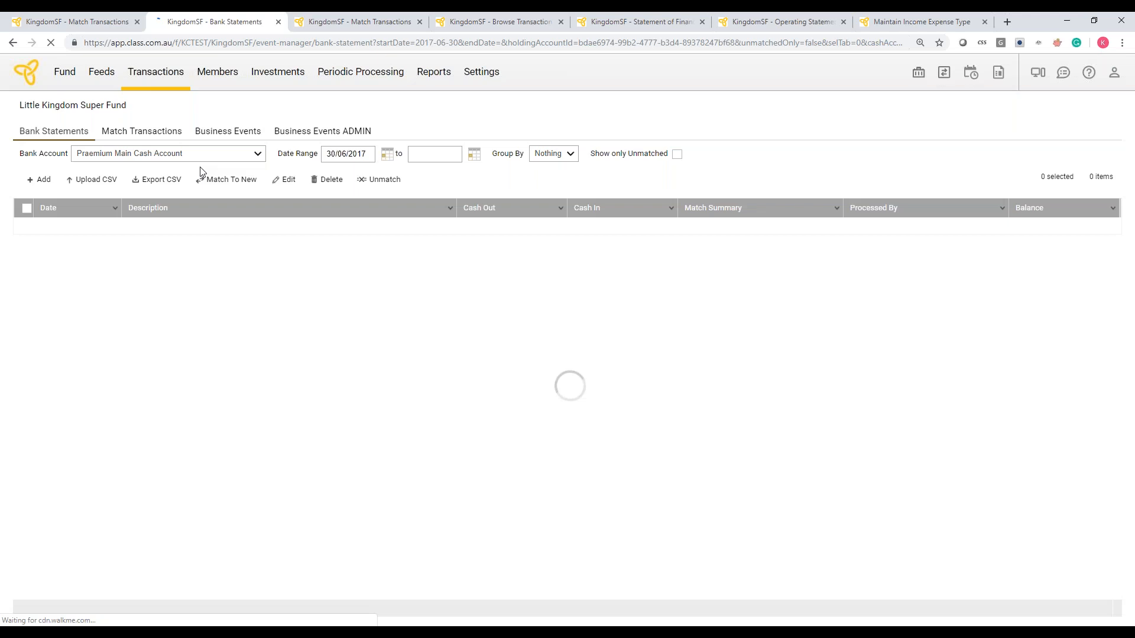
pyautogui.click(203, 156)
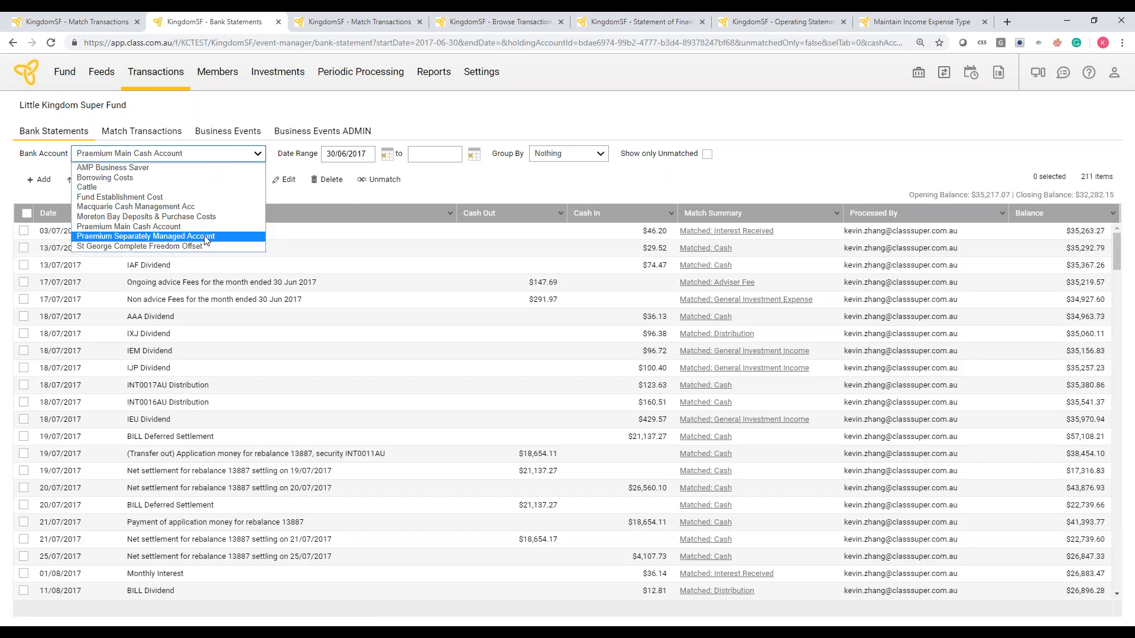
pyautogui.click(206, 236)
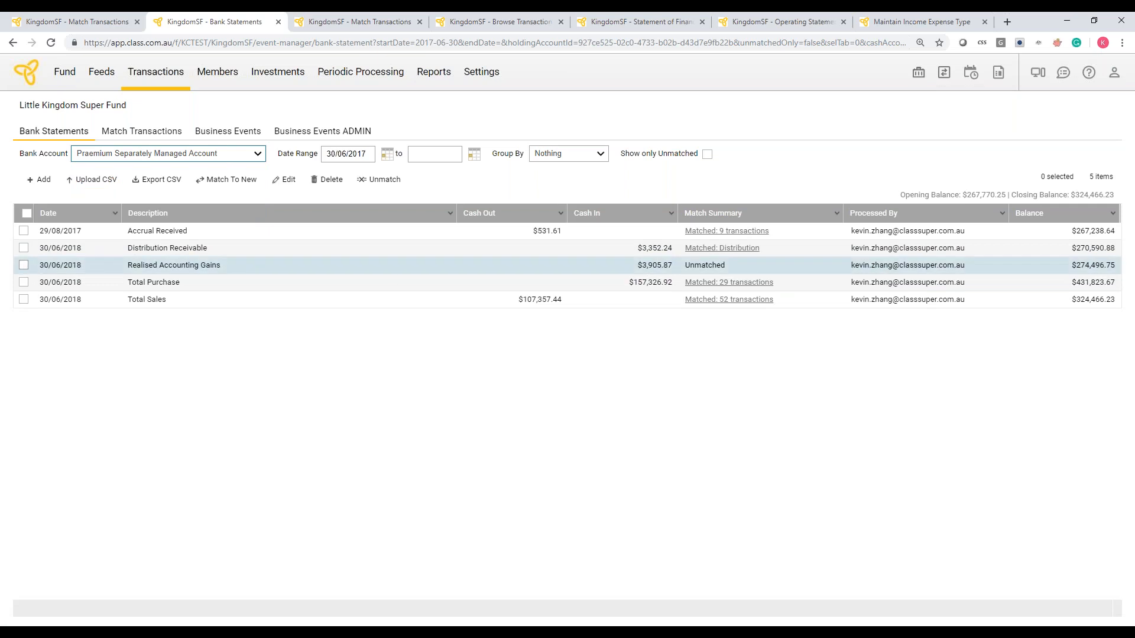
pyautogui.click(24, 264)
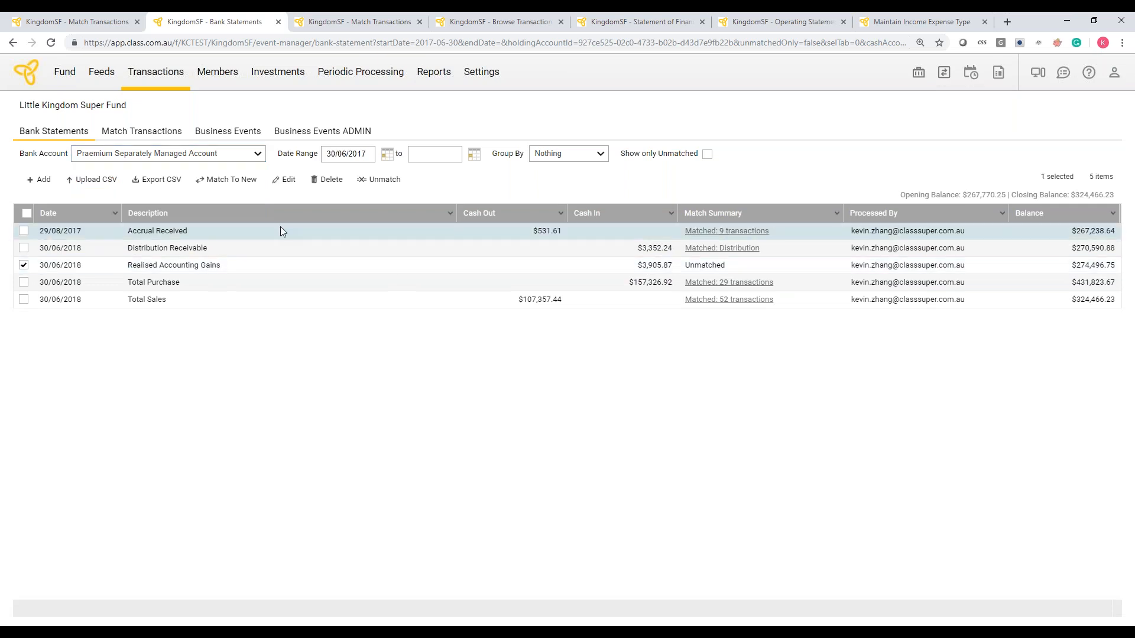
pyautogui.click(330, 181)
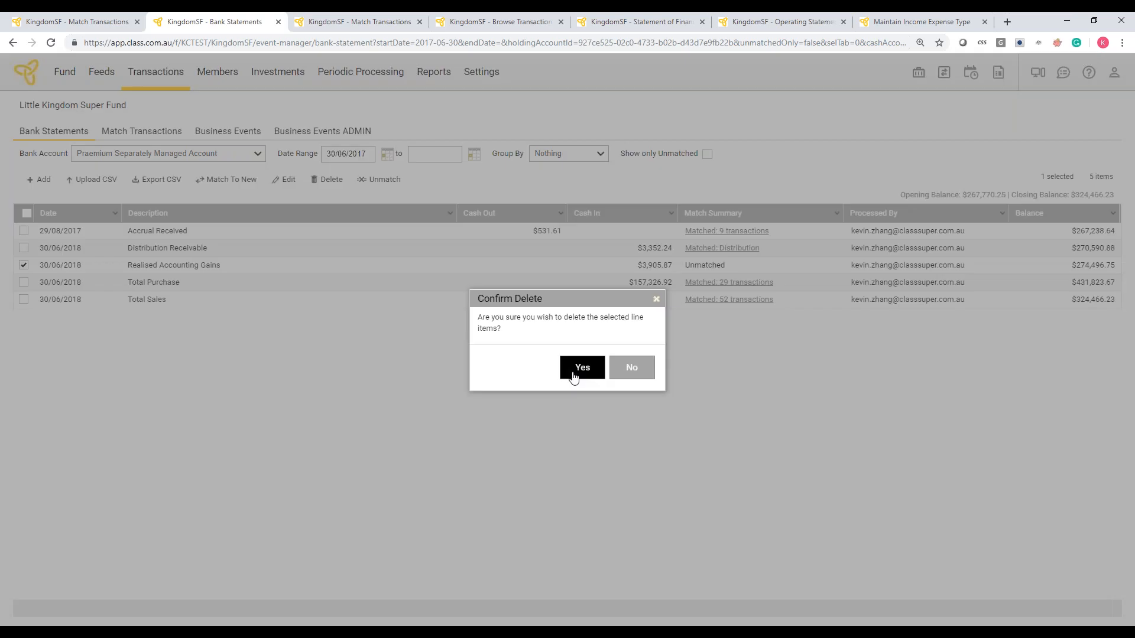
pyautogui.click(573, 371)
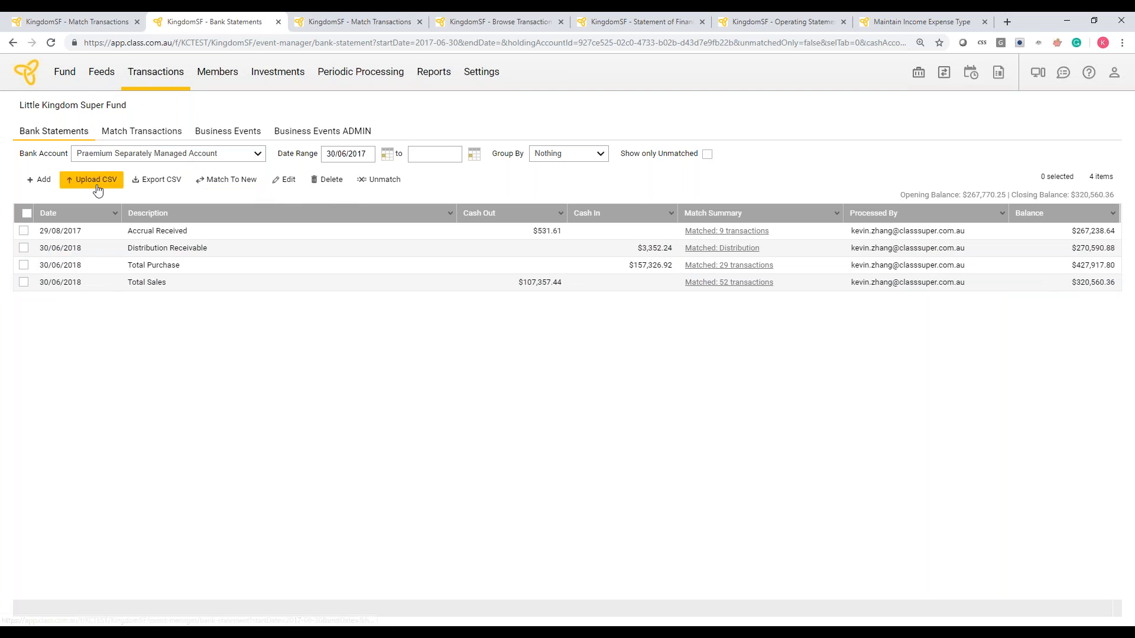
# Step: Start a new transaction in the Praemium Separately Managed Account dated 30/06/2018 with the description Realised Gains
pyautogui.click(46, 181)
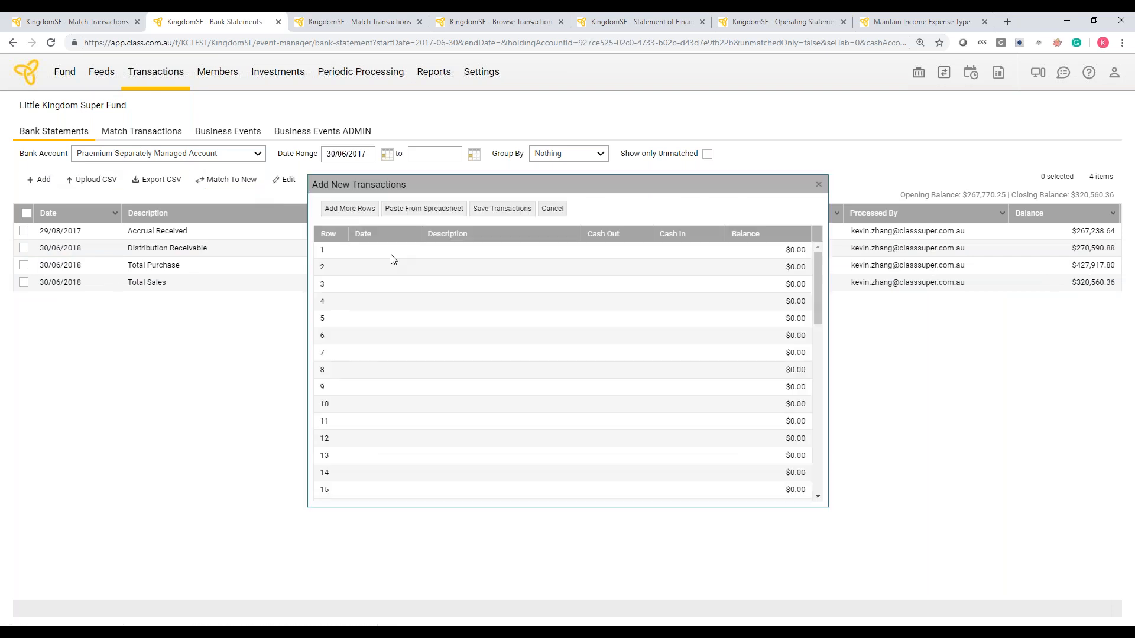
pyautogui.click(392, 258)
pyautogui.write('30 6')
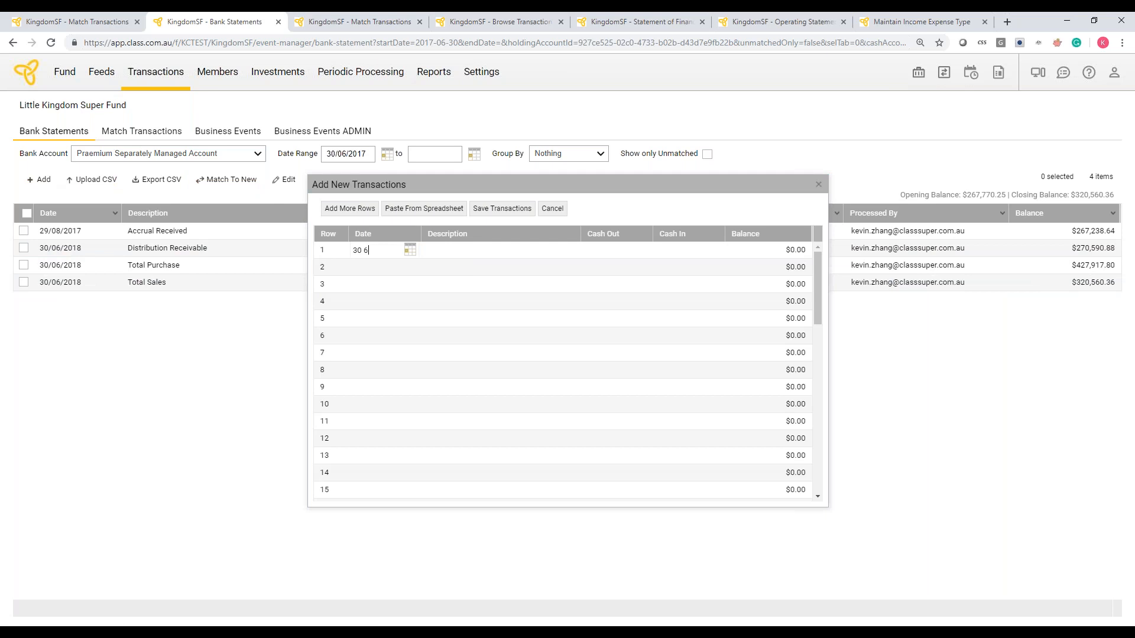
pyautogui.write(' 18')
pyautogui.press('Tab')
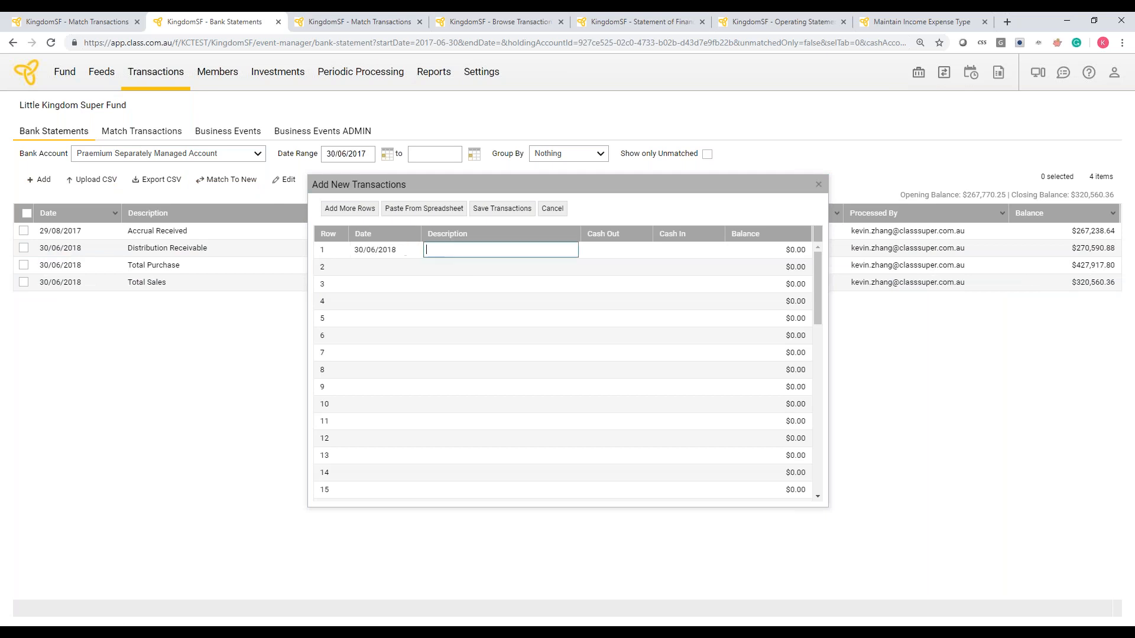
pyautogui.write('Realised Gains')
pyautogui.press('Tab')
pyautogui.press('Tab')
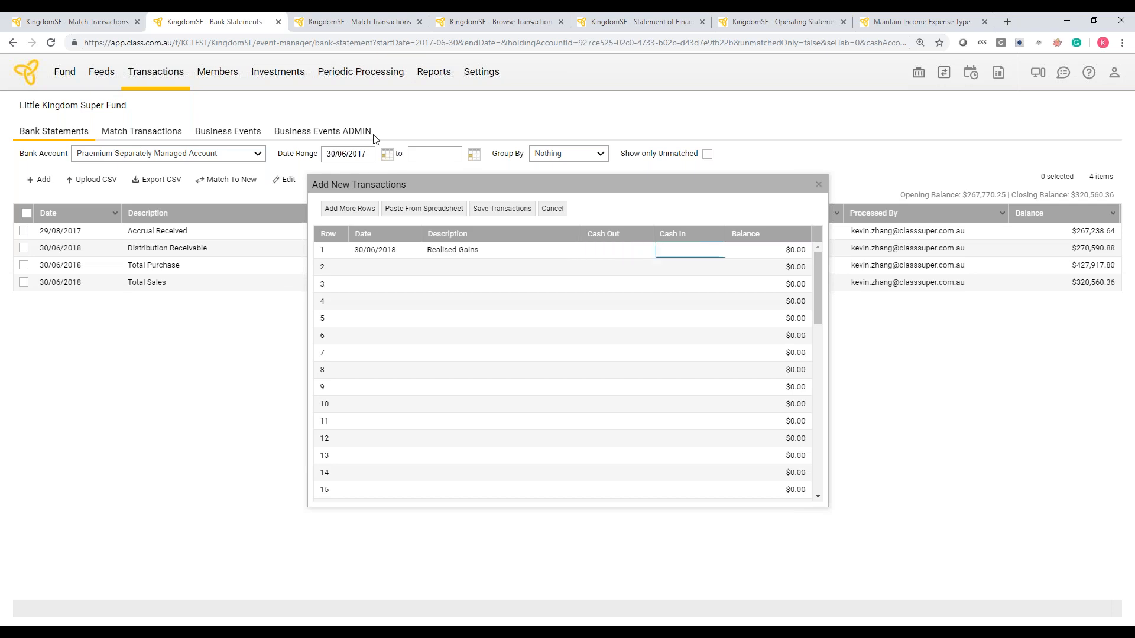
# Step: Look up the gain amount in the refreshed match transactions, enter 3905.87 as the new transaction's cash in and save it
pyautogui.click(93, 16)
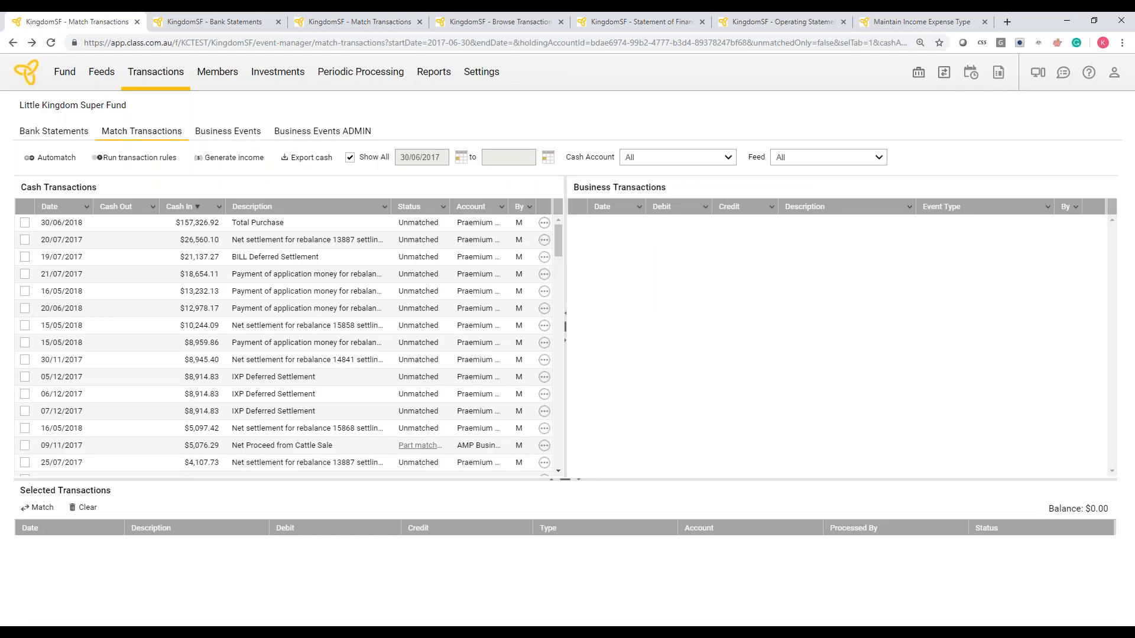
pyautogui.click(51, 43)
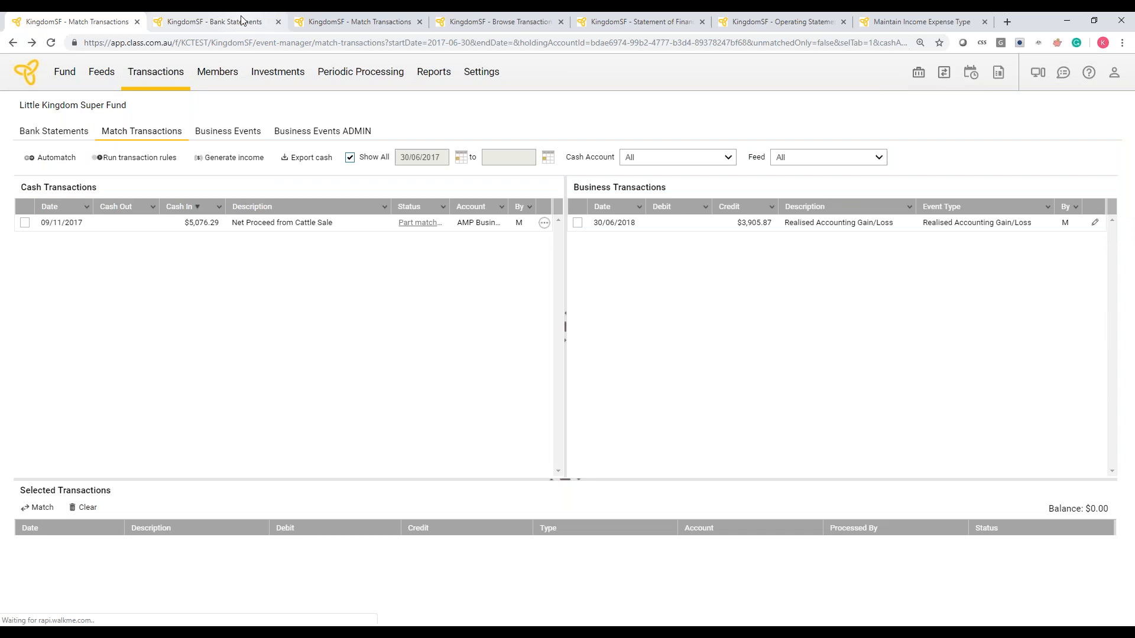
pyautogui.click(242, 21)
pyautogui.write('3905')
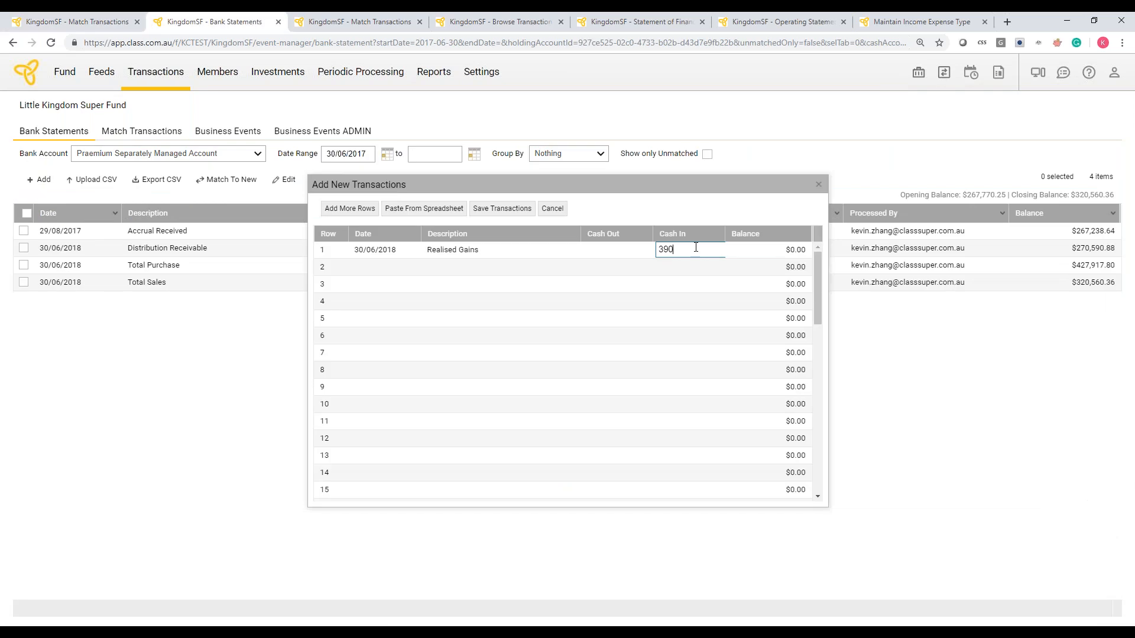
pyautogui.write('.87')
pyautogui.click(487, 208)
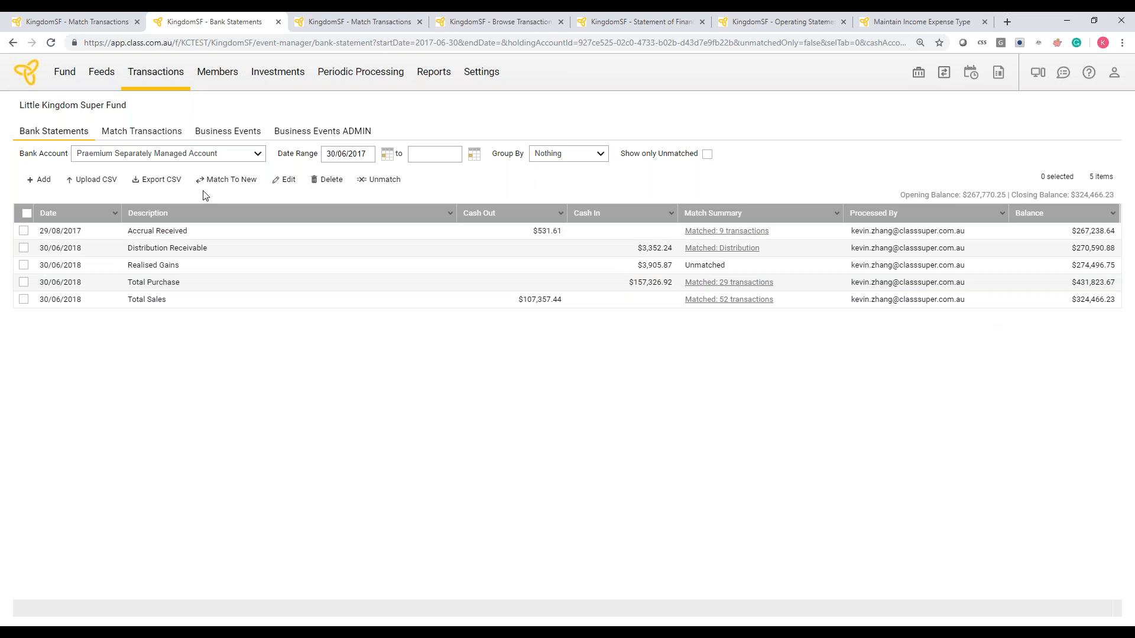
# Step: Automatch the Realised Gains entry with the Realised Accounting Gain/Loss event and save the suggested match
pyautogui.click(141, 131)
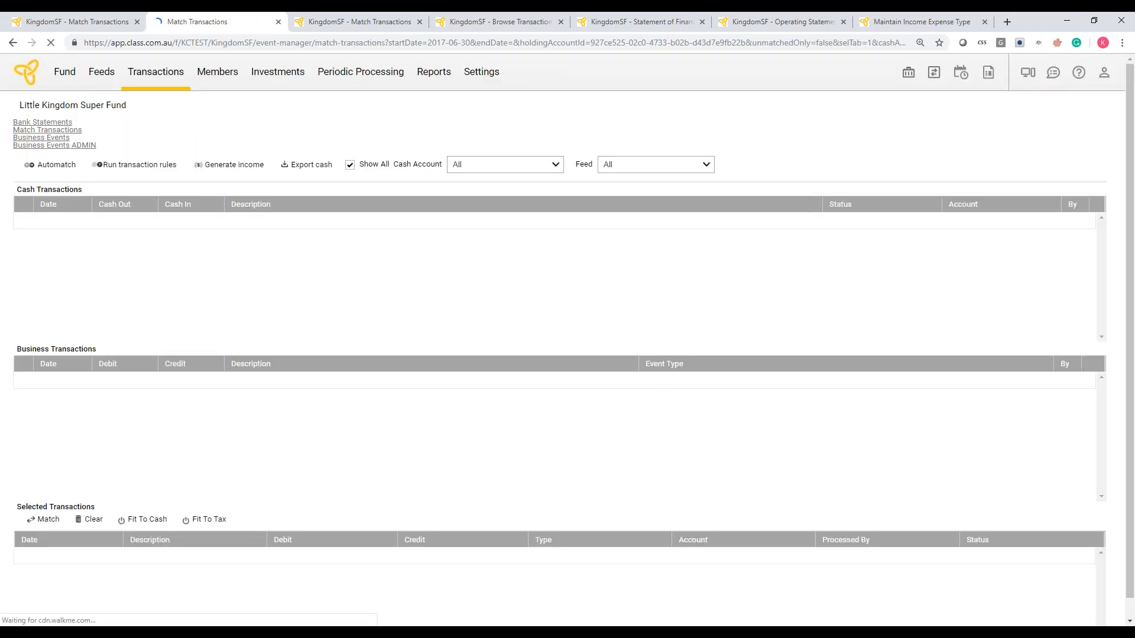
pyautogui.click(54, 158)
pyautogui.click(514, 367)
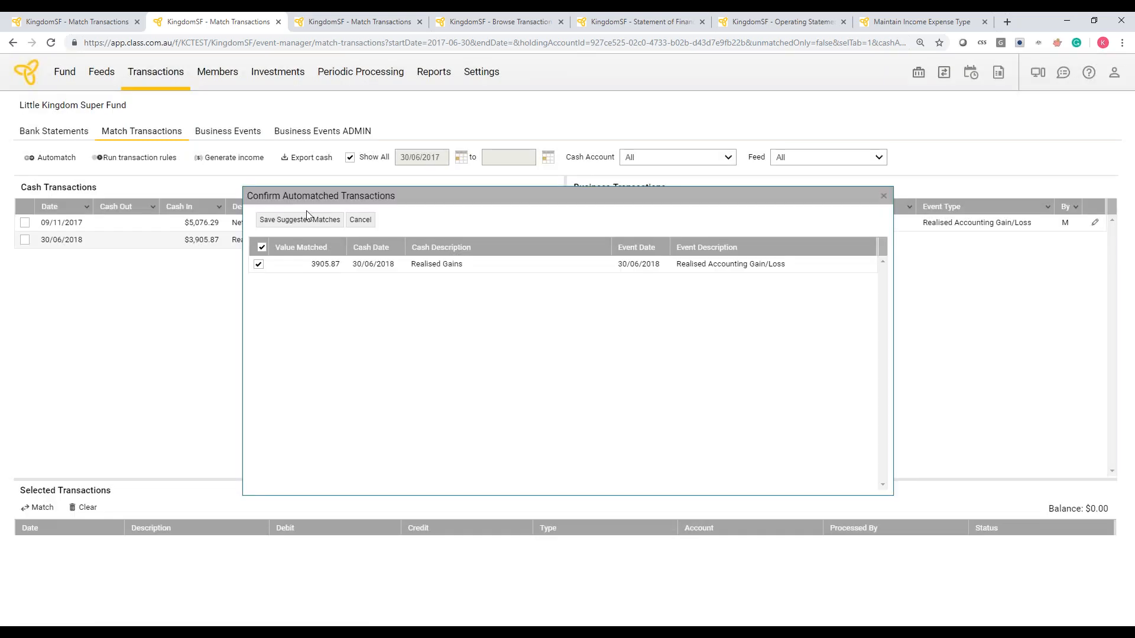
pyautogui.click(300, 219)
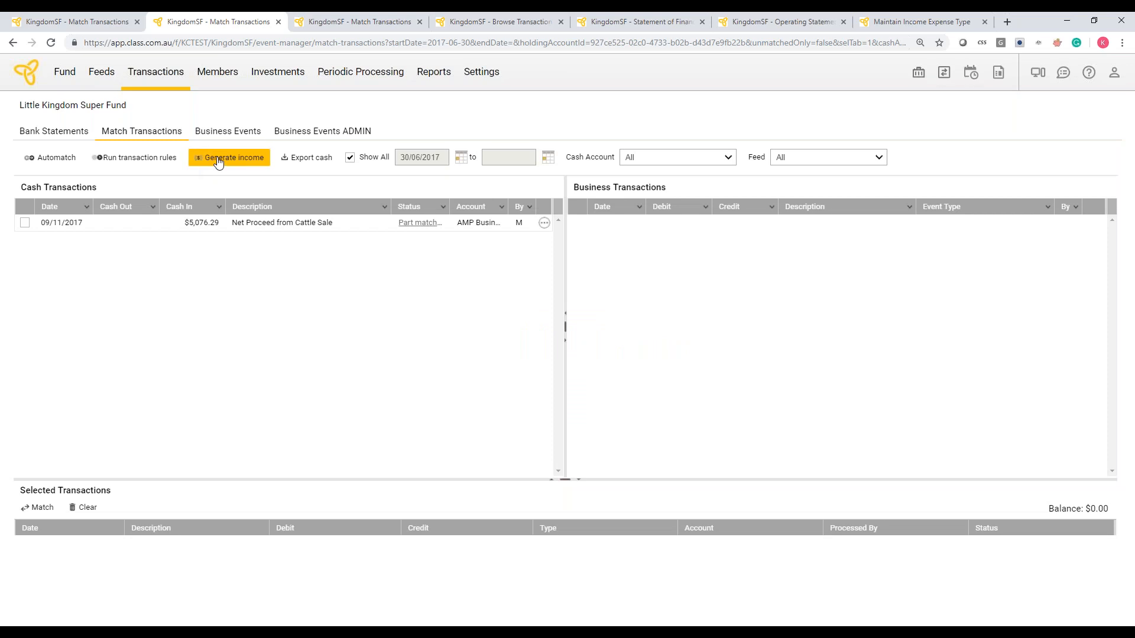
# Step: Review the cost and market value of the fund's holding accounts, including the Praemium Separately Managed Account
pyautogui.click(269, 82)
pyautogui.click(298, 125)
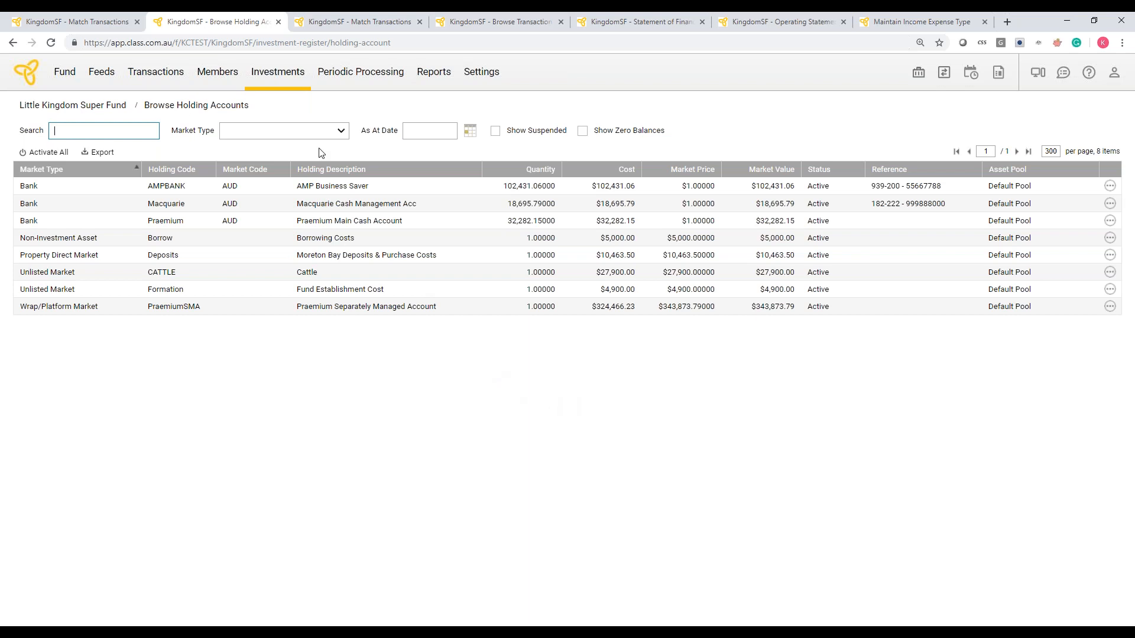
pyautogui.click(109, 106)
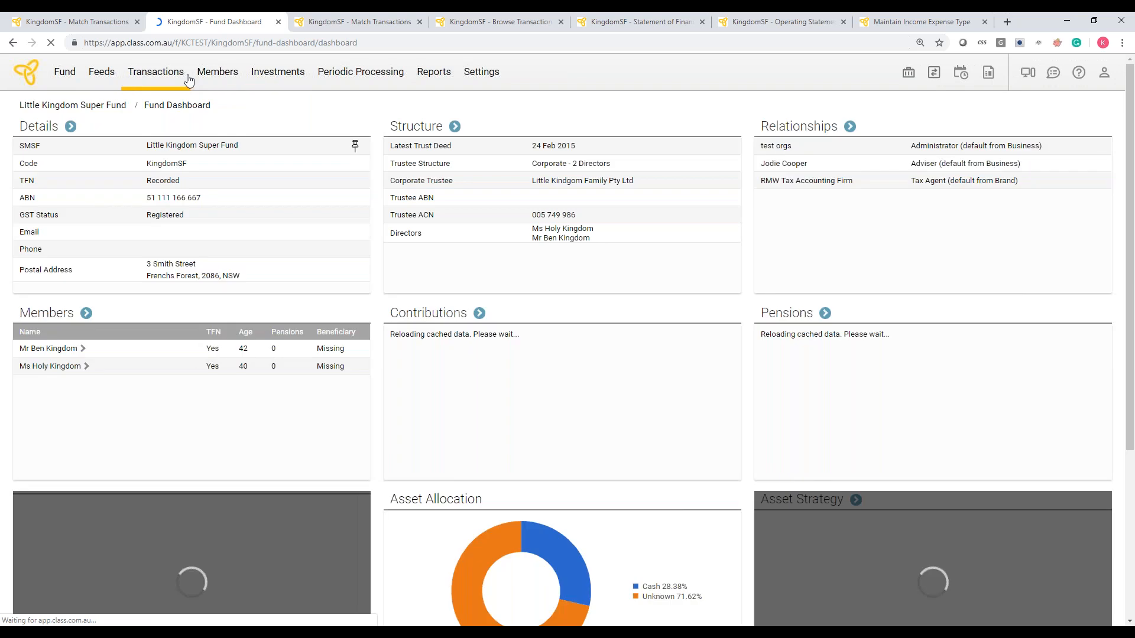
pyautogui.moveTo(278, 71)
pyautogui.click(293, 123)
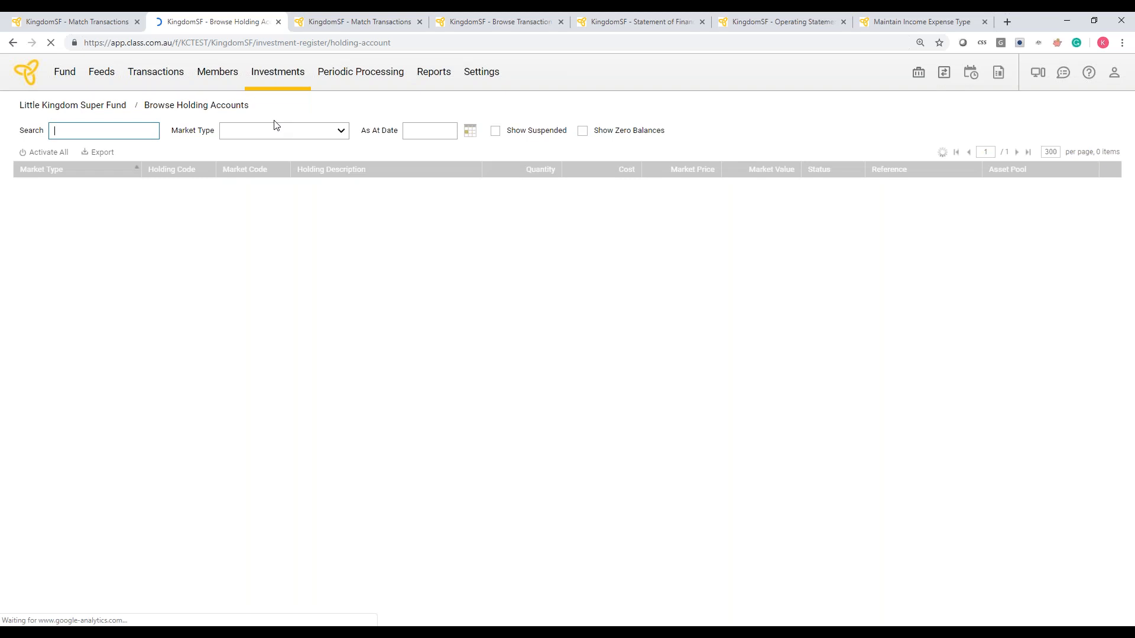
# Step: Open the bank statement of the Borrowing Costs account
pyautogui.click(165, 84)
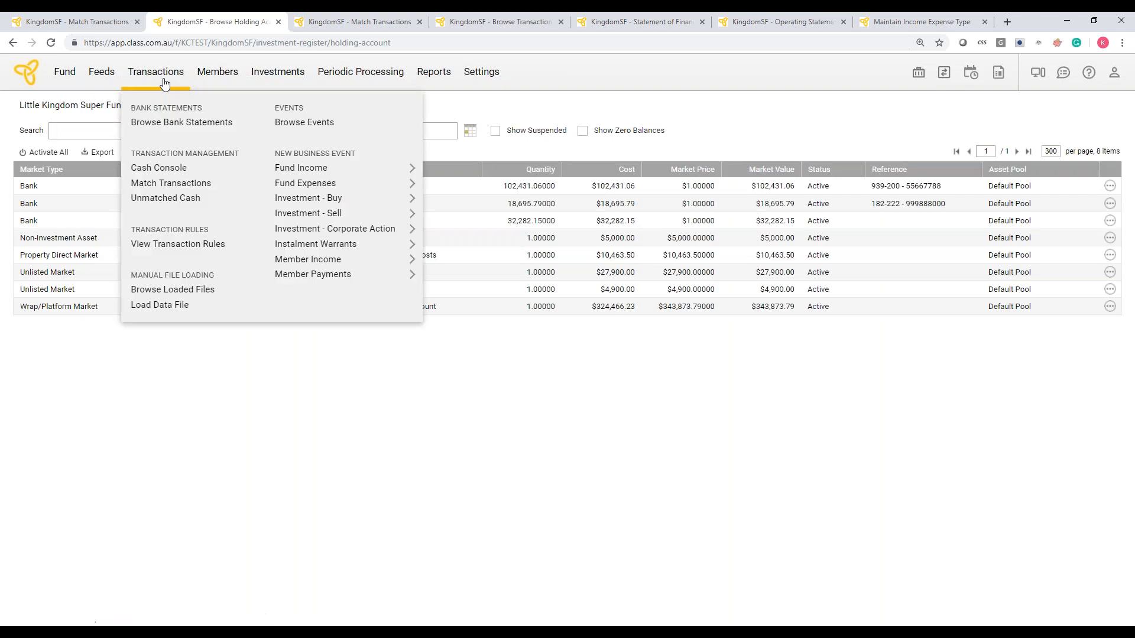
pyautogui.click(171, 123)
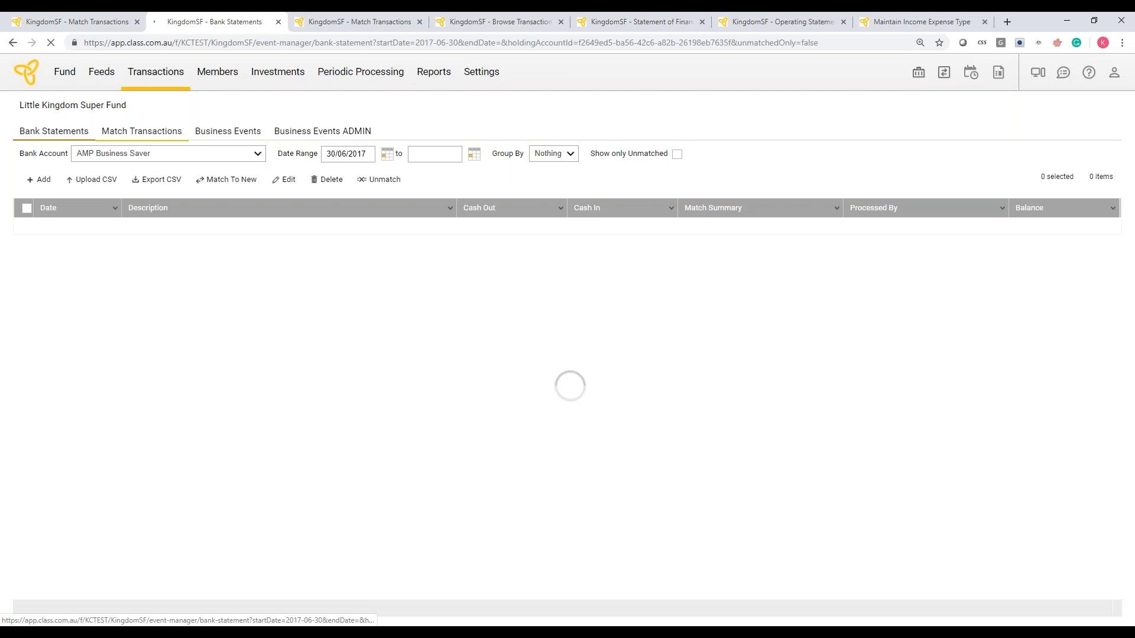
pyautogui.click(170, 153)
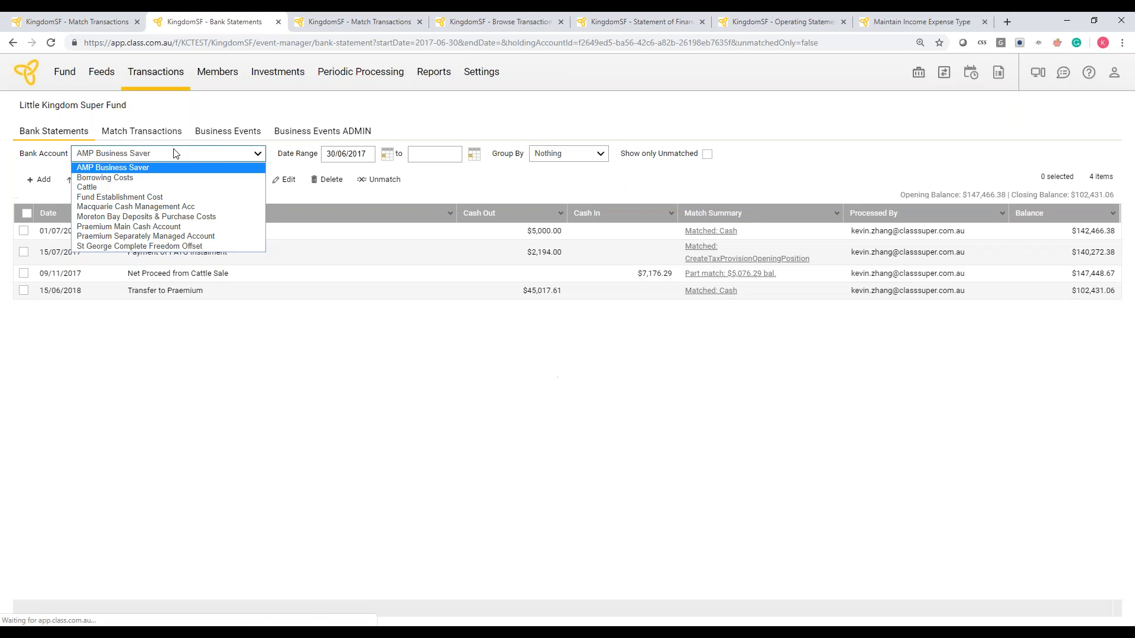
pyautogui.click(157, 178)
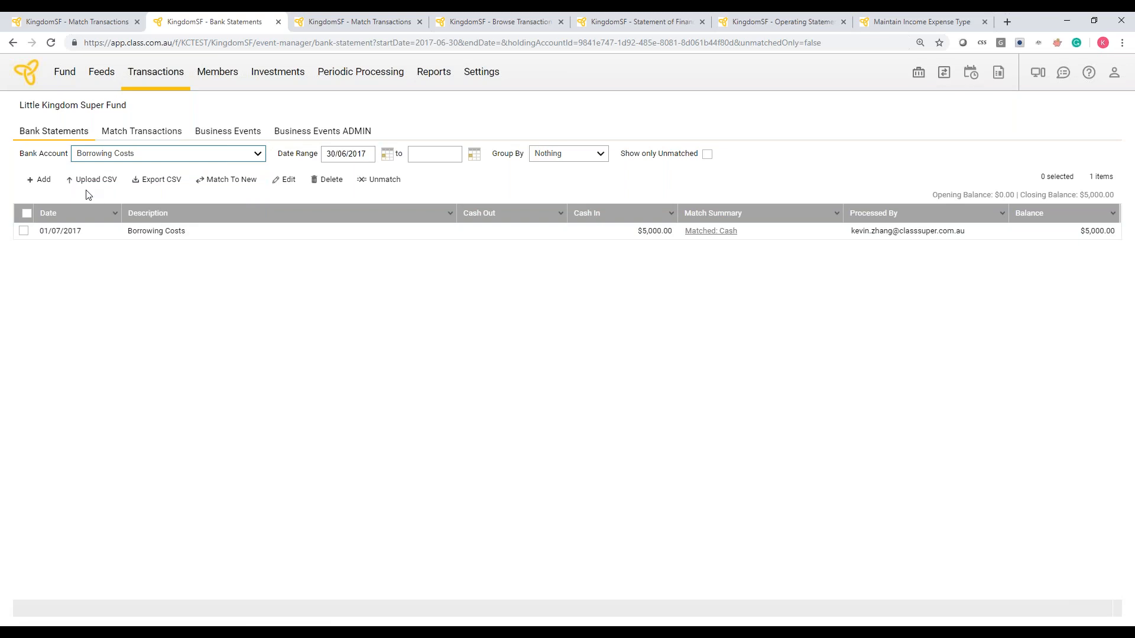
# Step: Add and save a transaction dated 30/06/2018 described as "Amortisaiton on Borrowings" with 1000 cash out
pyautogui.click(41, 180)
pyautogui.write('30060')
pyautogui.press('BackSpace')
pyautogui.write('2018')
pyautogui.press('Tab')
pyautogui.write('A')
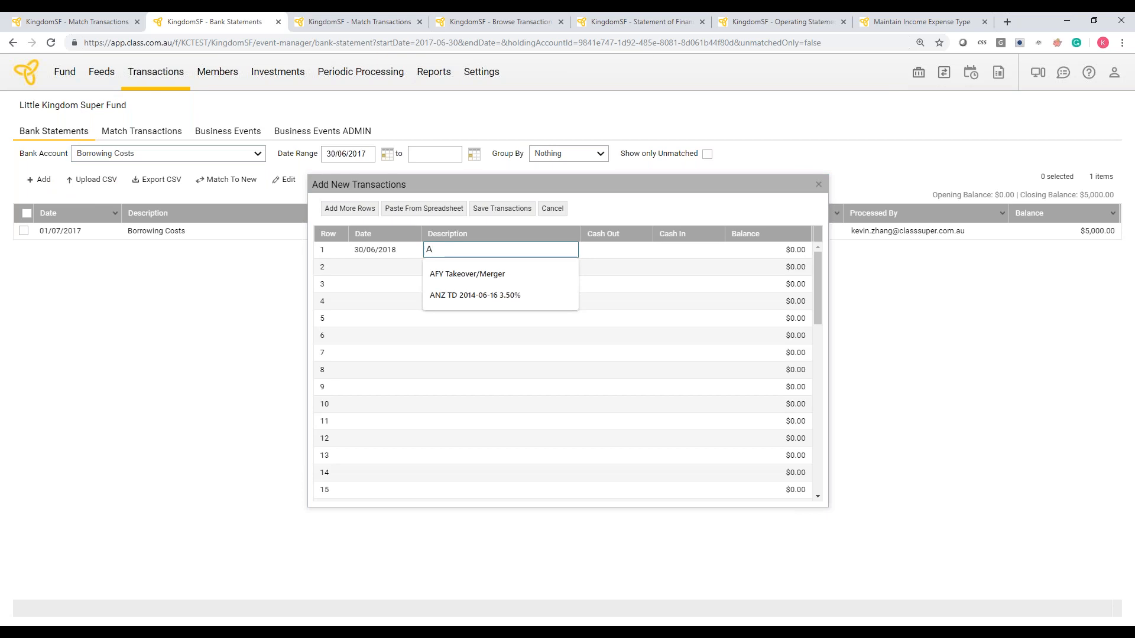
pyautogui.write('mortisaiton on Borrowings')
pyautogui.press('Tab')
pyautogui.write('1000')
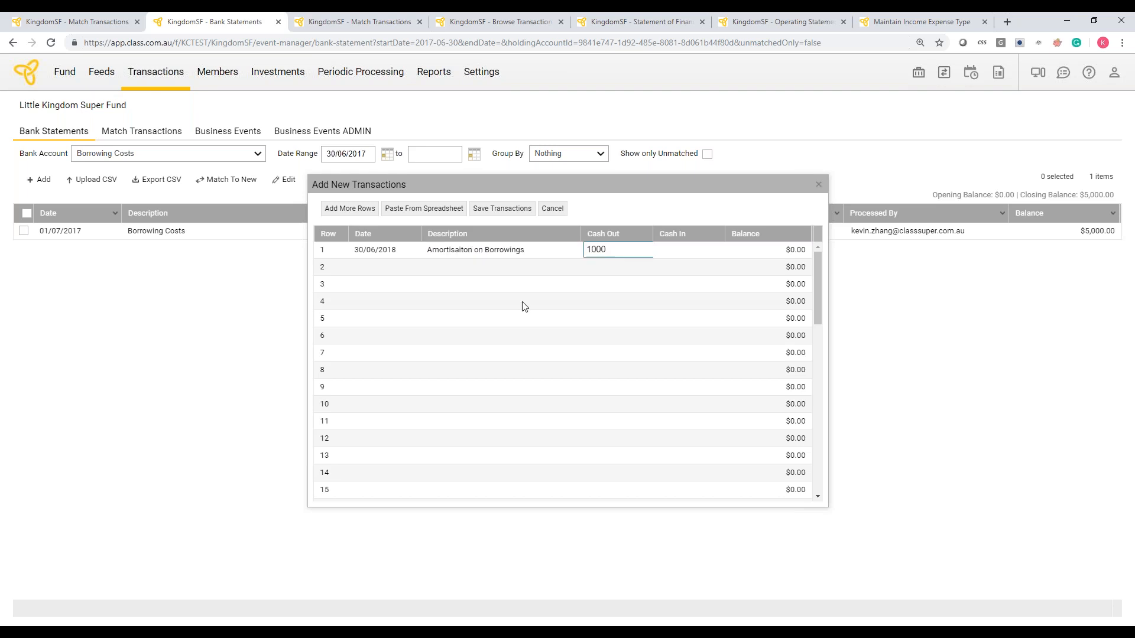
pyautogui.click(488, 208)
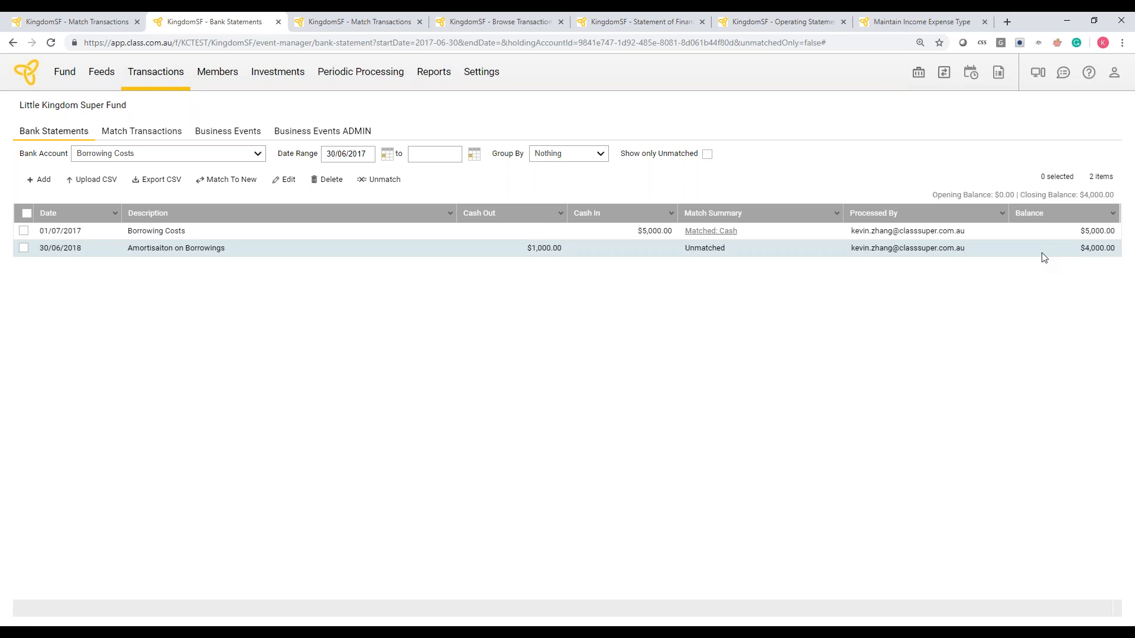
# Step: Match the unmatched 30/06/2018 Amortisaiton on Borrowings transaction to a new General investment expense event
pyautogui.click(168, 134)
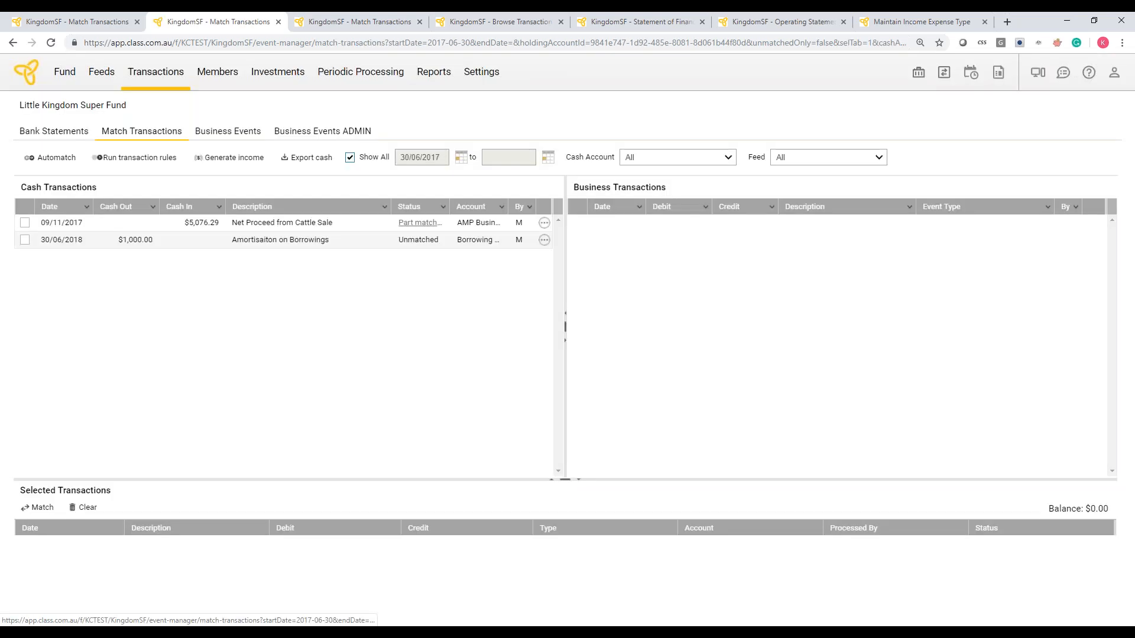
pyautogui.click(544, 240)
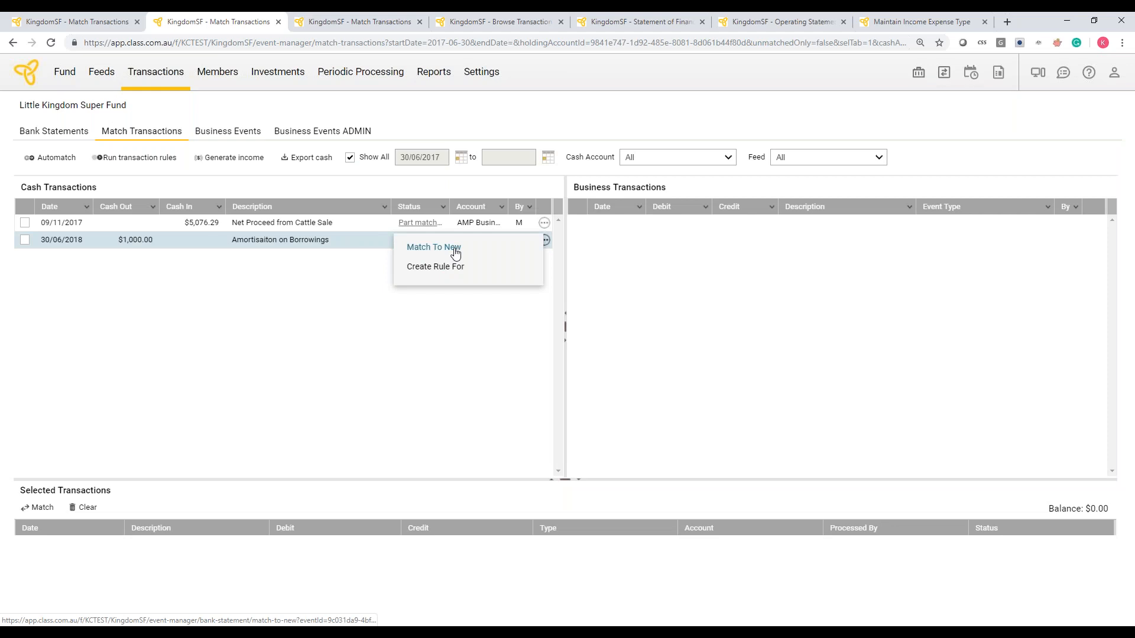
pyautogui.click(455, 253)
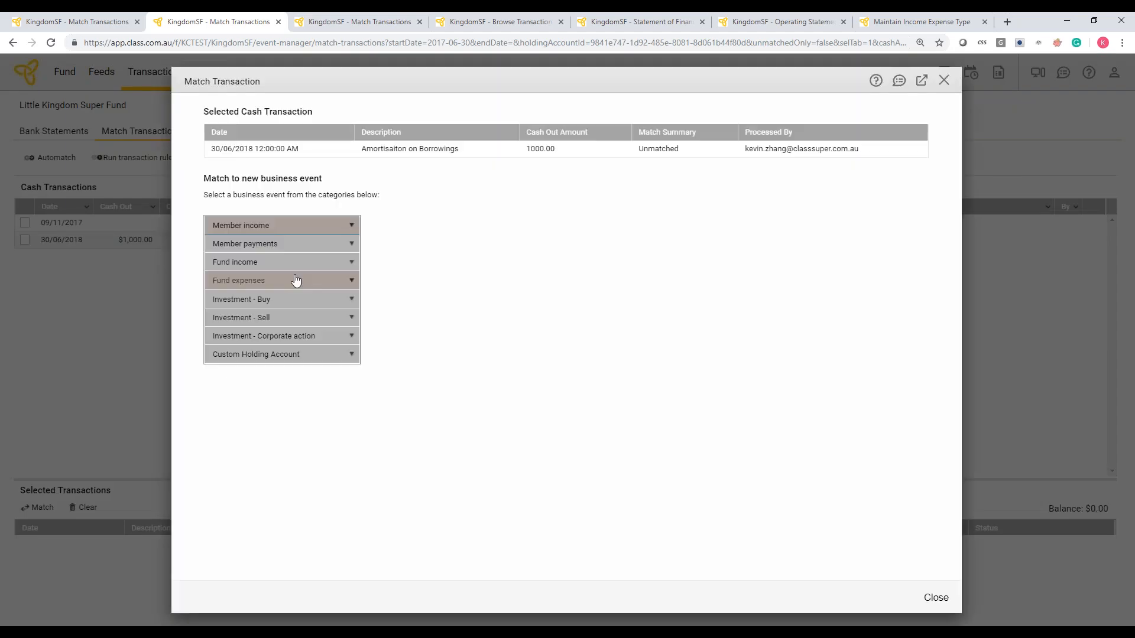
pyautogui.click(296, 280)
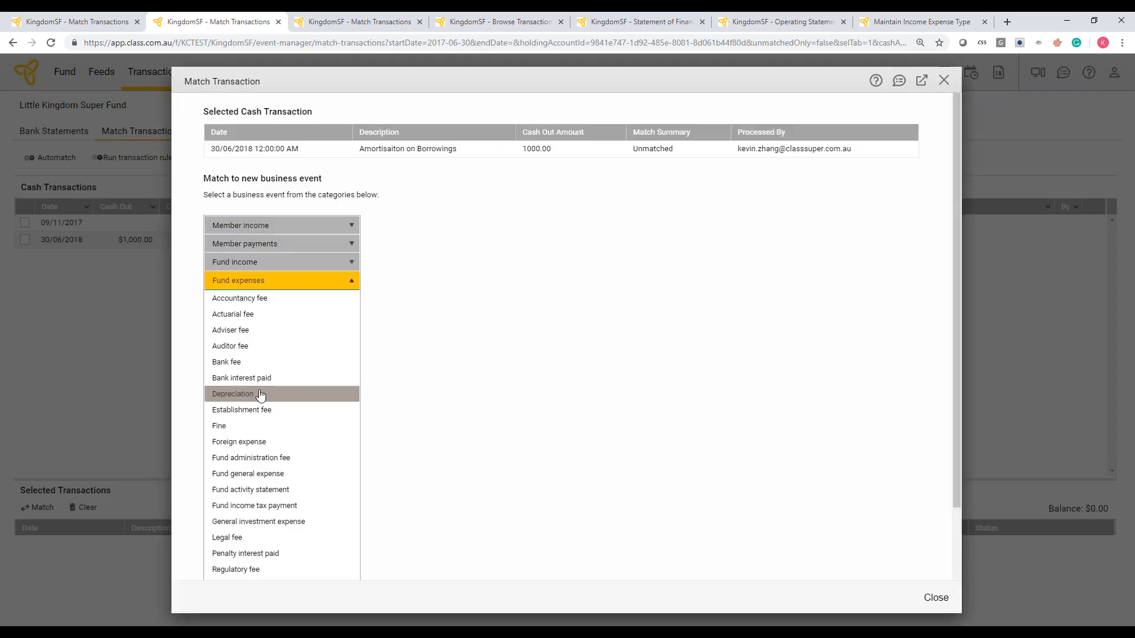
pyautogui.scroll(-1, 263, 395)
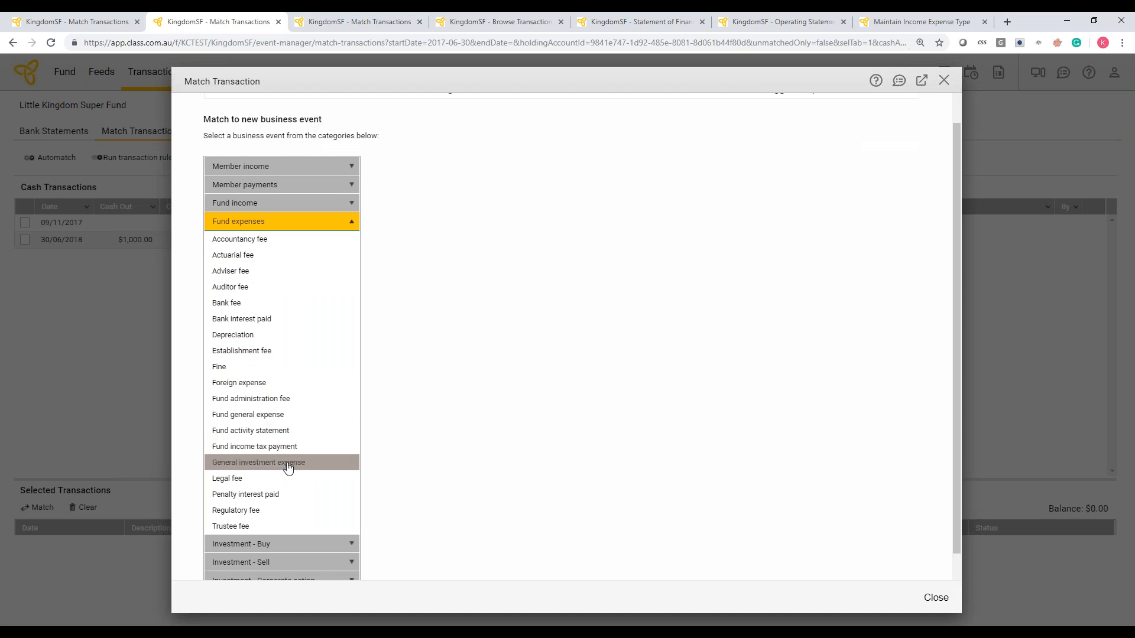
pyautogui.click(288, 468)
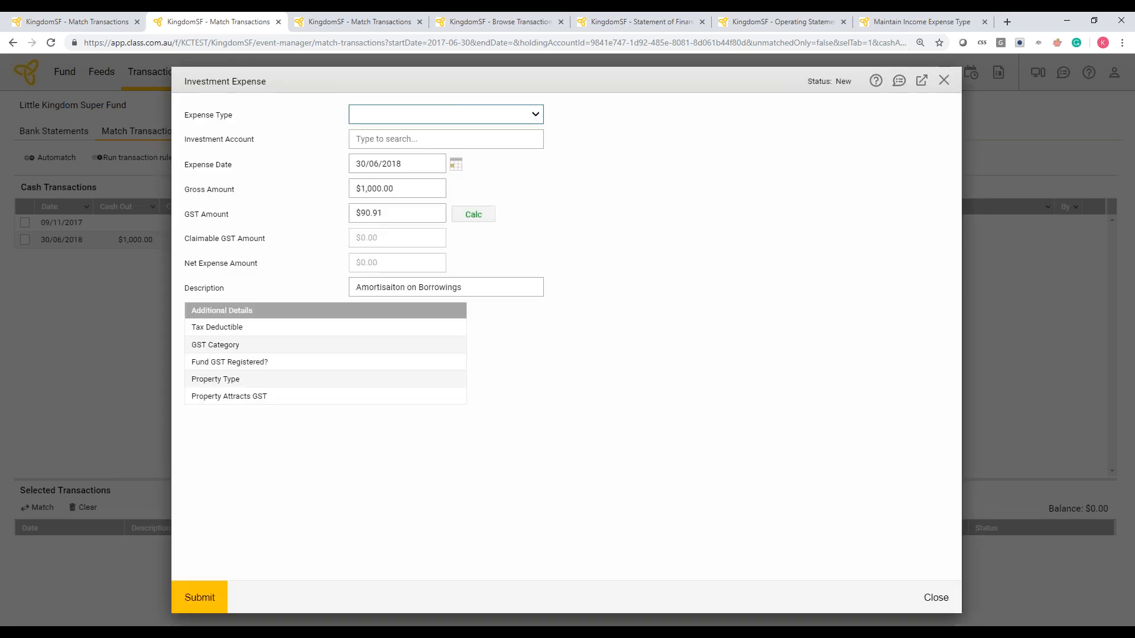
# Step: Set the expense type to Amortisation on Borrowing Costs and the GST amount to 0
pyautogui.click(446, 114)
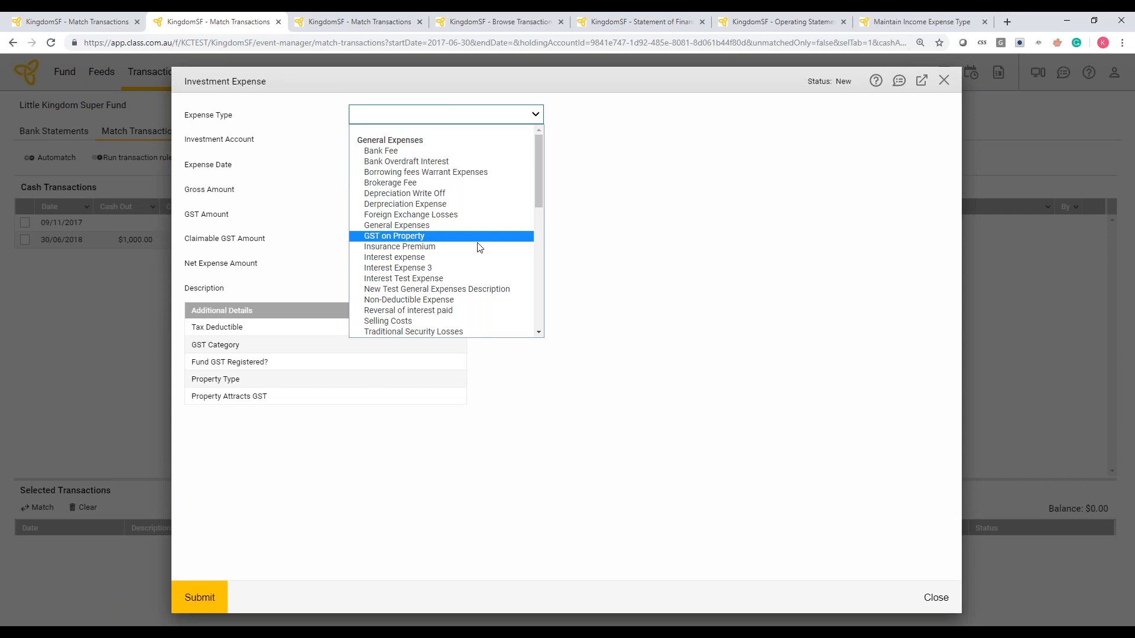
pyautogui.scroll(-7, 475, 253)
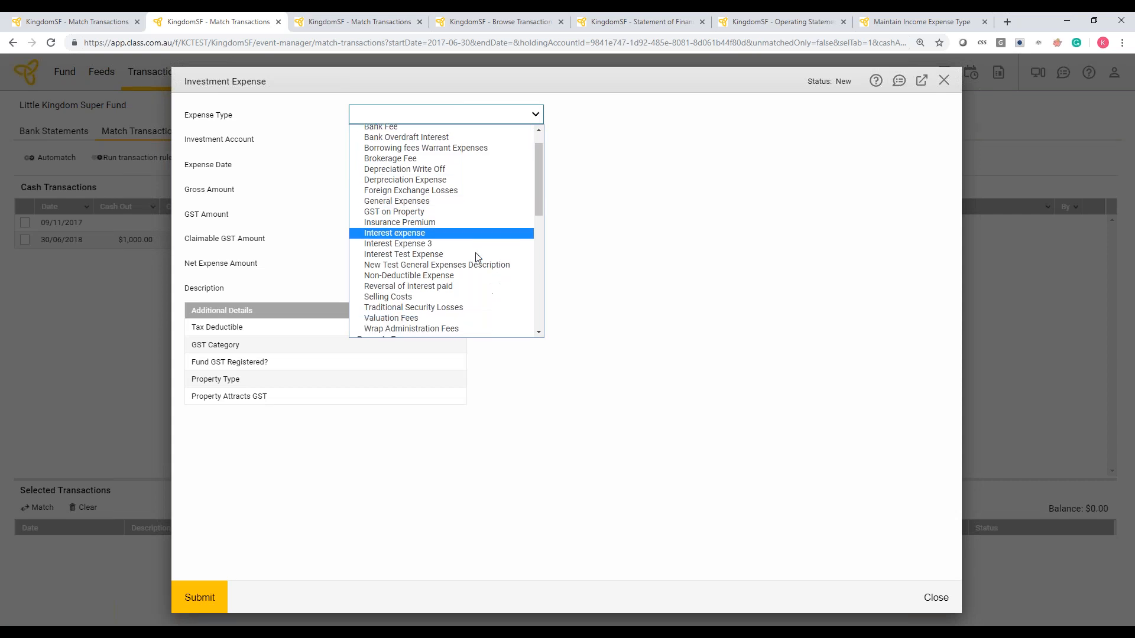
pyautogui.click(469, 160)
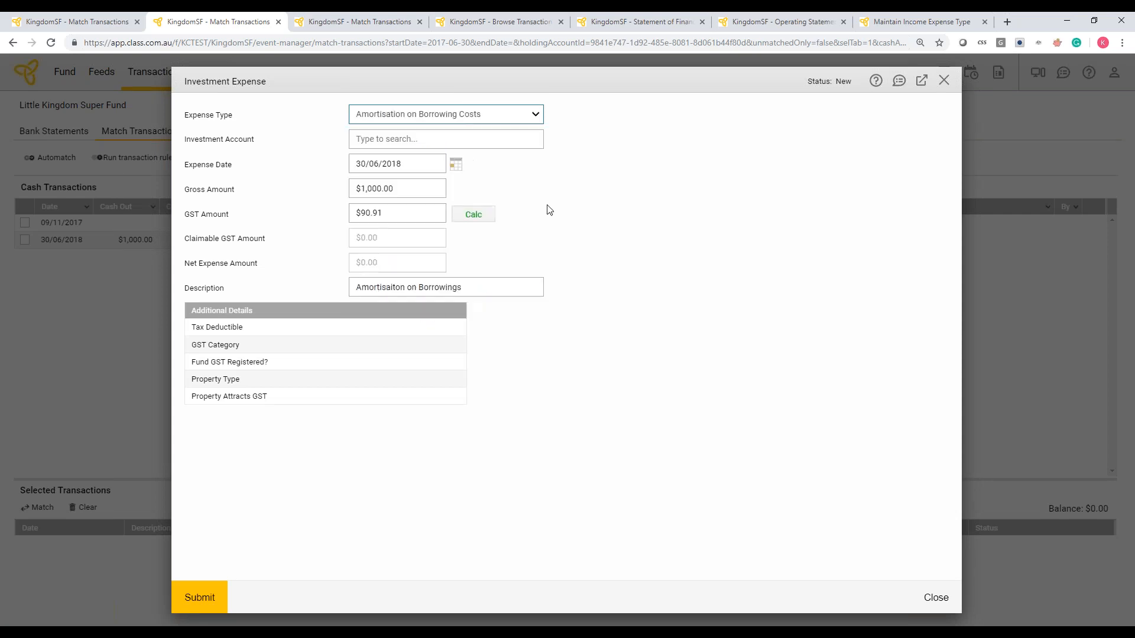
pyautogui.click(391, 212)
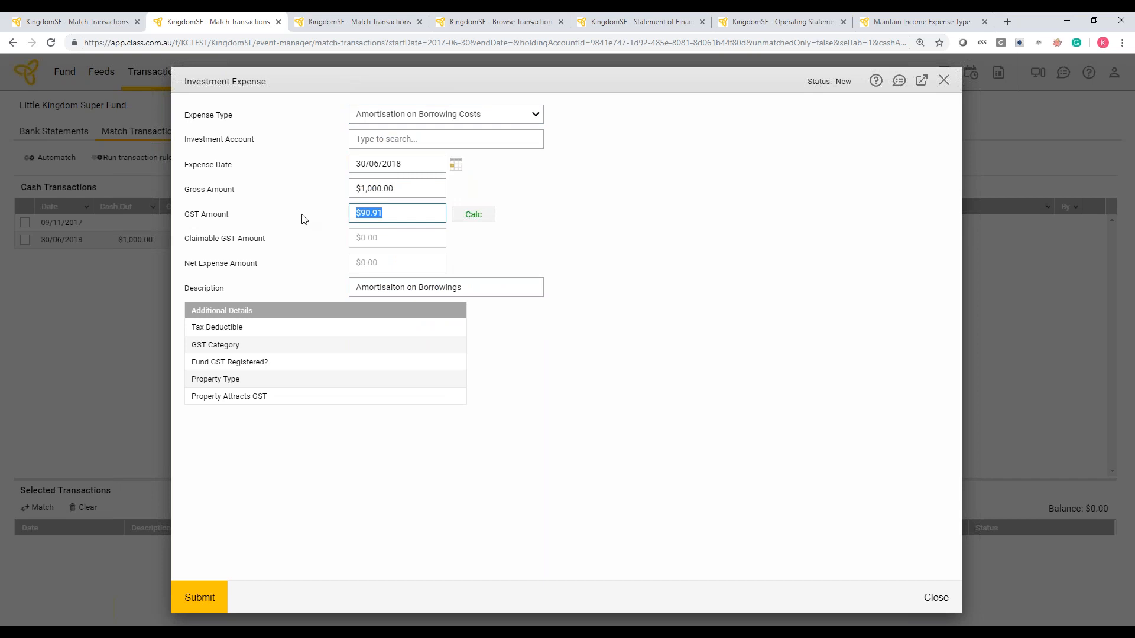
pyautogui.write('0')
pyautogui.press('Tab')
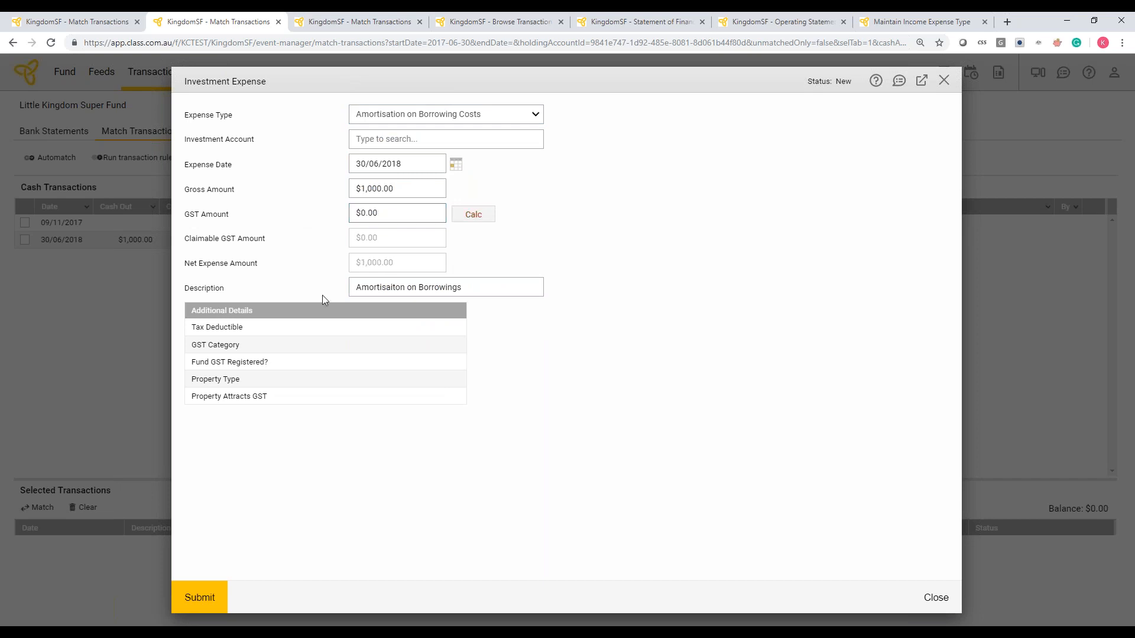
# Step: Assign the fund's residential property as the investment account and submit the investment expense
pyautogui.click(208, 605)
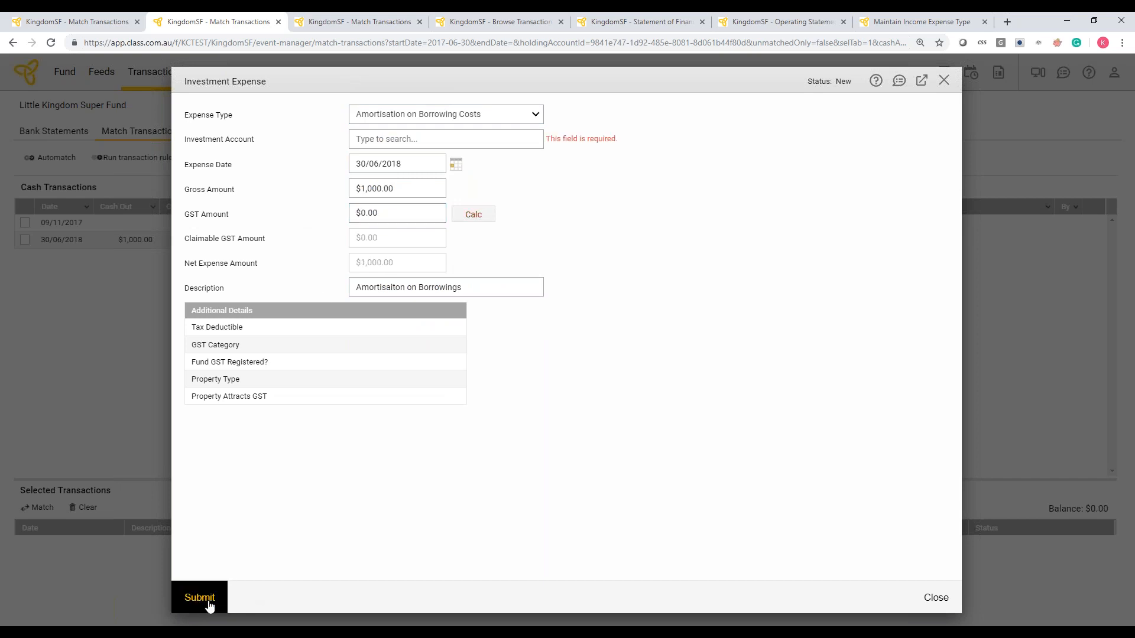
pyautogui.click(401, 146)
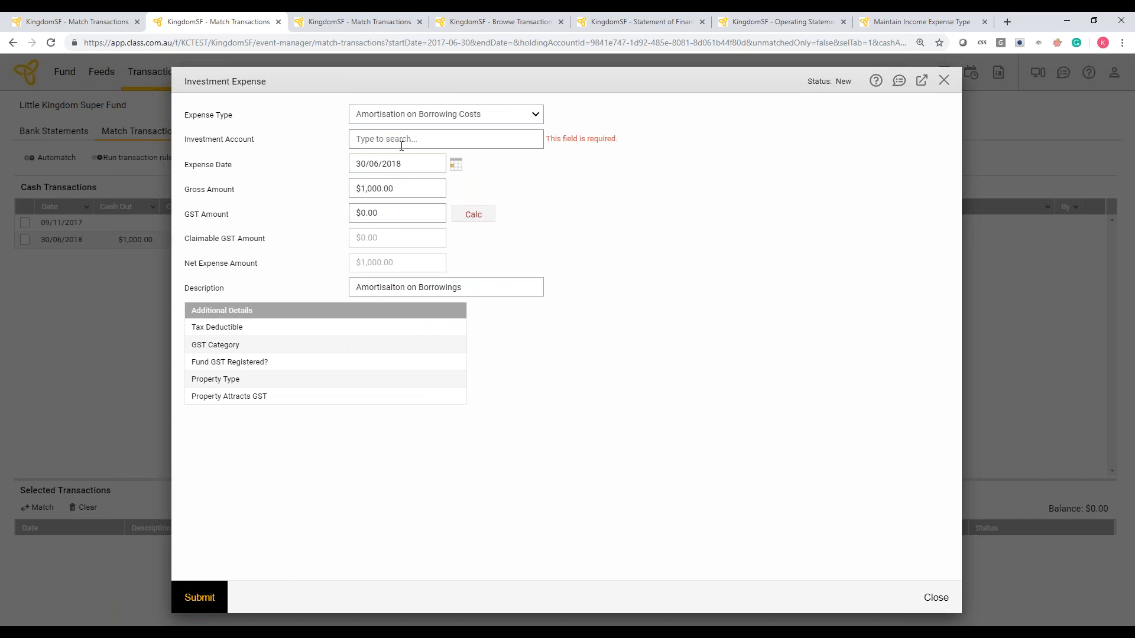
pyautogui.click(401, 145)
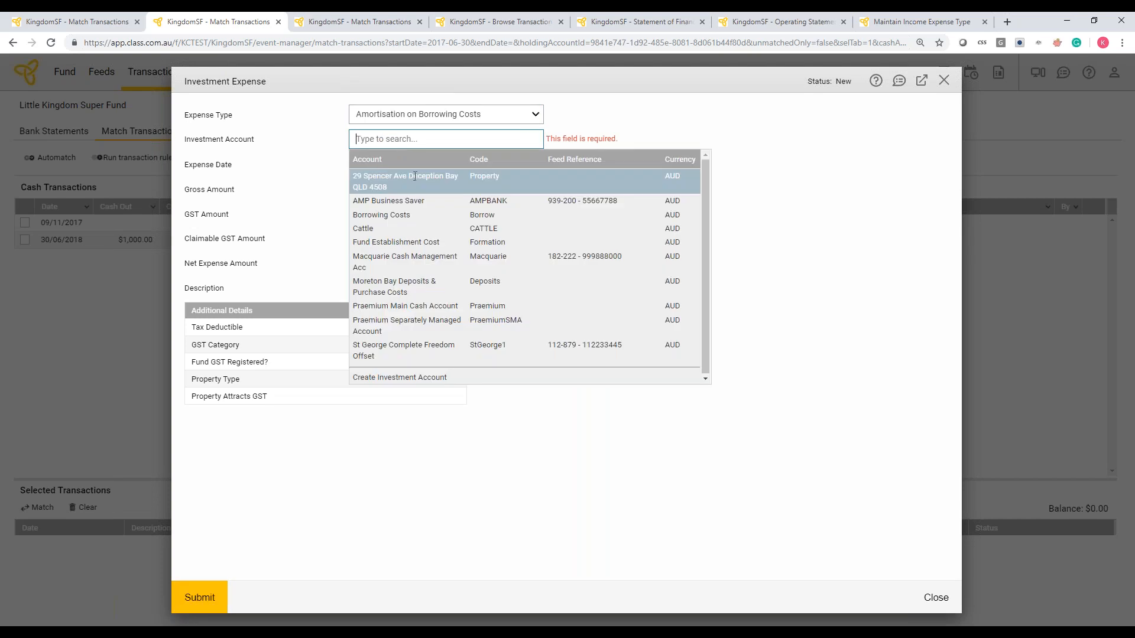
pyautogui.click(416, 183)
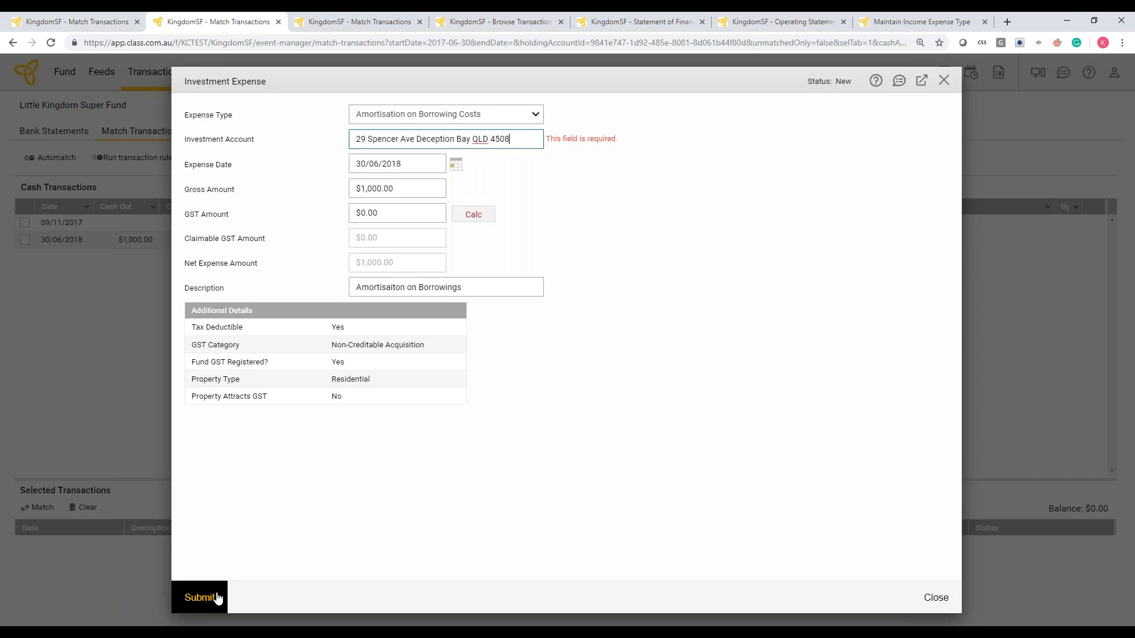
pyautogui.click(216, 598)
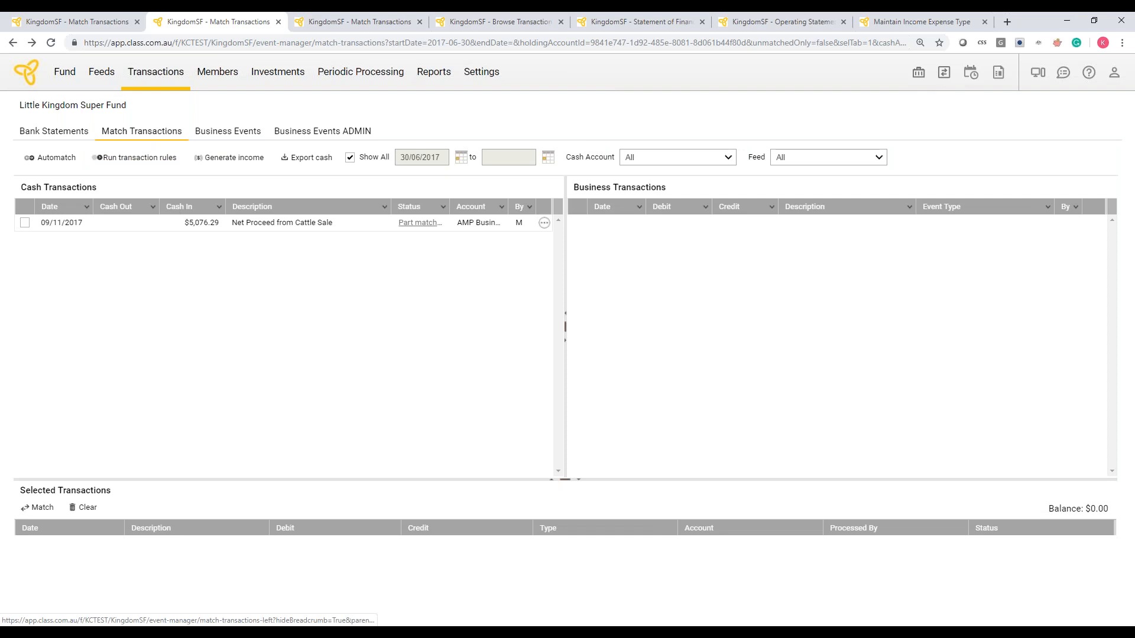
# Step: Open the AMP Business Saver bank statement and check the match of the Net Proceed from Cattle Sale transaction
pyautogui.click(54, 131)
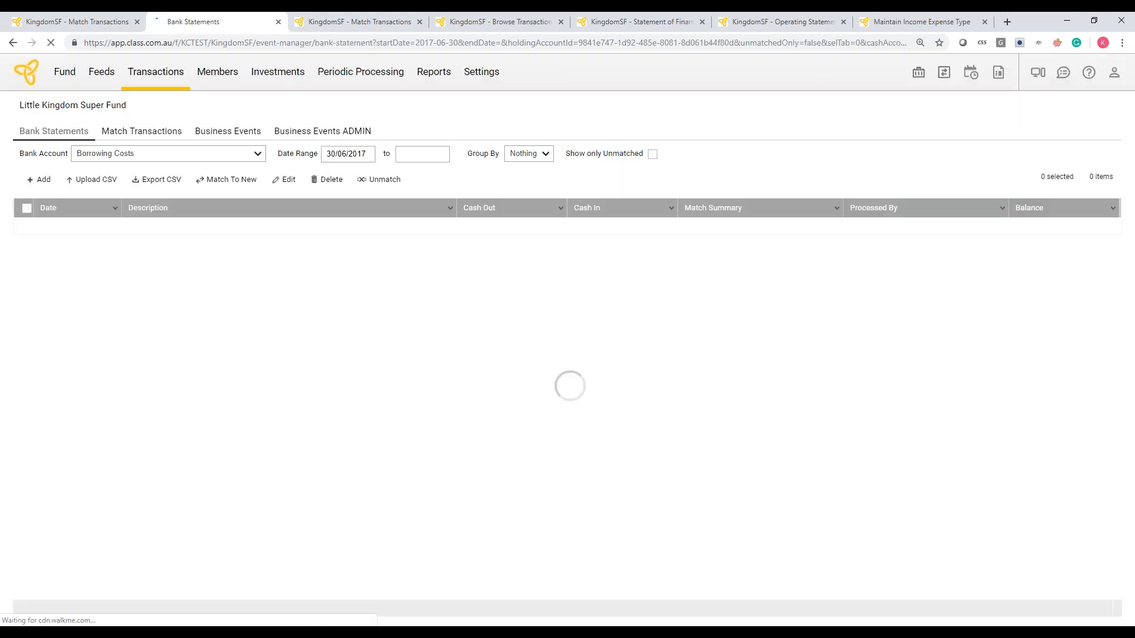
pyautogui.click(177, 153)
pyautogui.click(180, 169)
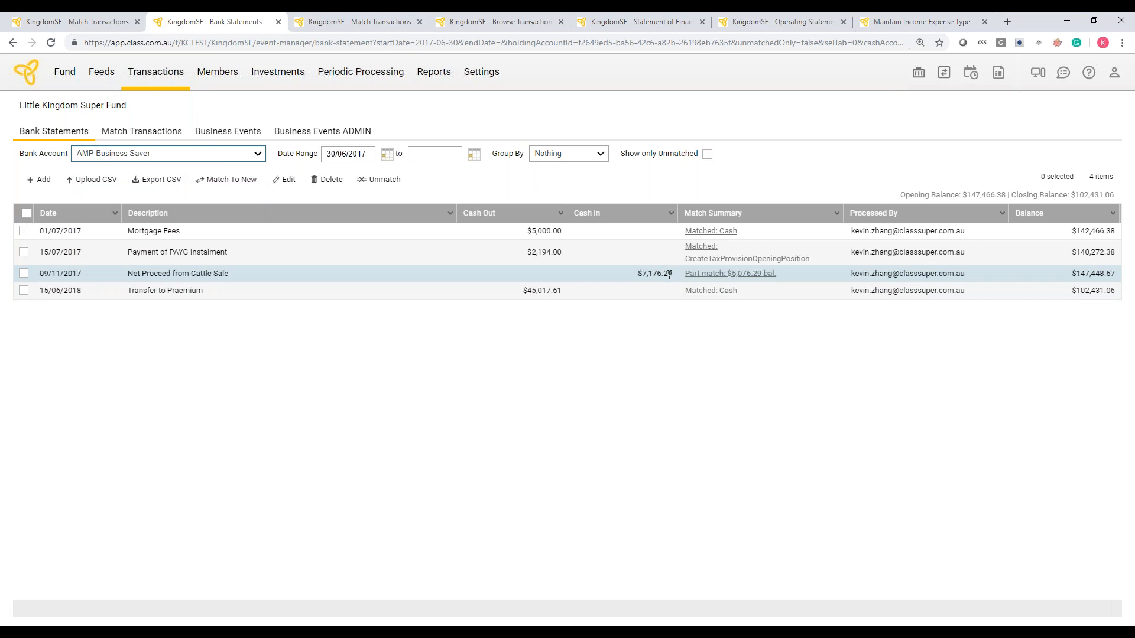
pyautogui.click(725, 275)
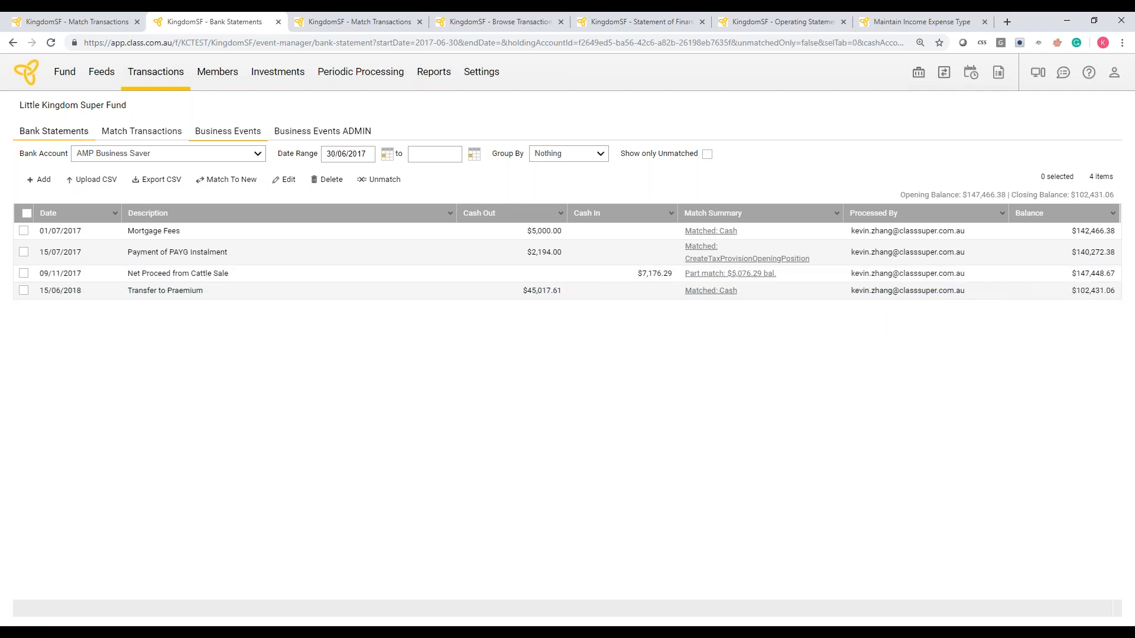
# Step: Group the fund's business events by Created By and expand the manually created group
pyautogui.click(239, 133)
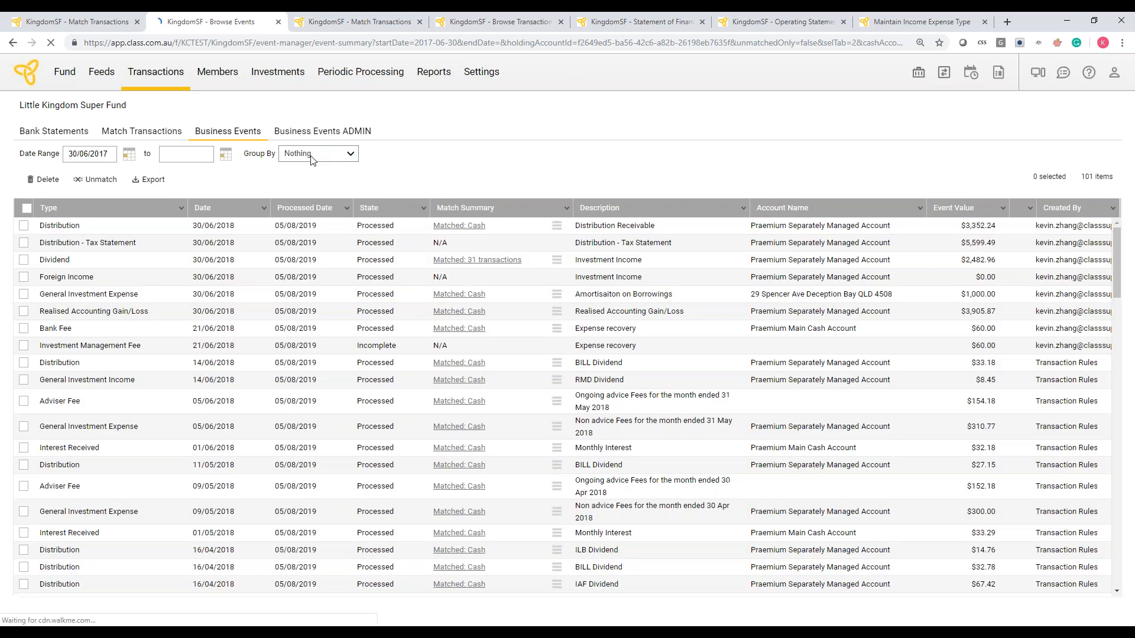
pyautogui.click(303, 153)
pyautogui.click(292, 178)
pyautogui.click(318, 154)
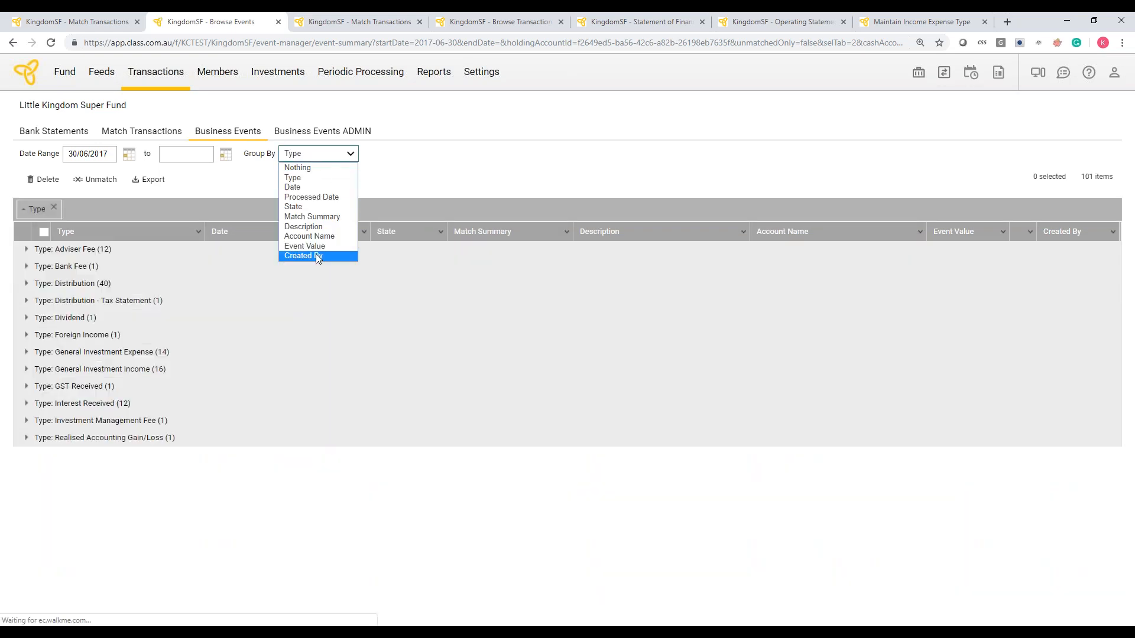
pyautogui.click(315, 254)
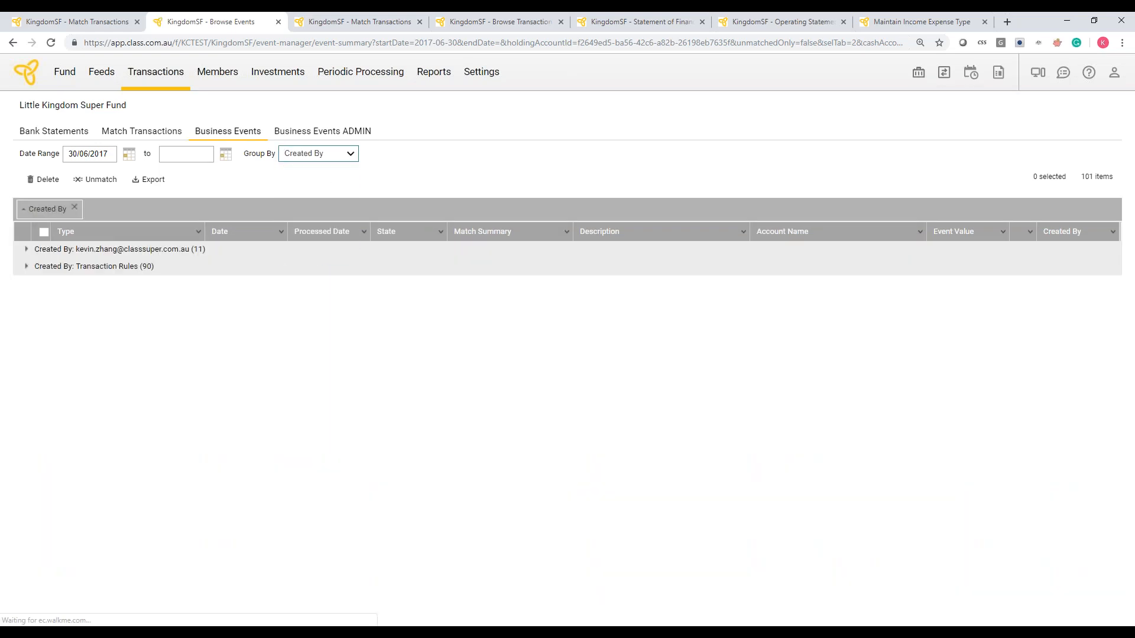
pyautogui.click(189, 251)
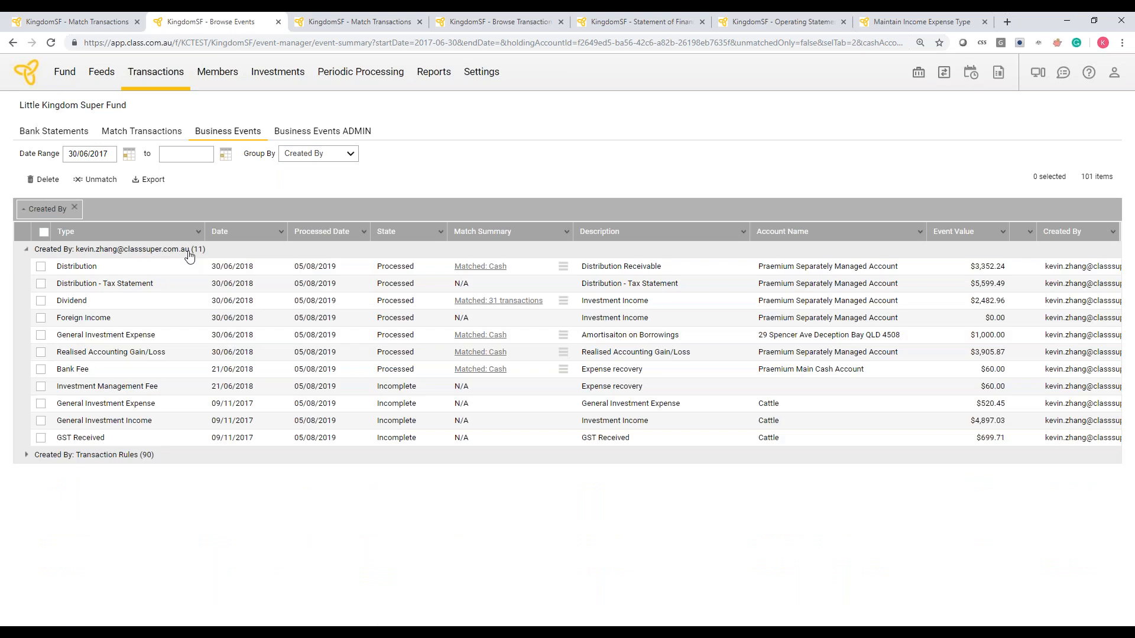
# Step: Process the incomplete Cattle GST Received event dated 09/11/2017 and close it
pyautogui.doubleClick(530, 441)
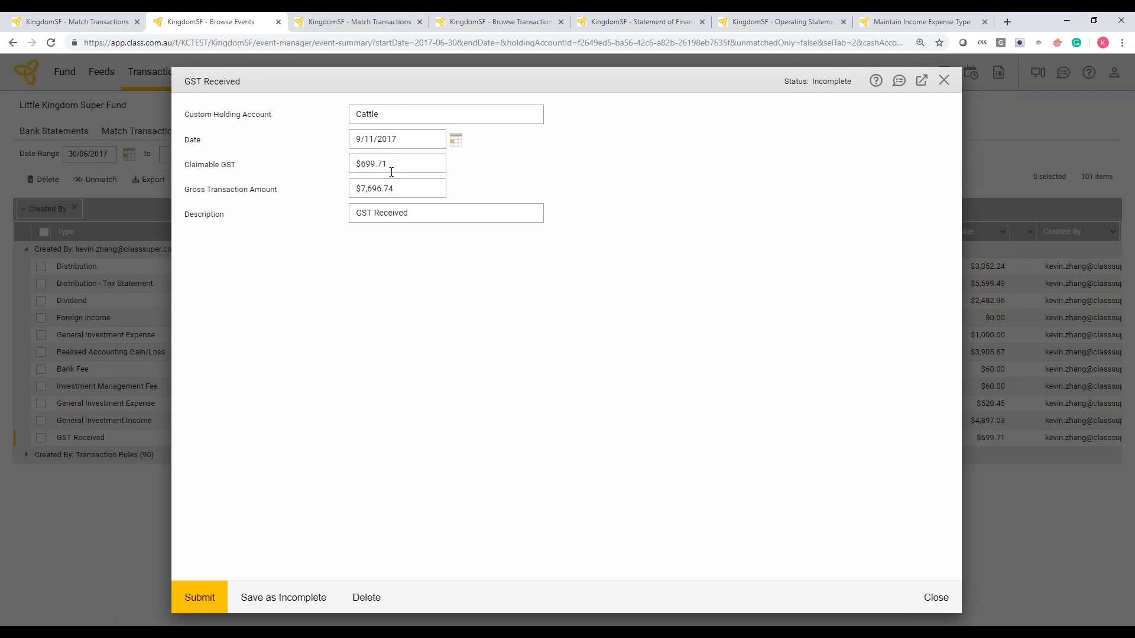
pyautogui.click(219, 602)
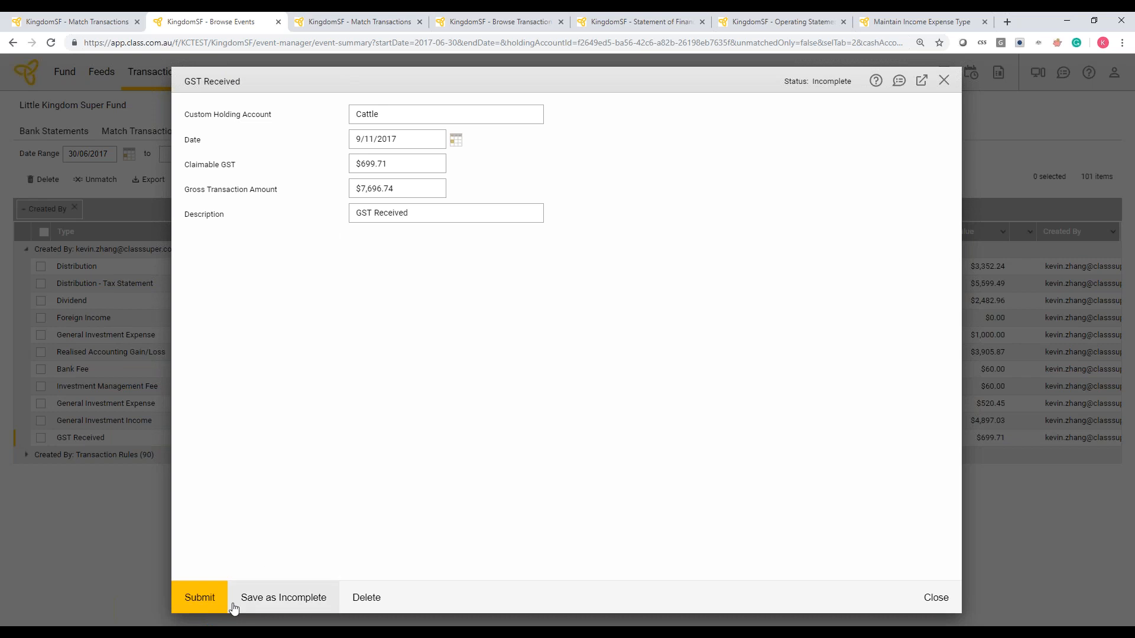
pyautogui.click(207, 601)
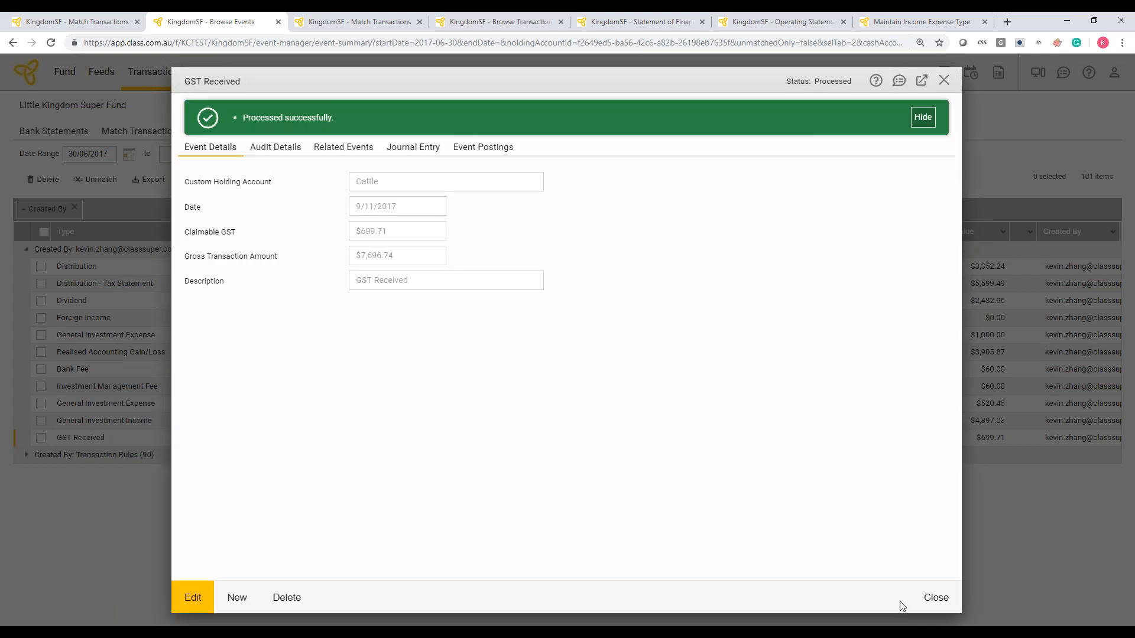
pyautogui.click(900, 605)
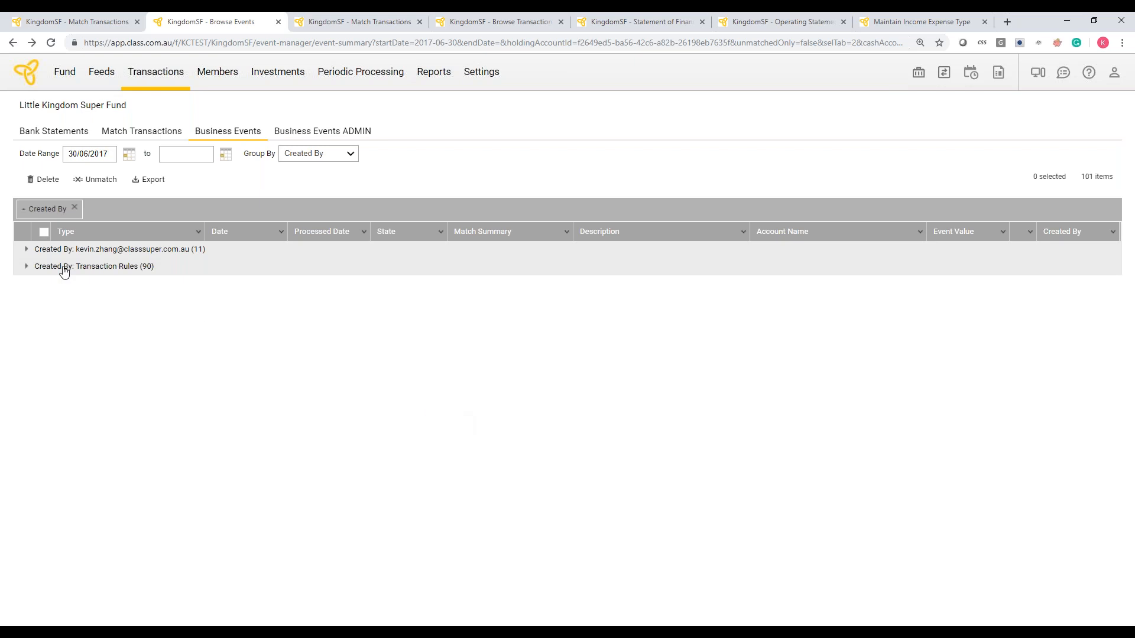
# Step: Process the incomplete Cattle General Investment Expense event for Selling Costs dated 09/11/2017 and close it
pyautogui.click(27, 250)
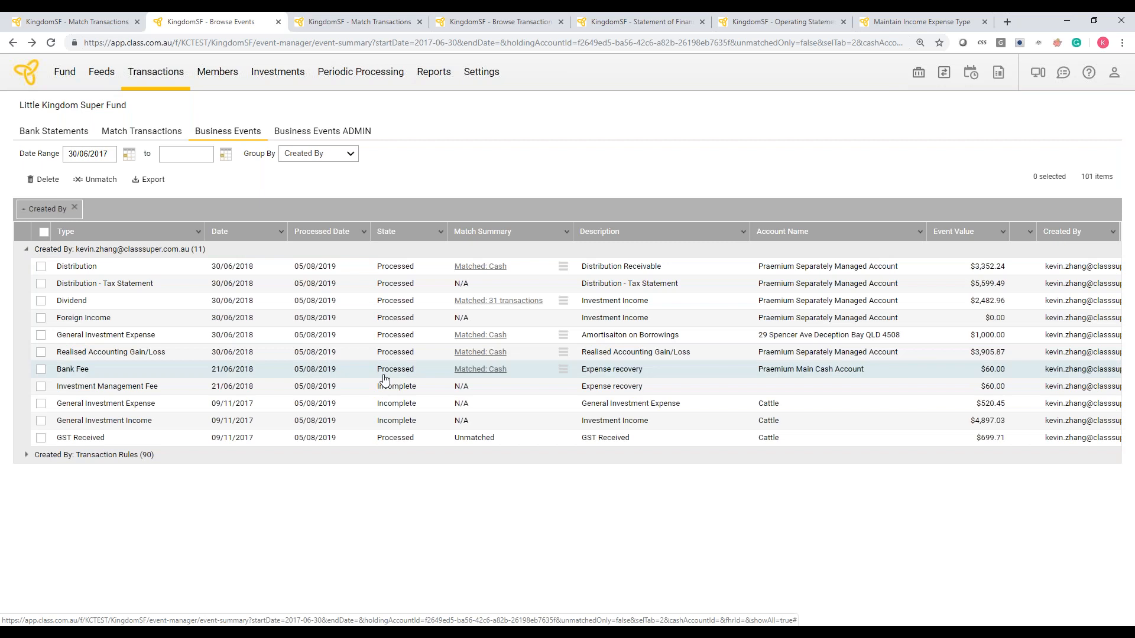
pyautogui.click(496, 408)
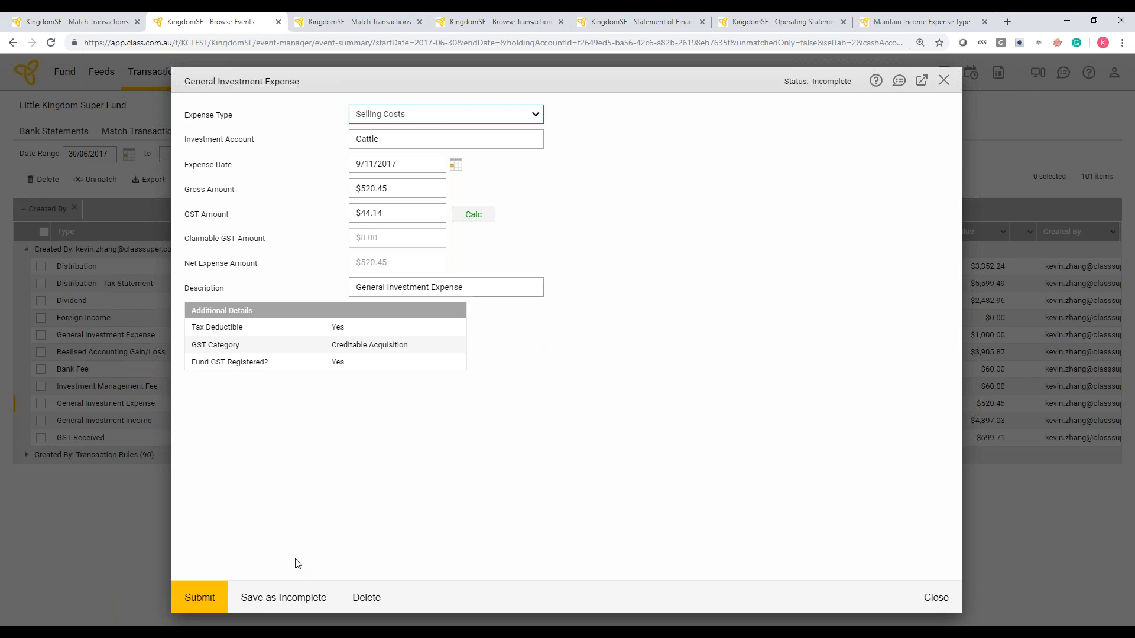
pyautogui.click(208, 600)
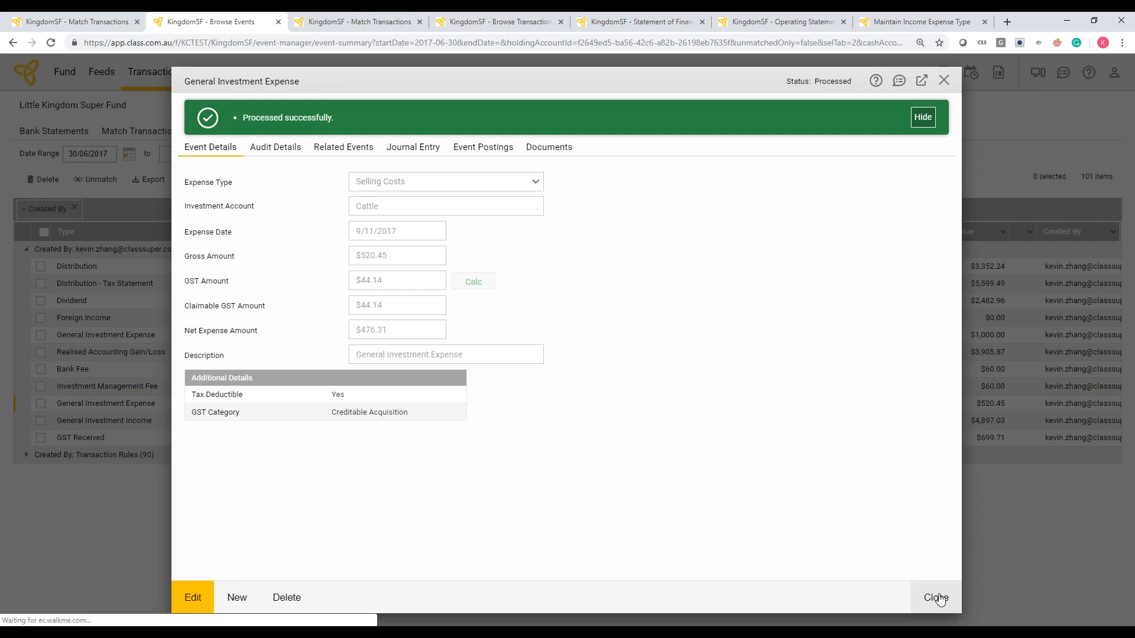
pyautogui.click(937, 598)
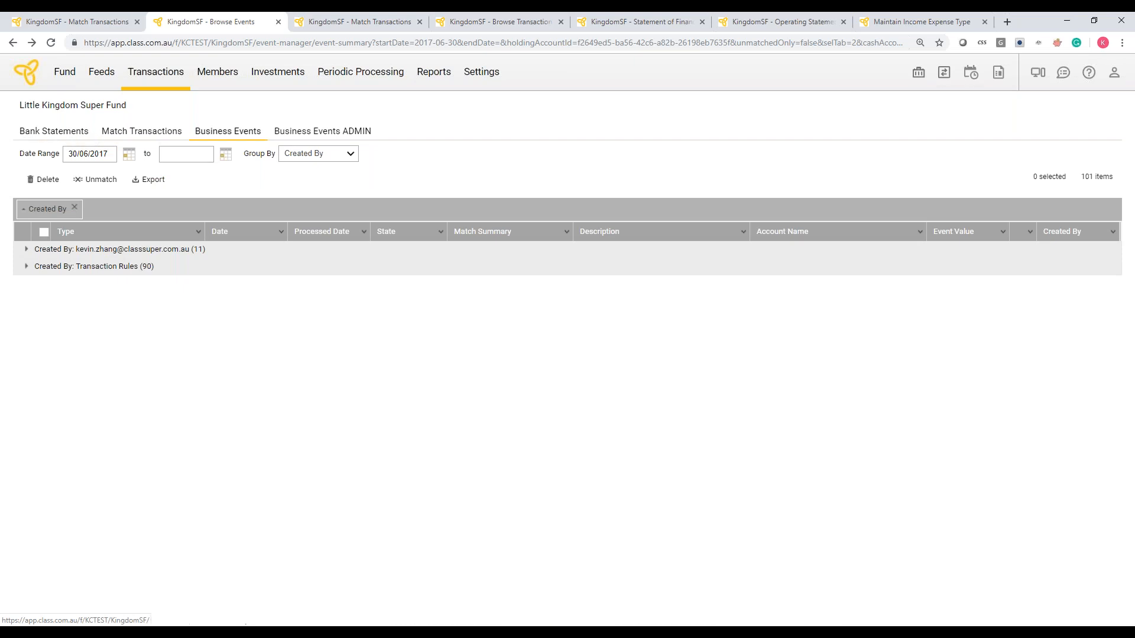
# Step: Open the bank statement of the Cattle account in the Match Transactions browser tab opened first
pyautogui.click(104, 21)
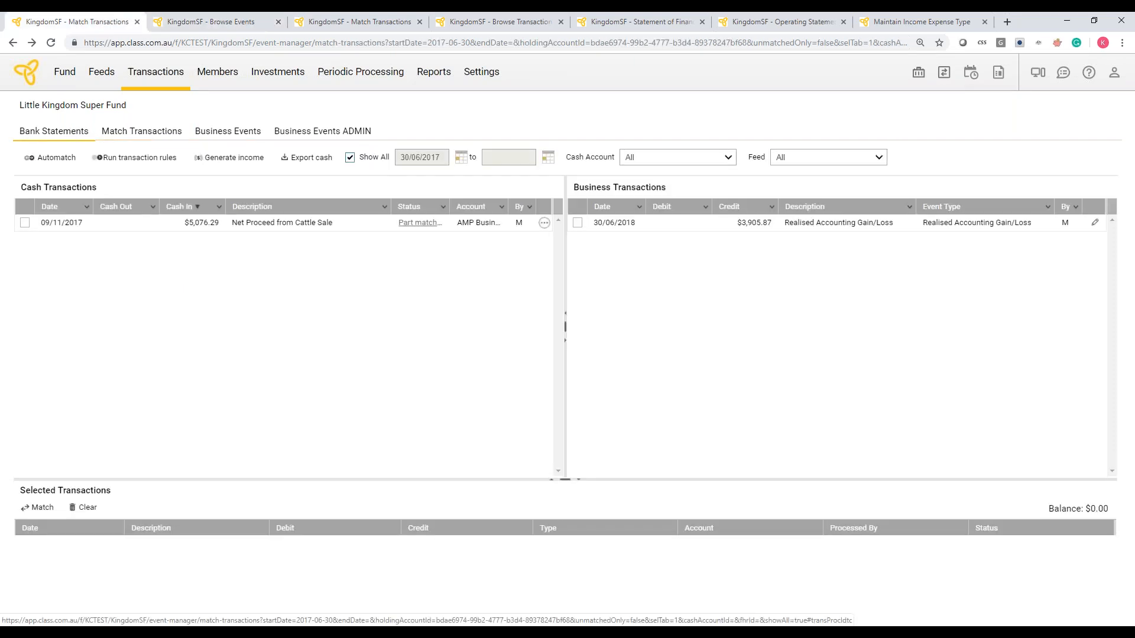
pyautogui.click(54, 131)
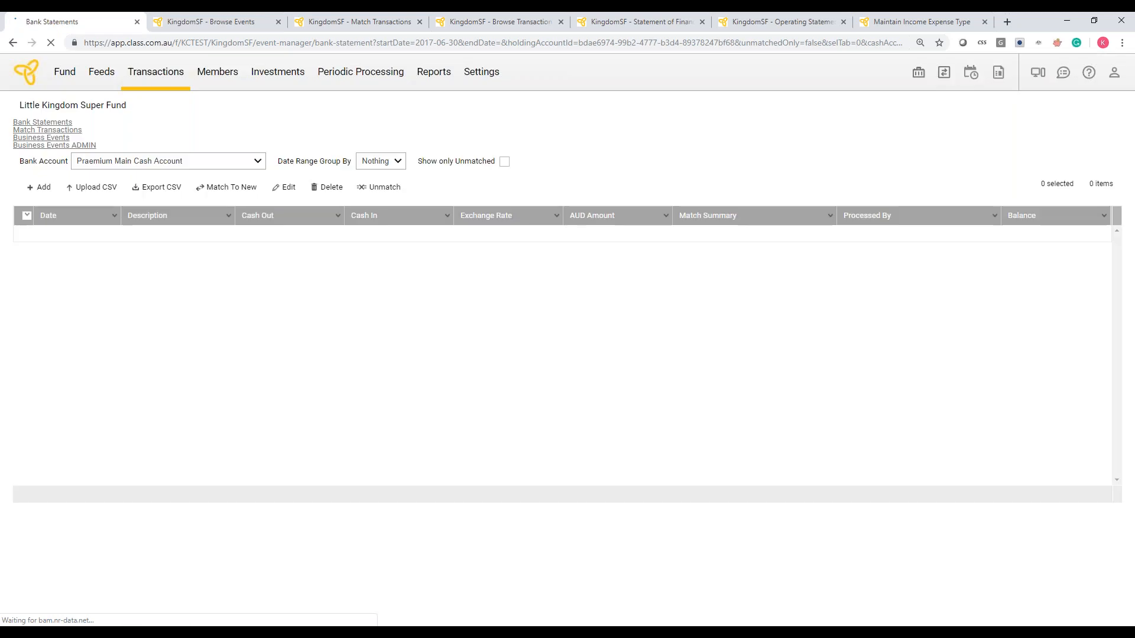
pyautogui.click(173, 160)
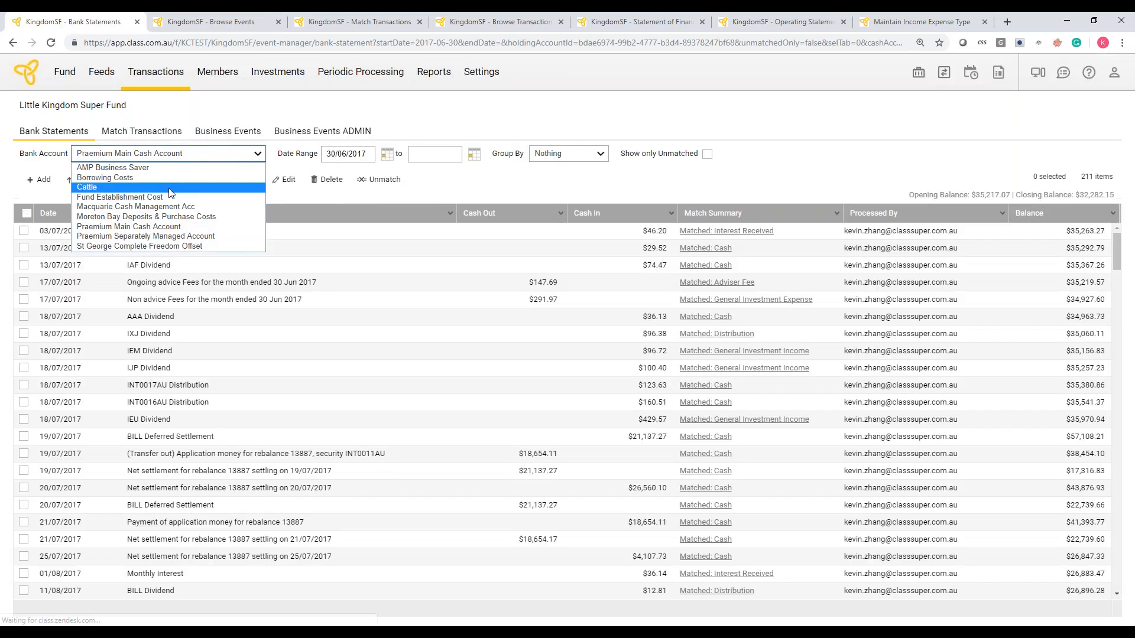
pyautogui.click(88, 186)
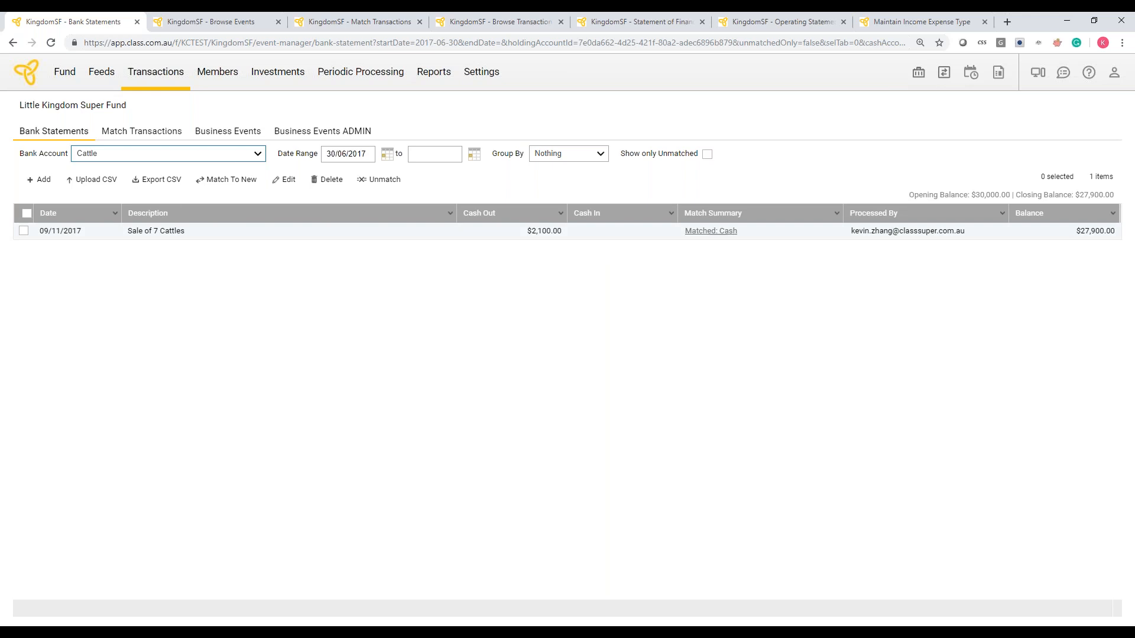
# Step: Inspect the transactions matched to the Sale of 7 Cattles entry, then open the fund's Match Transactions screen
pyautogui.click(713, 236)
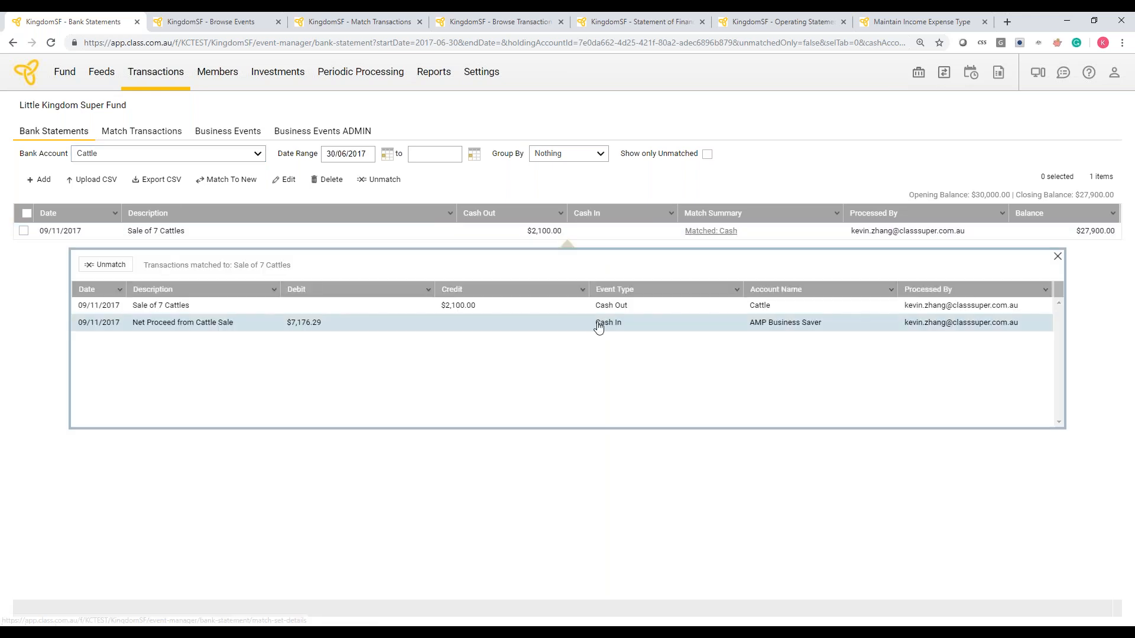
pyautogui.click(1058, 257)
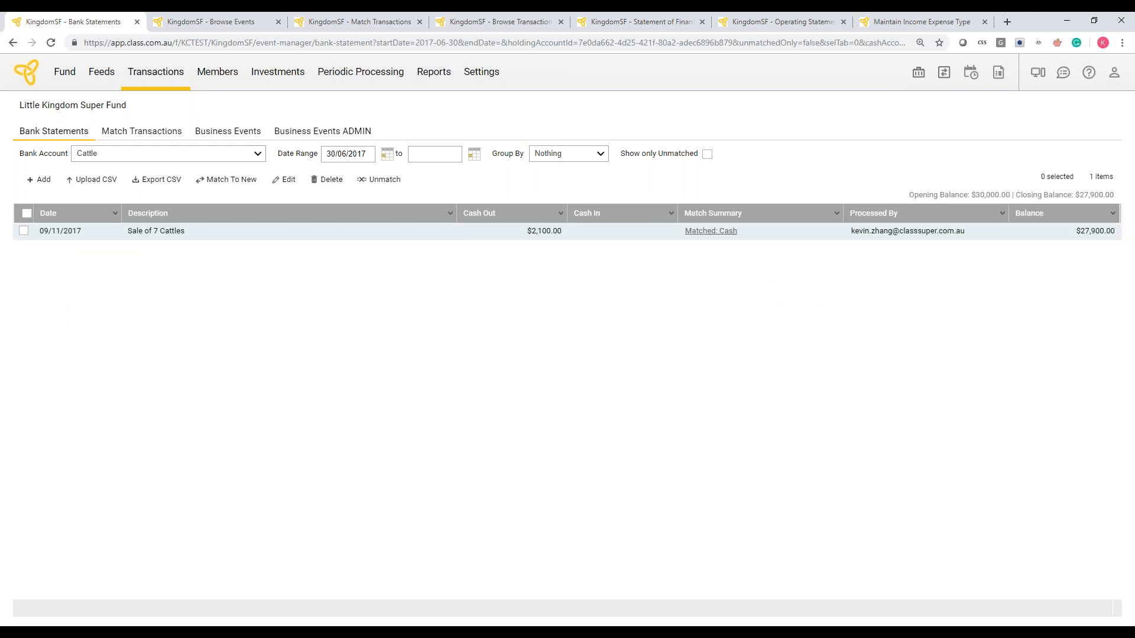
pyautogui.click(147, 138)
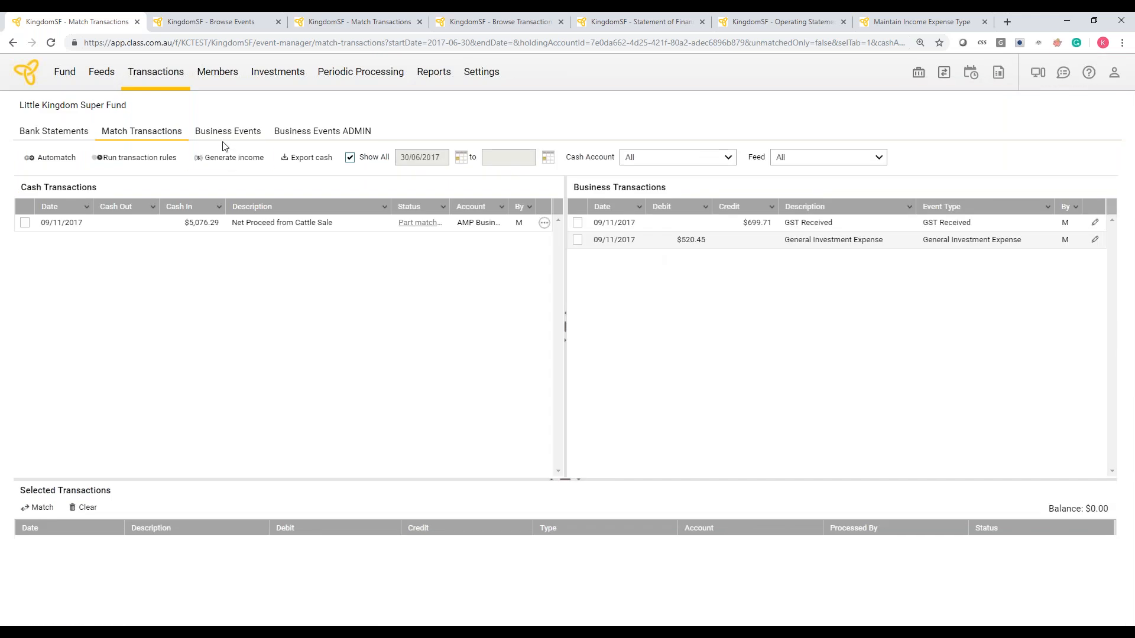
# Step: Process the incomplete Cattle General Investment Income event for Profit on Livestock Sale dated 09/11/2017 in the Browse Events browser tab and close it
pyautogui.click(198, 24)
pyautogui.click(87, 253)
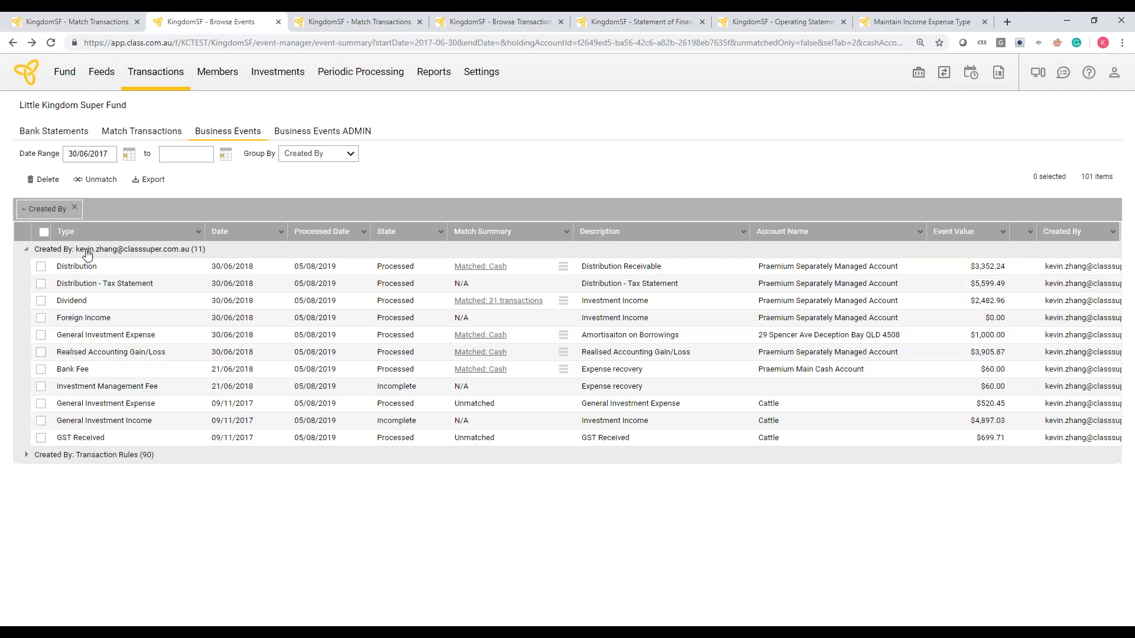
pyautogui.click(635, 426)
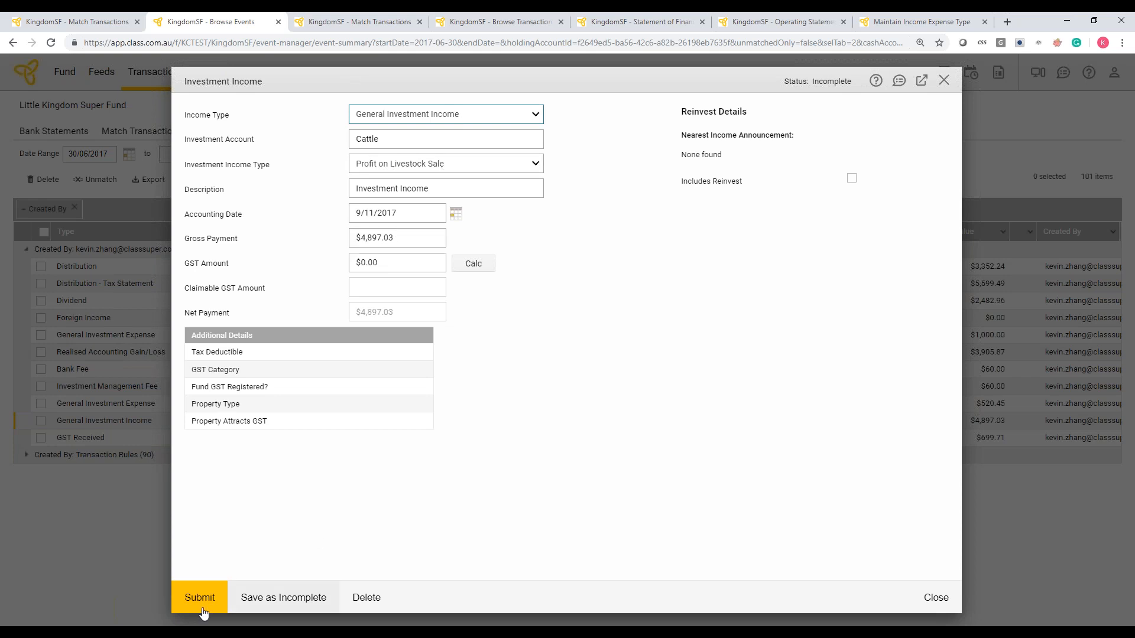
pyautogui.click(210, 599)
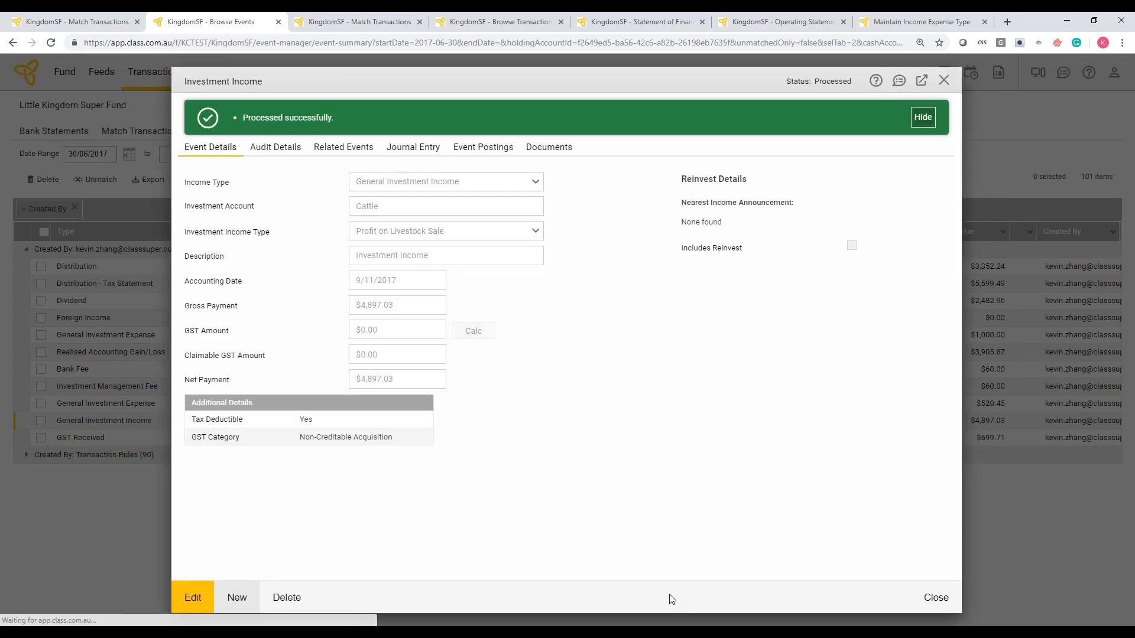
pyautogui.click(926, 602)
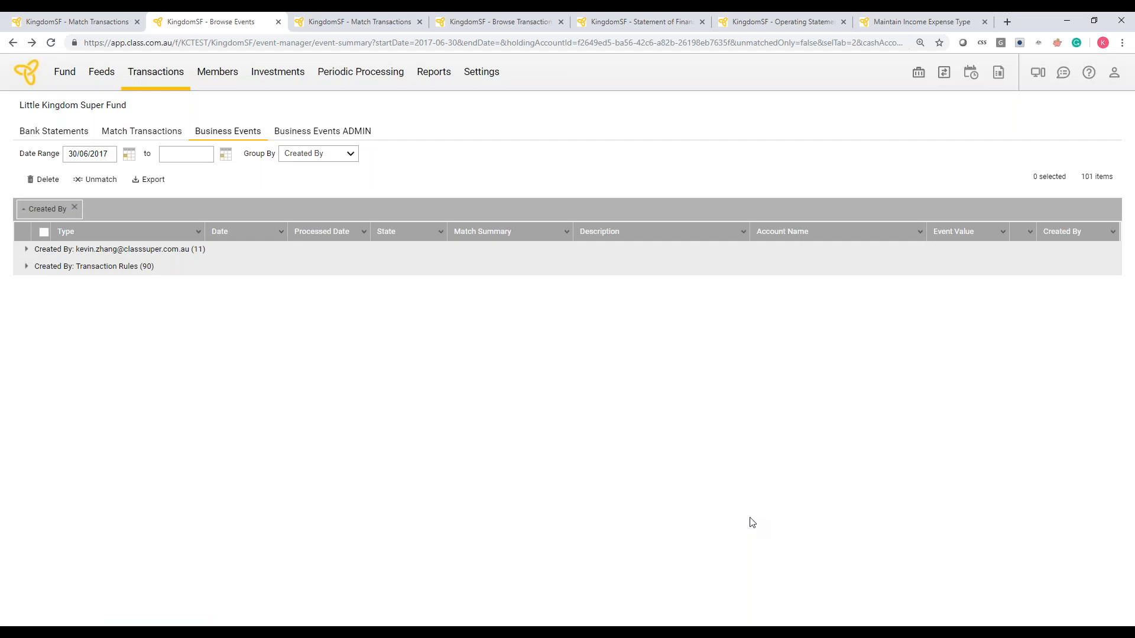
# Step: Delete the incomplete Investment Management Fee event dated 21/06/2018 from the manually created business events
pyautogui.click(105, 256)
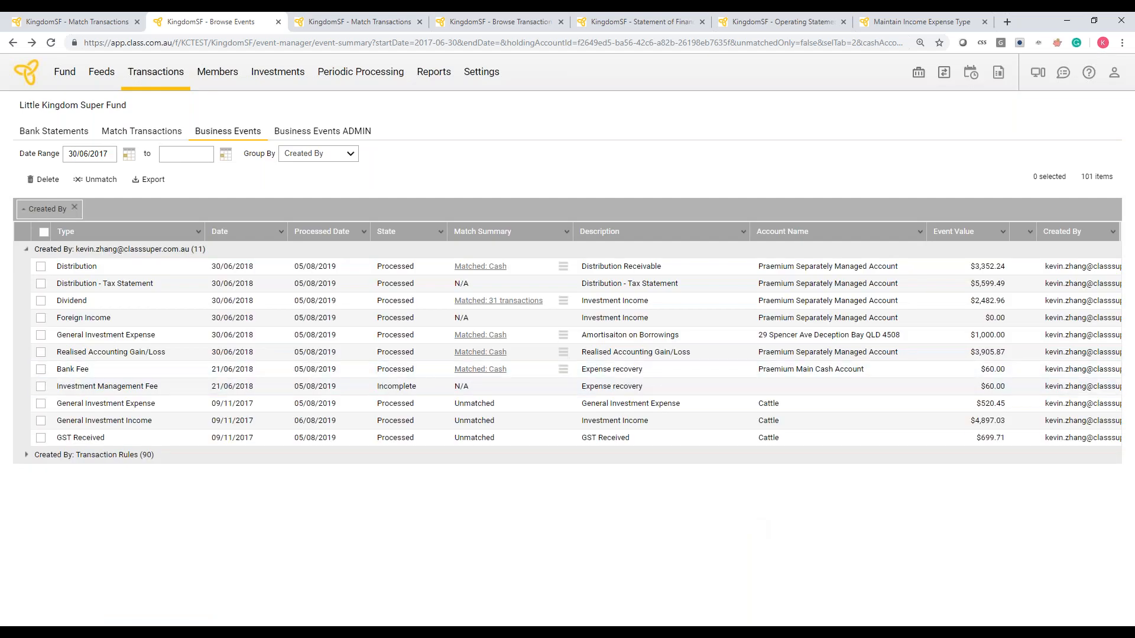
pyautogui.click(41, 387)
pyautogui.click(48, 180)
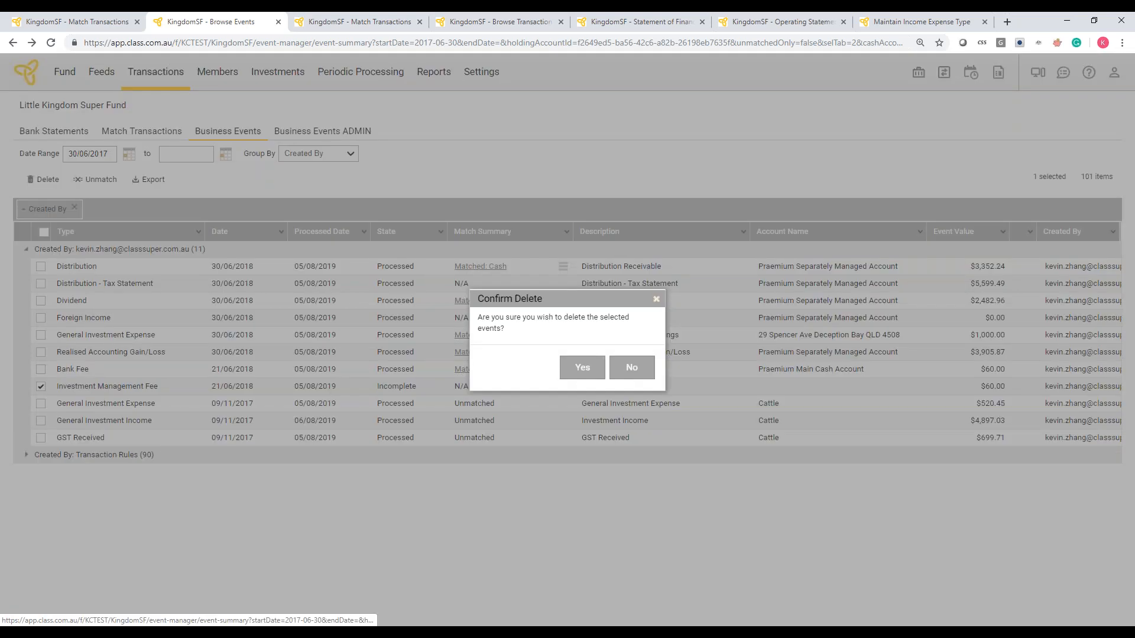
pyautogui.click(582, 367)
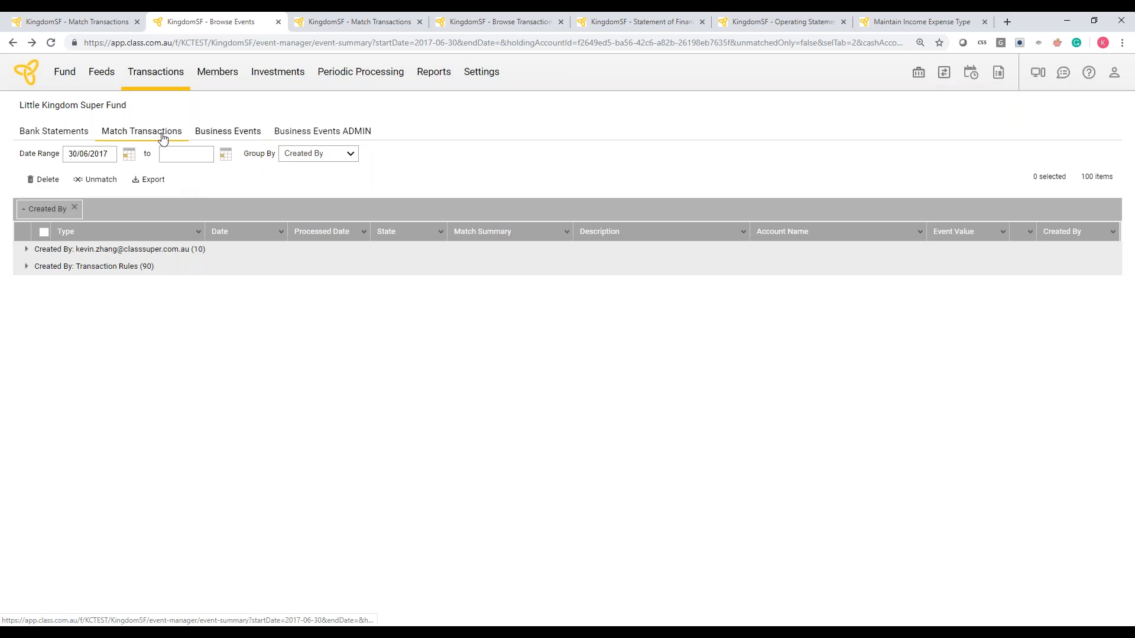
# Step: Match the Net Proceed from Cattle Sale cash transaction with the cattle GST Received, Investment Income and General Investment Expense transactions
pyautogui.click(163, 139)
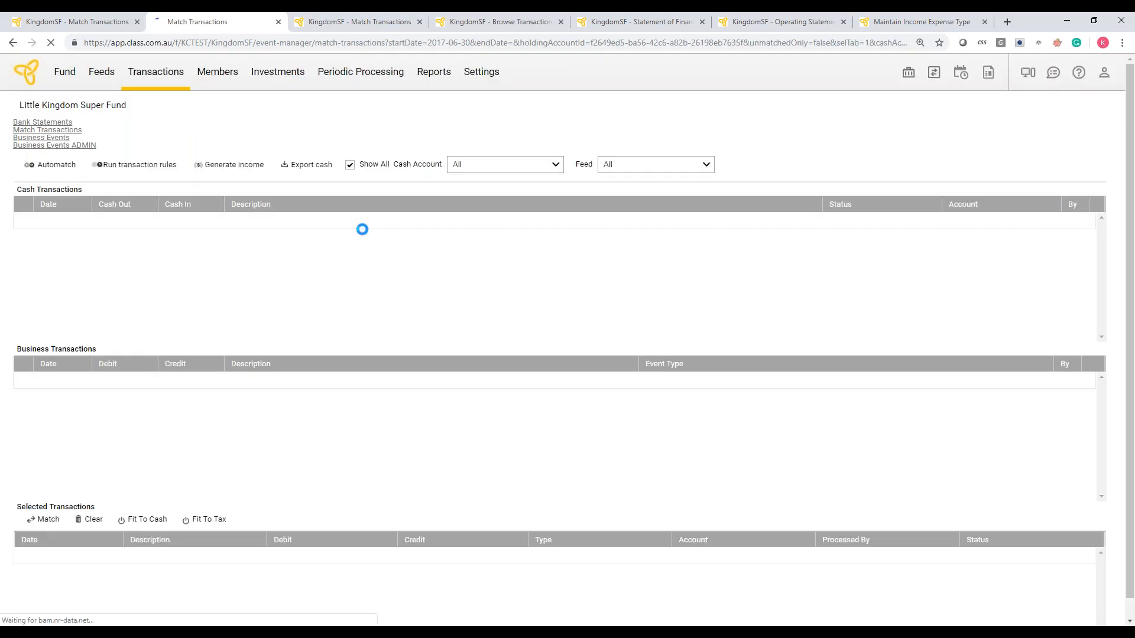
pyautogui.click(24, 222)
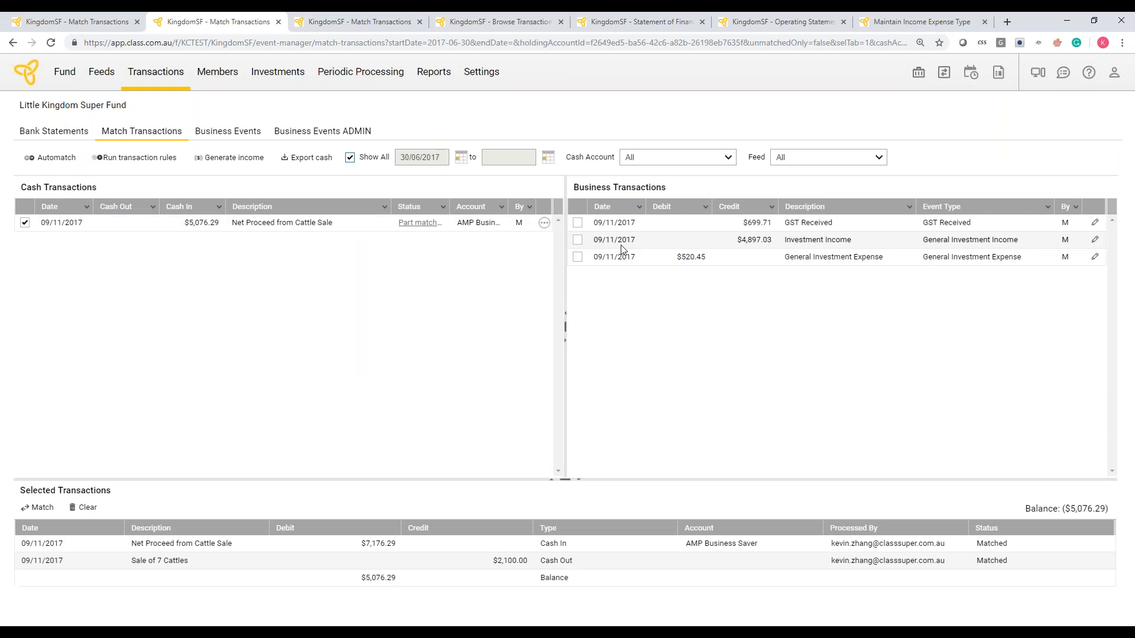
pyautogui.click(577, 223)
pyautogui.click(578, 241)
pyautogui.click(577, 257)
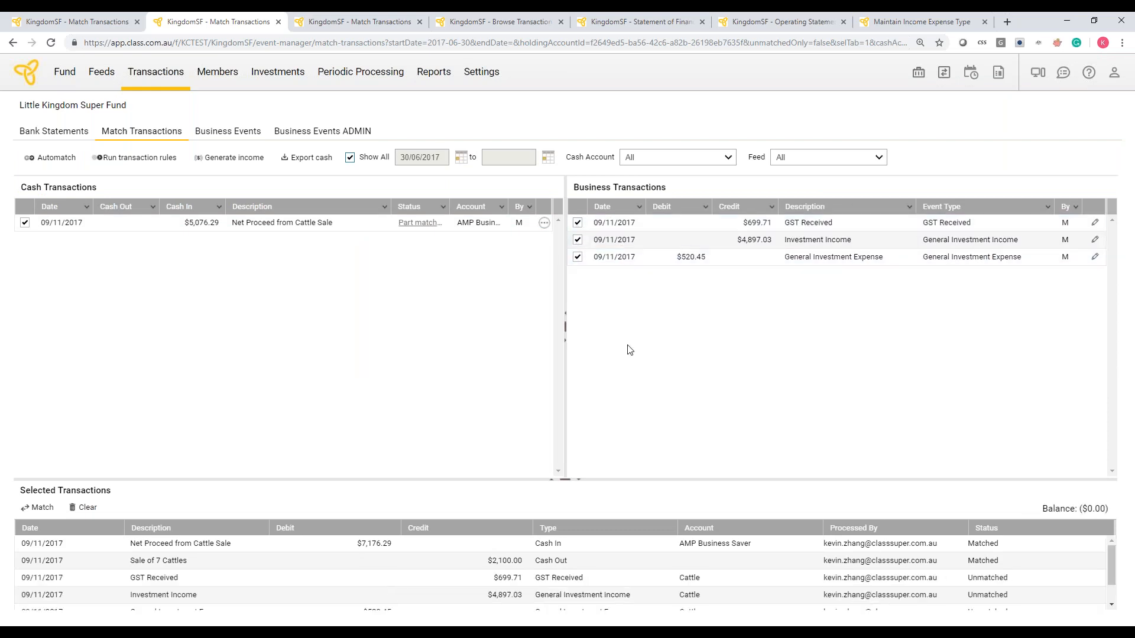
pyautogui.click(37, 507)
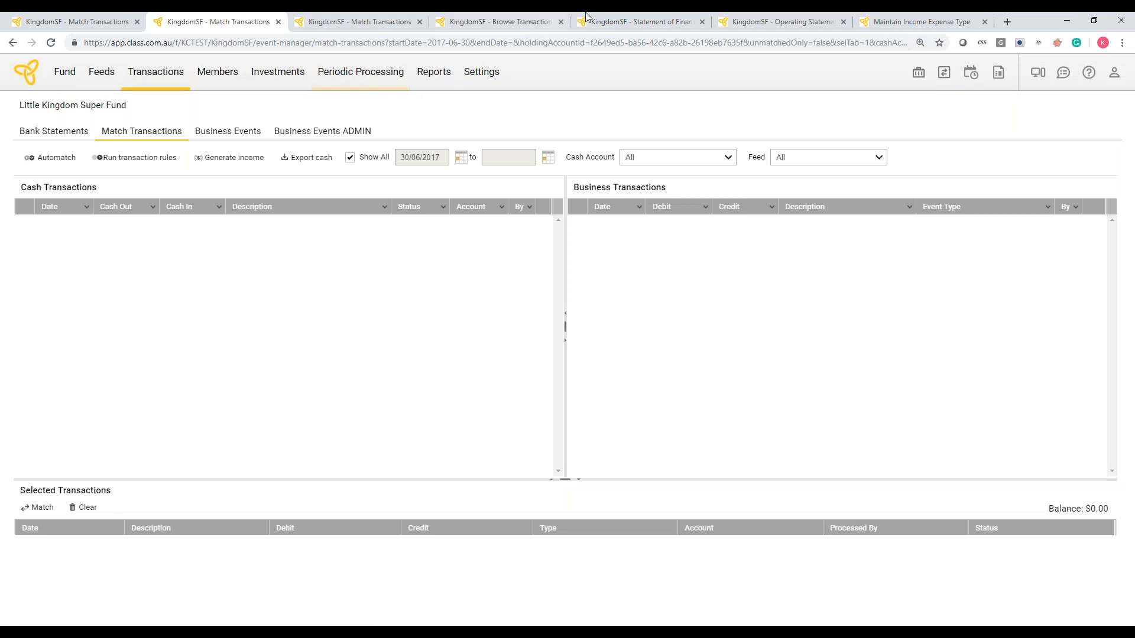
# Step: Reload the Operating Statement and run a new period update for the 2017-18 financial year ending 30/06/2018 in that browser tab
pyautogui.click(789, 22)
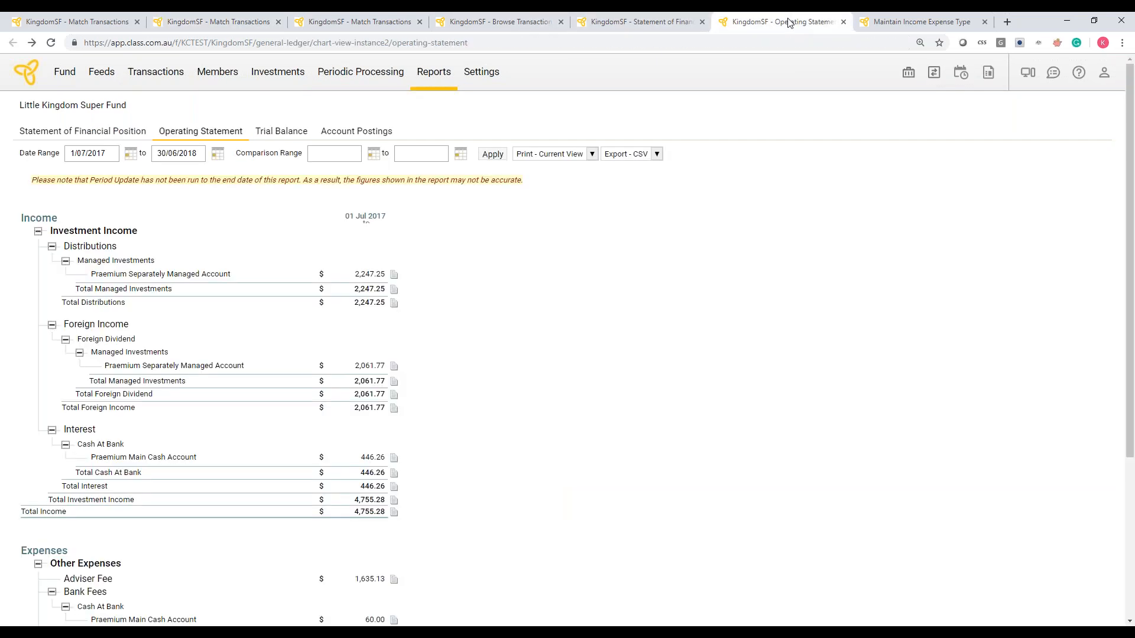
pyautogui.press('F5')
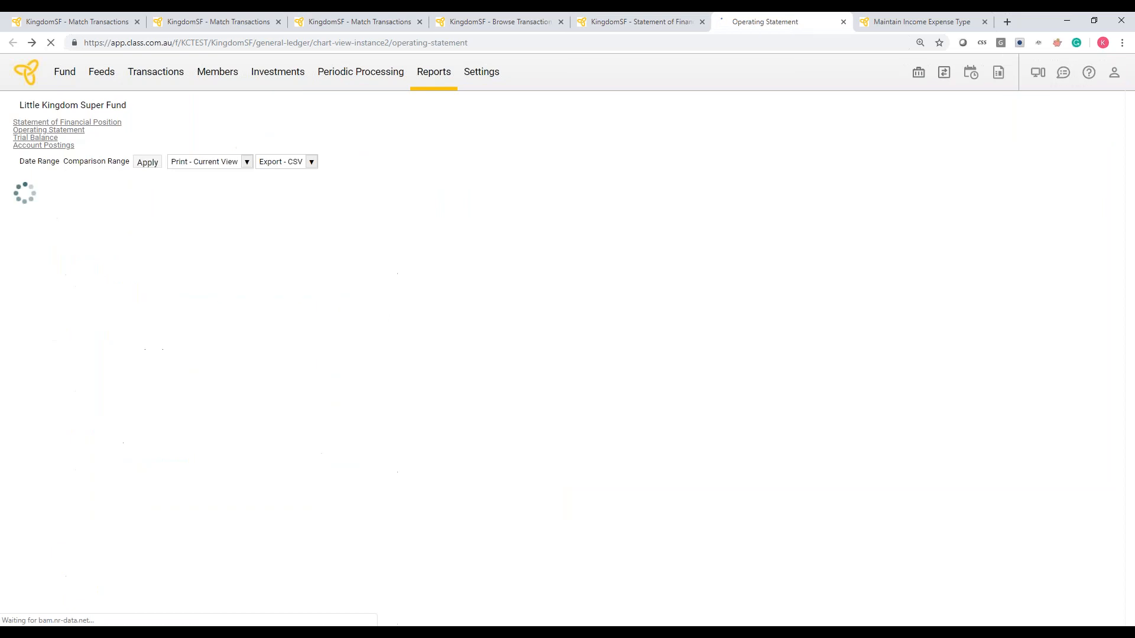
pyautogui.moveTo(361, 73)
pyautogui.click(362, 129)
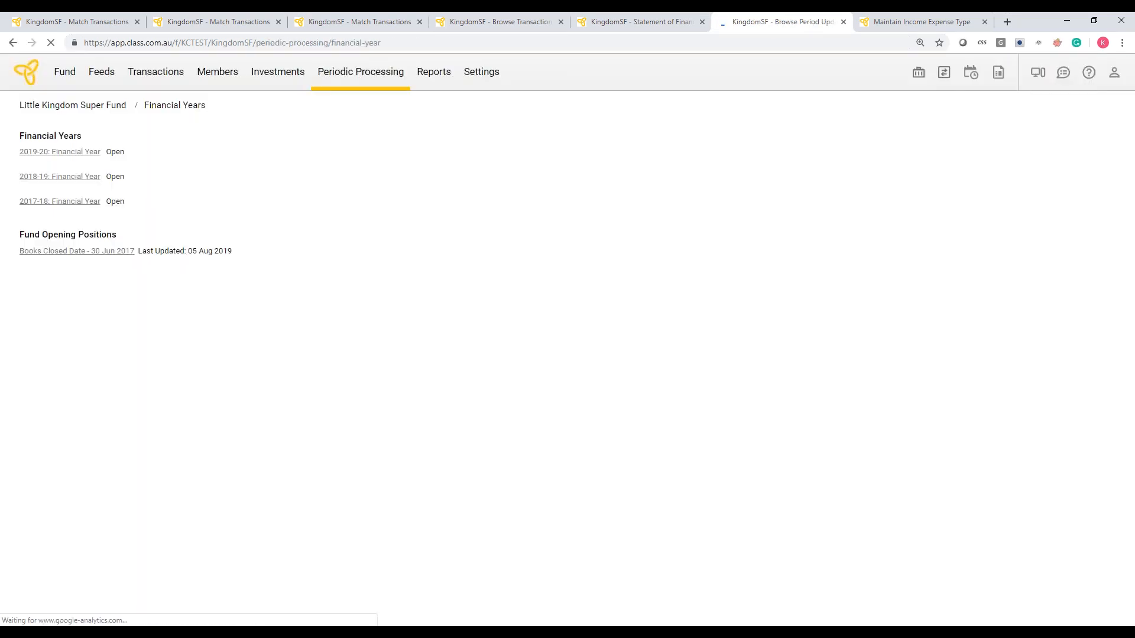
pyautogui.click(89, 202)
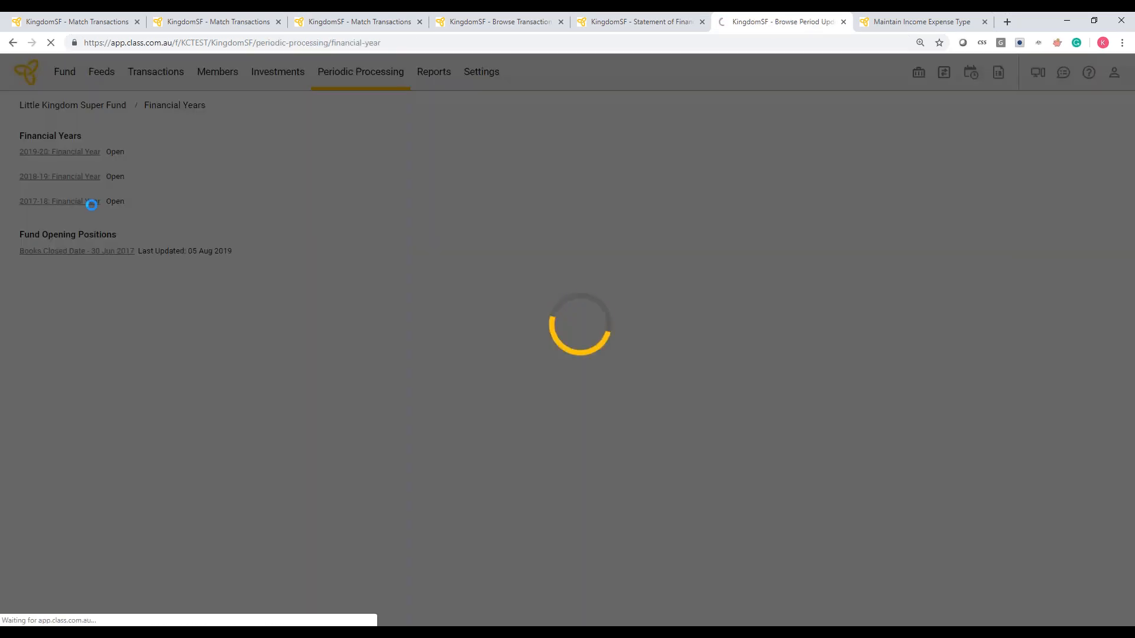
pyautogui.click(78, 275)
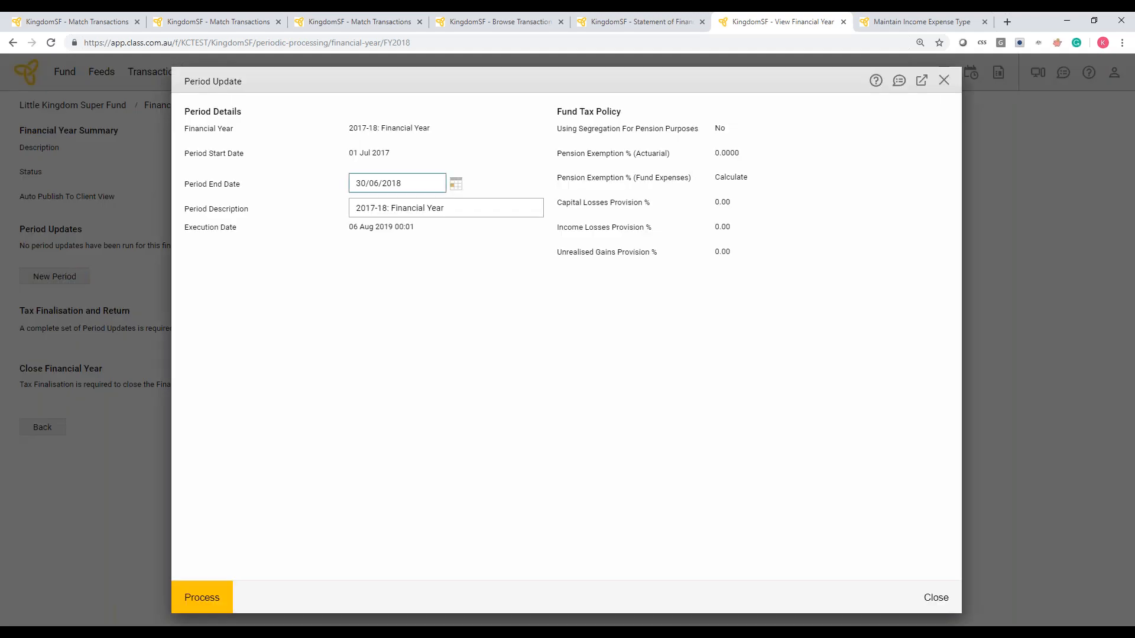
pyautogui.click(202, 597)
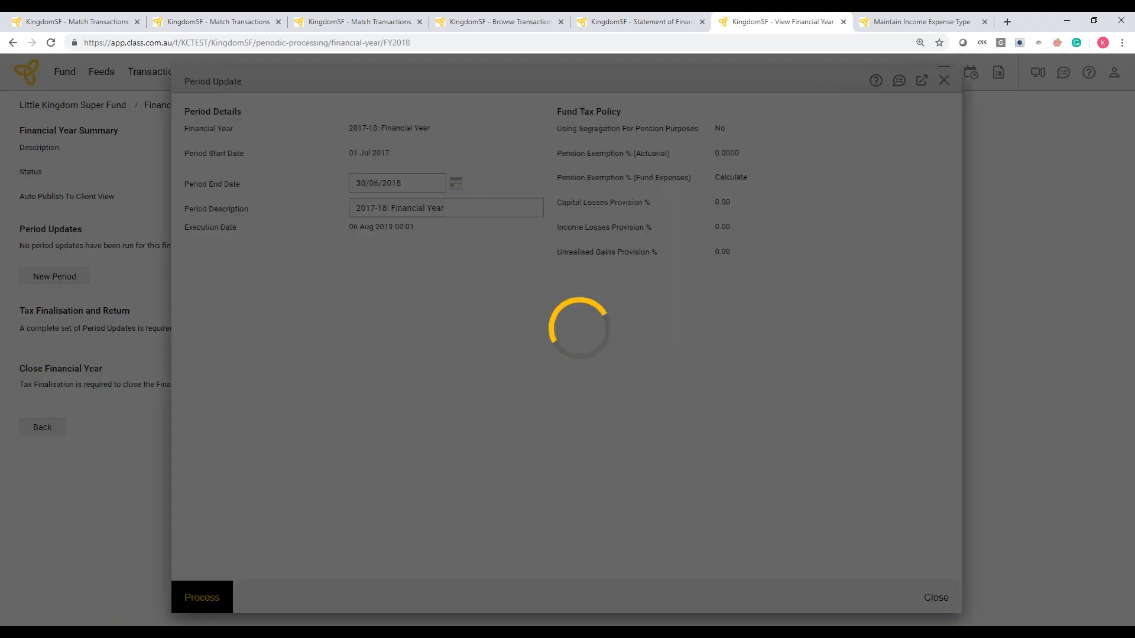
# Step: Close the Maintain Income Expense Type browser tab and reload the Statement of Financial Position
pyautogui.click(885, 23)
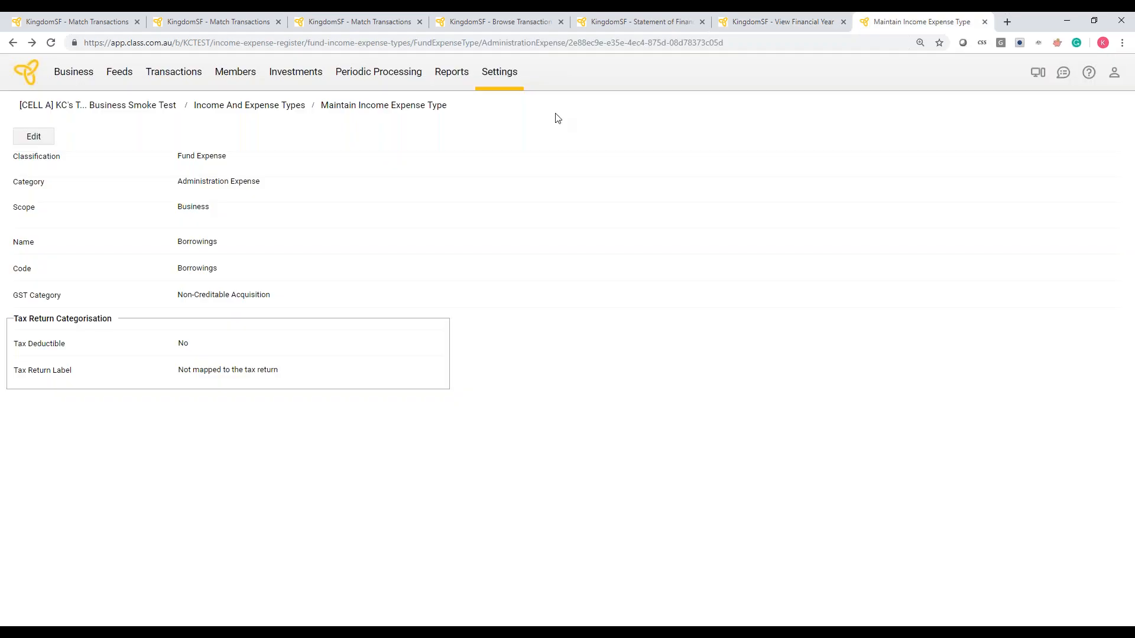
pyautogui.click(984, 22)
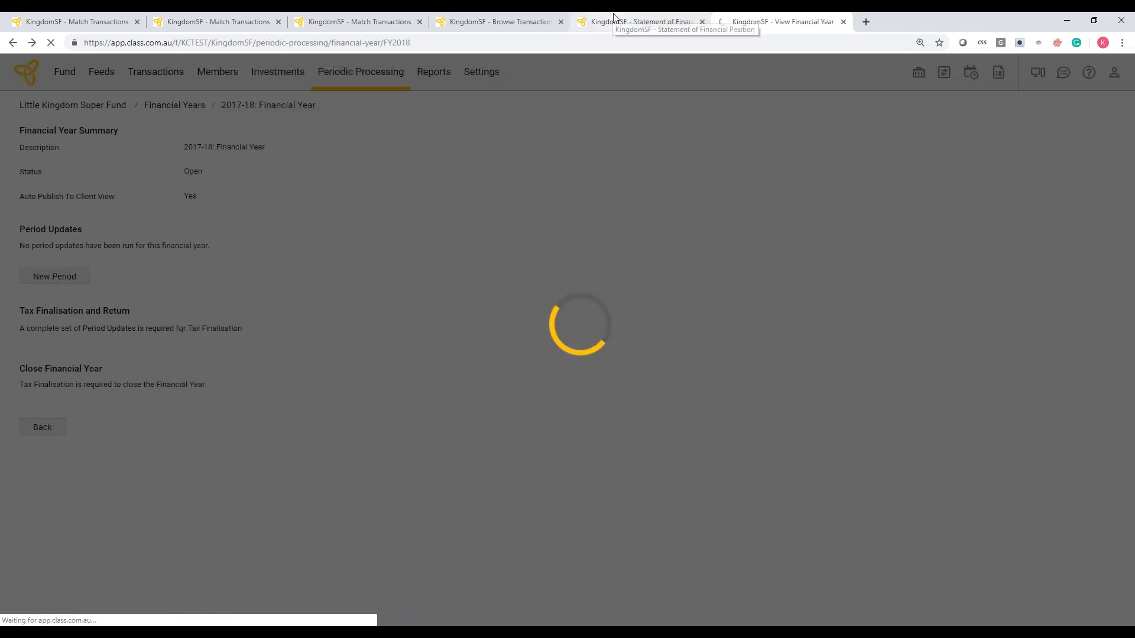
pyautogui.click(614, 22)
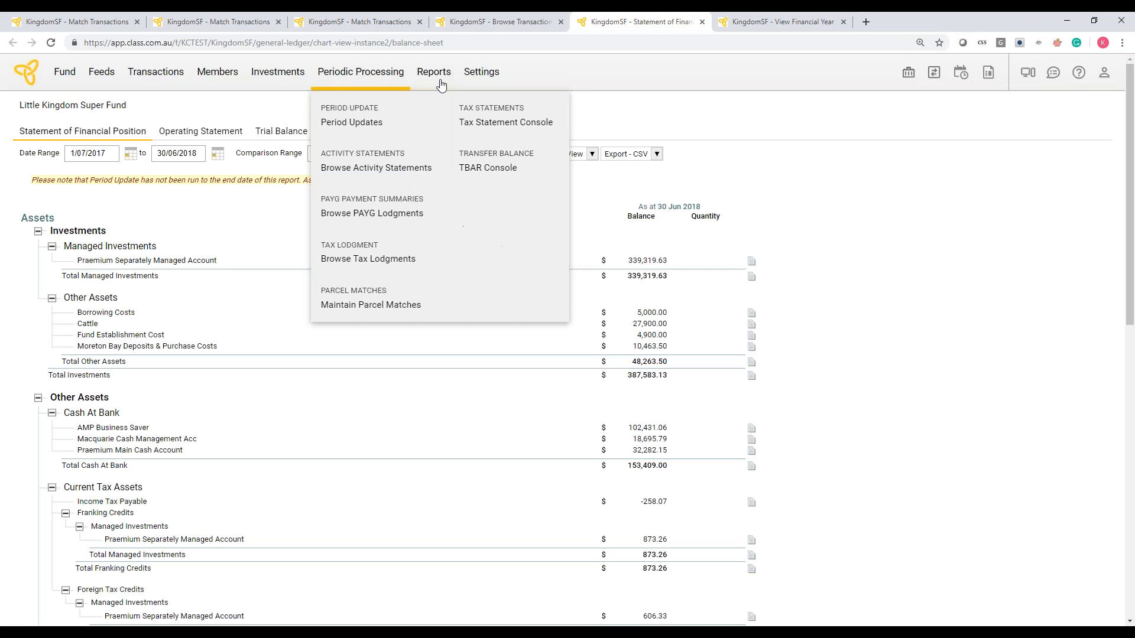
pyautogui.moveTo(53, 65)
pyautogui.click(51, 42)
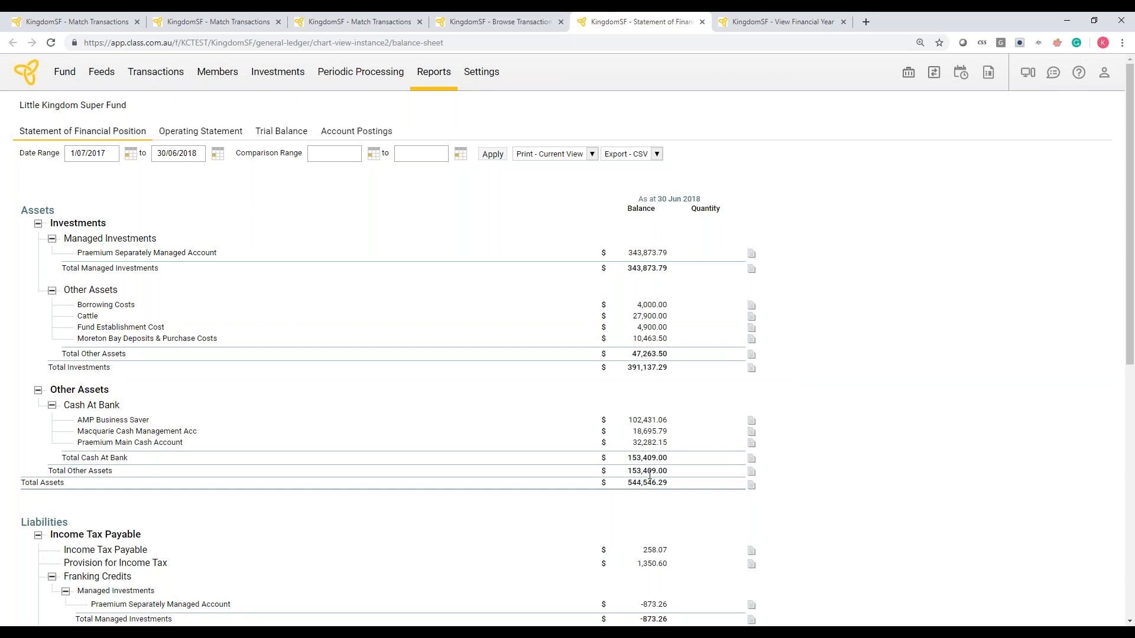
# Step: Review the fund's assets, liabilities and member entitlements, collapsing Franking Credits and Foreign Tax Credits under Income Tax Payable
pyautogui.scroll(-1, 650, 475)
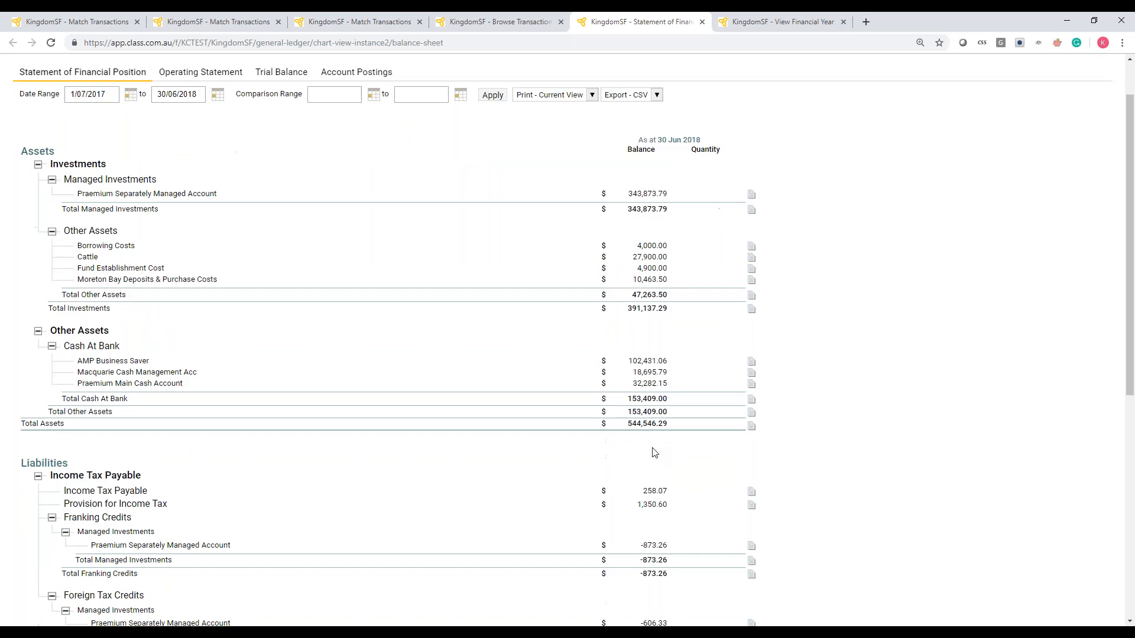
pyautogui.scroll(-1, 654, 452)
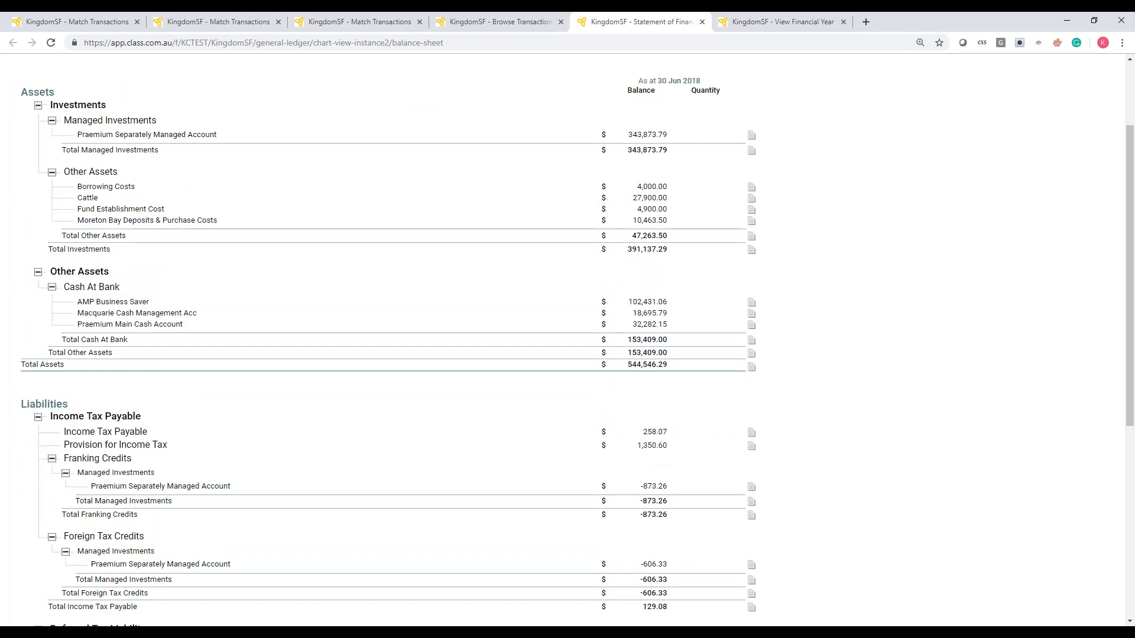
pyautogui.scroll(-1, 41, 412)
pyautogui.click(52, 399)
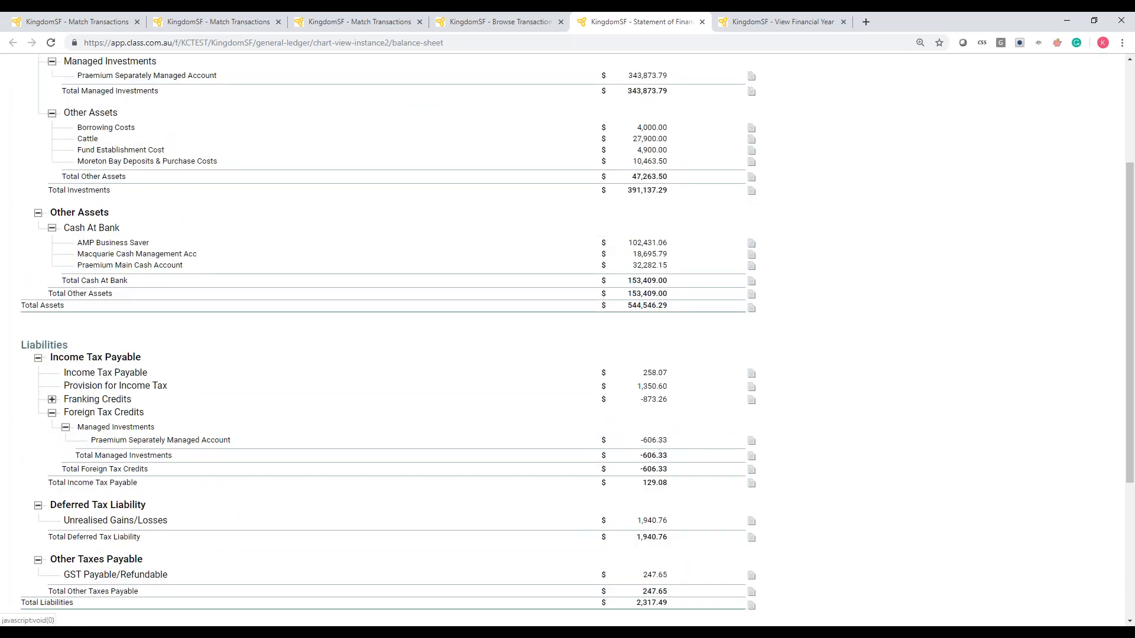
pyautogui.click(52, 413)
pyautogui.scroll(-1, 53, 422)
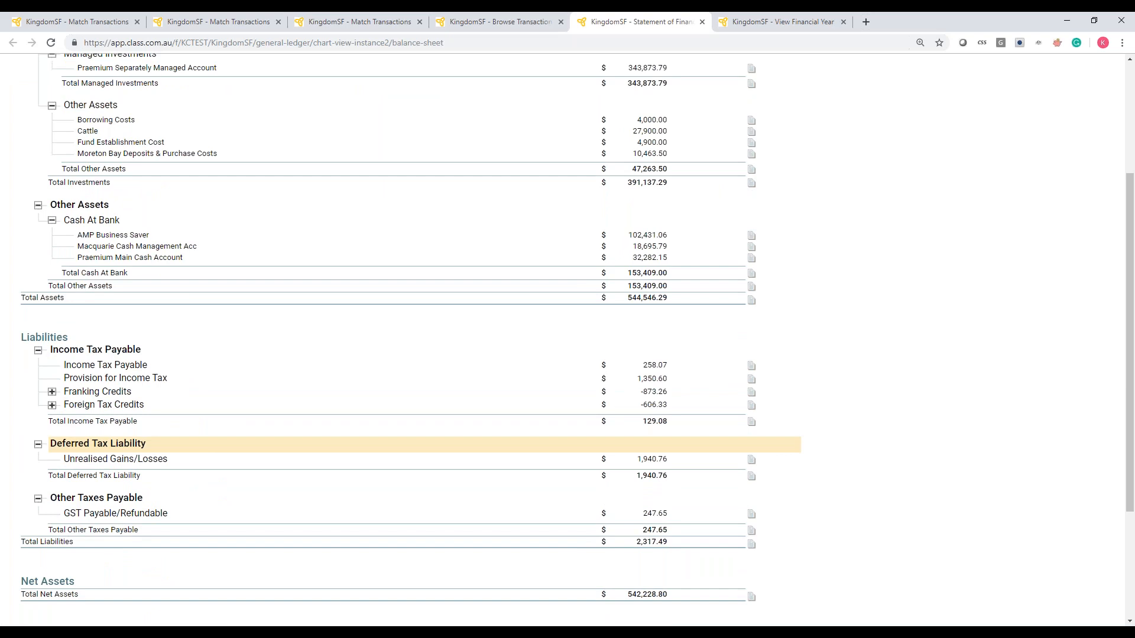
pyautogui.scroll(-3, 387, 355)
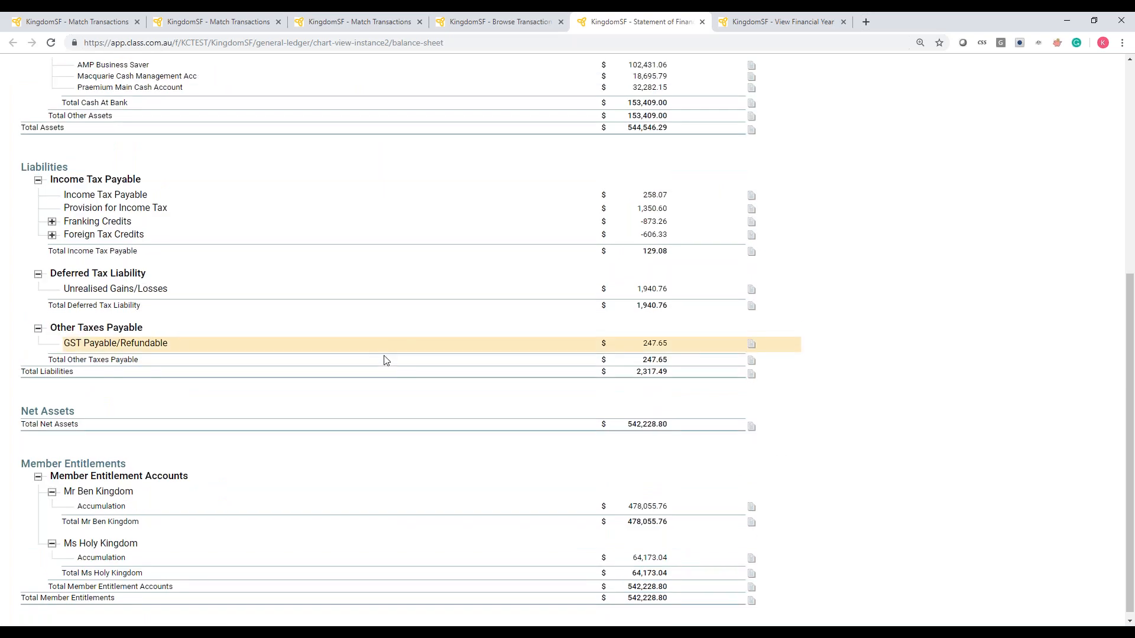
pyautogui.scroll(-1, 461, 319)
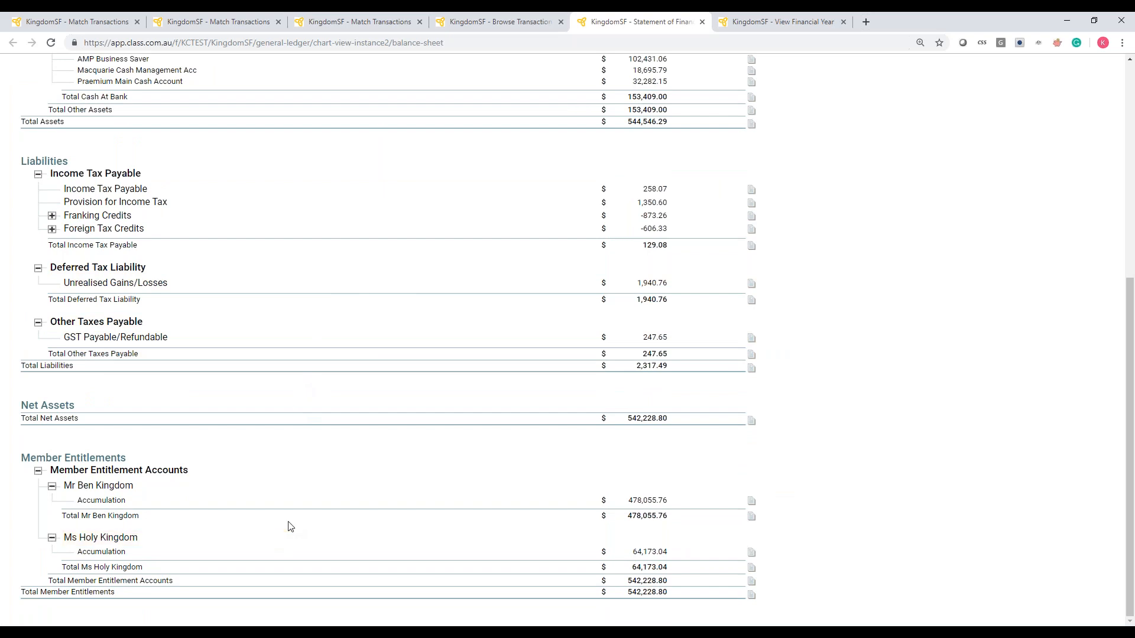
pyautogui.scroll(1, 290, 526)
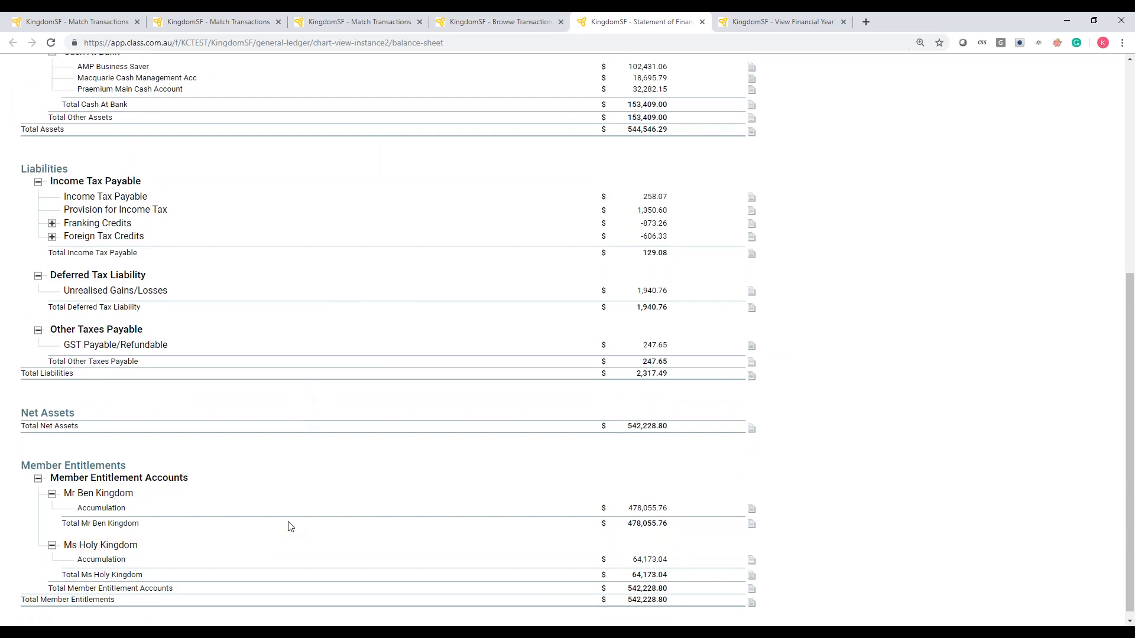
pyautogui.scroll(3, 290, 526)
pyautogui.scroll(-1, 290, 526)
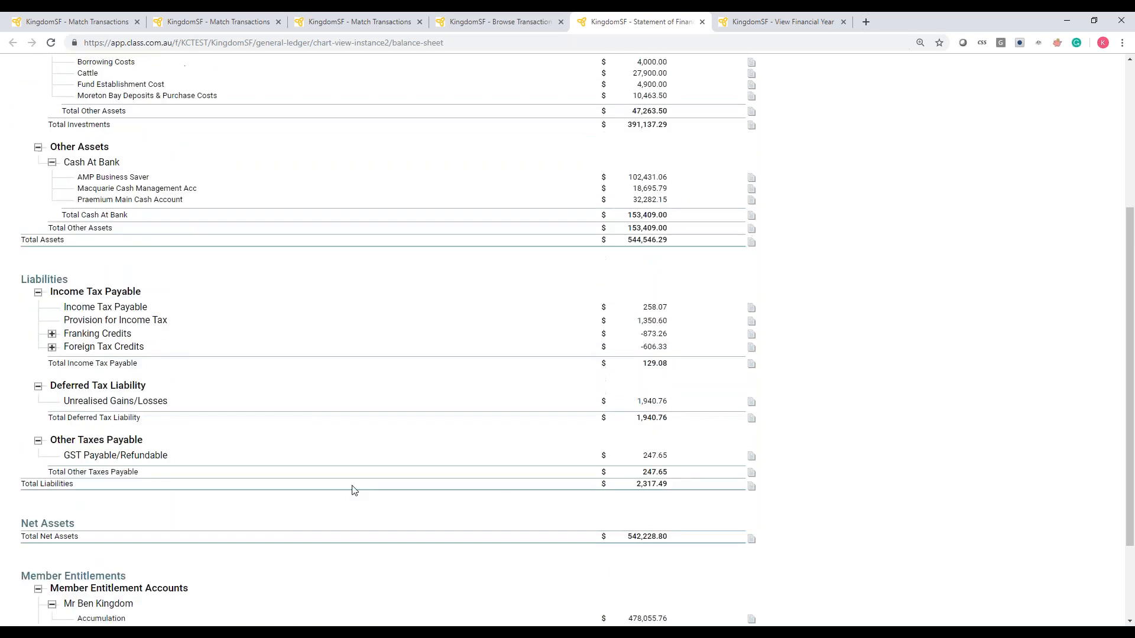
# Step: Open the GST Payable/Refundable account postings and examine the transactions behind the balance
pyautogui.click(751, 457)
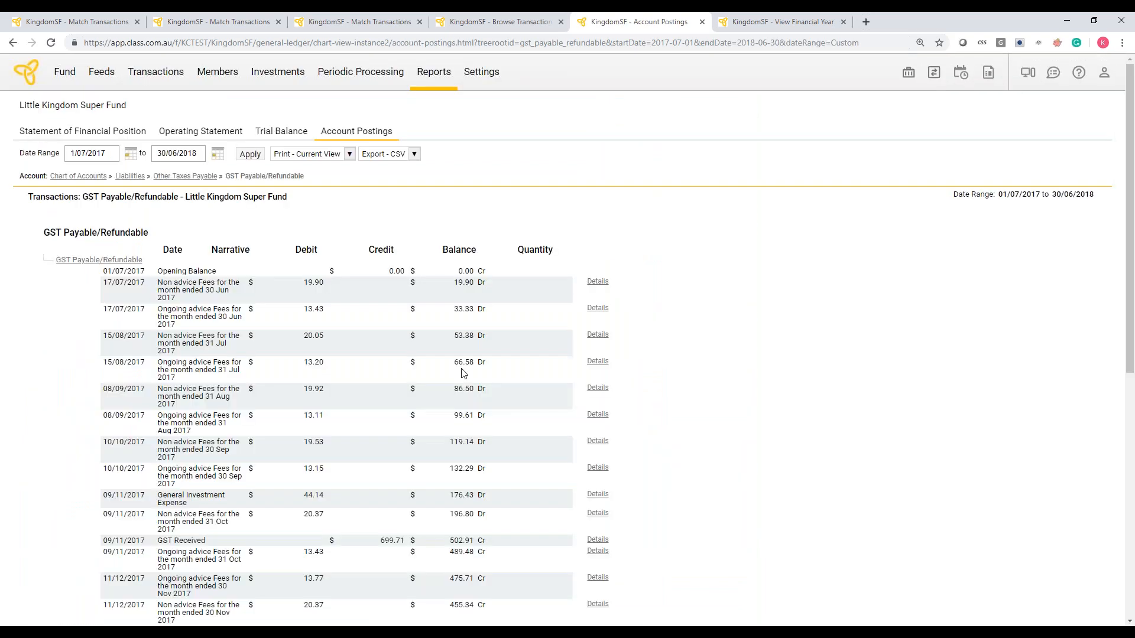
pyautogui.scroll(-2, 383, 424)
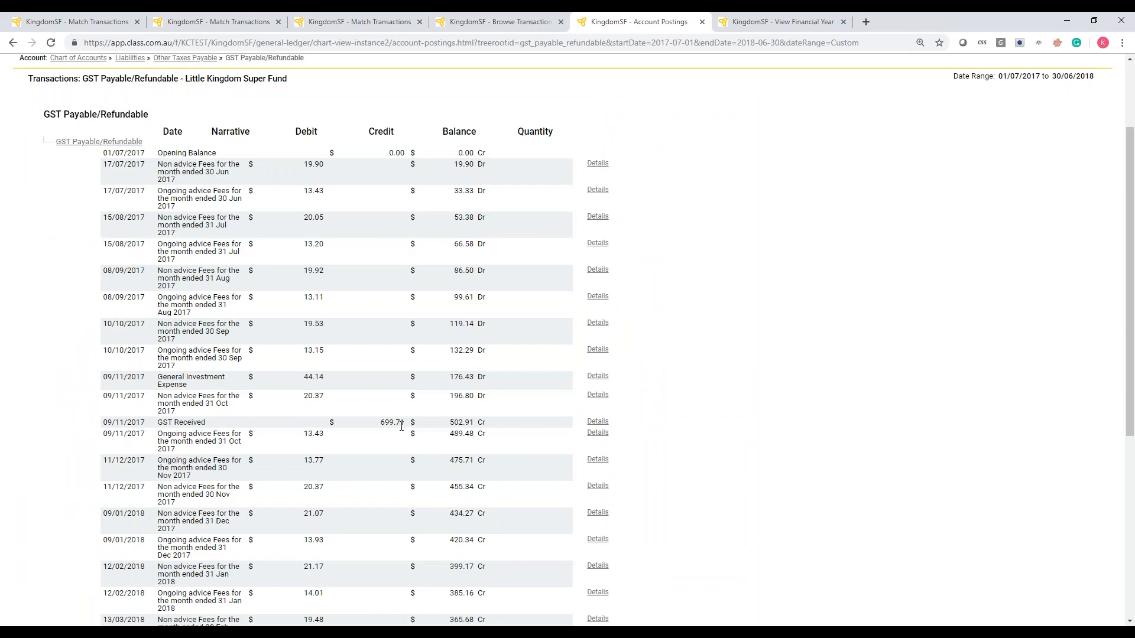
pyautogui.scroll(-1, 401, 425)
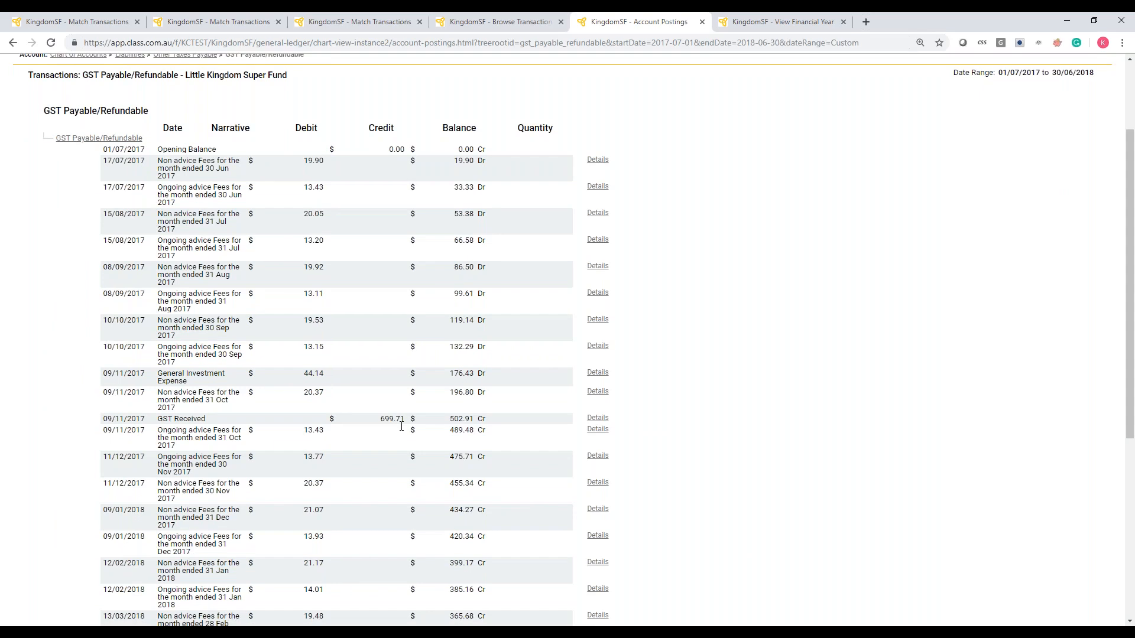
# Step: Check the GST Payable/Refundable postings down to the account totals and open the fund's Operating Statement
pyautogui.scroll(-4, 402, 425)
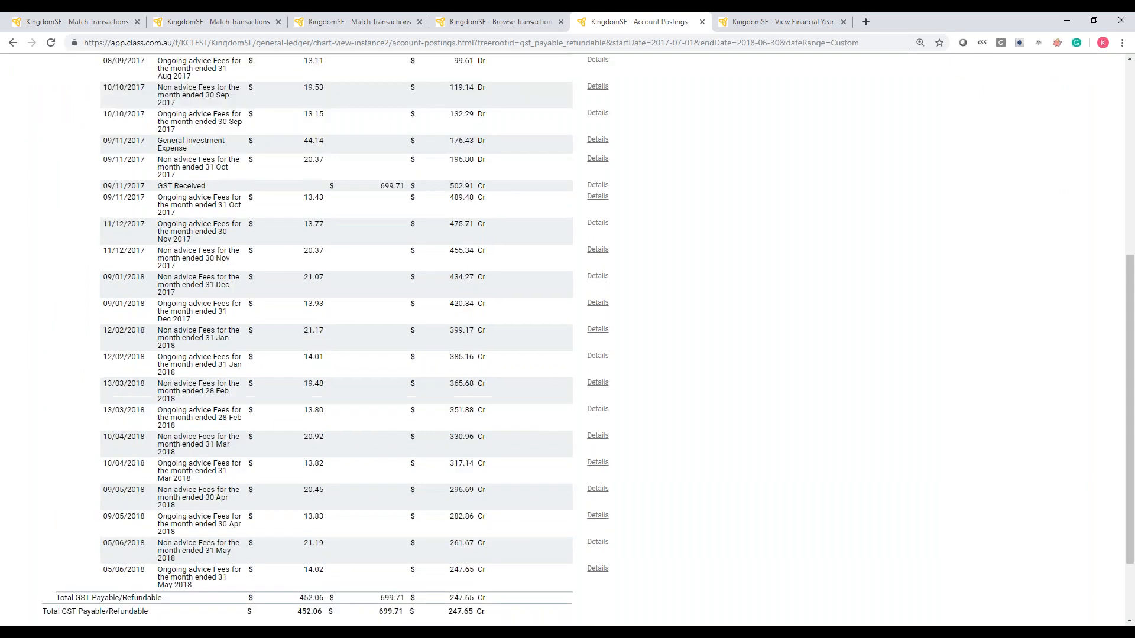
pyautogui.scroll(4, 307, 355)
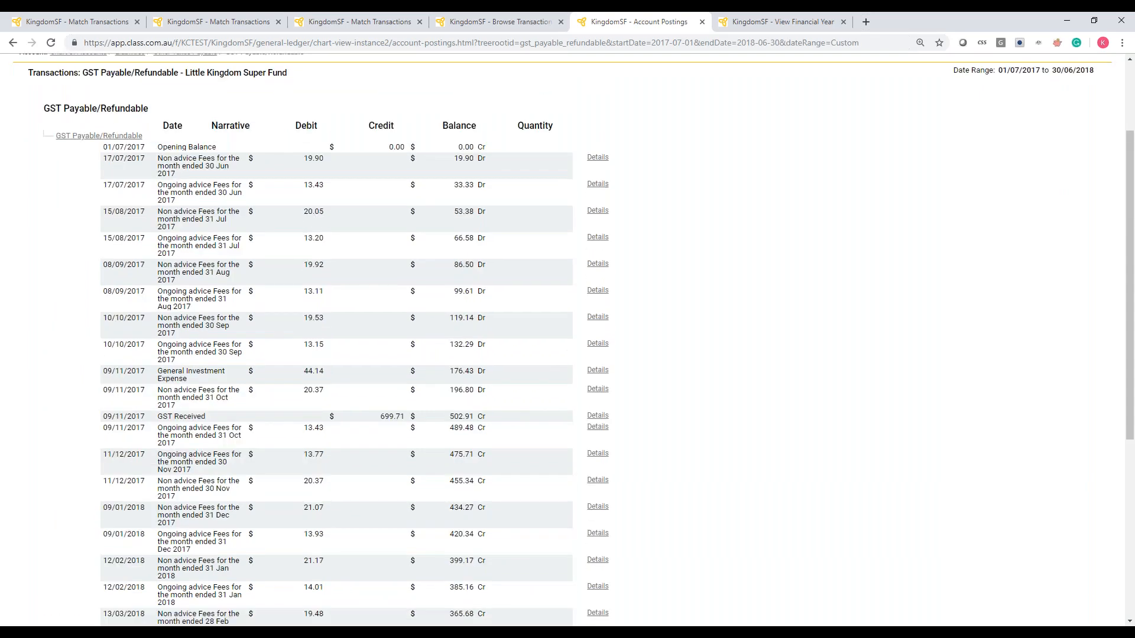
pyautogui.scroll(2, 308, 355)
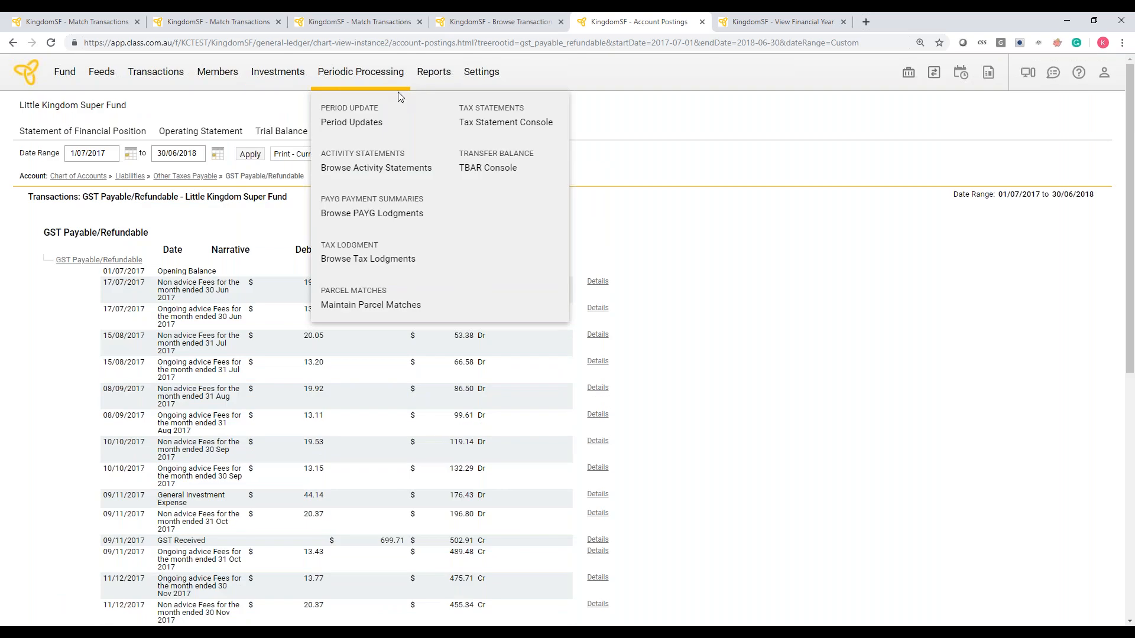
pyautogui.moveTo(423, 74)
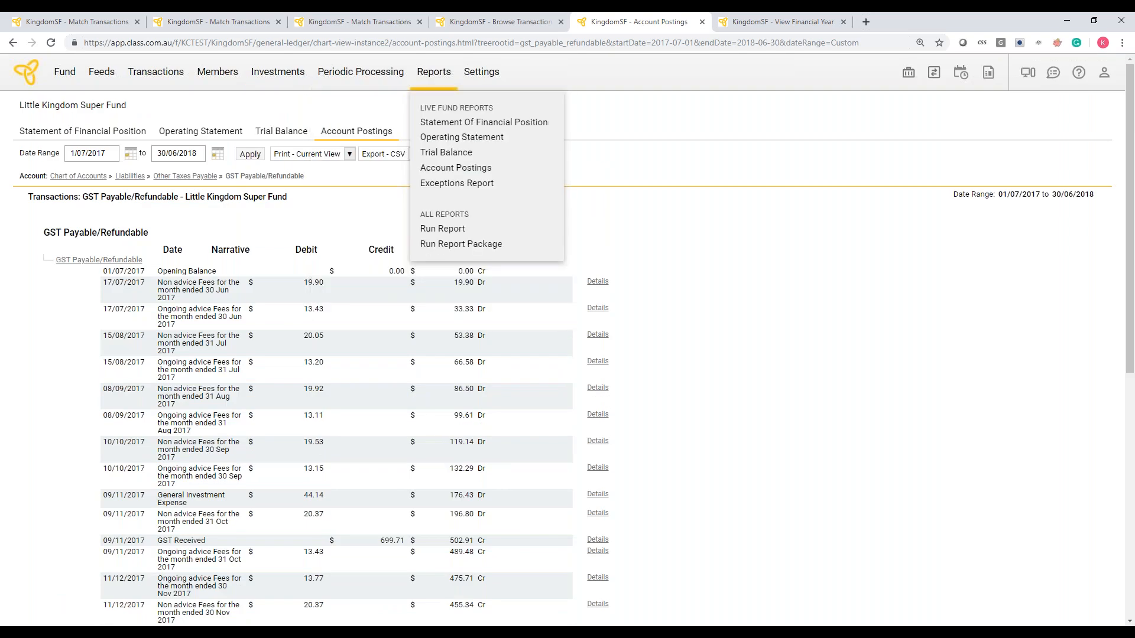
pyautogui.click(467, 137)
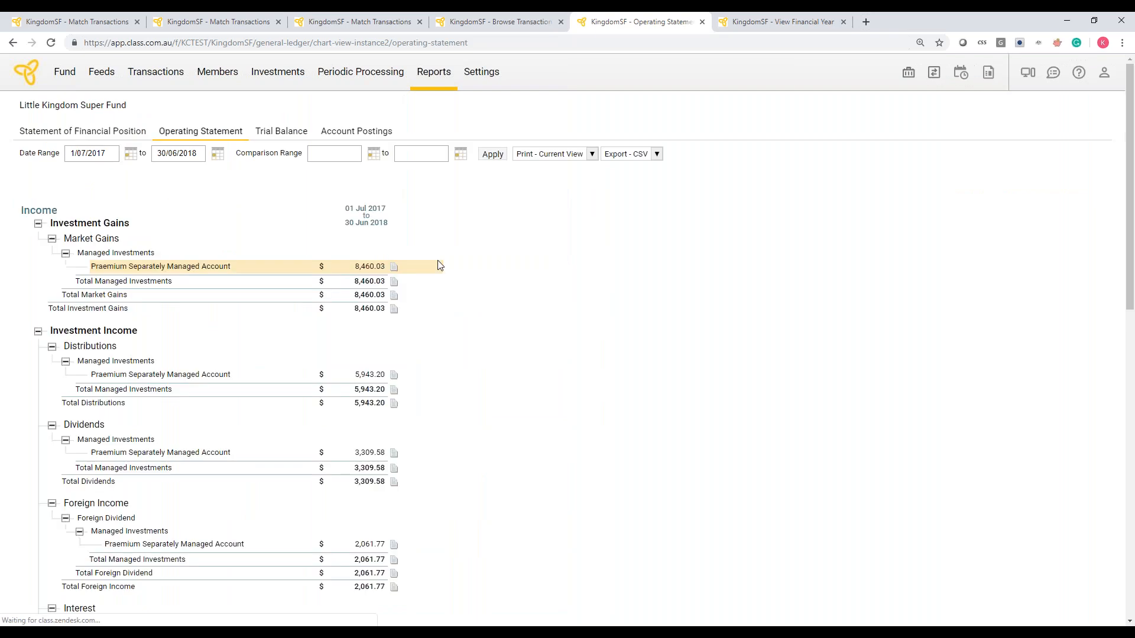
# Step: Collapse and re-expand Market Gains and its Managed Investments group under Investment Gains
pyautogui.click(66, 254)
pyautogui.click(52, 240)
pyautogui.click(52, 239)
pyautogui.click(66, 254)
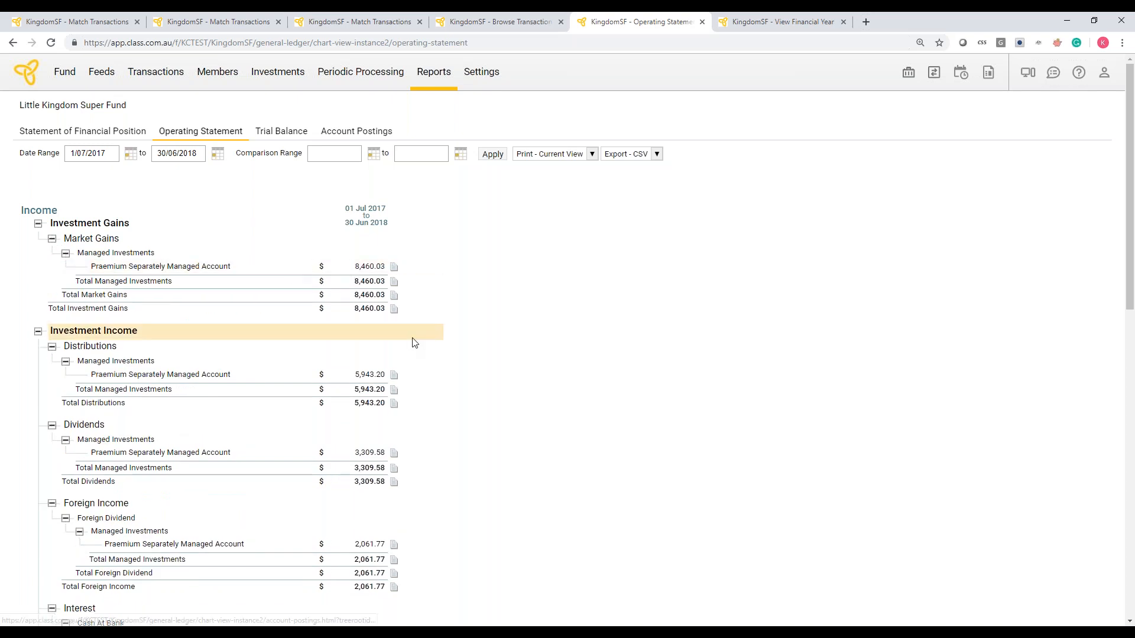
# Step: Review the Operating Statement's income section, covering investment gains, distributions, dividends, foreign income, interest and profit on the livestock sale
pyautogui.scroll(-1, 414, 343)
pyautogui.scroll(-2, 414, 343)
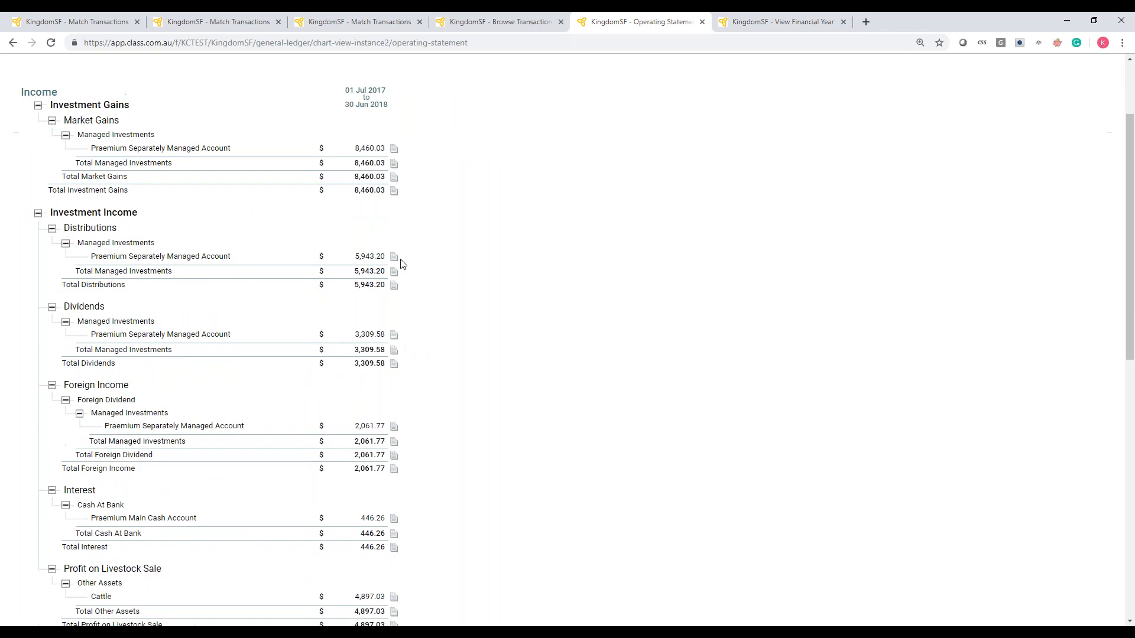
pyautogui.scroll(1, 402, 264)
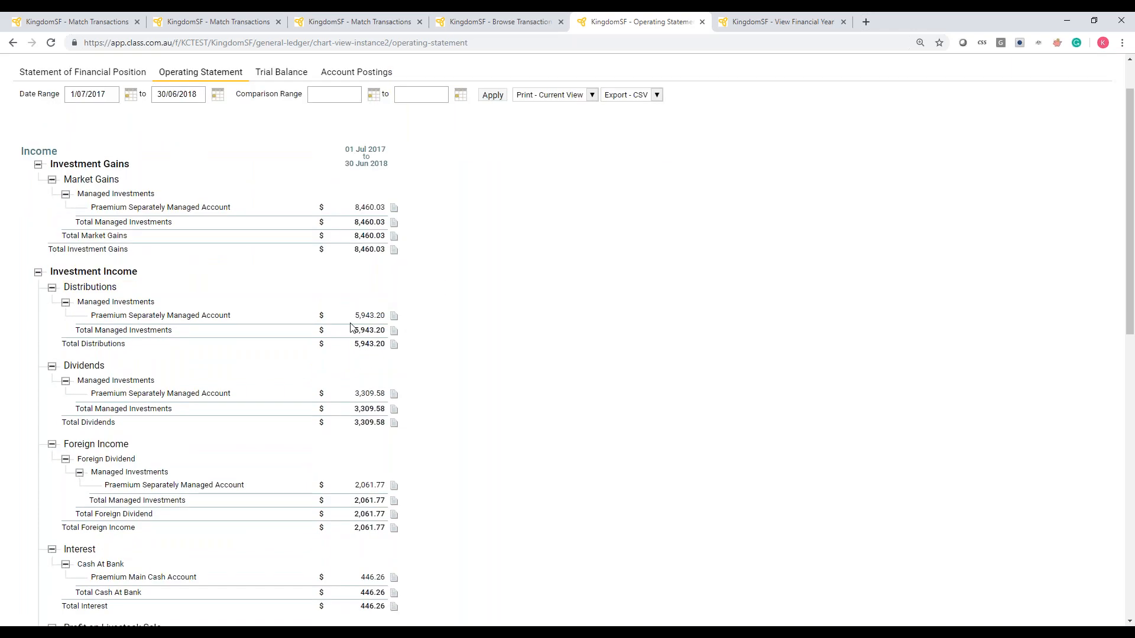
pyautogui.scroll(-1, 348, 340)
pyautogui.scroll(-1, 343, 351)
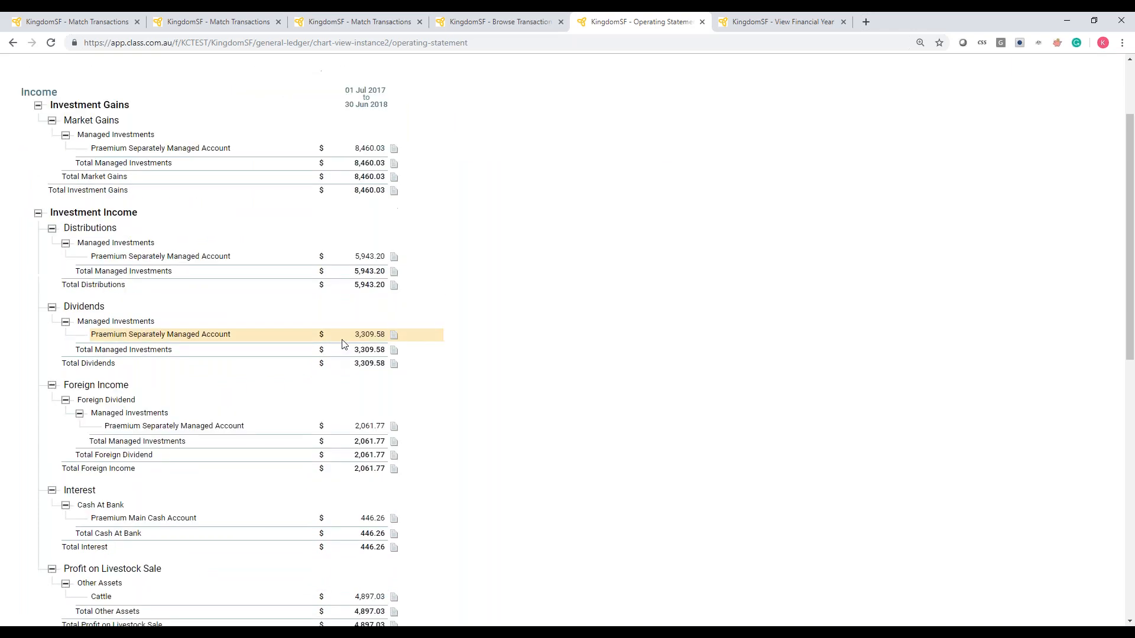
pyautogui.scroll(-1, 343, 344)
pyautogui.scroll(-2, 340, 364)
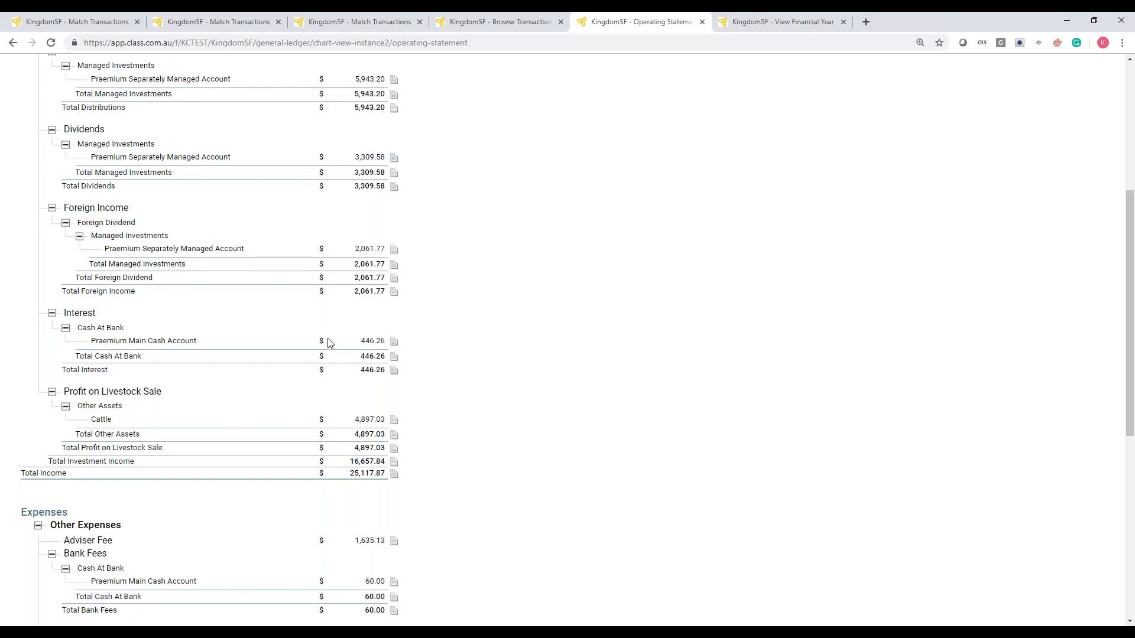
pyautogui.scroll(-1, 333, 381)
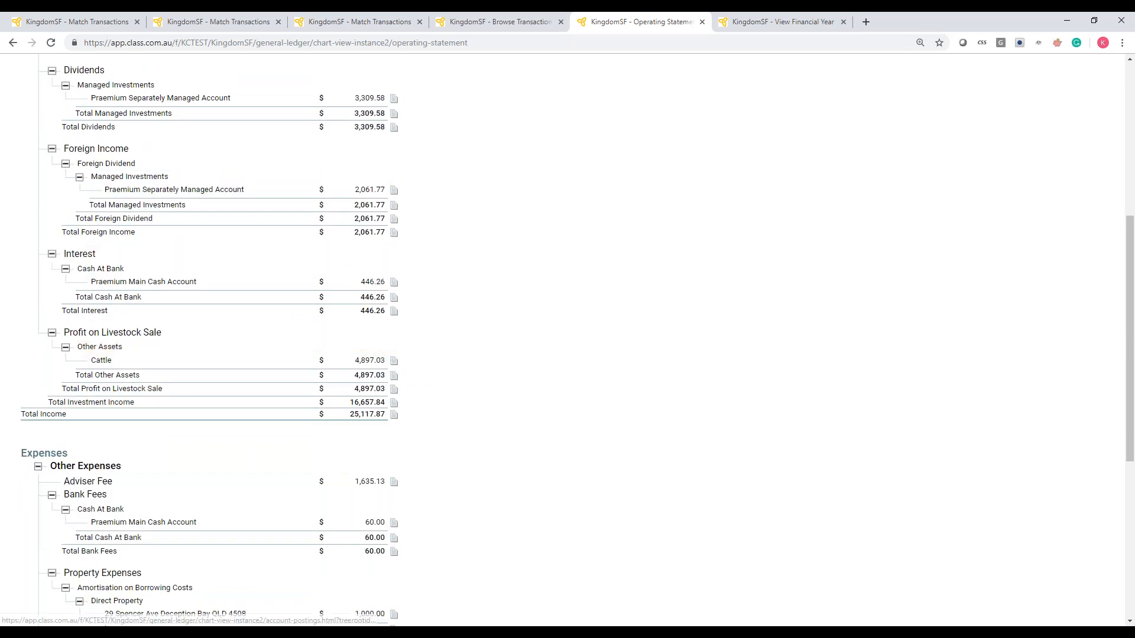
# Step: Collapse Bank Fees under Other Expenses and review the fund's expenses, income tax and net profit
pyautogui.scroll(-2, 332, 380)
pyautogui.scroll(-2, 71, 258)
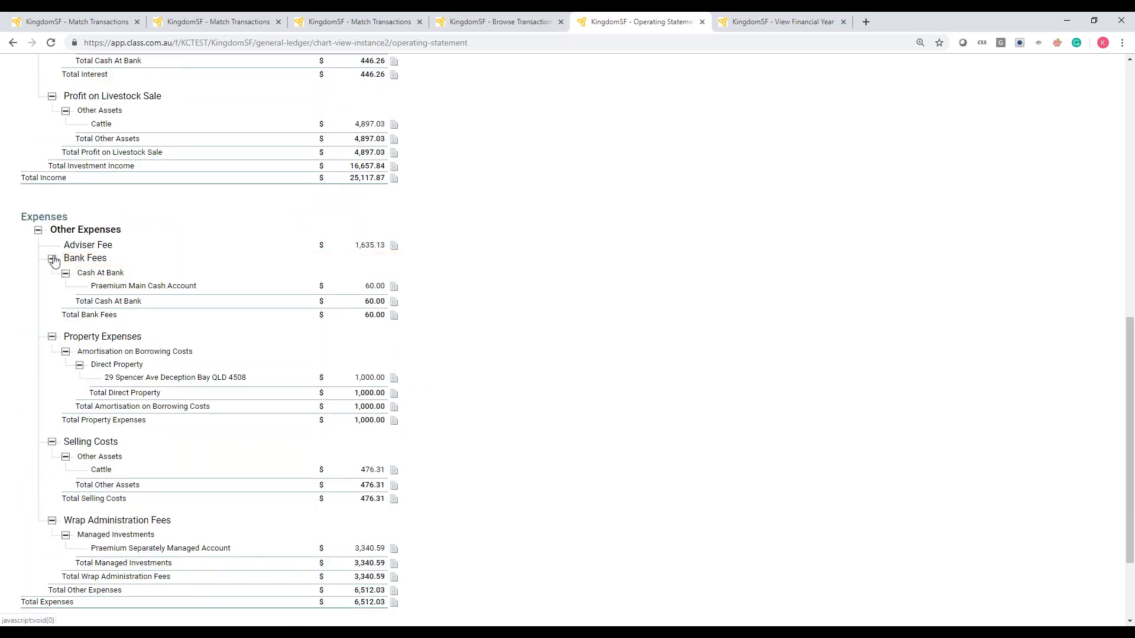
pyautogui.click(52, 258)
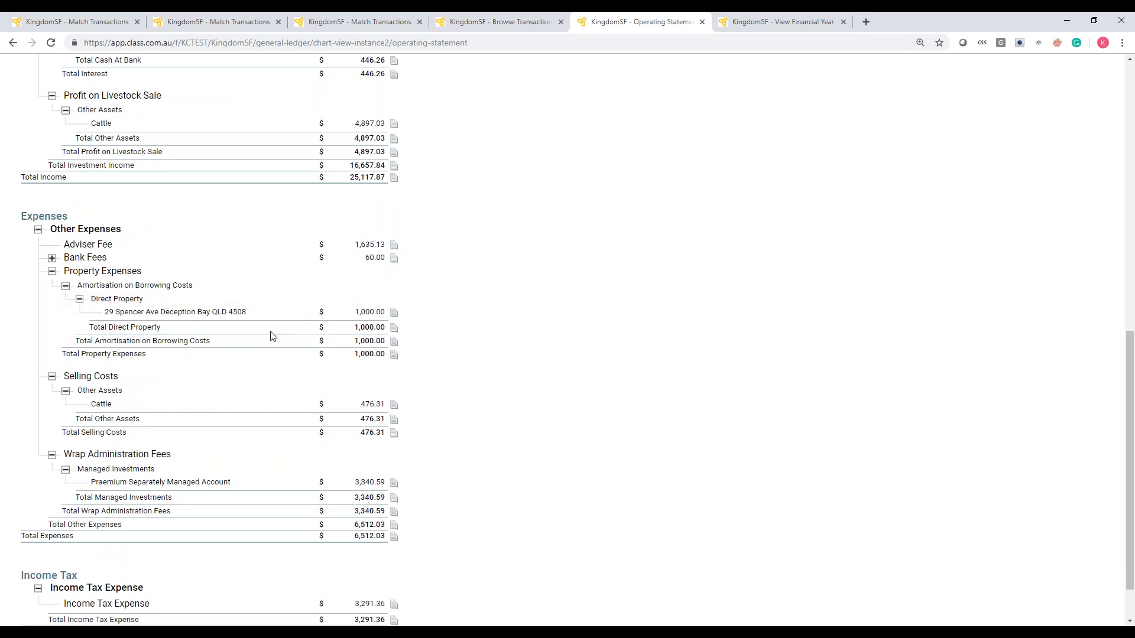
pyautogui.scroll(-1, 273, 354)
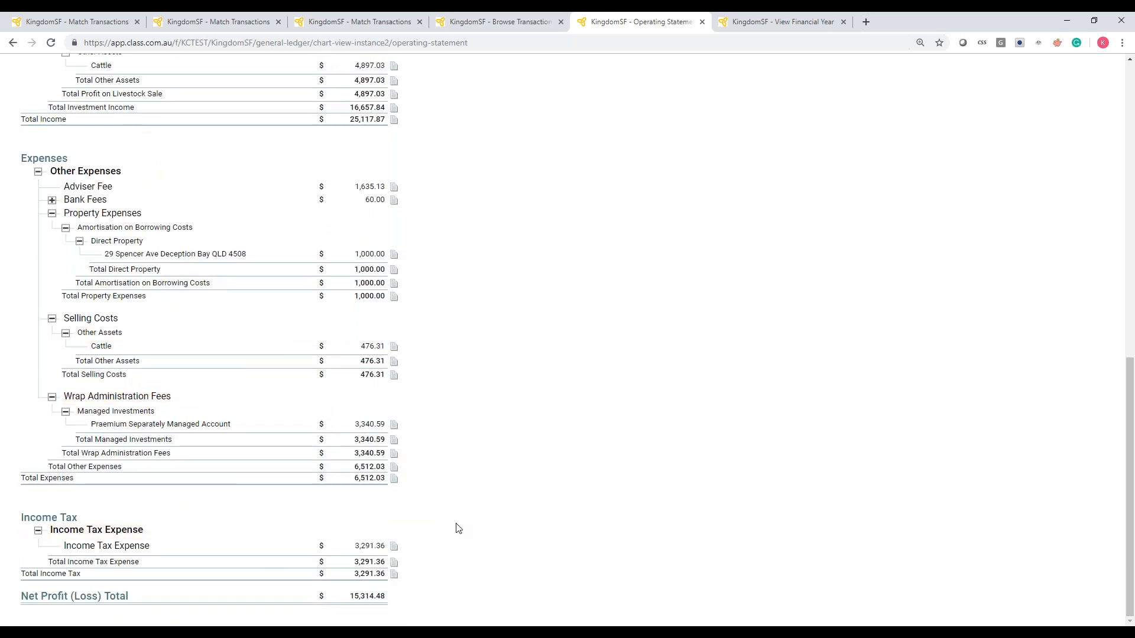
pyautogui.scroll(4, 451, 527)
pyautogui.scroll(2, 447, 518)
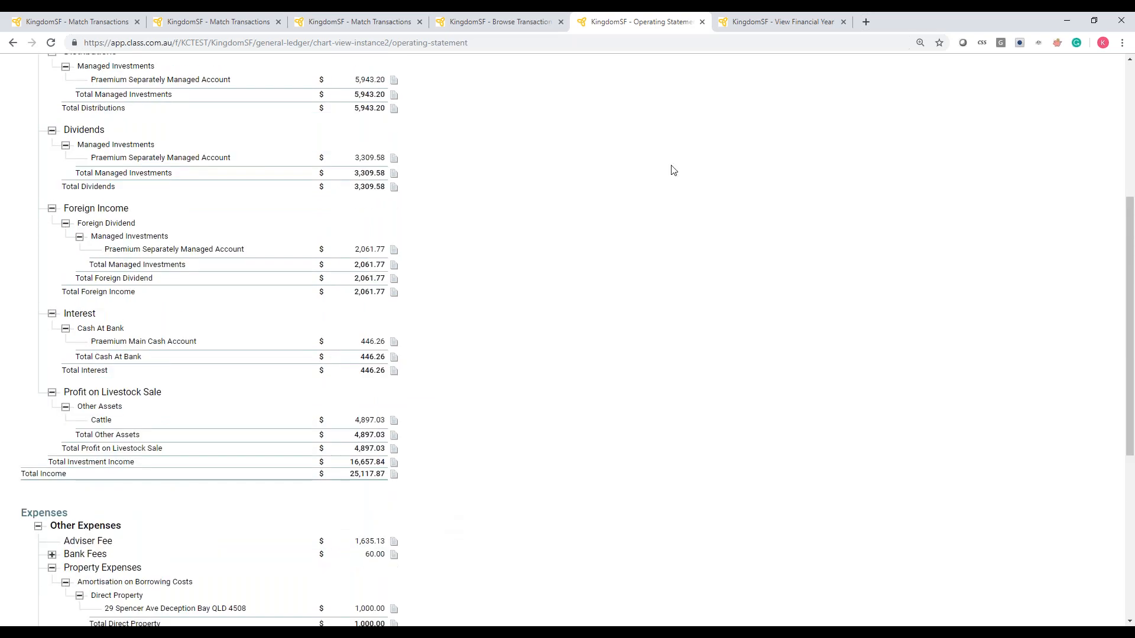